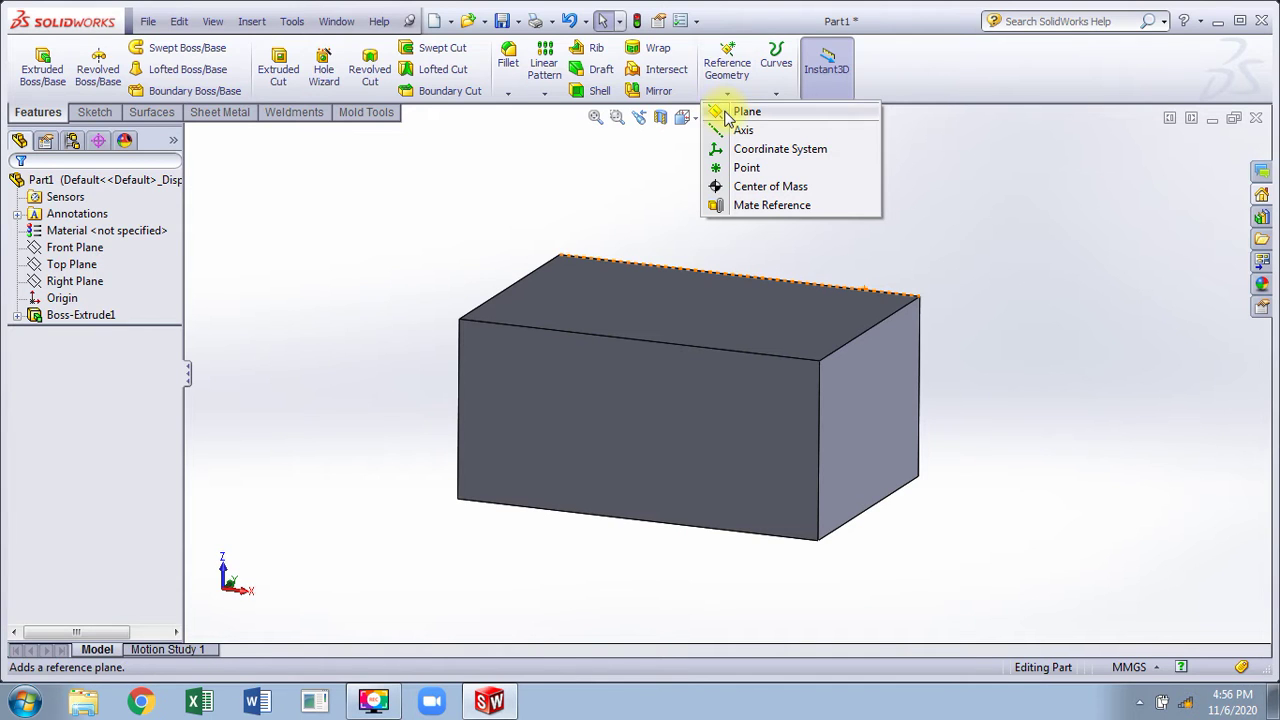
# Step: Define a reference plane offset 60 mm above the block's top face
pyautogui.click(728, 114)
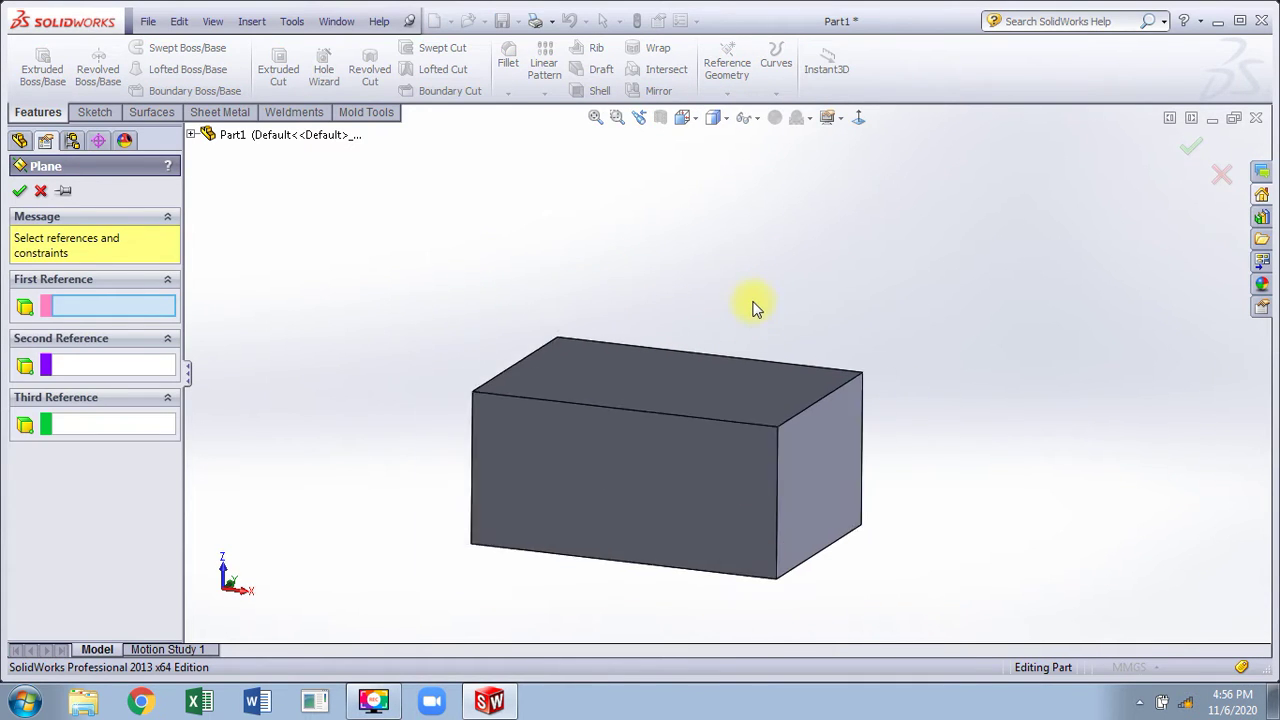
pyautogui.click(664, 368)
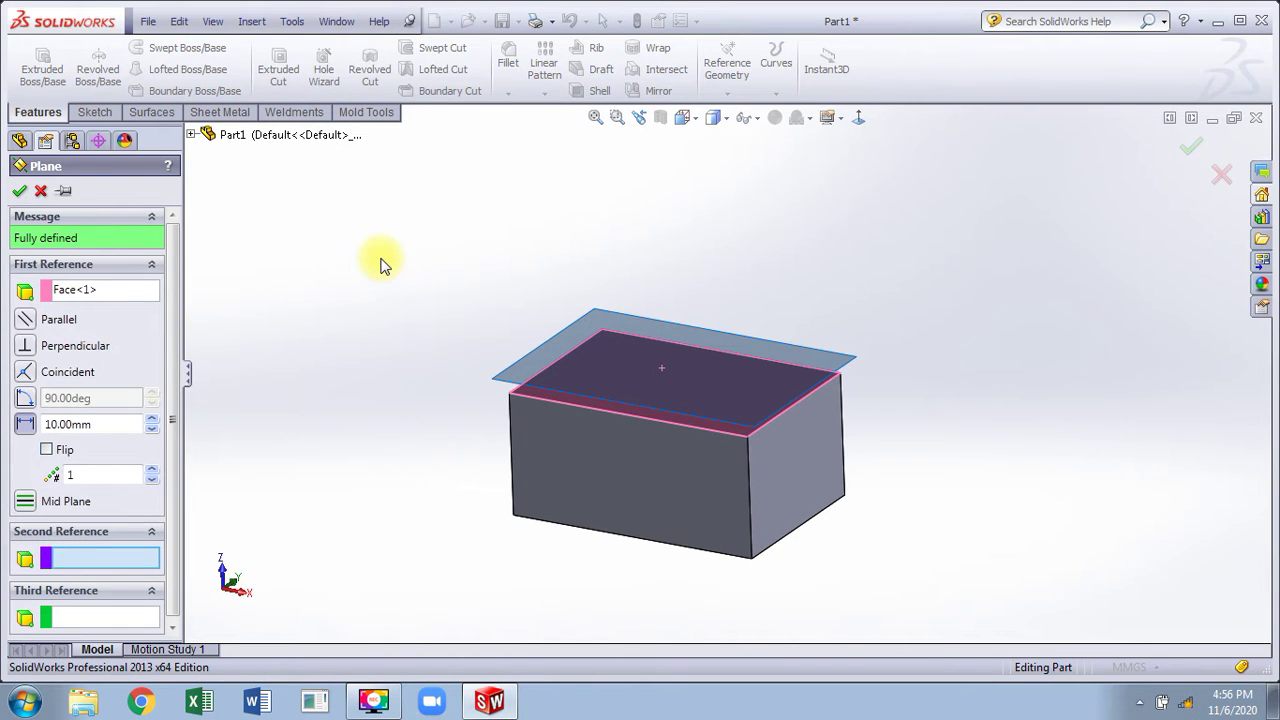
pyautogui.click(151, 419)
pyautogui.click(151, 419)
pyautogui.click(151, 419)
pyautogui.click(151, 419)
pyautogui.click(151, 419)
pyautogui.moveTo(343, 414); pyautogui.dragTo(349, 347, button='middle')
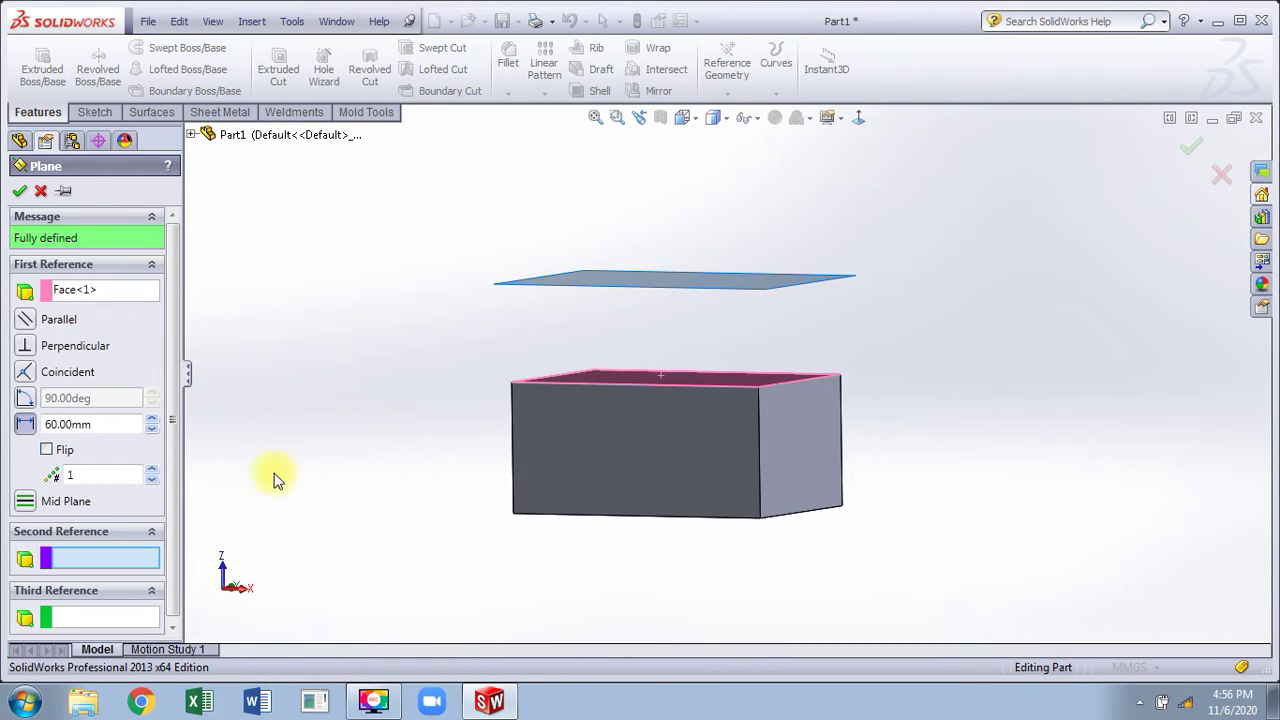
# Step: Create three parallel planes above the top face at the 60 mm spacing, and undo their creation
pyautogui.click(152, 469)
pyautogui.click(152, 469)
pyautogui.scroll(3, 822, 246)
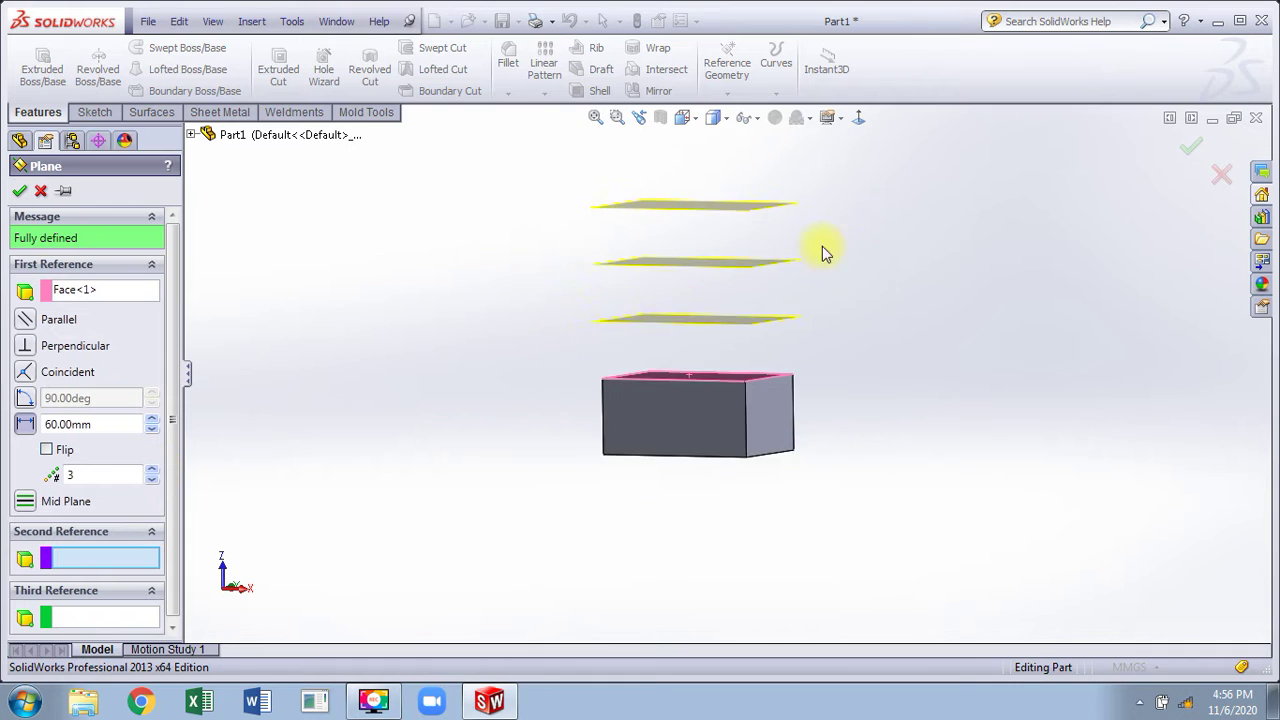
pyautogui.scroll(-1, 822, 246)
pyautogui.moveTo(860, 214); pyautogui.dragTo(880, 233, button='middle')
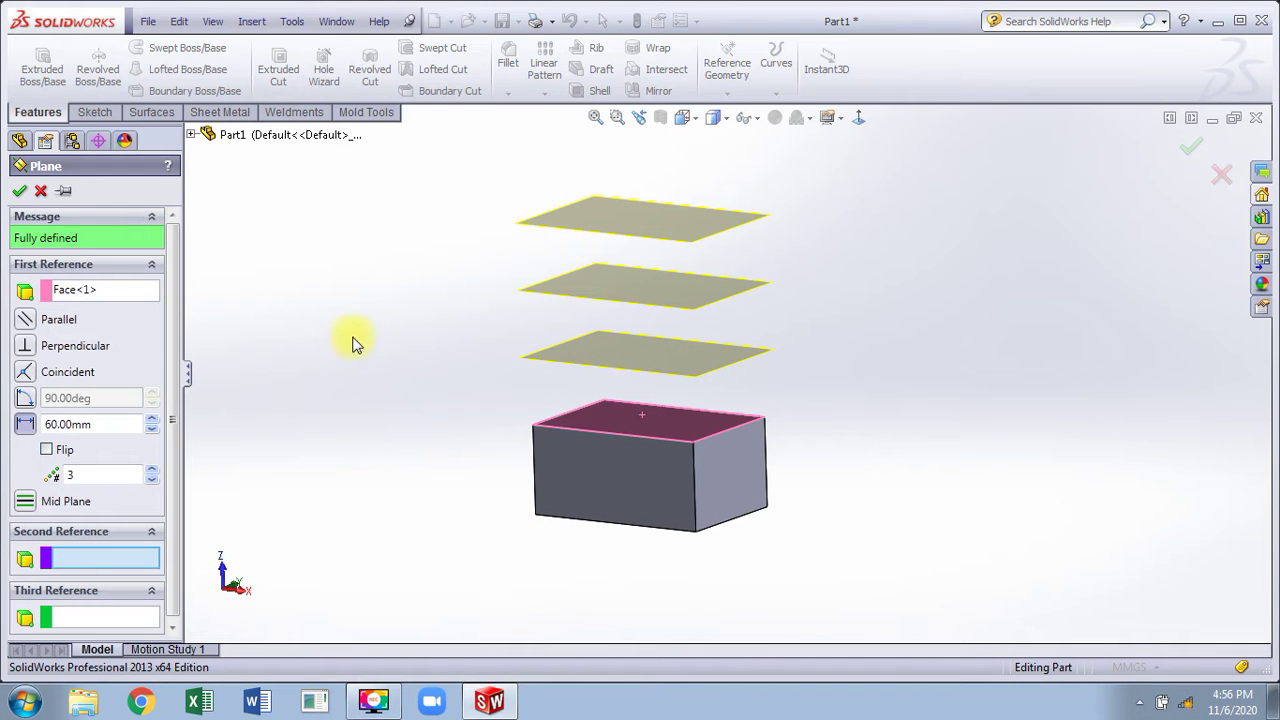
pyautogui.click(46, 450)
pyautogui.click(46, 450)
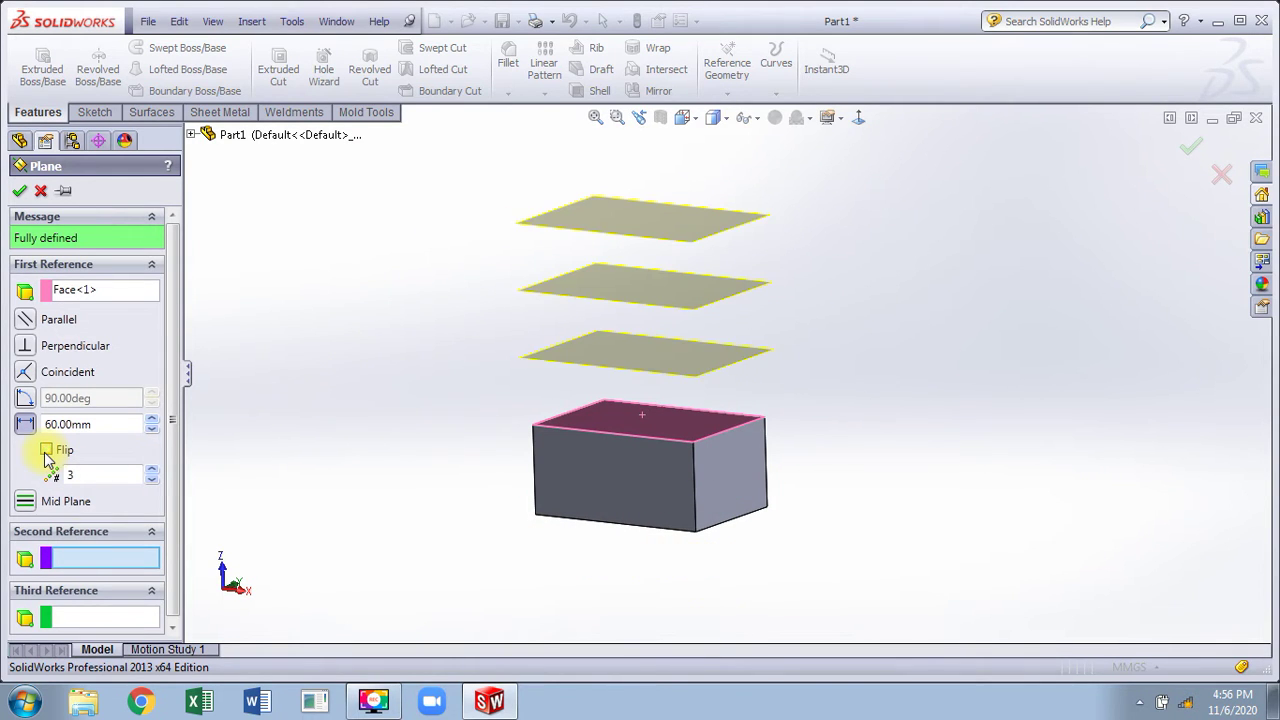
pyautogui.click(19, 190)
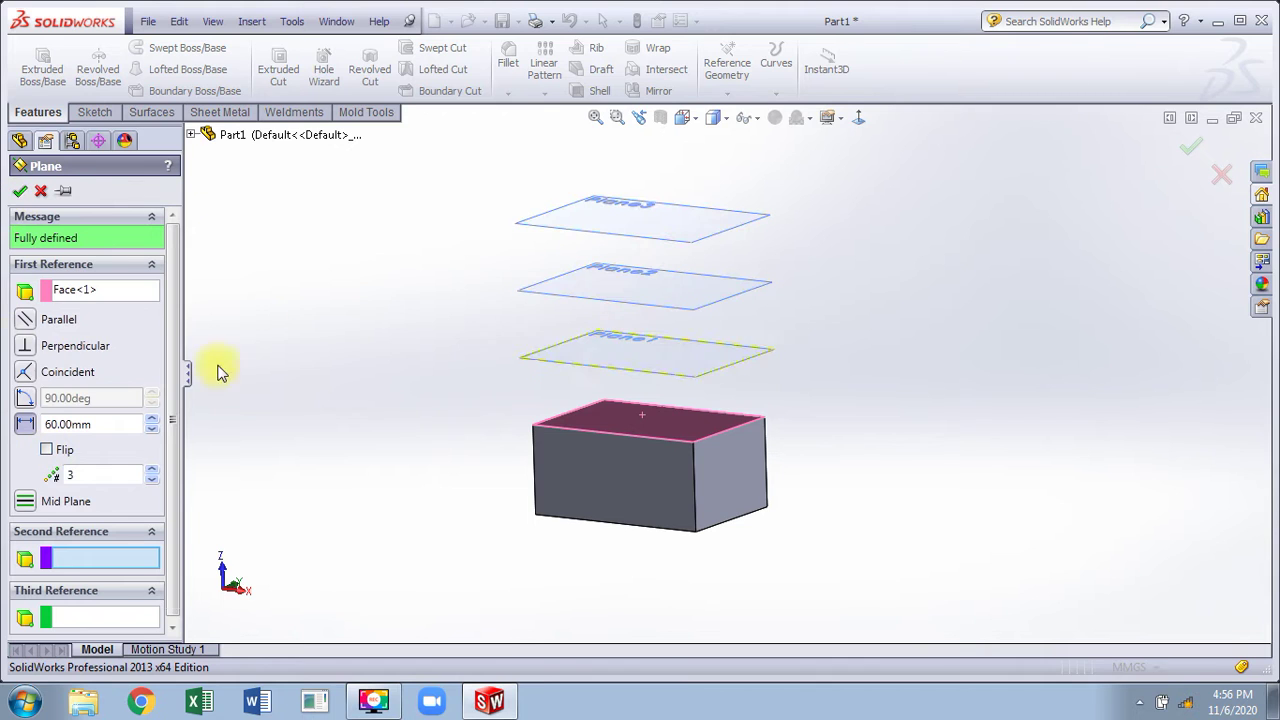
pyautogui.moveTo(422, 319); pyautogui.dragTo(458, 368, button='middle')
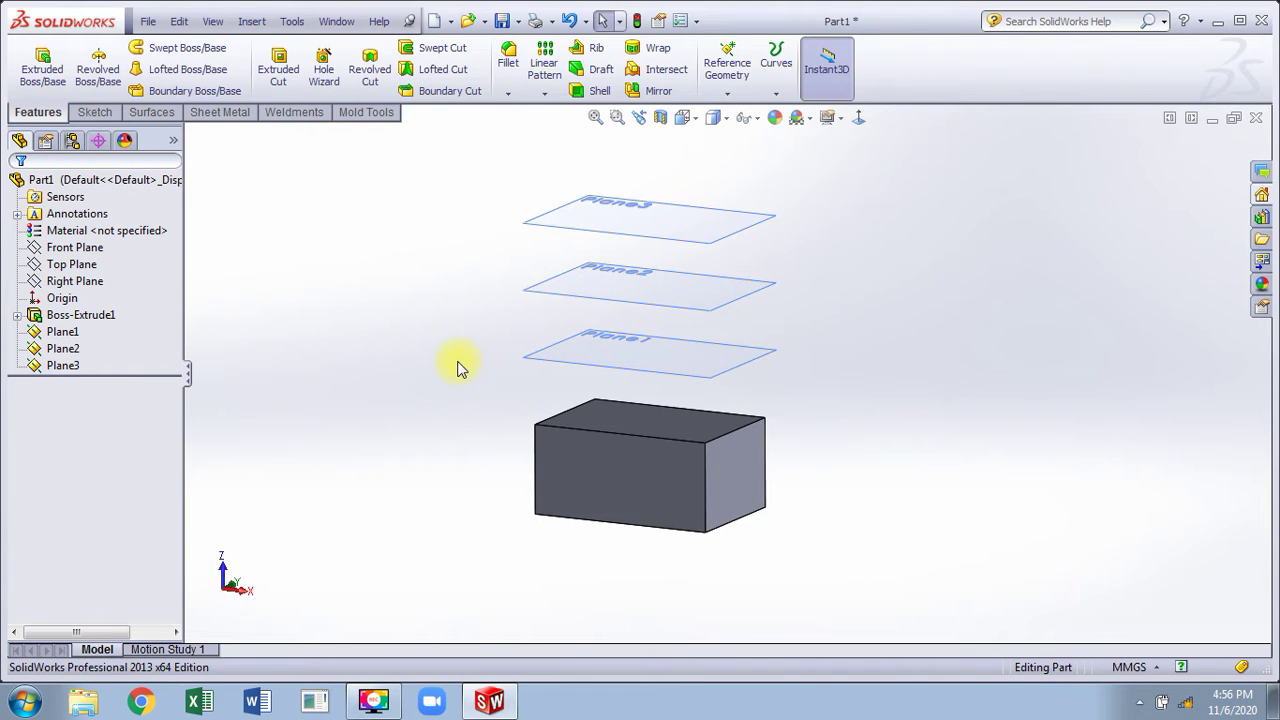
pyautogui.hotkey('ctrl', 'z')
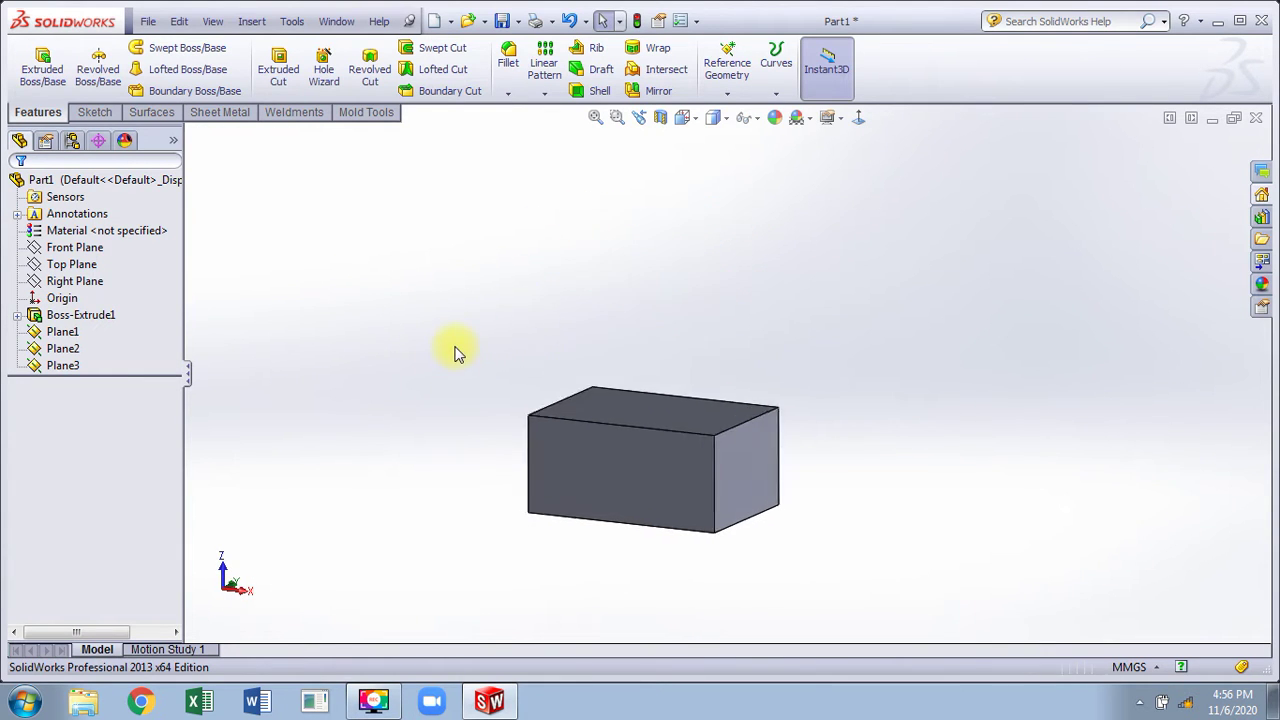
# Step: Define a new reference plane from the block's top face and the front edge of that face
pyautogui.click(544, 93)
pyautogui.click(727, 93)
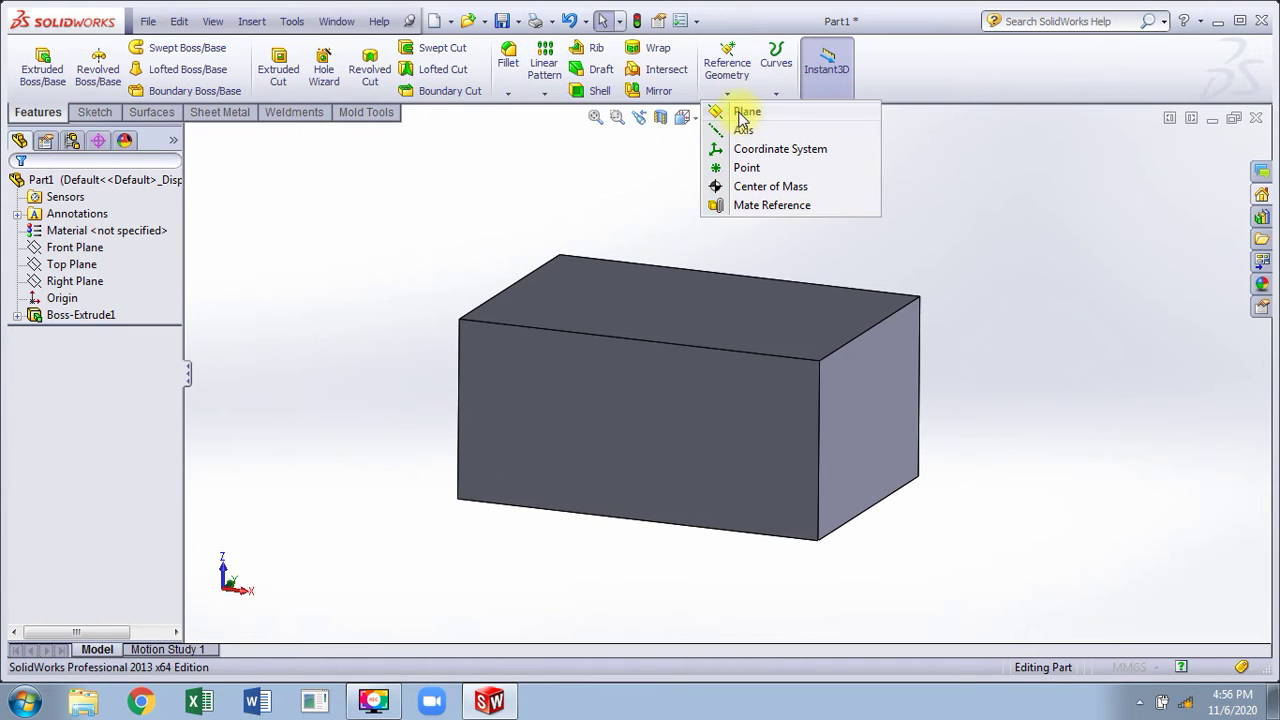
pyautogui.click(745, 113)
pyautogui.moveTo(729, 177); pyautogui.dragTo(702, 209, button='middle')
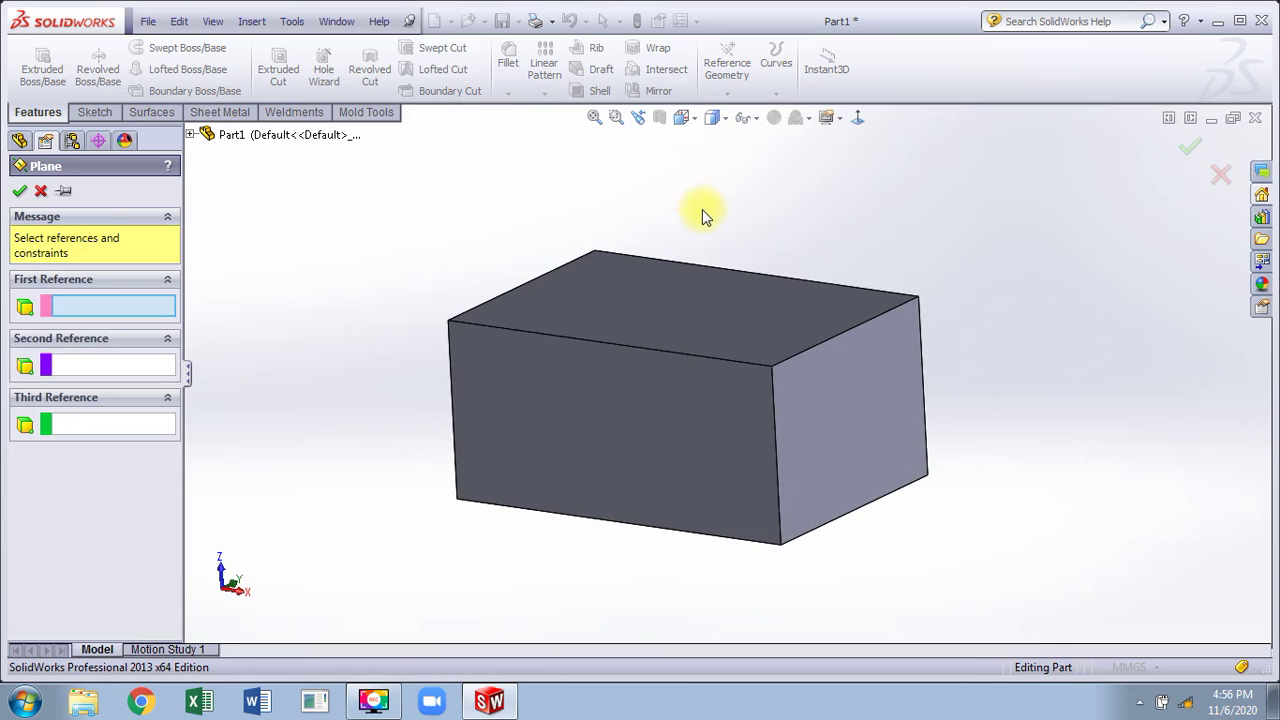
pyautogui.click(680, 299)
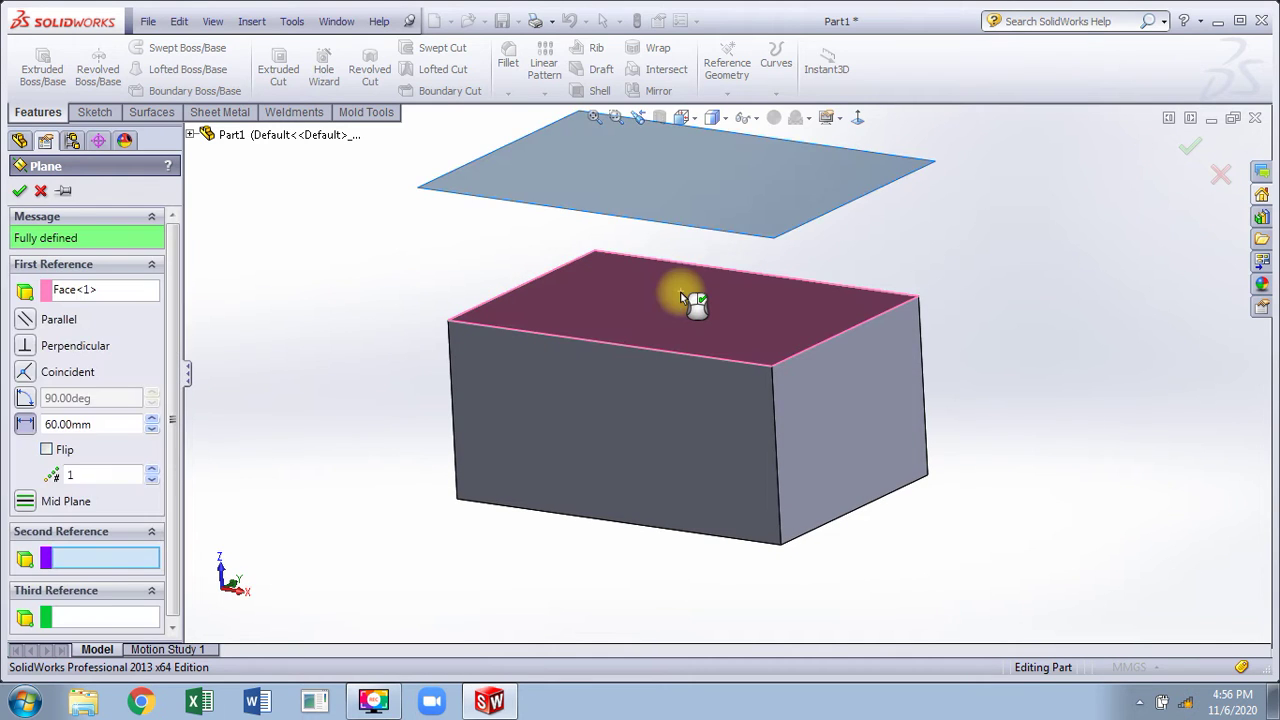
pyautogui.click(545, 343)
pyautogui.moveTo(552, 343); pyautogui.dragTo(463, 345, button='middle')
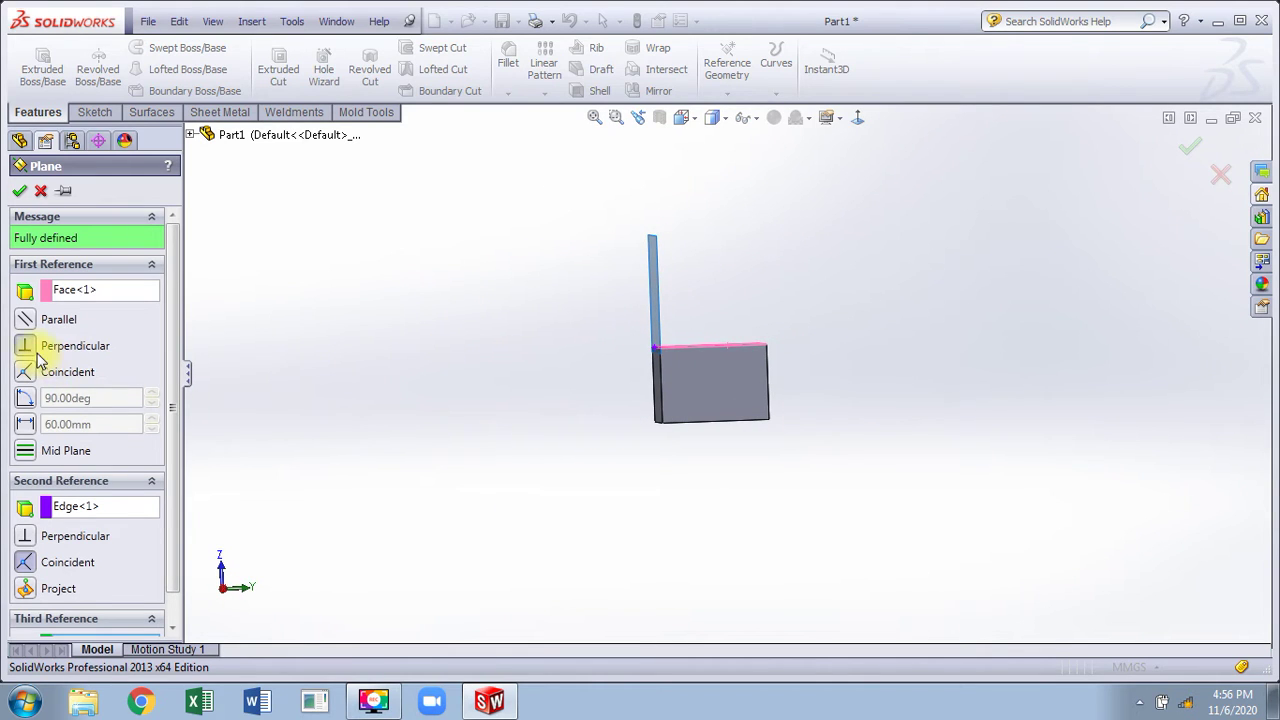
# Step: Set the reference plane at an angle of 25° to the top face
pyautogui.click(25, 403)
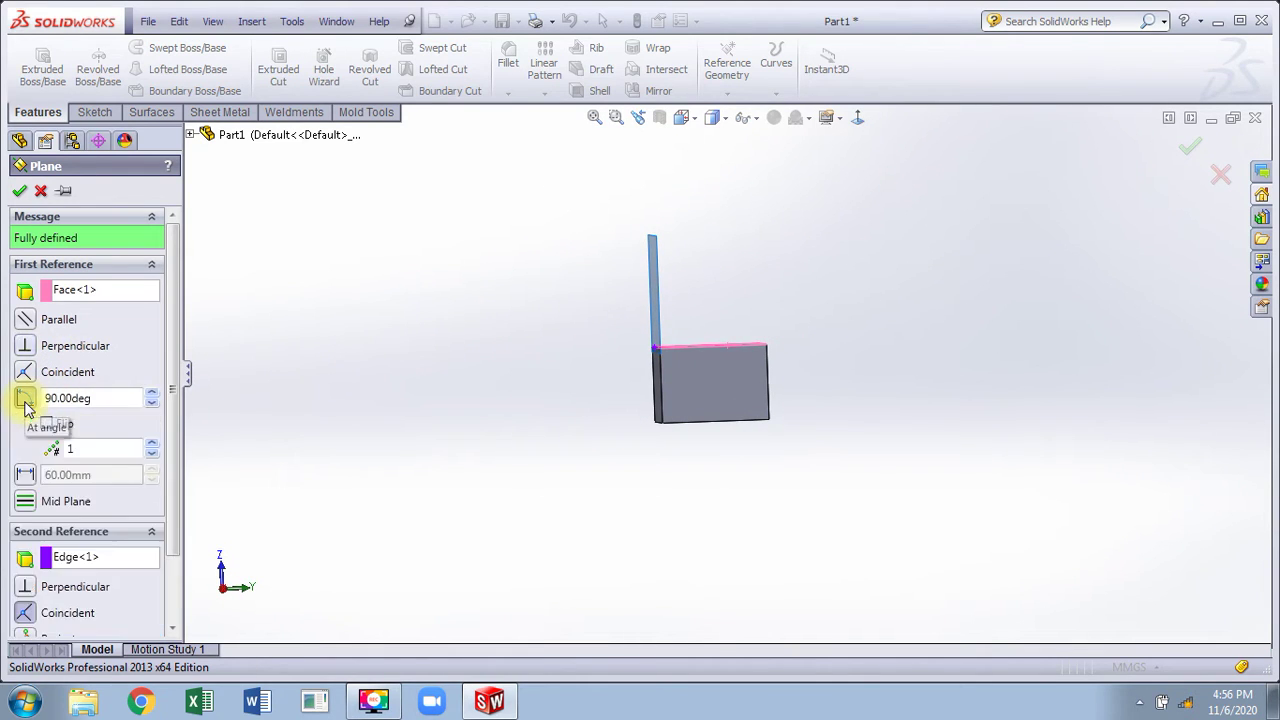
pyautogui.click(120, 398)
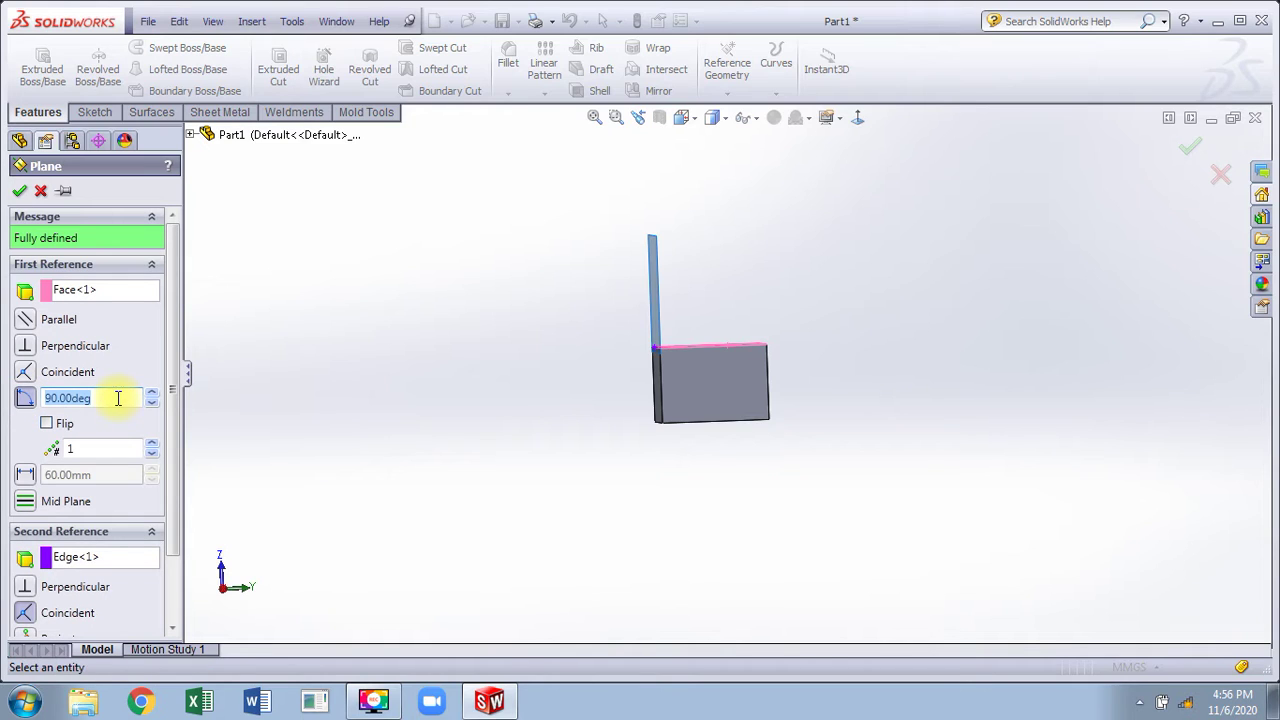
pyautogui.press('Return')
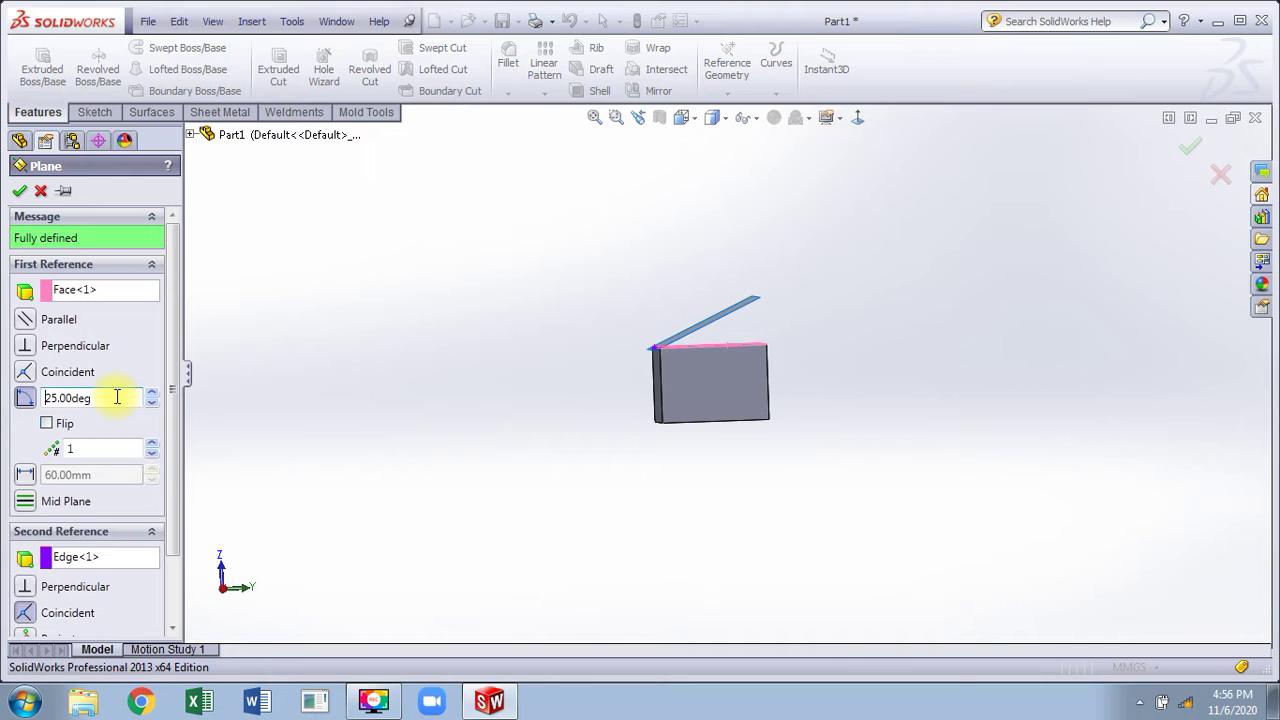
pyautogui.moveTo(101, 397); pyautogui.dragTo(46, 398)
pyautogui.scroll(-4, 761, 361)
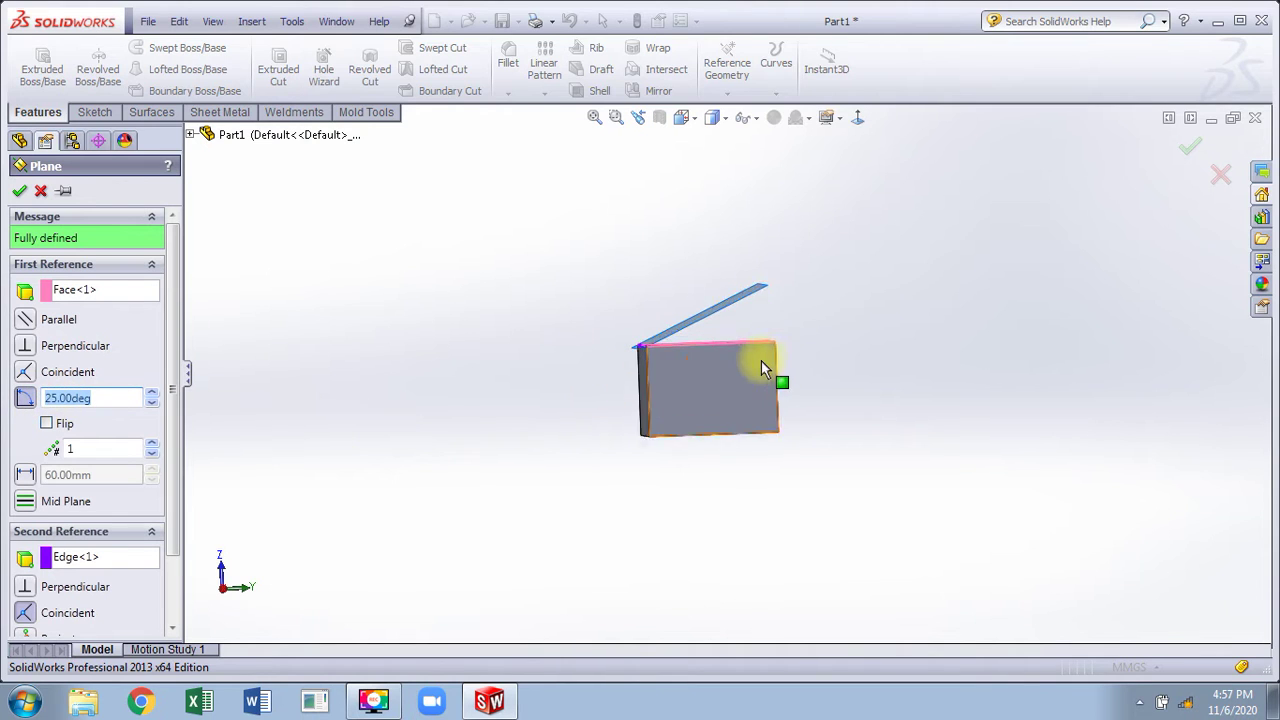
# Step: Preview four planes at 25° increments around the edge, flipping their direction and flipping it back
pyautogui.click(152, 444)
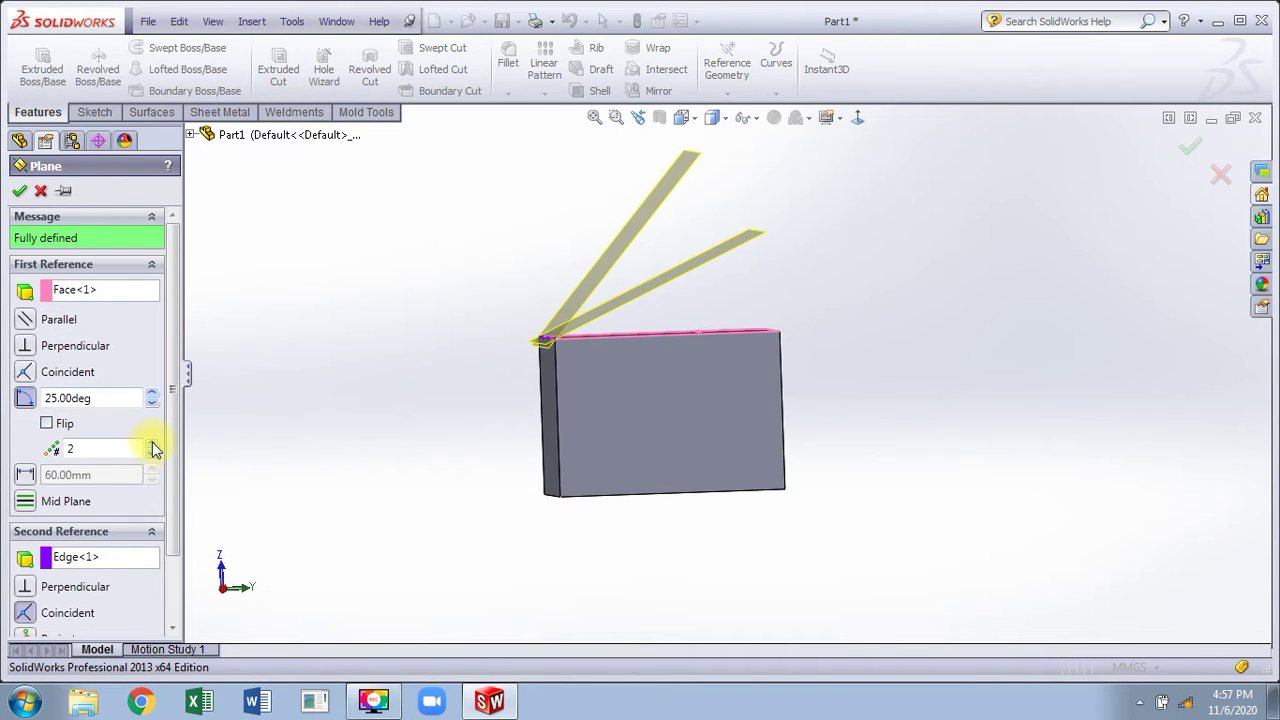
pyautogui.click(151, 444)
pyautogui.click(151, 444)
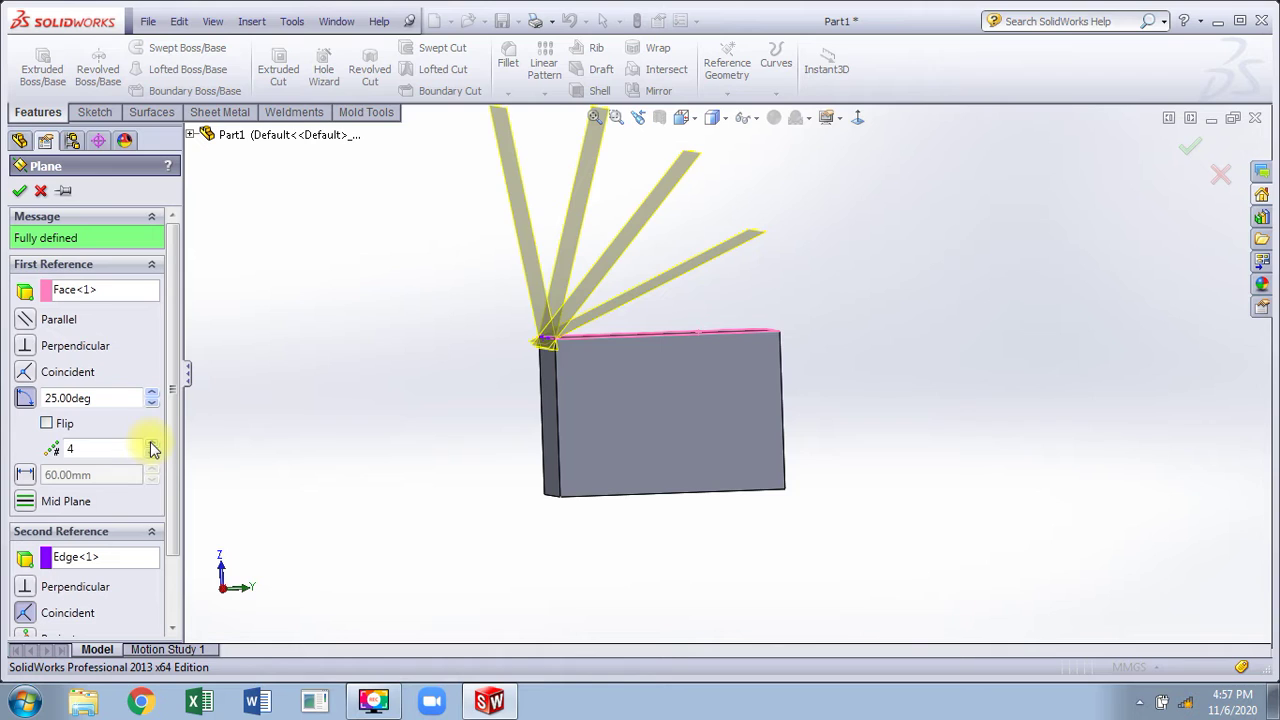
pyautogui.click(47, 423)
pyautogui.click(47, 423)
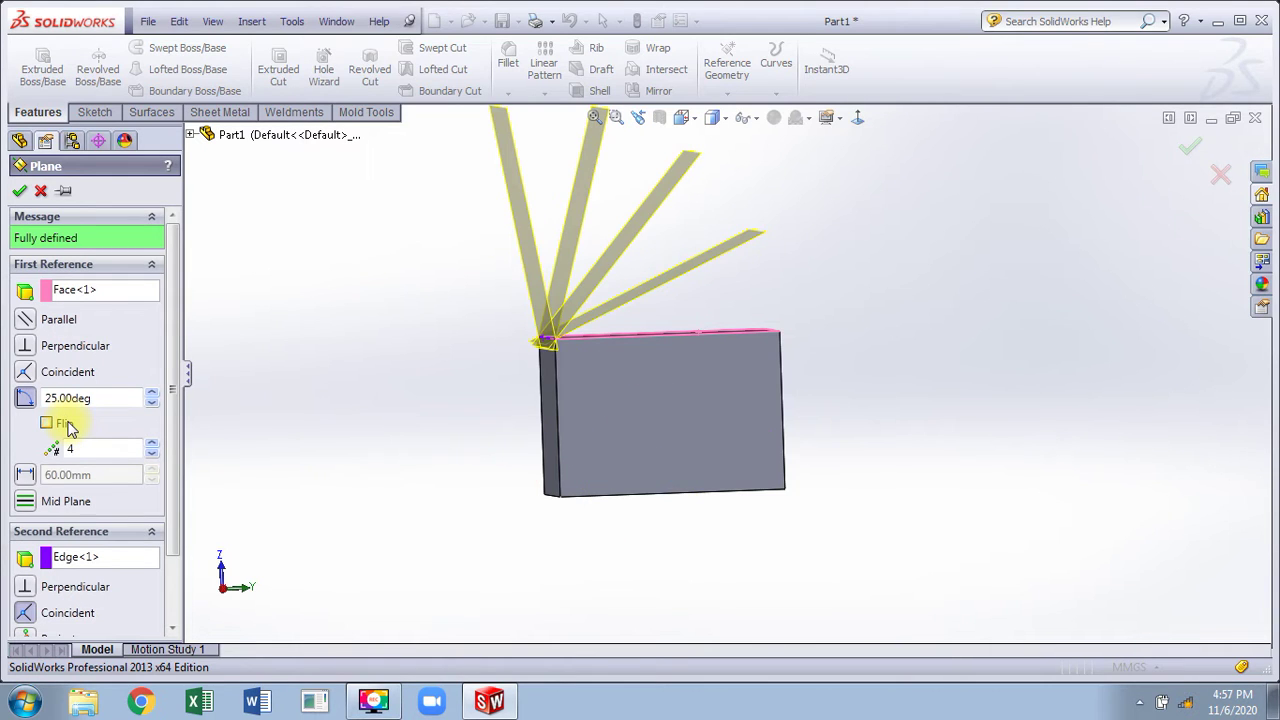
# Step: Create only a single plane at 25° through the edge, and undo its creation
pyautogui.click(151, 455)
pyautogui.click(151, 455)
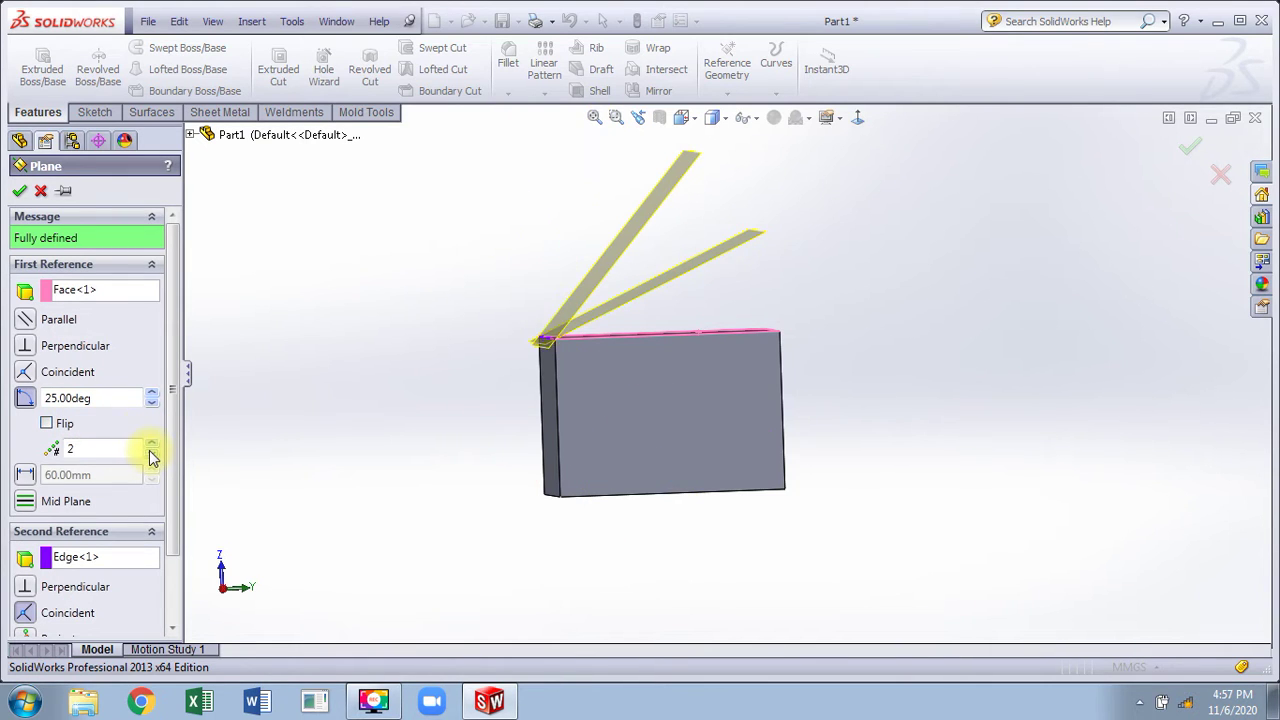
pyautogui.click(151, 455)
pyautogui.click(19, 192)
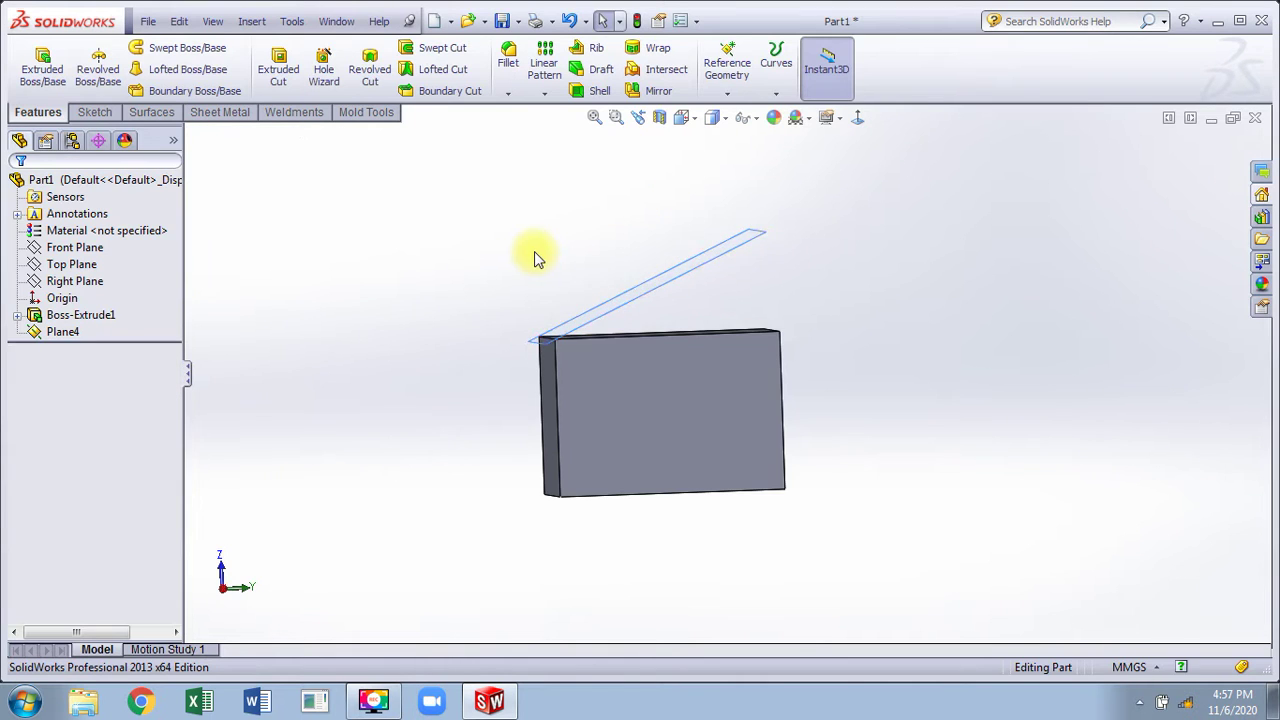
pyautogui.moveTo(534, 257); pyautogui.dragTo(546, 290, button='middle')
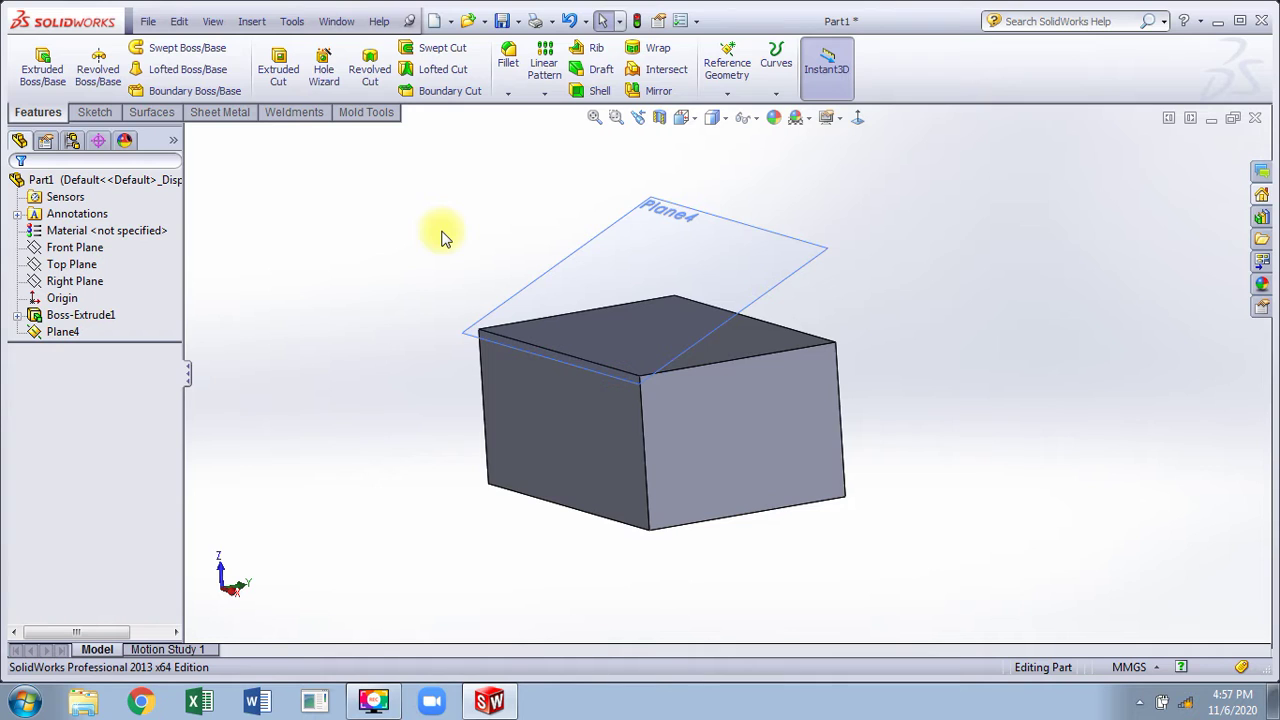
pyautogui.hotkey('ctrl', 'z')
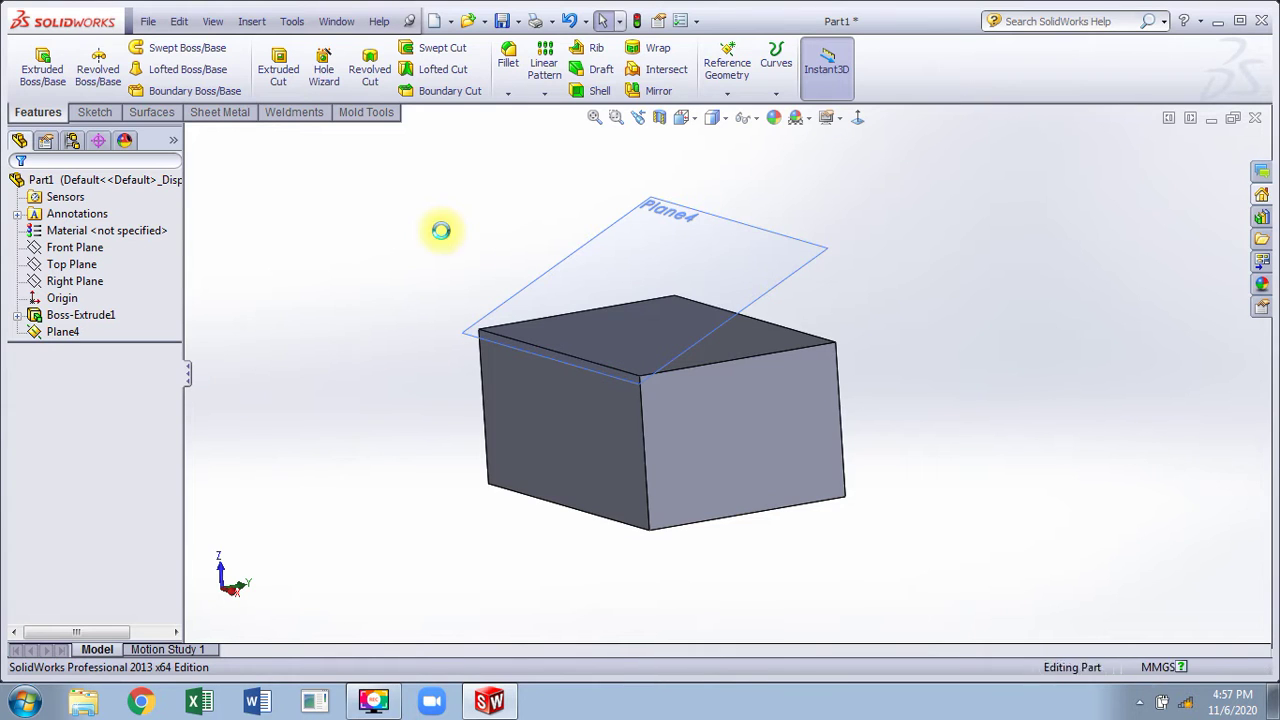
# Step: Create a mid plane between the block's two opposite end faces, and undo its creation
pyautogui.click(727, 90)
pyautogui.click(748, 111)
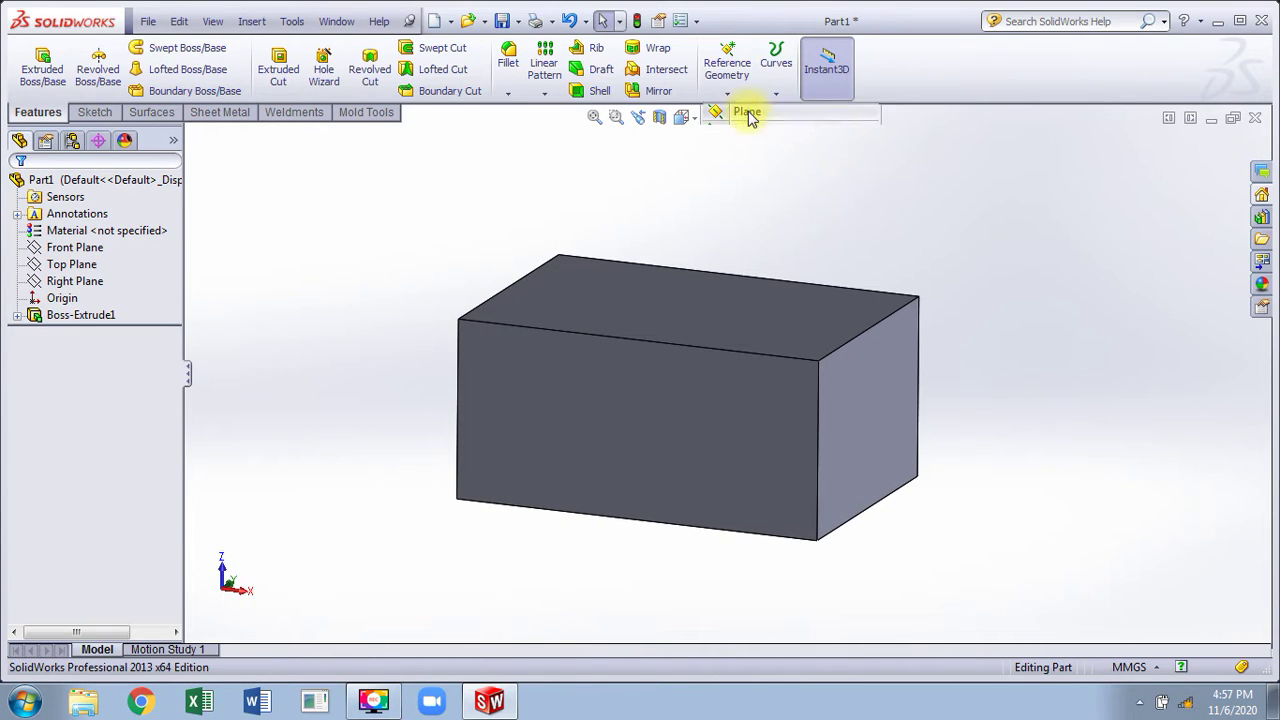
pyautogui.click(897, 383)
pyautogui.moveTo(660, 252); pyautogui.dragTo(585, 266, button='middle')
pyautogui.click(529, 341)
pyautogui.moveTo(837, 206); pyautogui.dragTo(755, 224, button='middle')
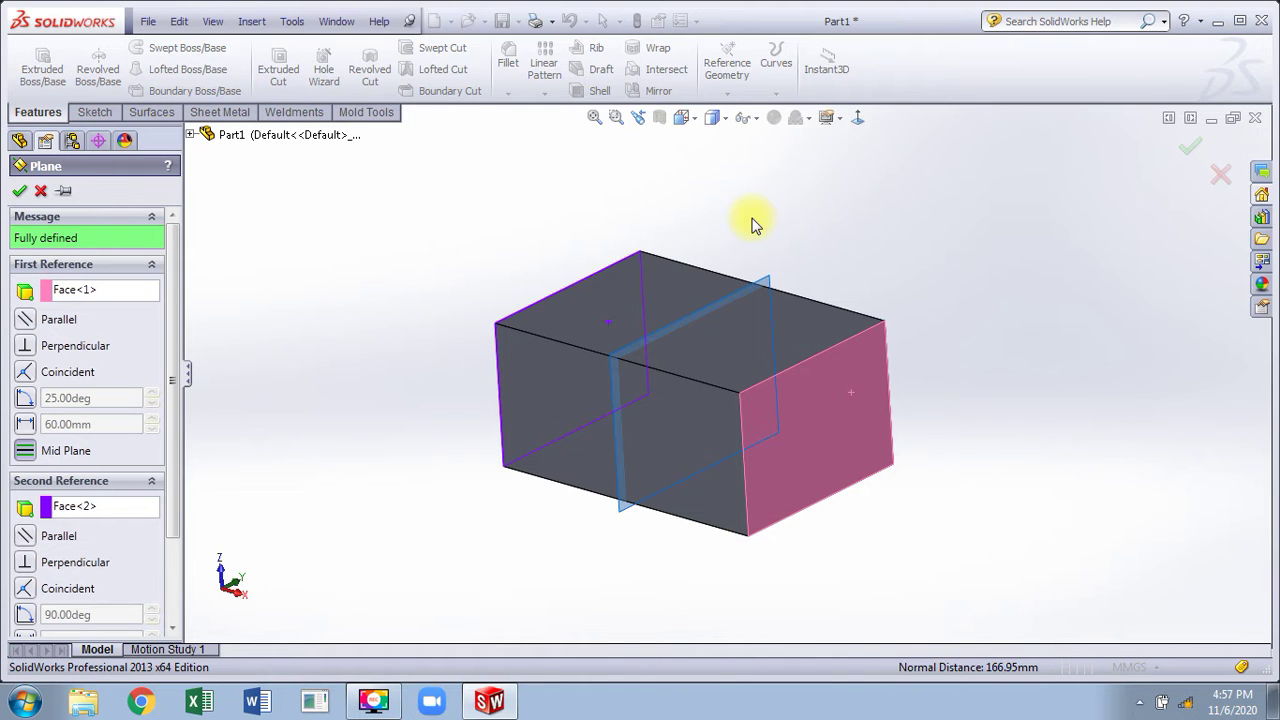
pyautogui.click(1177, 151)
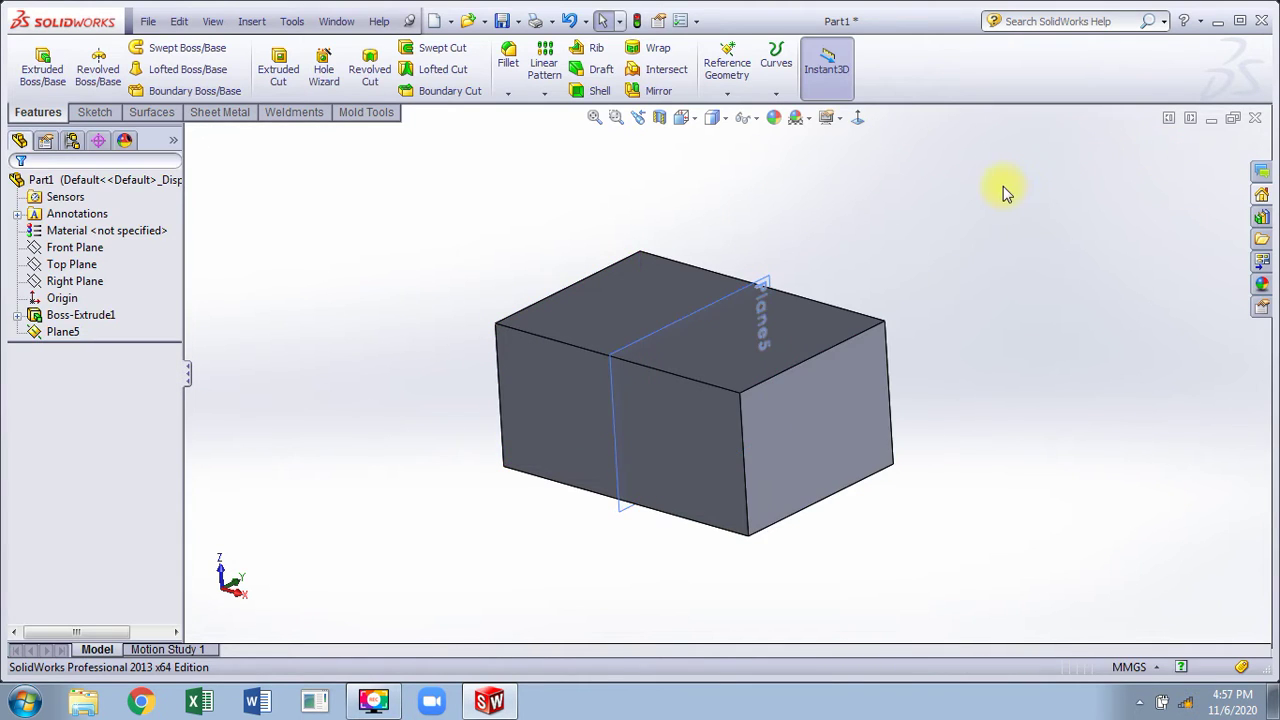
pyautogui.moveTo(1003, 189); pyautogui.dragTo(929, 356, button='middle')
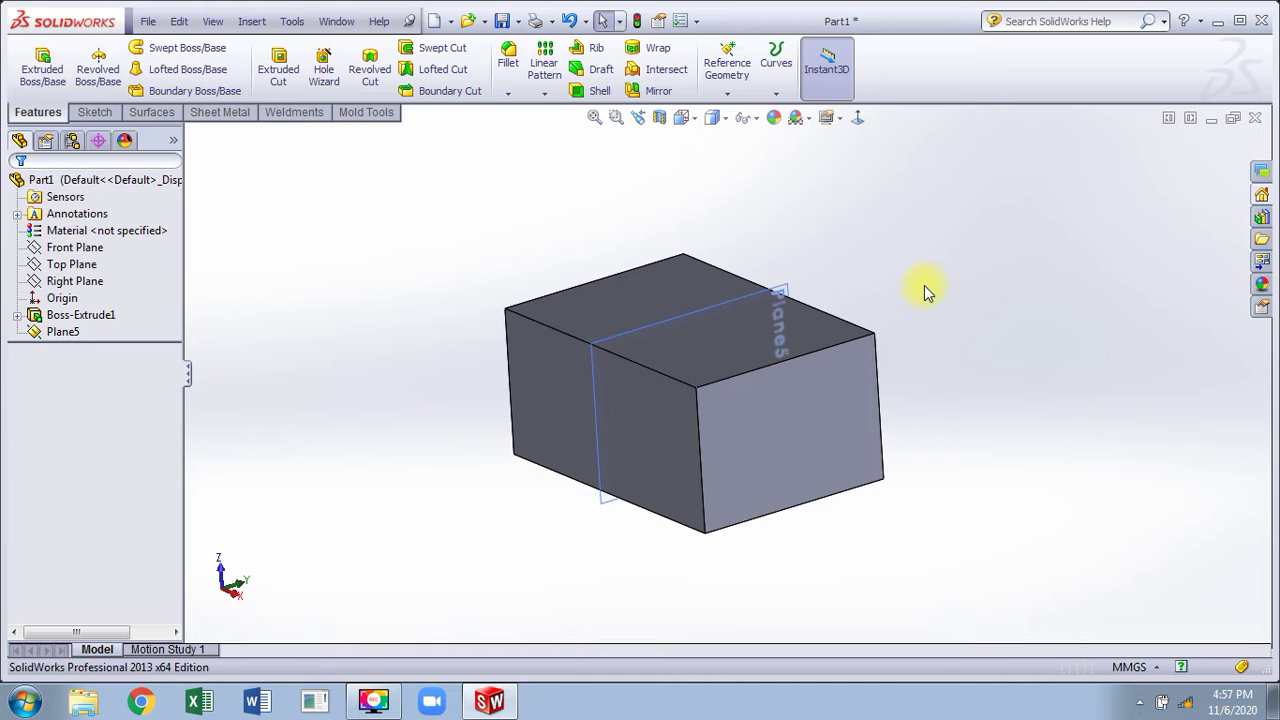
pyautogui.hotkey('ctrl', 'z')
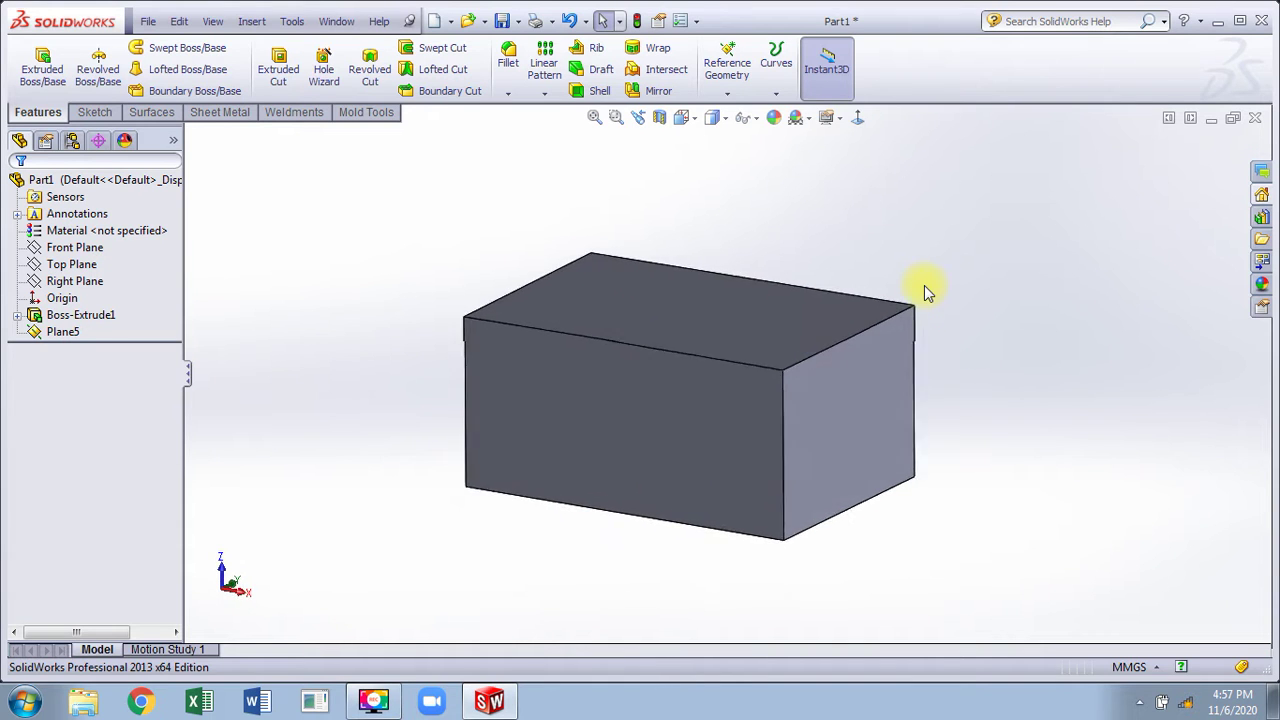
# Step: Create a diagonal reference plane through the block's left top edge and the opposite right bottom edge
pyautogui.click(745, 92)
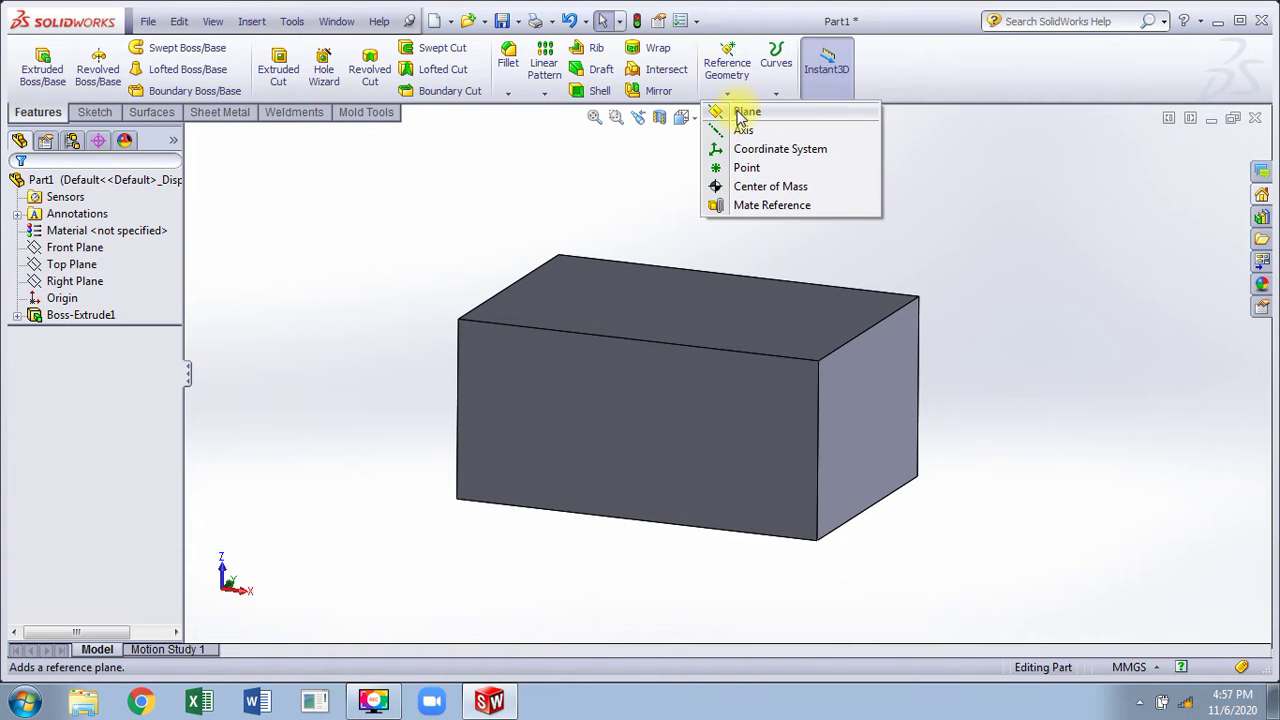
pyautogui.click(745, 112)
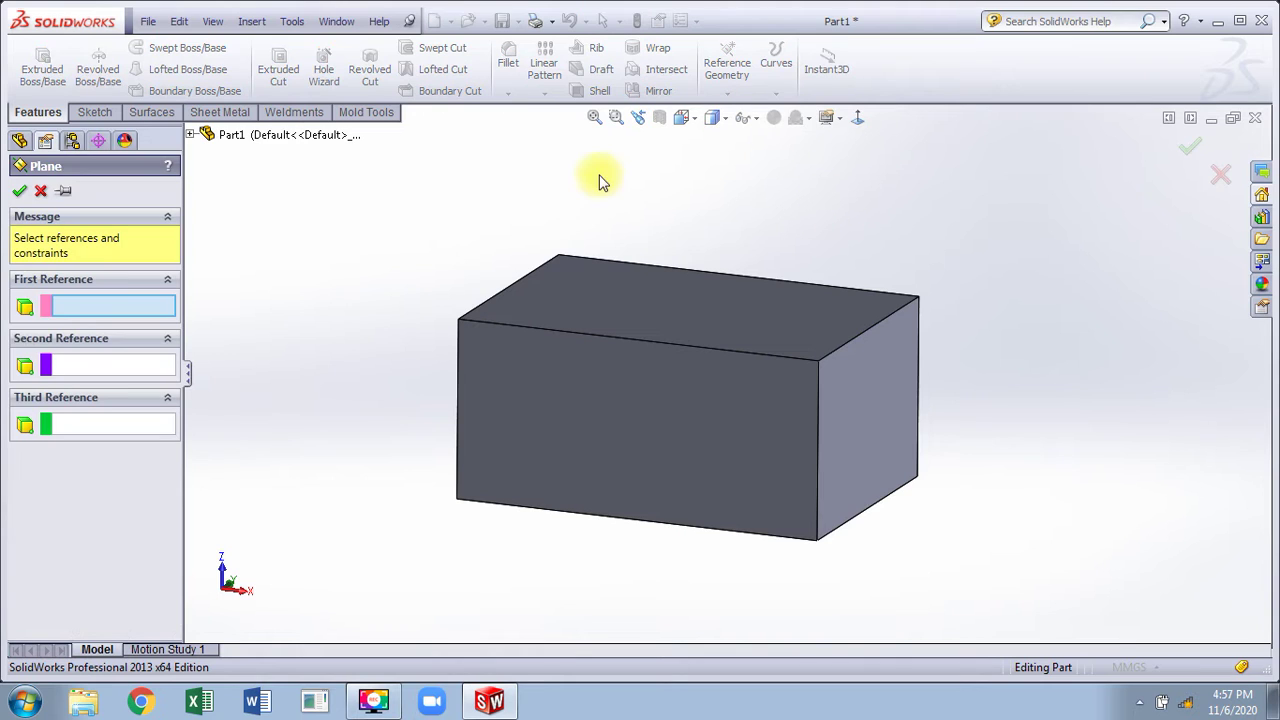
pyautogui.click(547, 261)
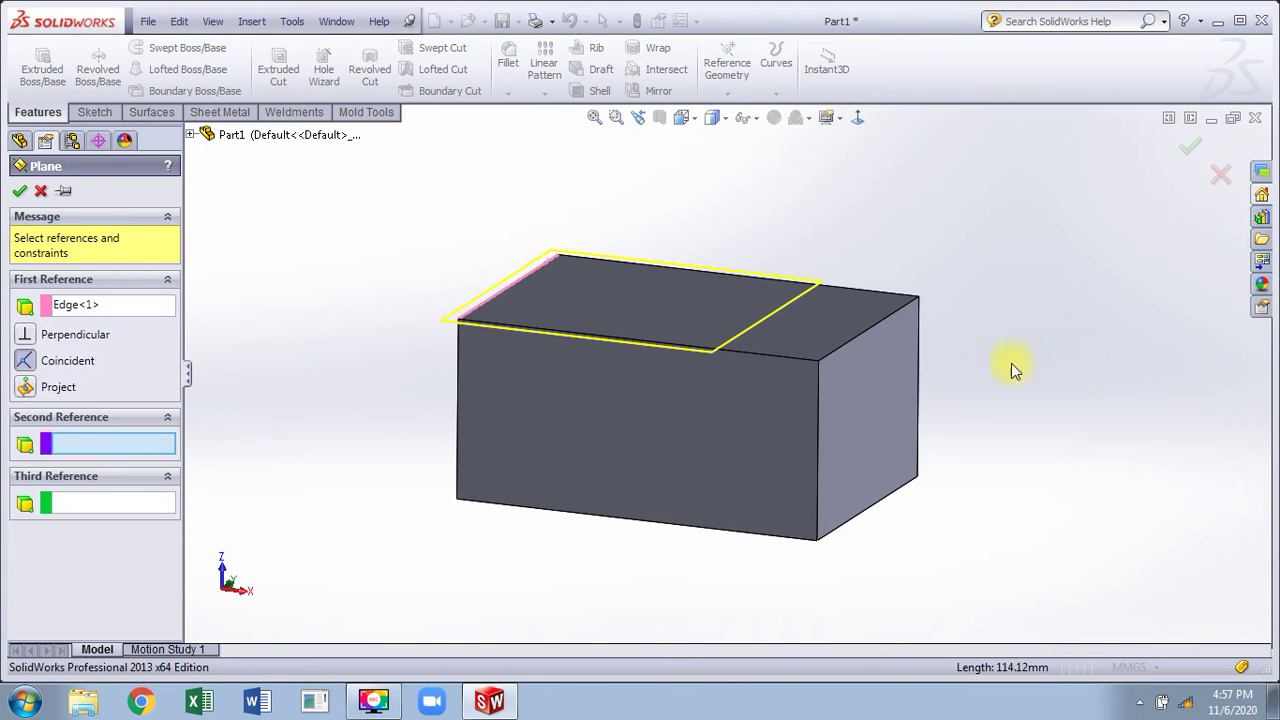
pyautogui.click(909, 490)
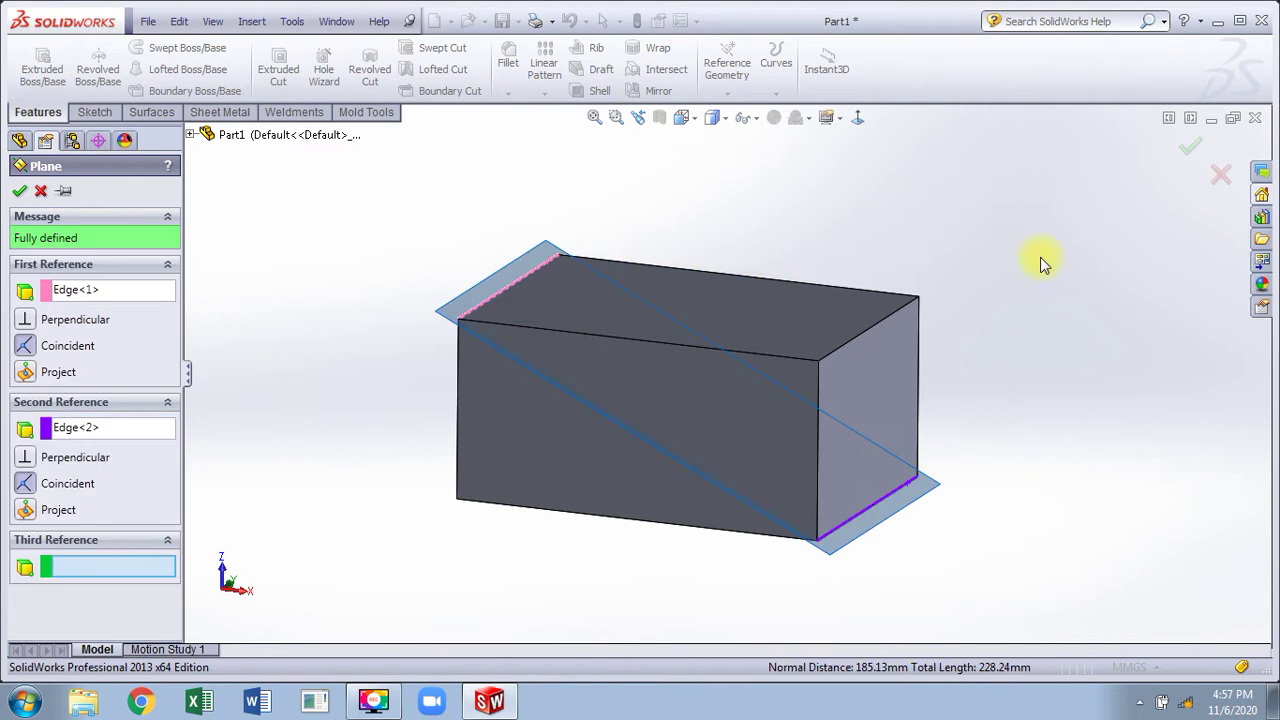
pyautogui.moveTo(1043, 263); pyautogui.dragTo(998, 288, button='middle')
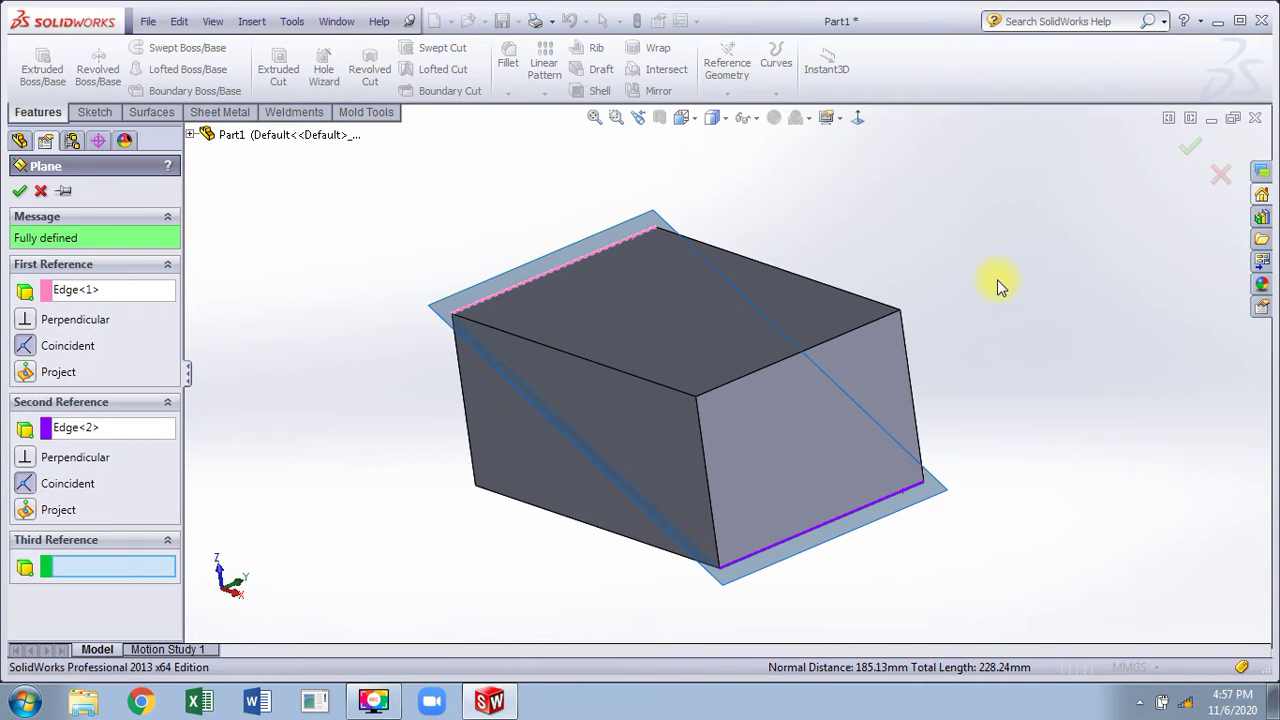
pyautogui.click(19, 190)
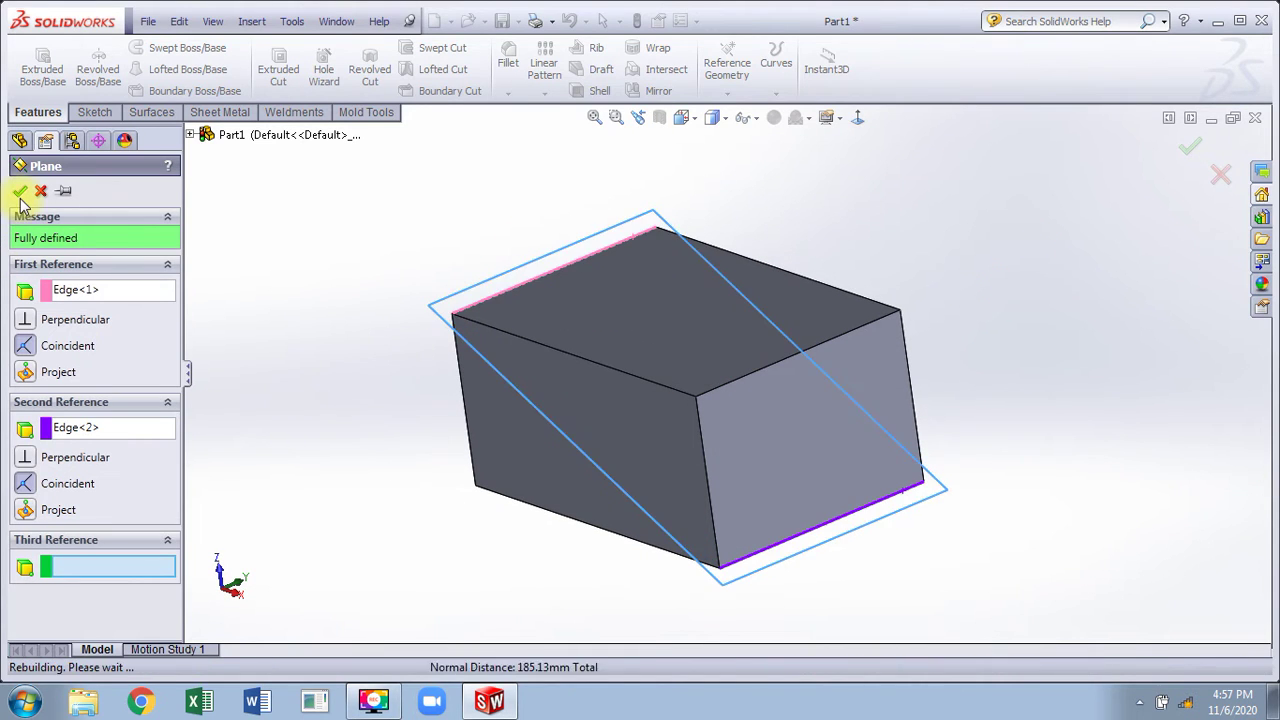
# Step: Undo the creation of the diagonal plane through the block's two opposite edges
pyautogui.click(432, 183)
pyautogui.moveTo(432, 180); pyautogui.dragTo(446, 309, button='middle')
pyautogui.hotkey('ctrl', 'z')
# Step: Create a reference plane through three block vertices: front left top, front right bottom and rear right top, and undo its creation
pyautogui.click(724, 84)
pyautogui.click(722, 116)
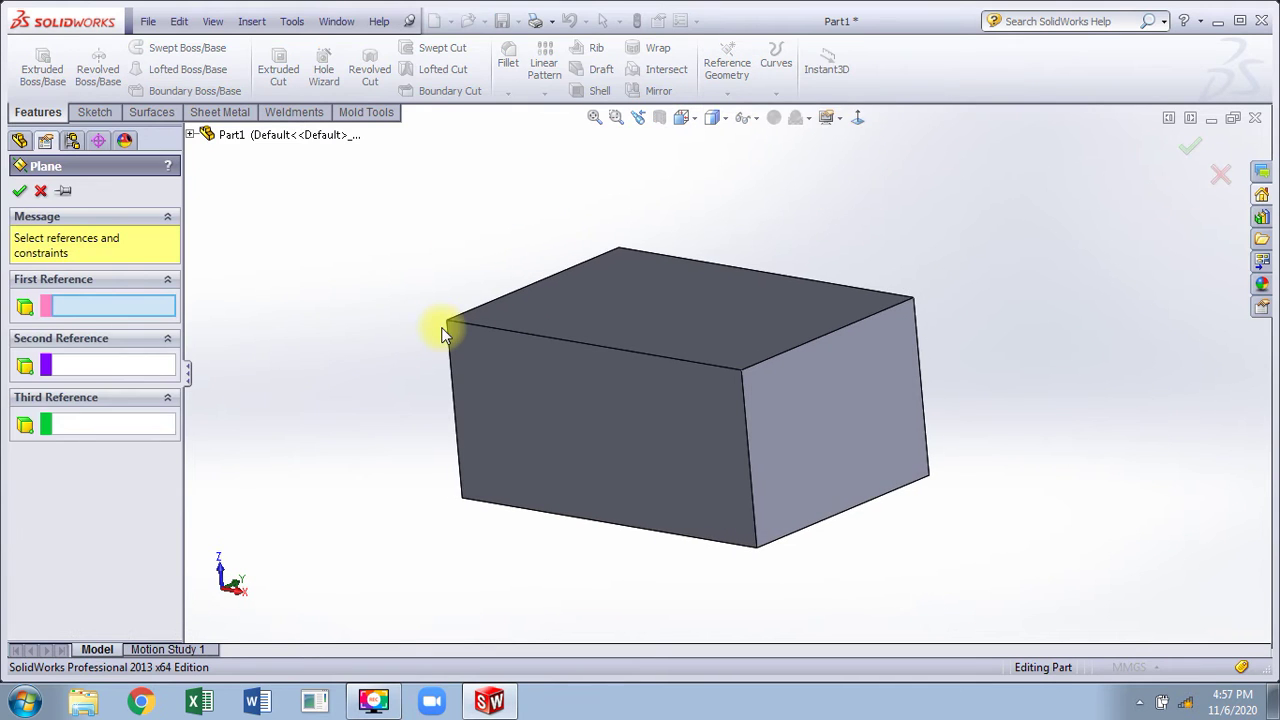
pyautogui.click(446, 321)
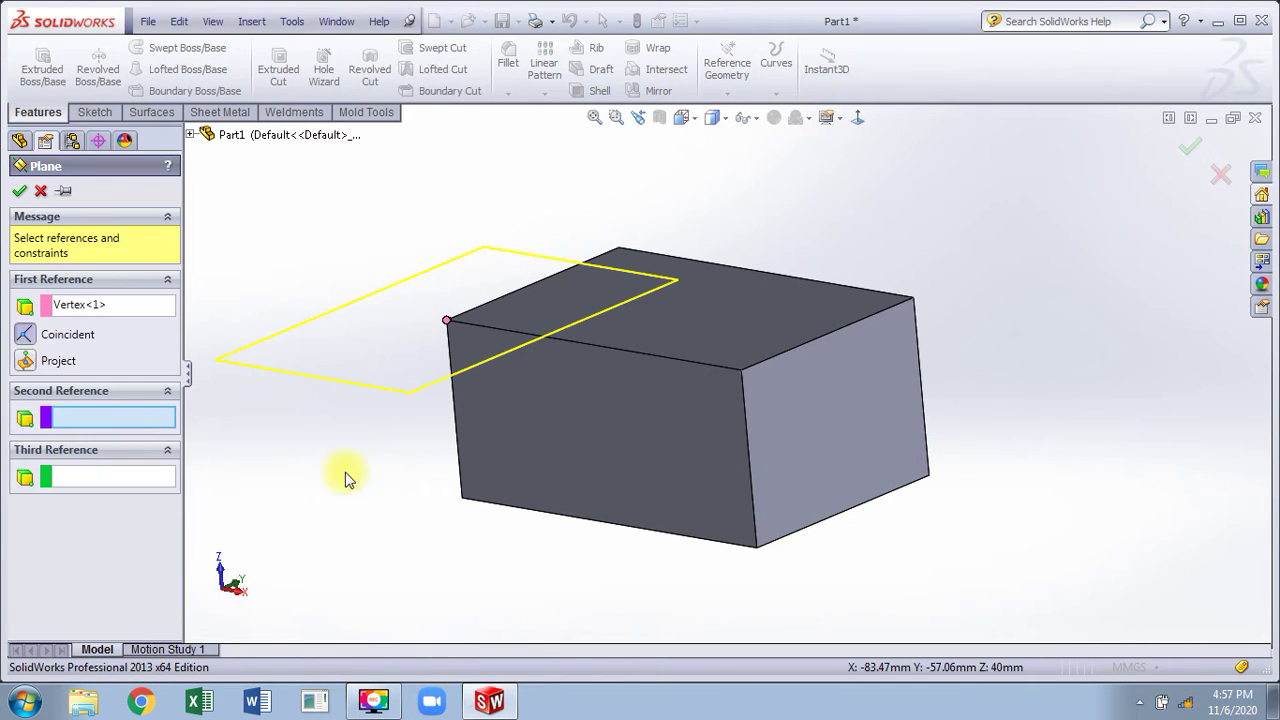
pyautogui.click(757, 549)
pyautogui.click(914, 298)
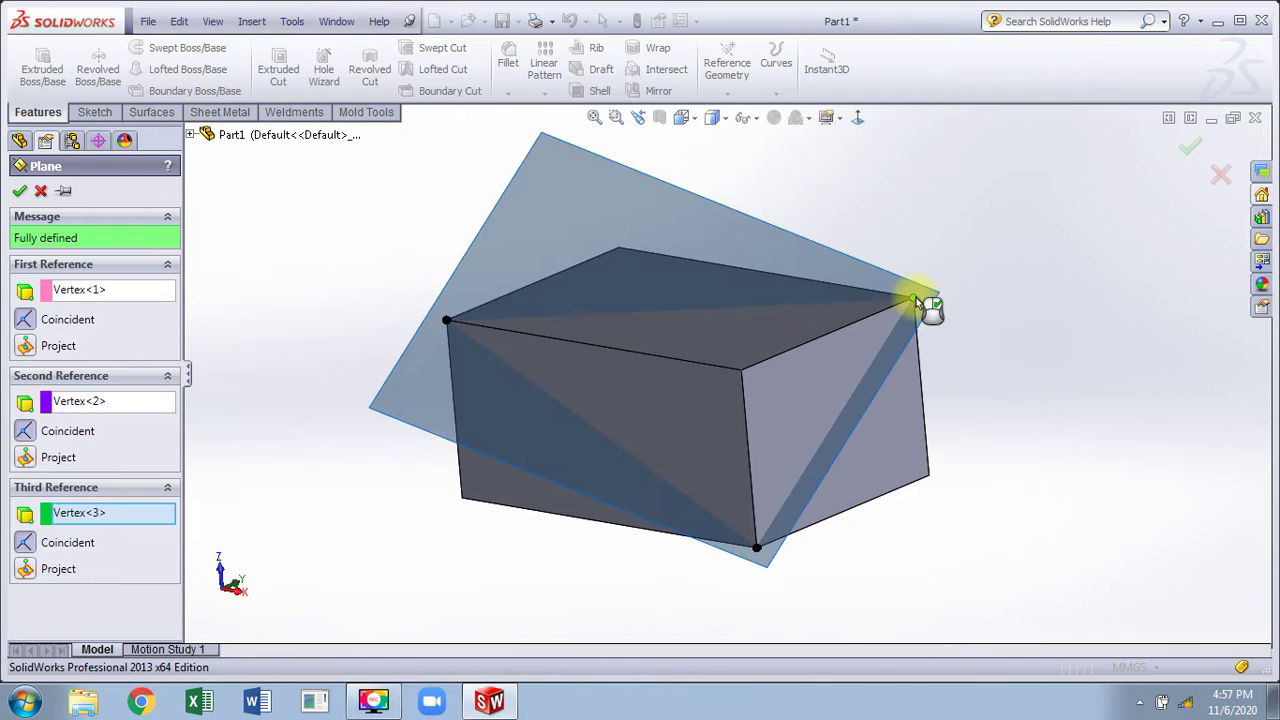
pyautogui.click(1190, 147)
pyautogui.moveTo(1057, 271); pyautogui.dragTo(997, 343, button='middle')
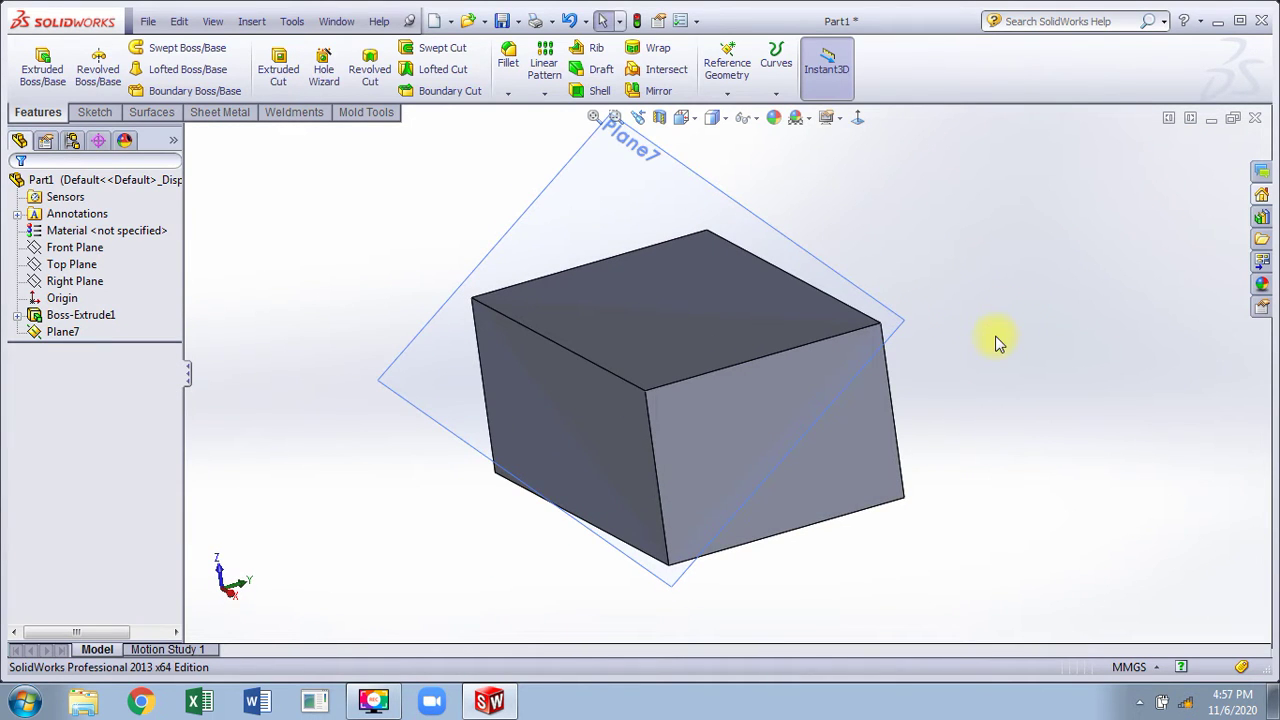
pyautogui.hotkey('ctrl', 'z')
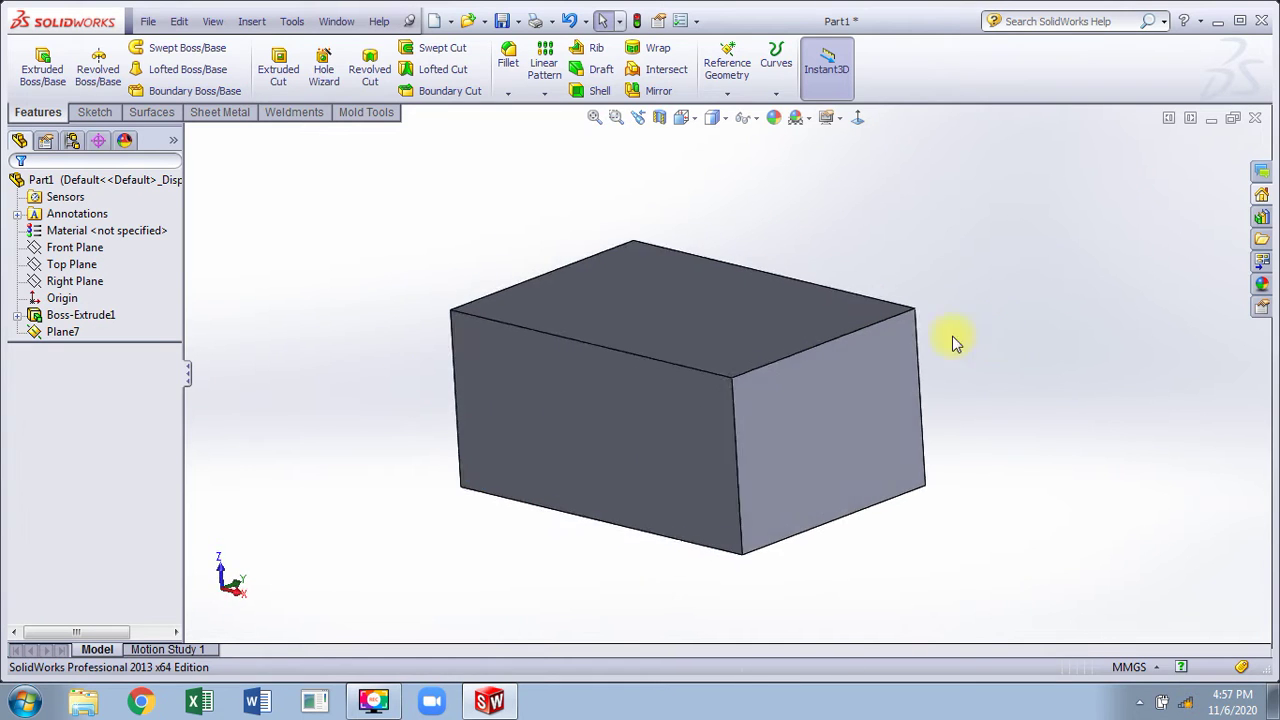
# Step: Create a reference plane bisecting the Top Plane and Right Plane, and undo its creation
pyautogui.click(104, 257)
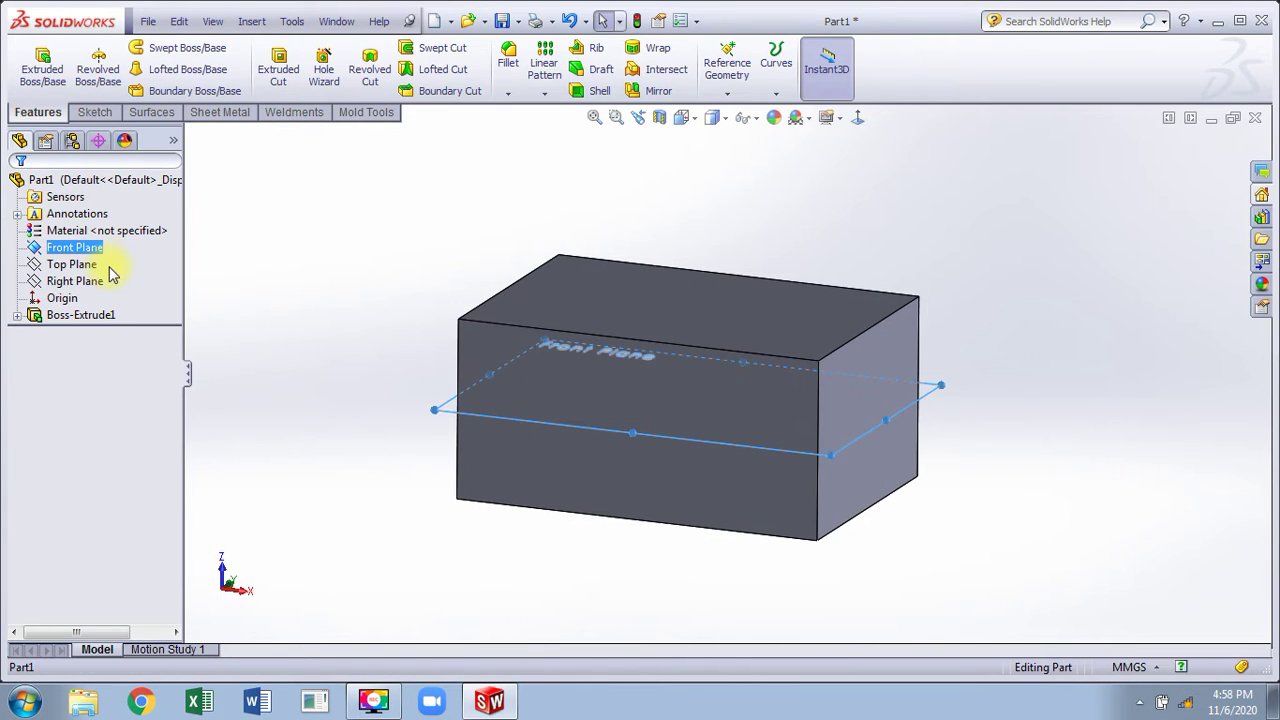
pyautogui.click(206, 266)
pyautogui.click(102, 265)
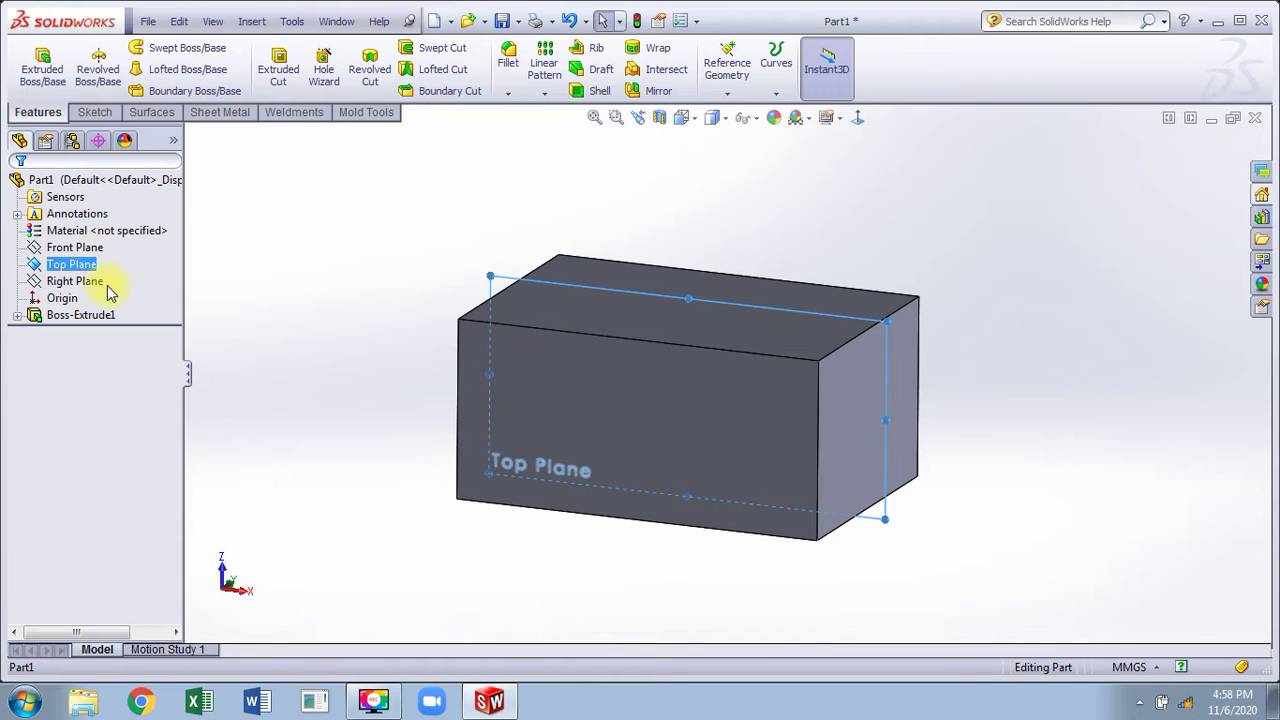
pyautogui.keyDown('ctrl'); pyautogui.click(104, 283); pyautogui.keyUp('ctrl')
pyautogui.moveTo(481, 192); pyautogui.dragTo(474, 222, button='middle')
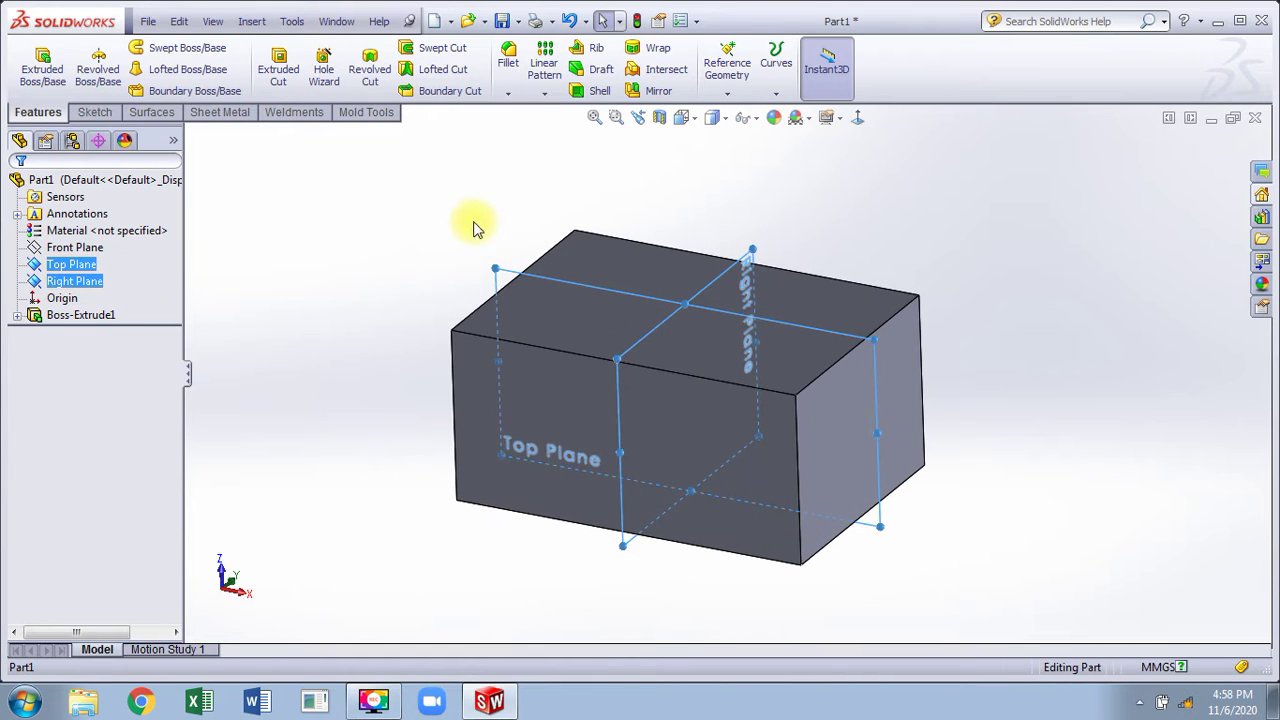
pyautogui.click(740, 75)
pyautogui.click(745, 118)
pyautogui.moveTo(663, 171); pyautogui.dragTo(663, 389, button='middle')
pyautogui.click(19, 190)
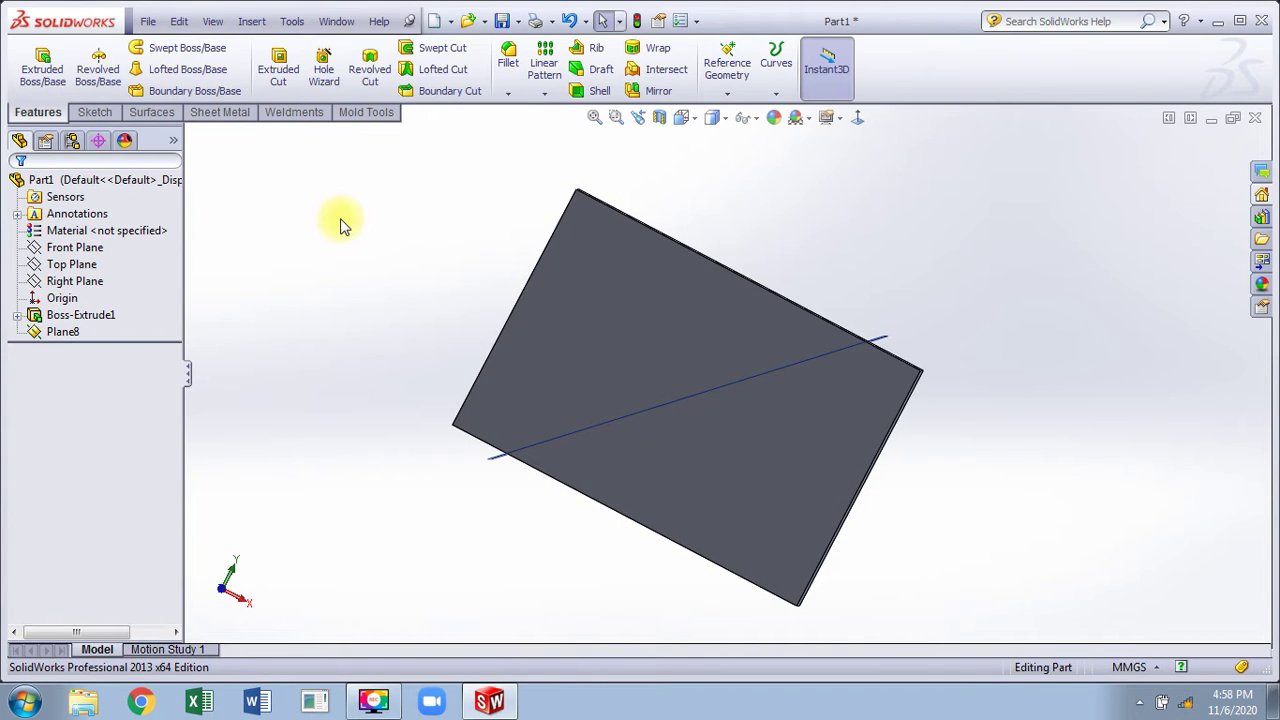
pyautogui.hotkey('ctrl', 'z')
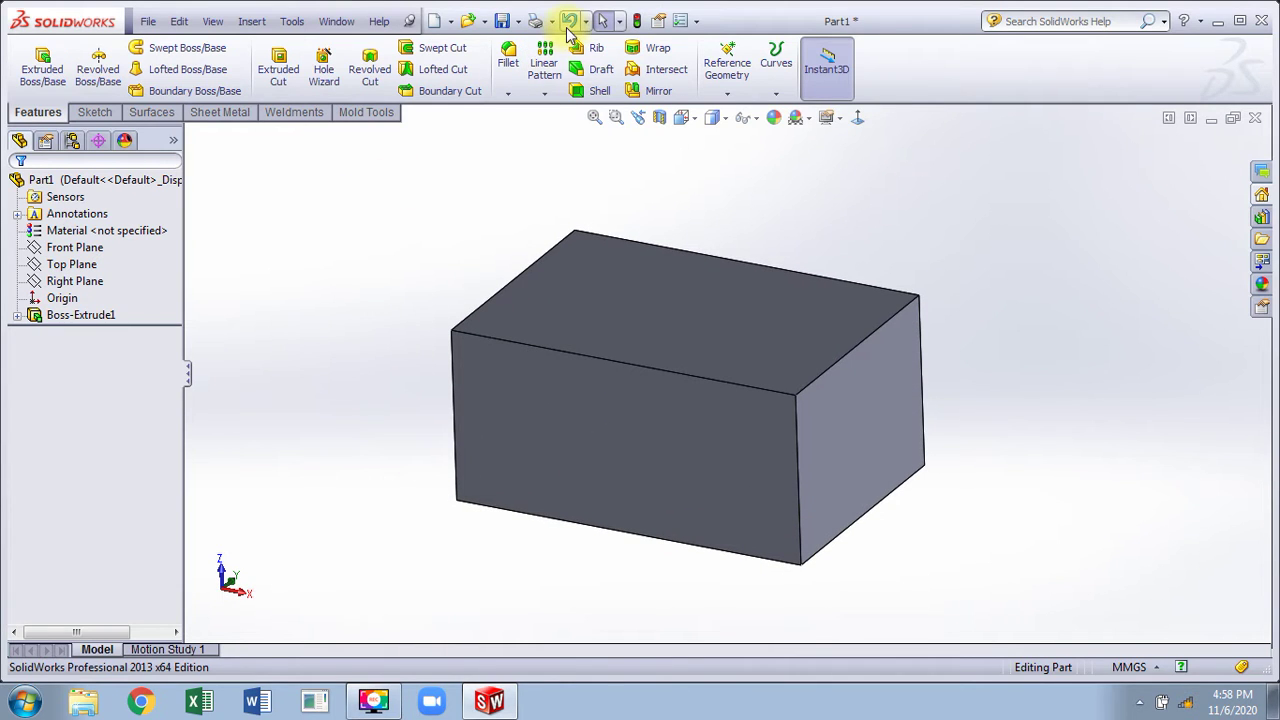
# Step: Create a reference axis through two diagonally opposite vertices, the block's rear right top corner and front left bottom corner
pyautogui.moveTo(641, 232); pyautogui.dragTo(740, 214, button='middle')
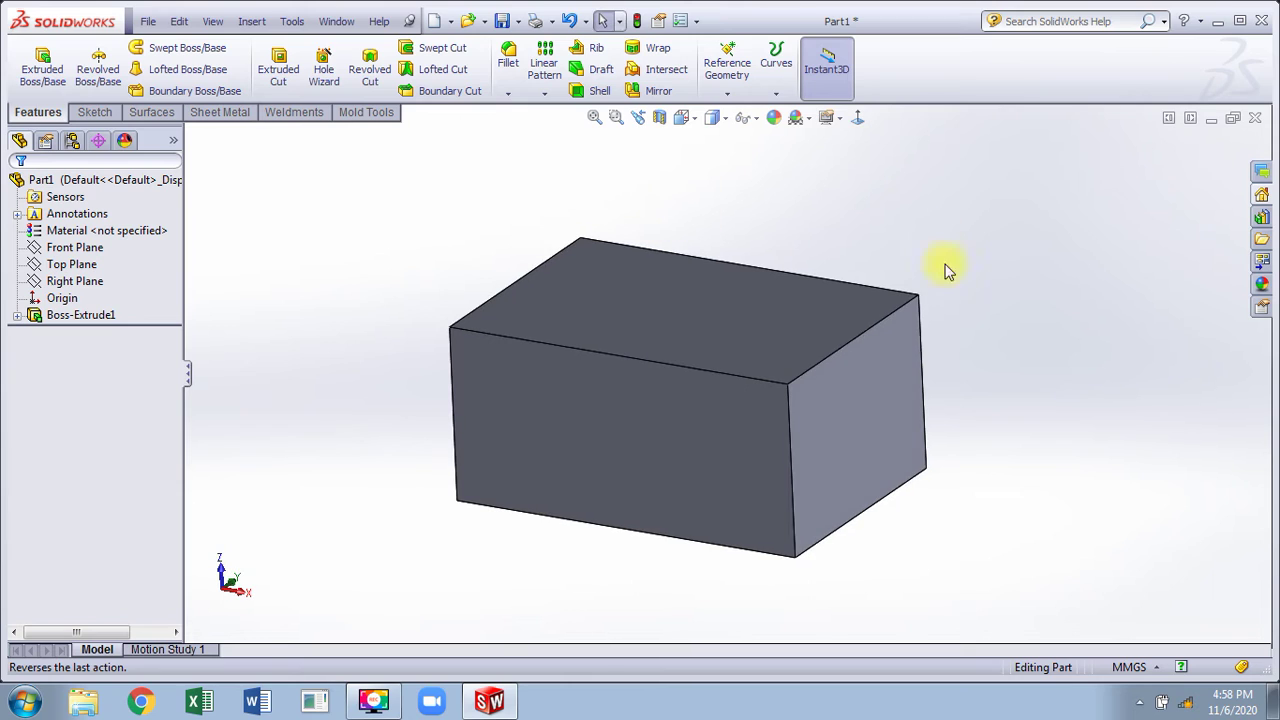
pyautogui.click(919, 296)
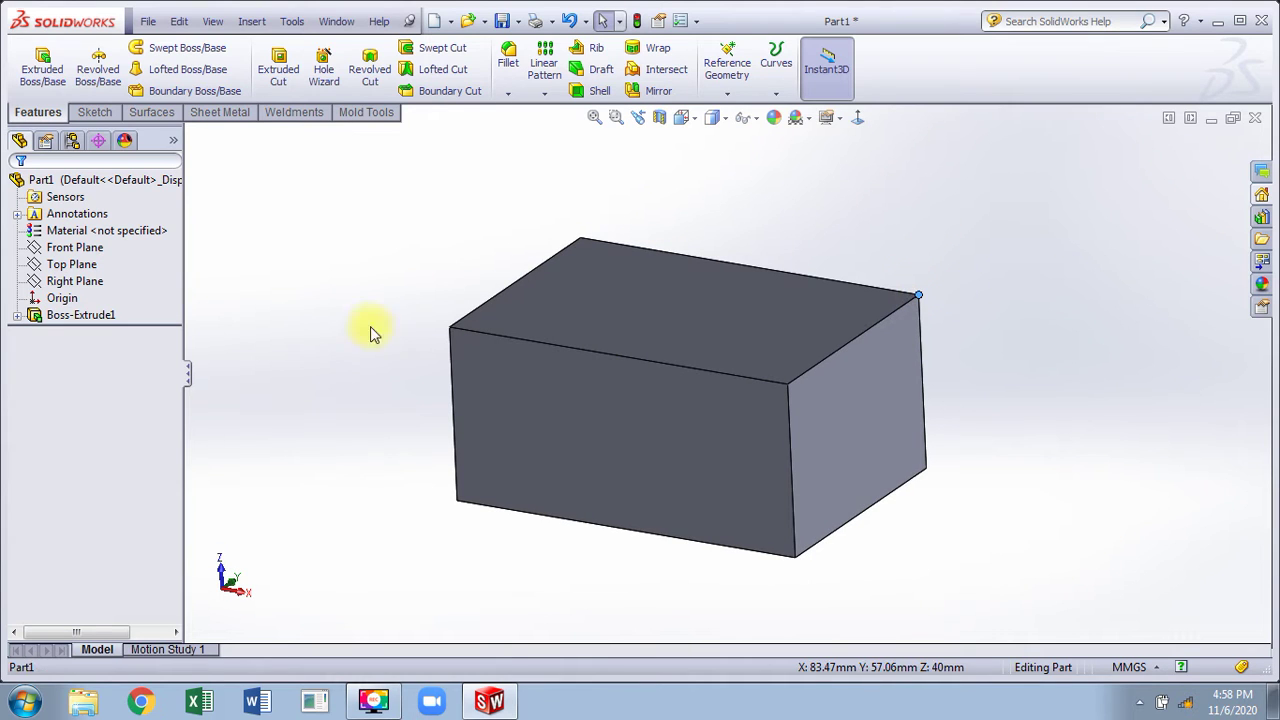
pyautogui.keyDown('ctrl'); pyautogui.click(455, 499); pyautogui.keyUp('ctrl')
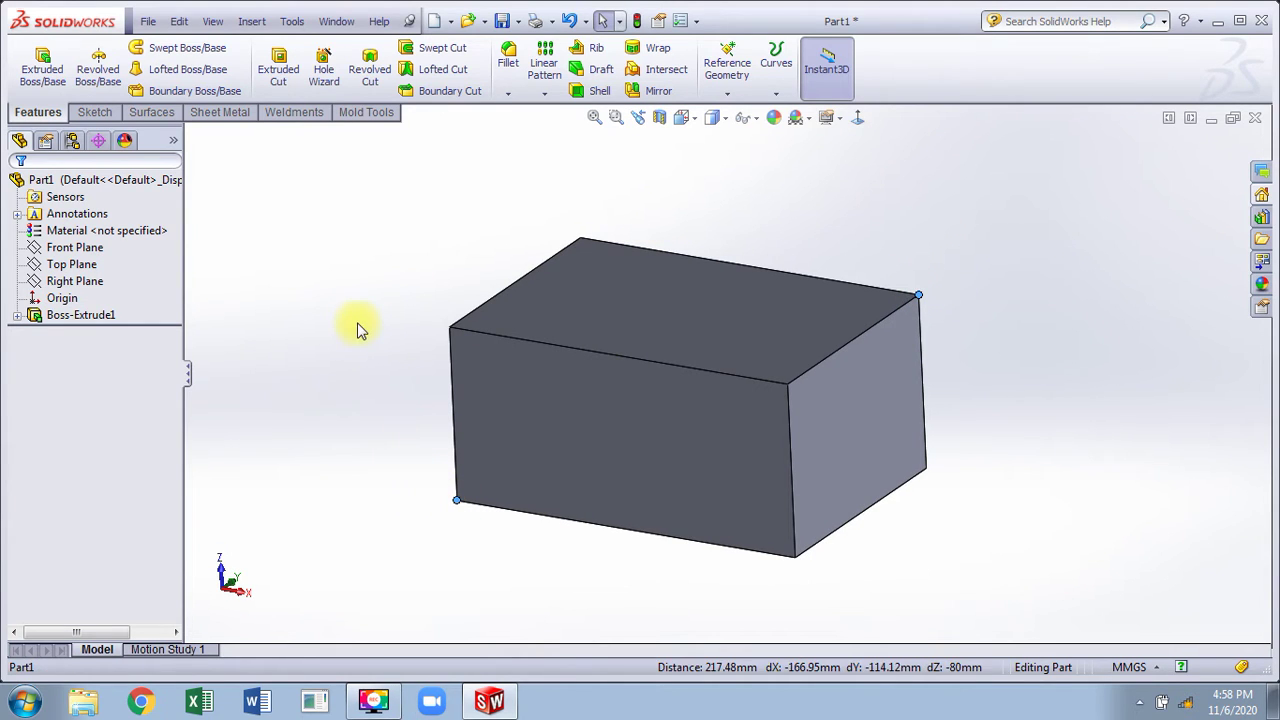
pyautogui.click(361, 331)
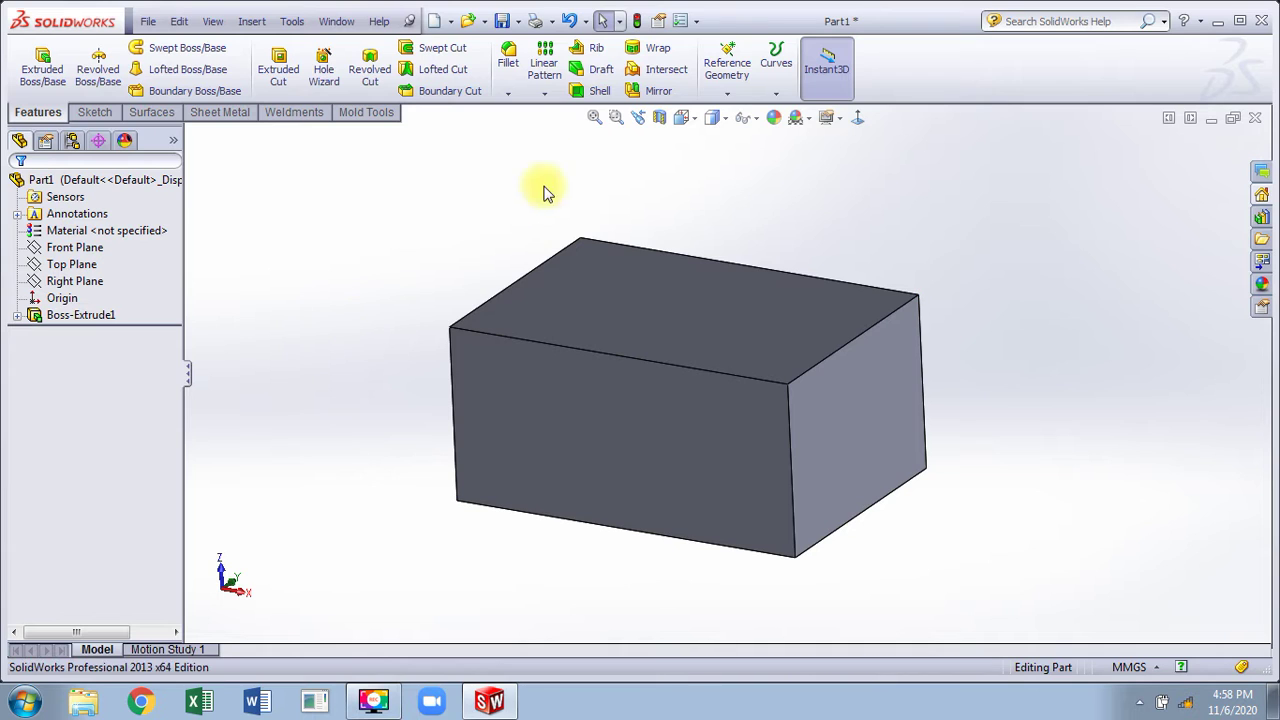
pyautogui.click(727, 68)
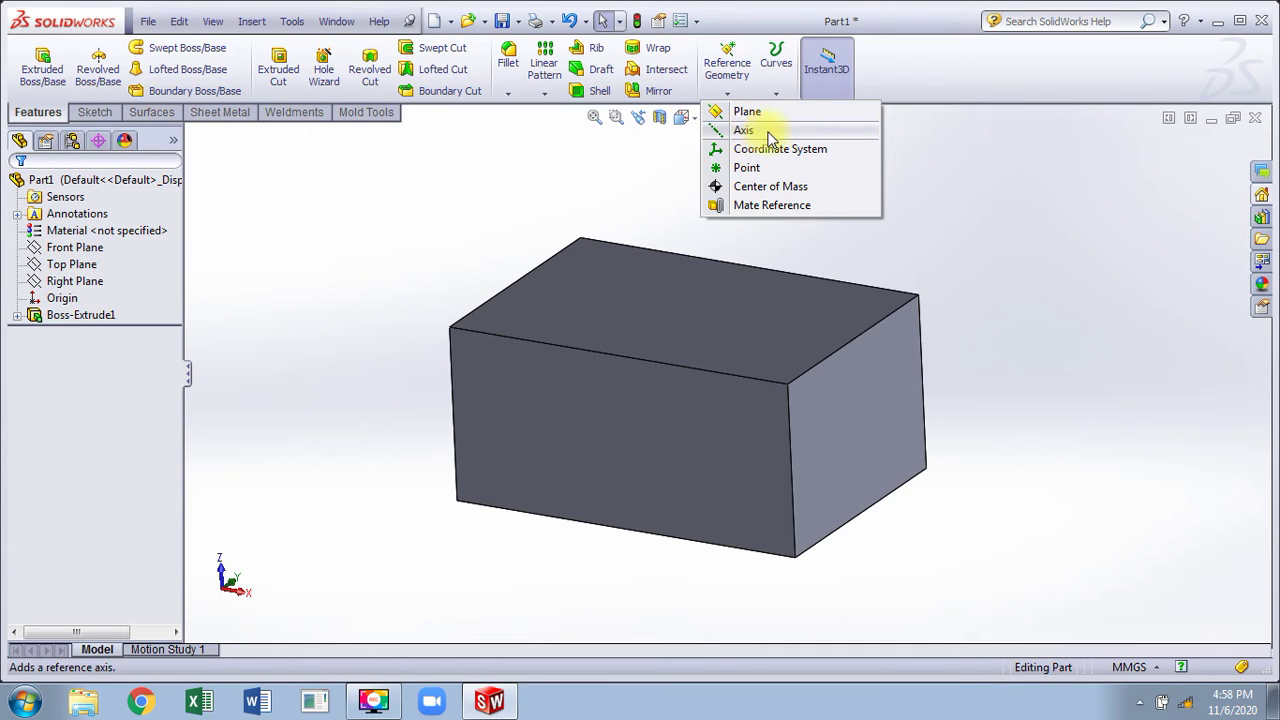
pyautogui.click(768, 131)
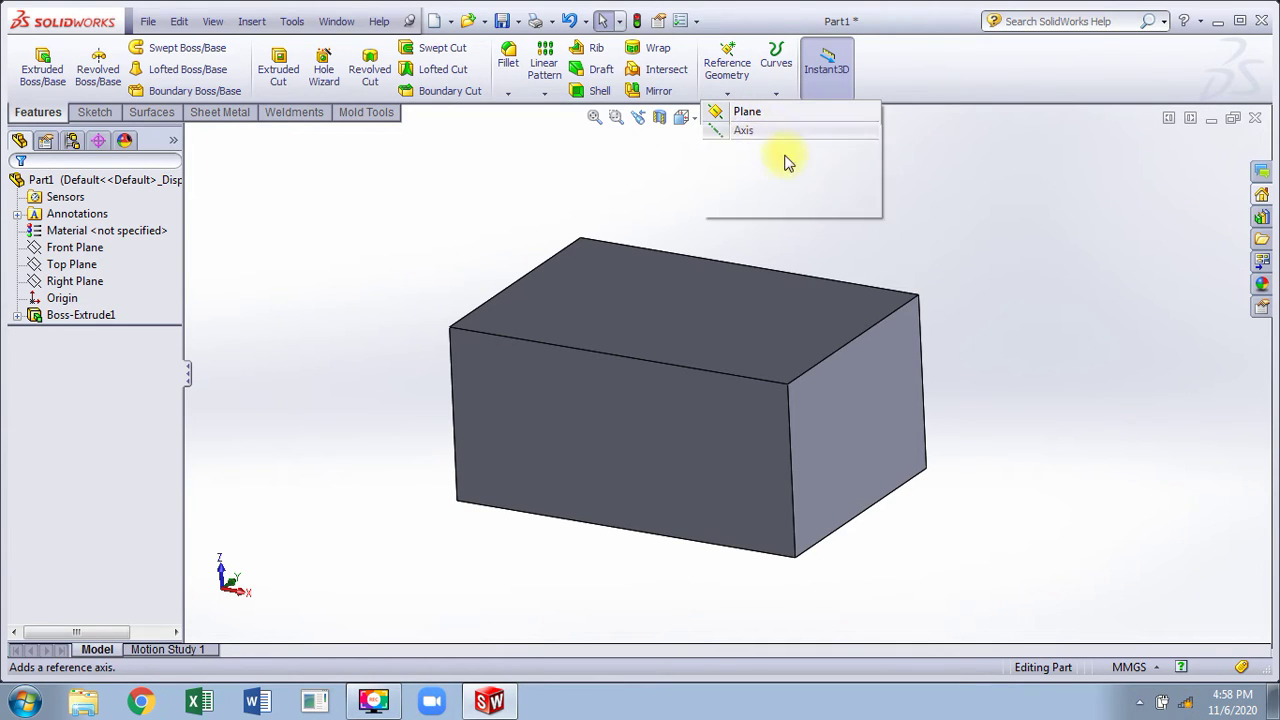
pyautogui.click(918, 296)
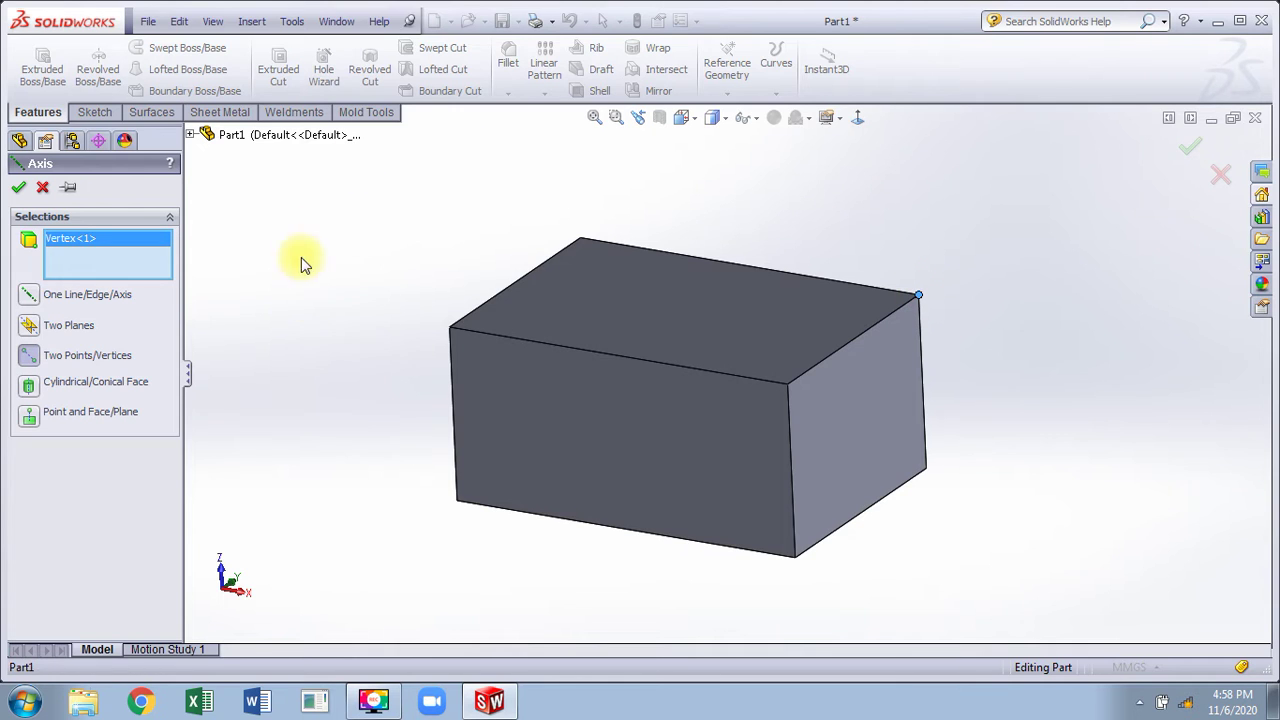
pyautogui.click(456, 502)
pyautogui.click(18, 187)
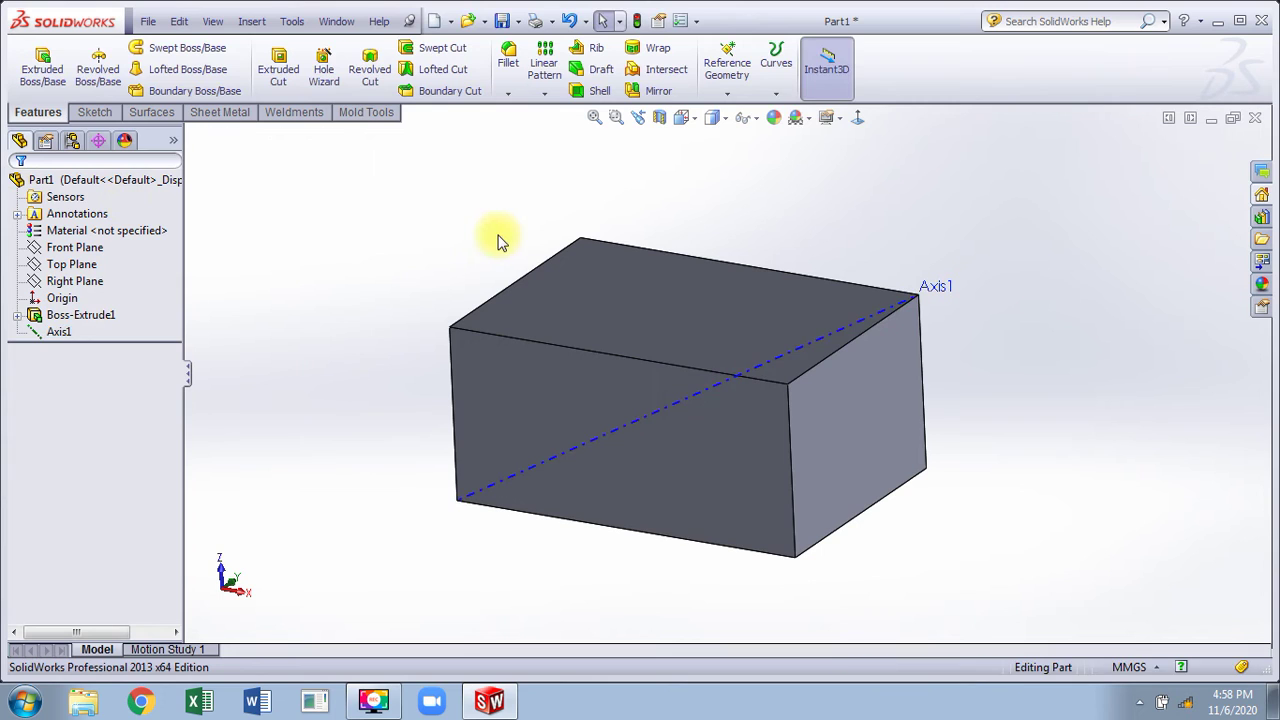
# Step: Create a reference plane through the rear right top vertex, perpendicular to the diagonal axis
pyautogui.click(727, 93)
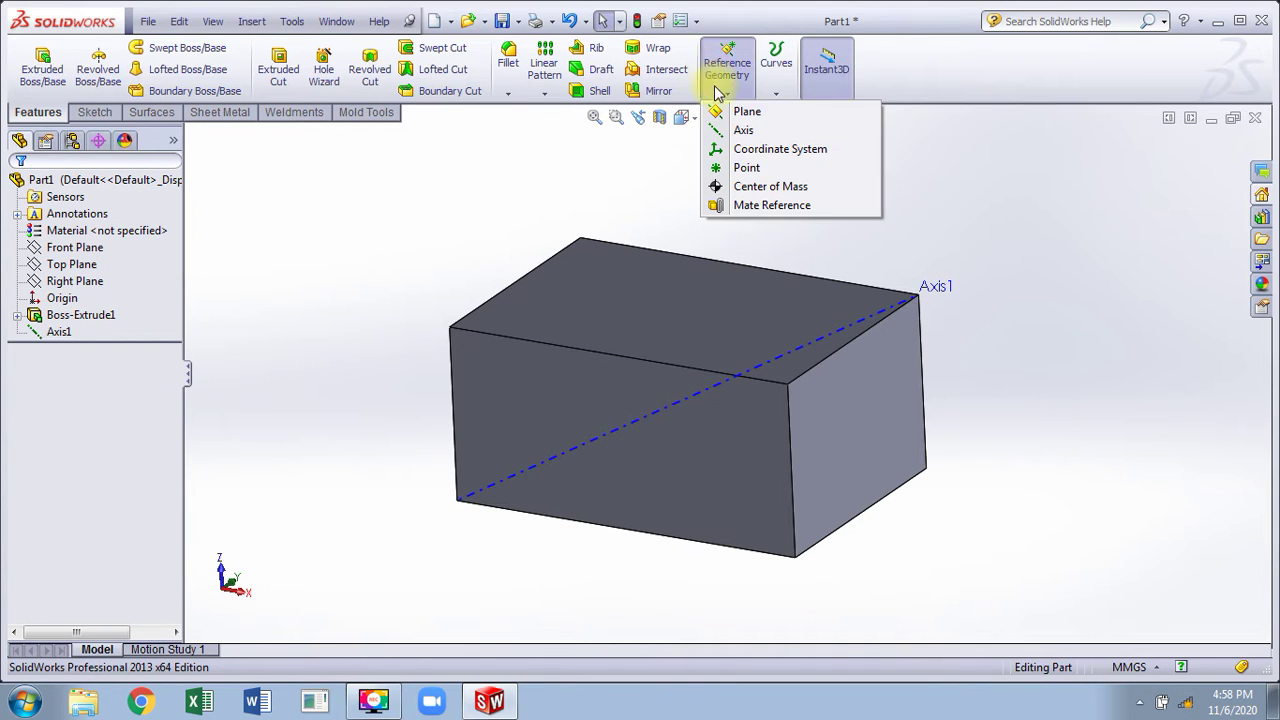
pyautogui.click(745, 112)
pyautogui.click(919, 296)
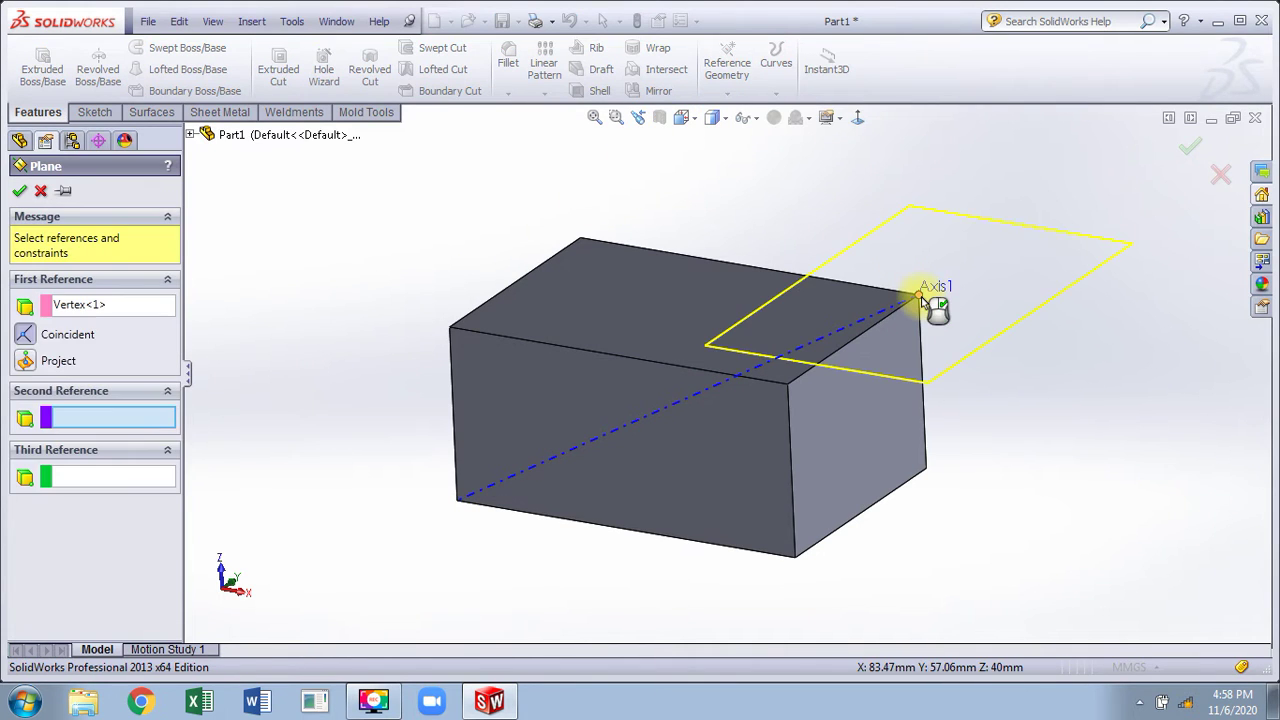
pyautogui.click(889, 309)
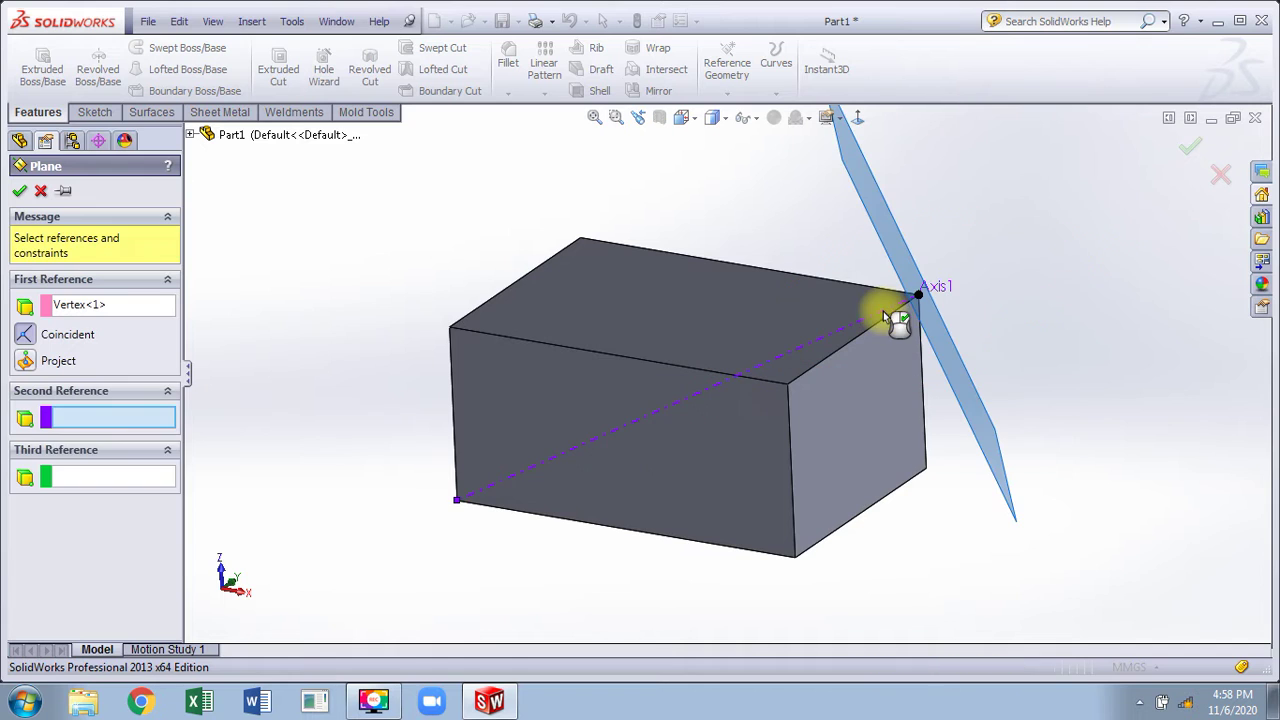
pyautogui.click(1190, 148)
pyautogui.moveTo(1075, 225); pyautogui.dragTo(778, 197, button='middle')
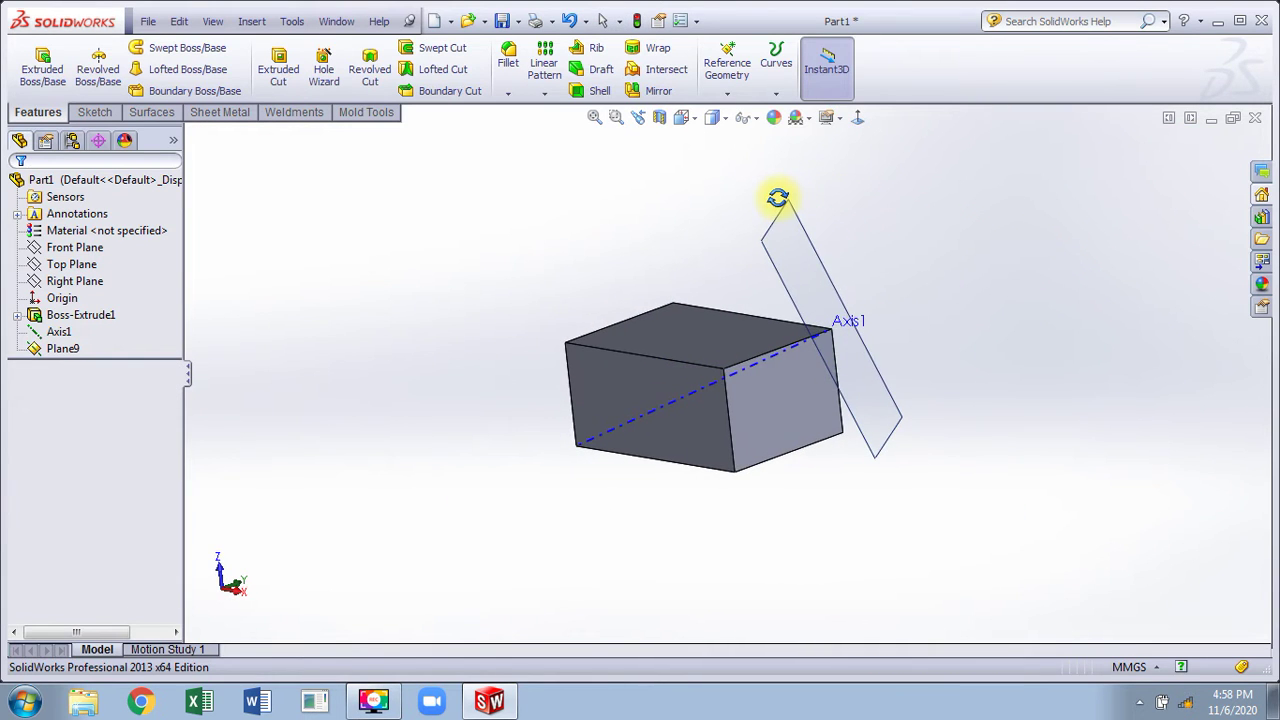
# Step: Sketch a circle with a radius of about 9.4 mm on the new plane, centred on the end of the diagonal axis
pyautogui.click(808, 249)
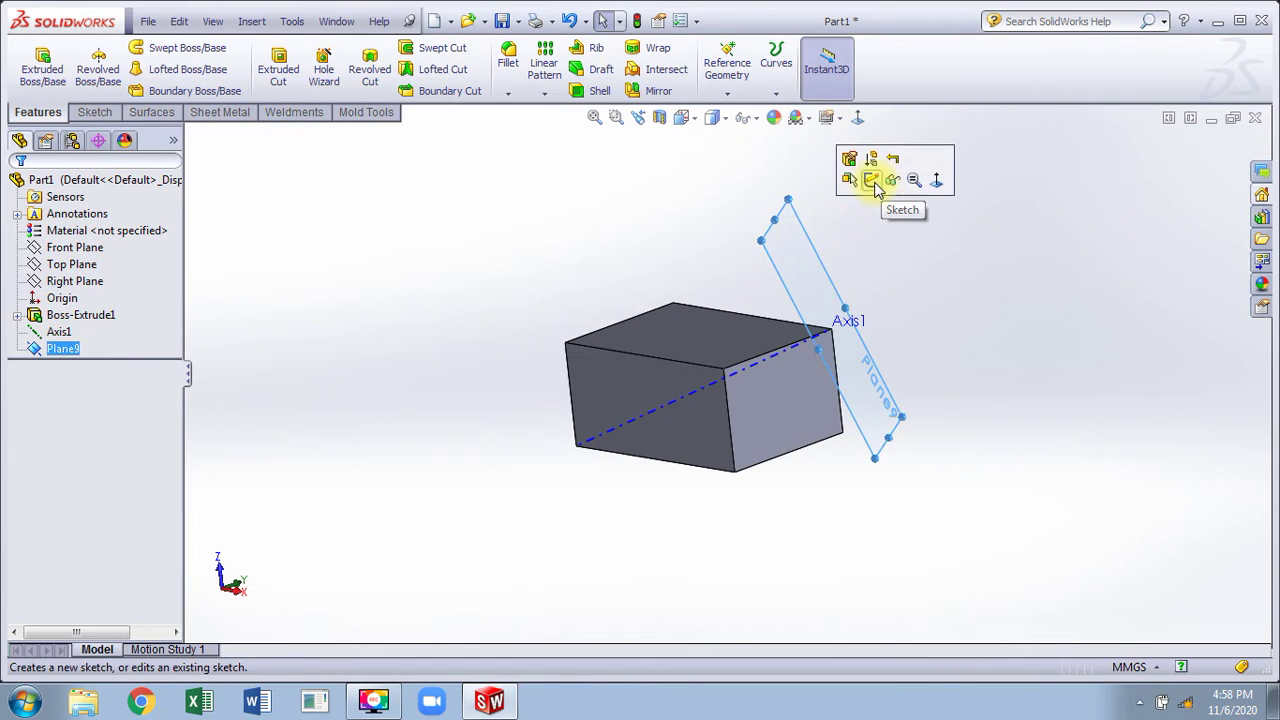
pyautogui.click(873, 186)
pyautogui.click(855, 117)
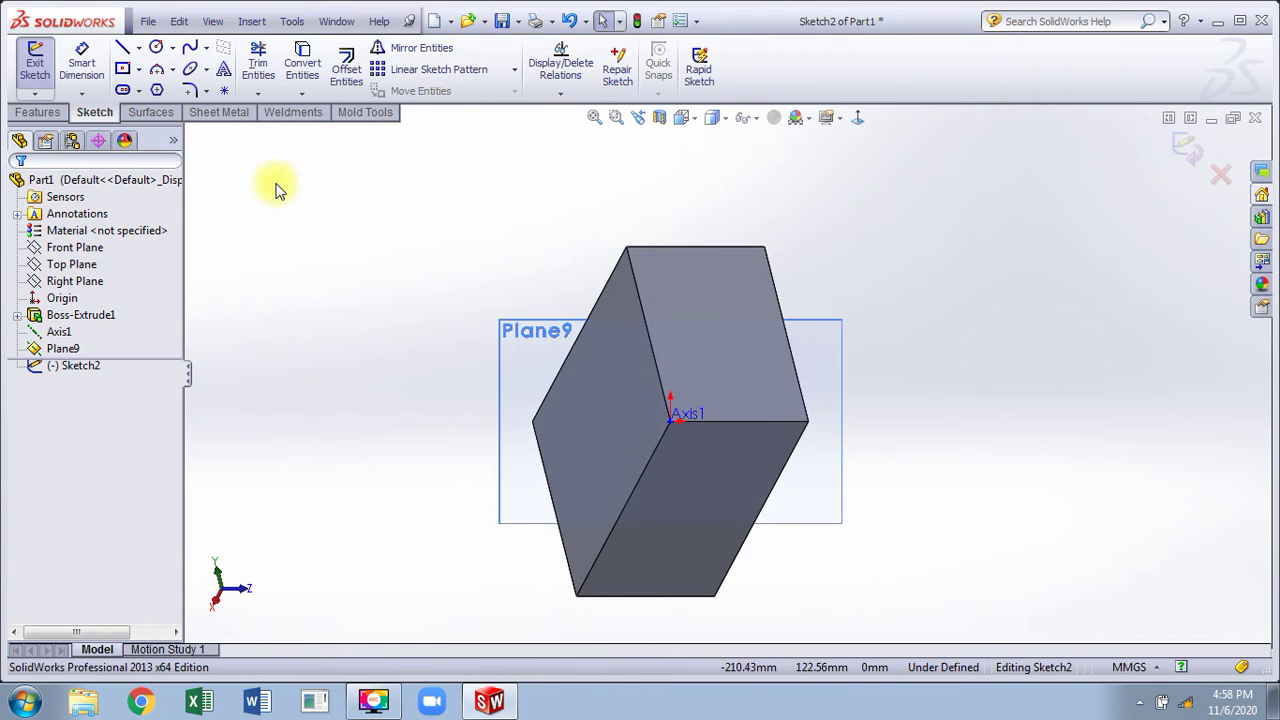
pyautogui.click(156, 47)
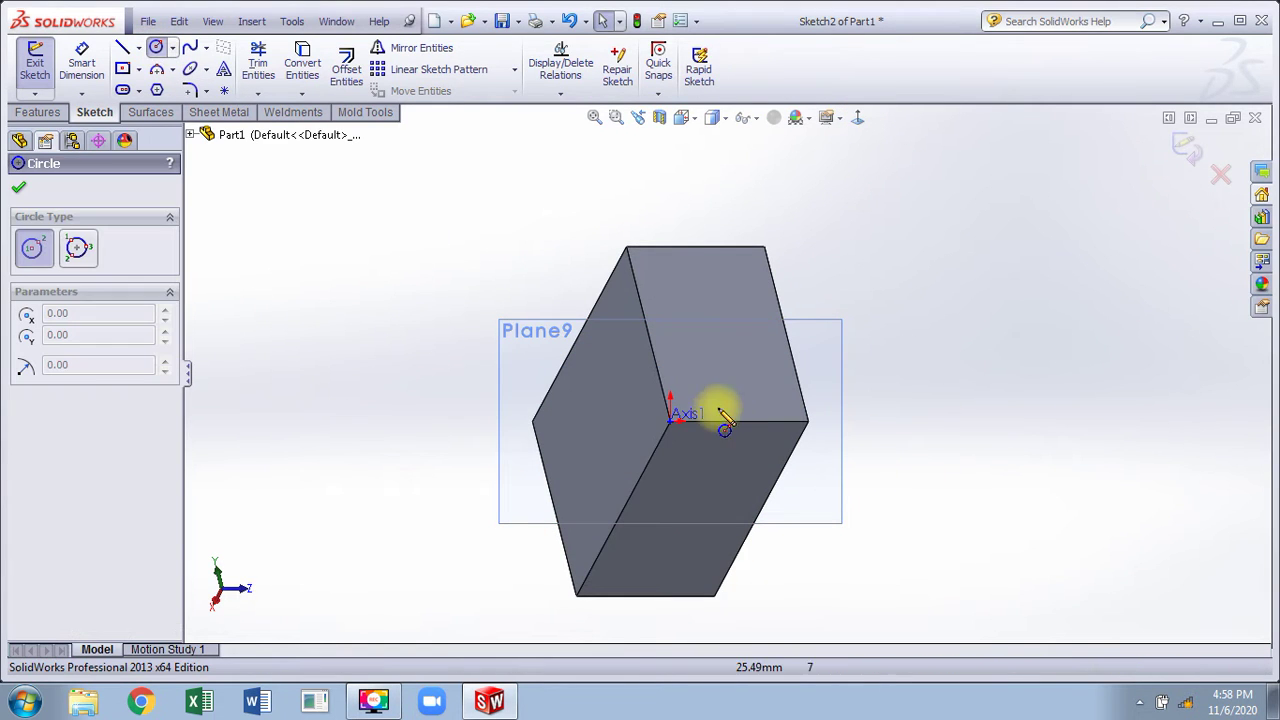
pyautogui.click(669, 420)
pyautogui.click(688, 421)
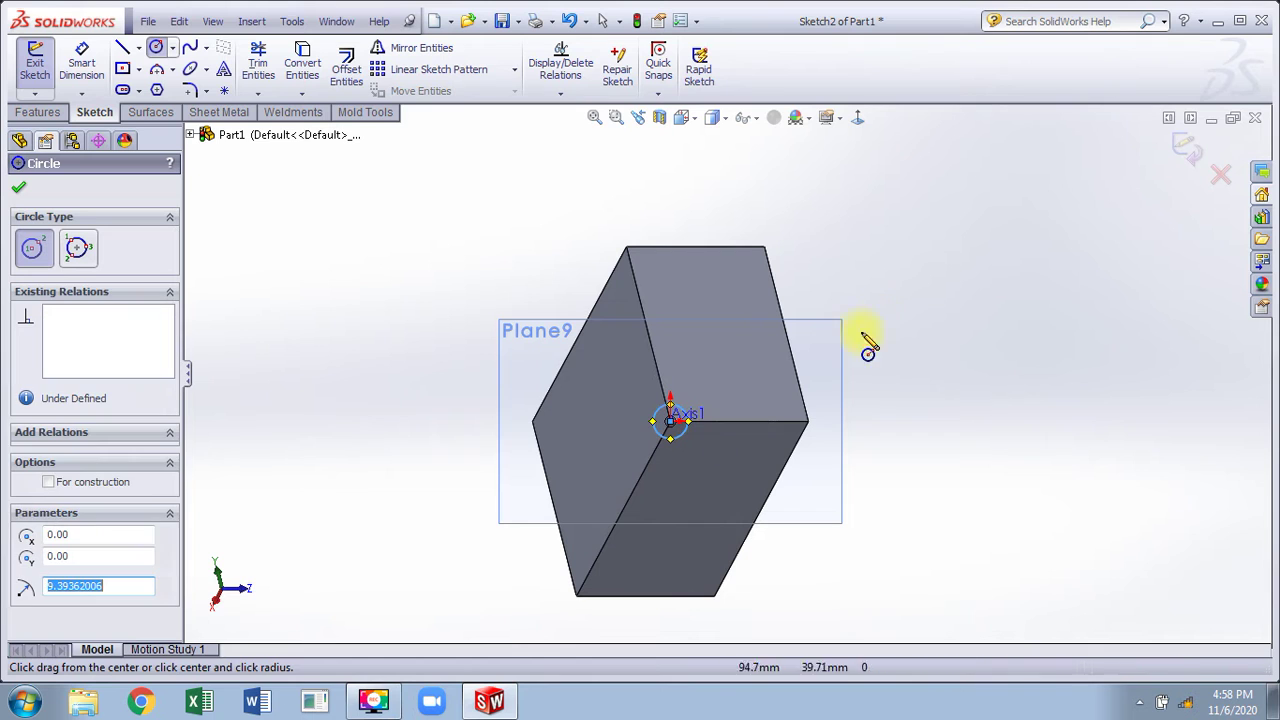
pyautogui.click(1187, 146)
# Step: Cut-extrude the circle along the diagonal axis through the block to a blind depth of 251 mm
pyautogui.moveTo(980, 286)
pyautogui.mouseDown(button='middle')
pyautogui.moveTo(871, 329)
pyautogui.moveTo(772, 227)
pyautogui.moveTo(777, 200)
pyautogui.mouseUp(button='middle')
pyautogui.click(285, 85)
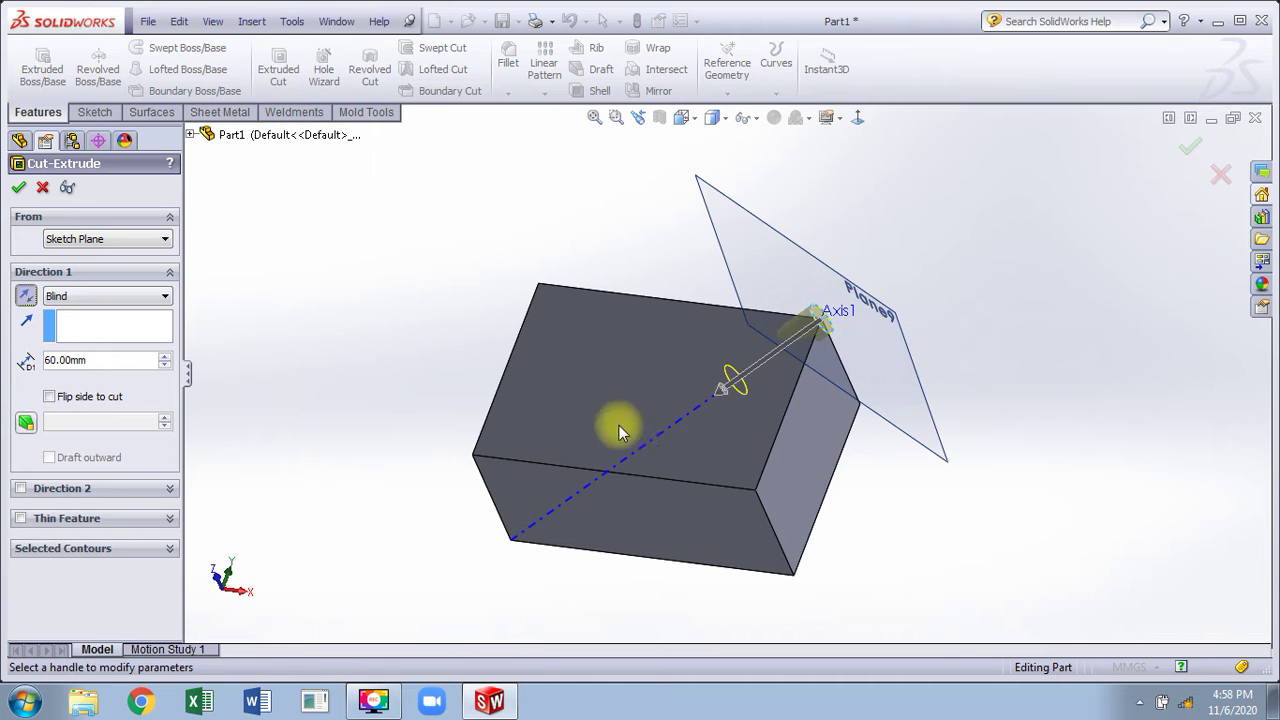
pyautogui.moveTo(719, 389); pyautogui.dragTo(450, 582)
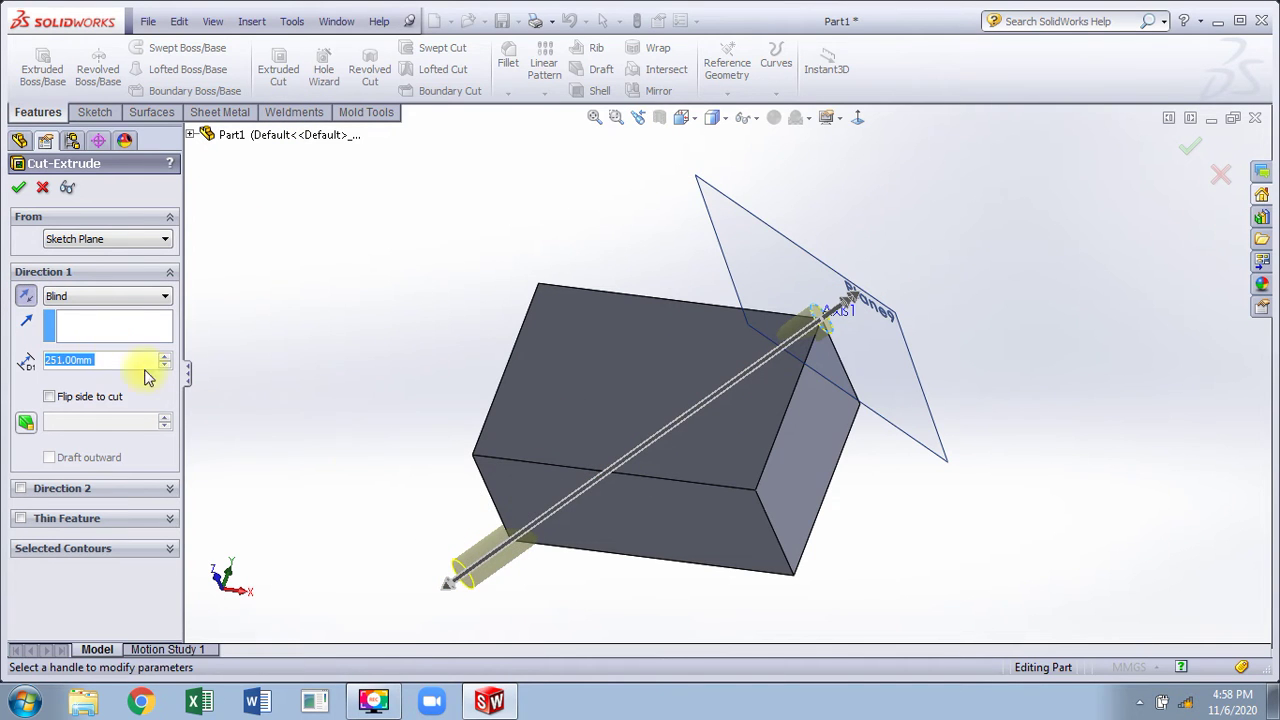
pyautogui.click(19, 190)
pyautogui.moveTo(429, 394); pyautogui.dragTo(557, 190, button='middle')
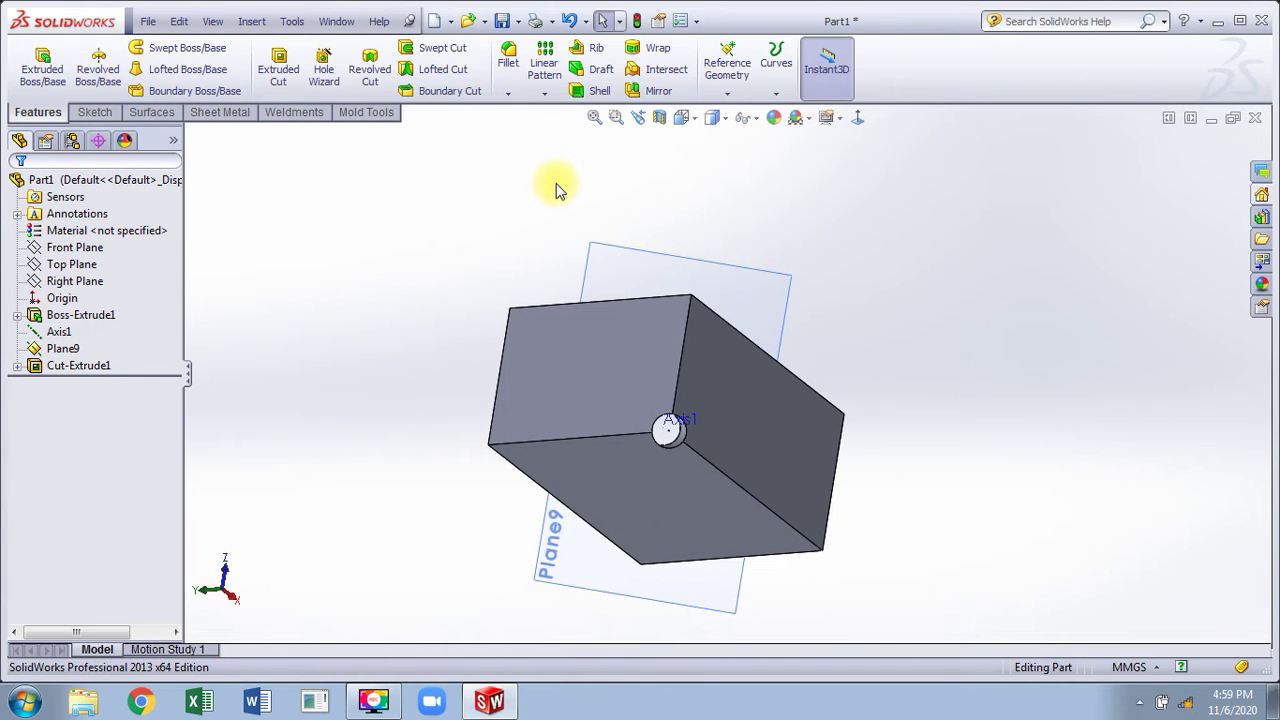
# Step: Undo the diagonal cut, its circle sketch, the perpendicular plane and the diagonal axis
pyautogui.hotkey('ctrl', 'z')
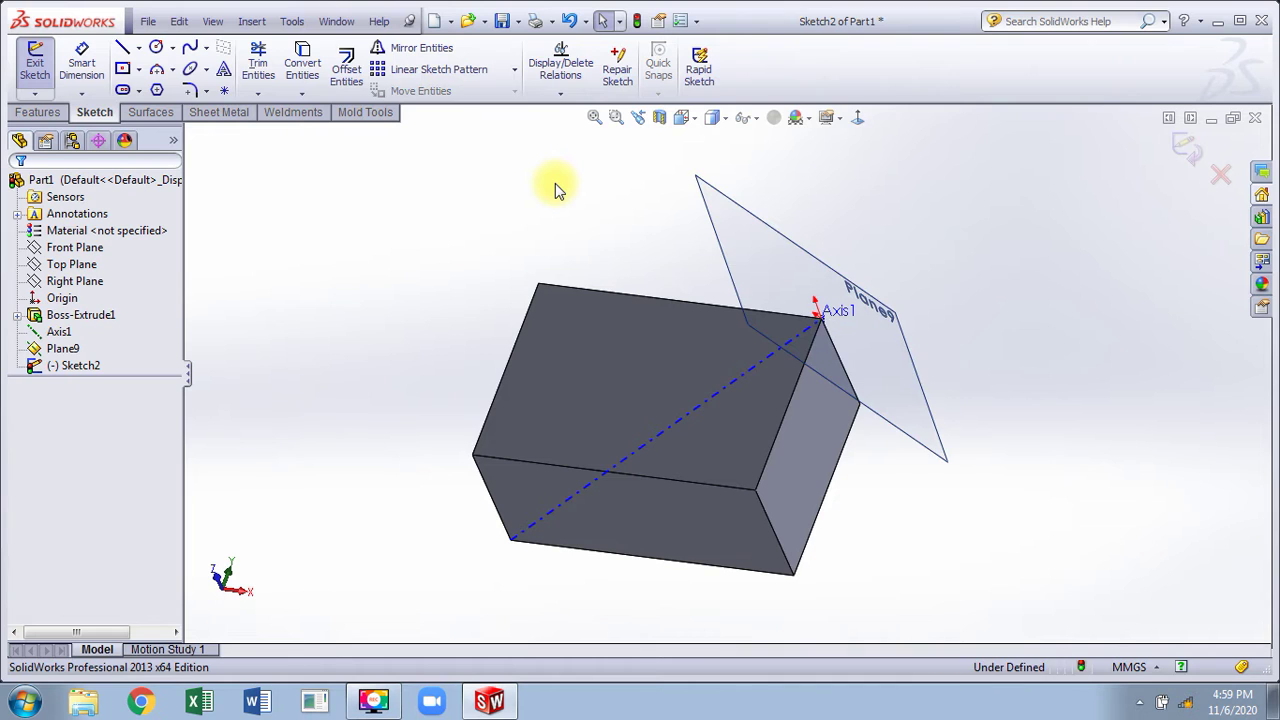
pyautogui.hotkey('ctrl', 'z')
pyautogui.hotkey('ctrl', 'z')
pyautogui.hotkey('ctrl', 'z')
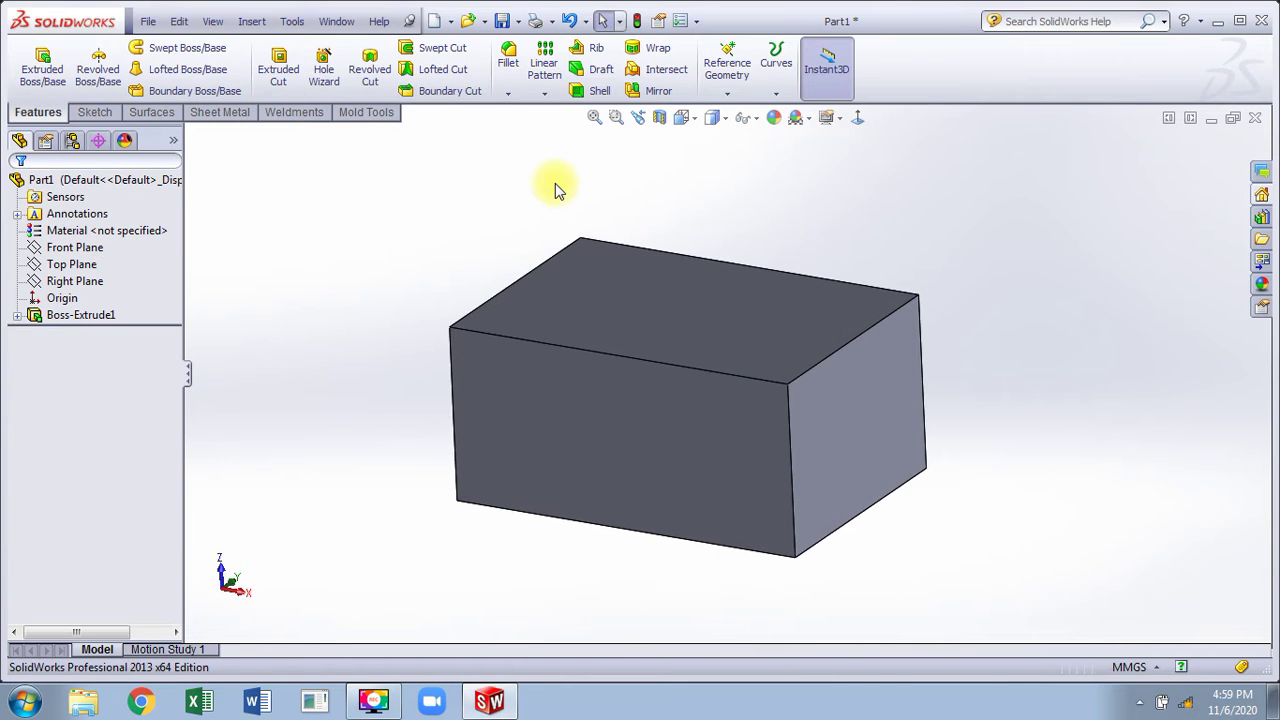
# Step: Create a reference axis at the intersection of the Top Plane and Right Plane
pyautogui.click(71, 264)
pyautogui.keyDown('ctrl'); pyautogui.click(75, 281); pyautogui.keyUp('ctrl')
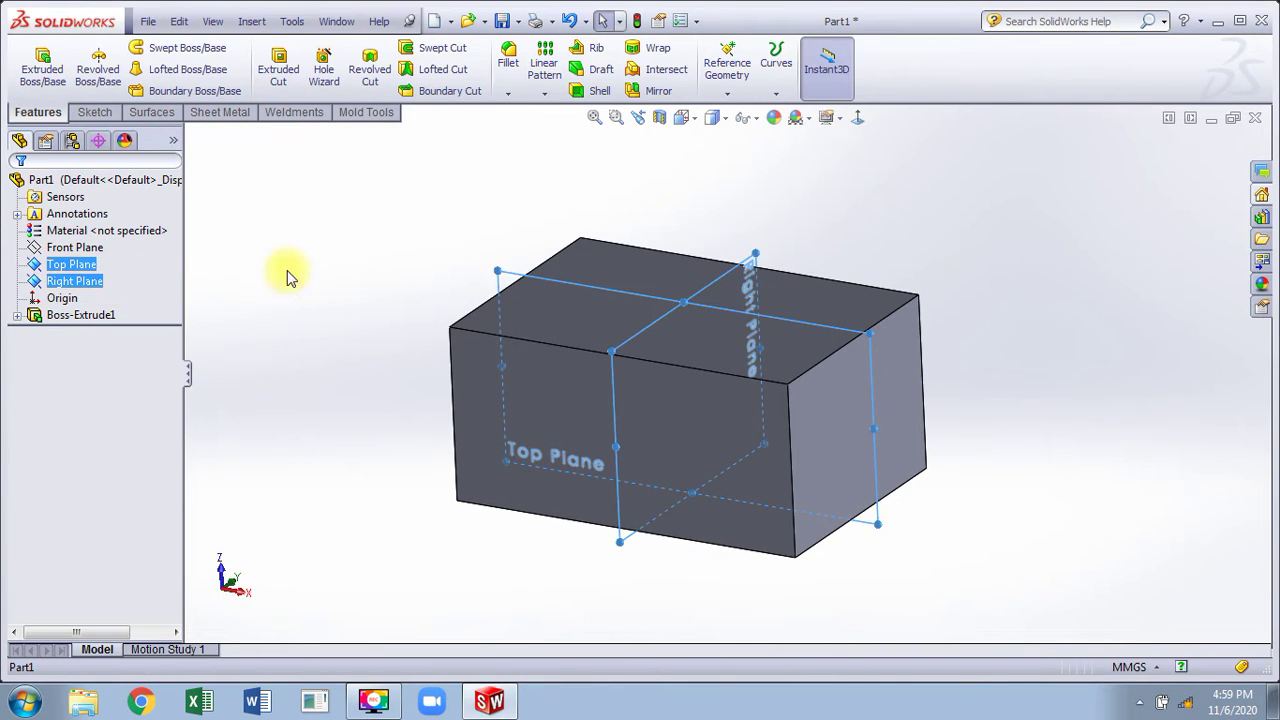
pyautogui.click(727, 65)
pyautogui.click(738, 132)
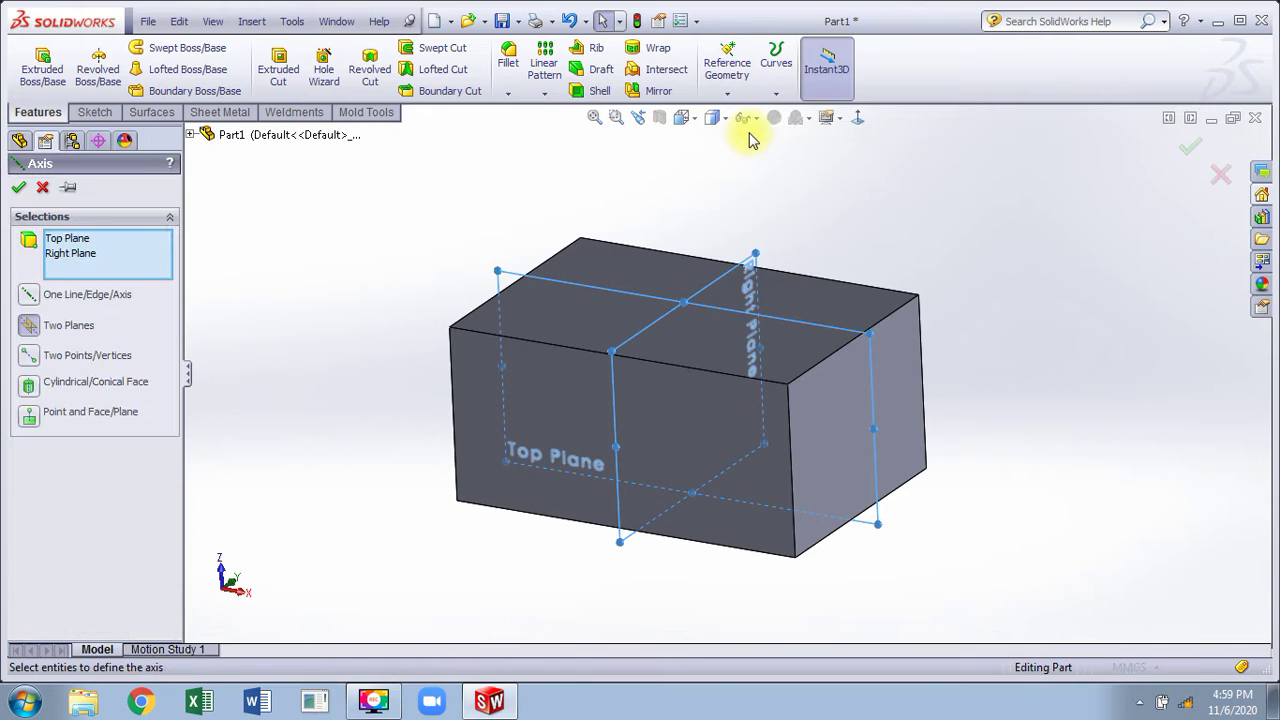
pyautogui.click(1190, 147)
pyautogui.moveTo(980, 189); pyautogui.dragTo(925, 279, button='middle')
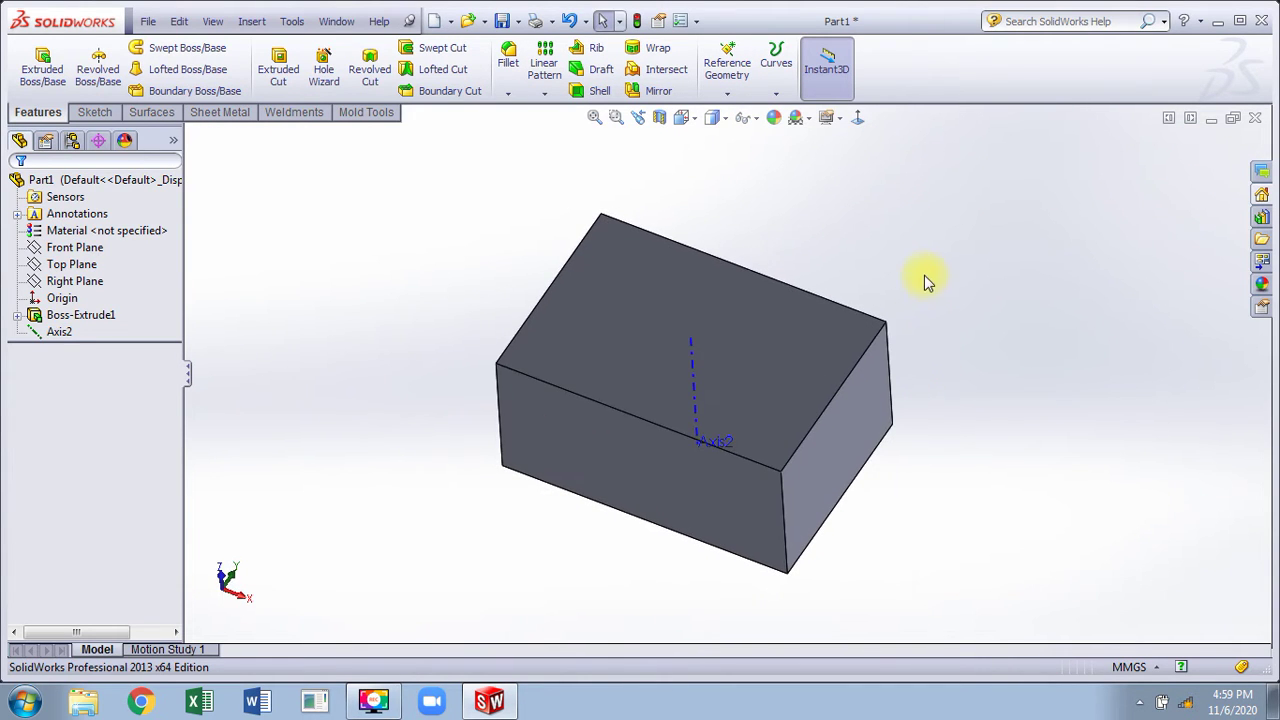
# Step: Sketch a circle with a radius of about 6 mm on the block's top face, centred near the midpoint of its rear edge
pyautogui.click(766, 314)
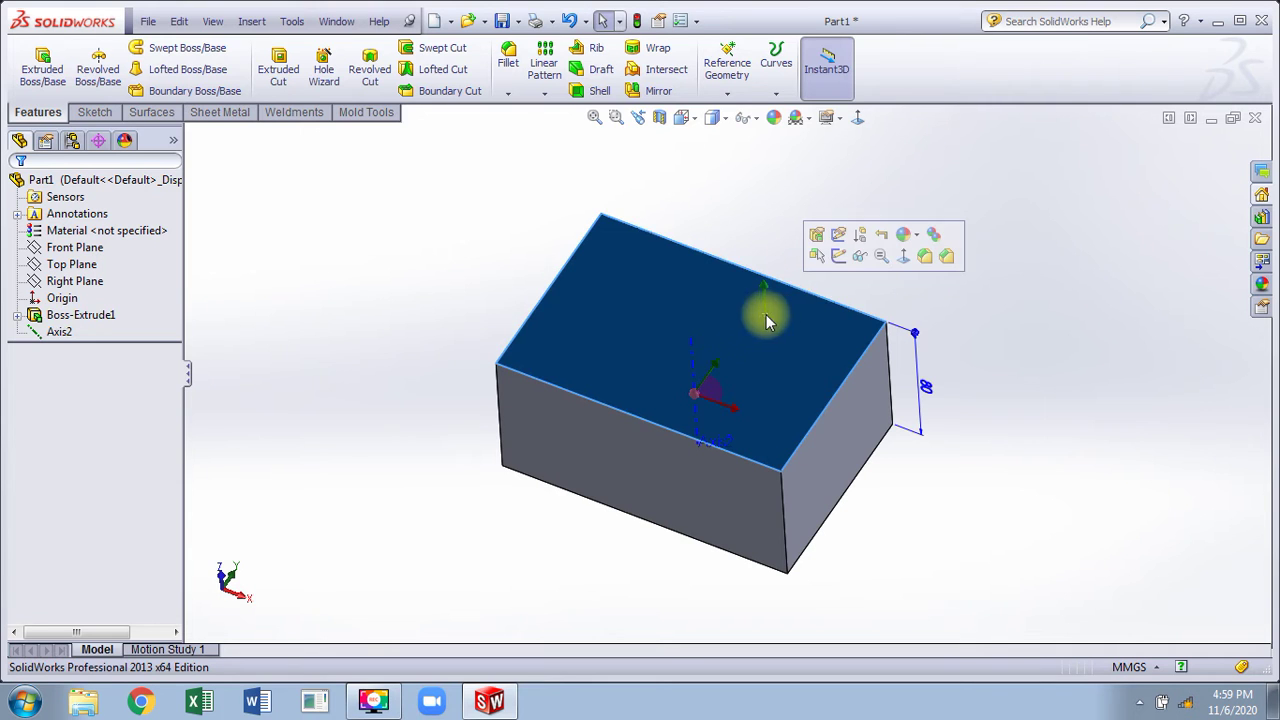
pyautogui.click(831, 261)
pyautogui.click(857, 119)
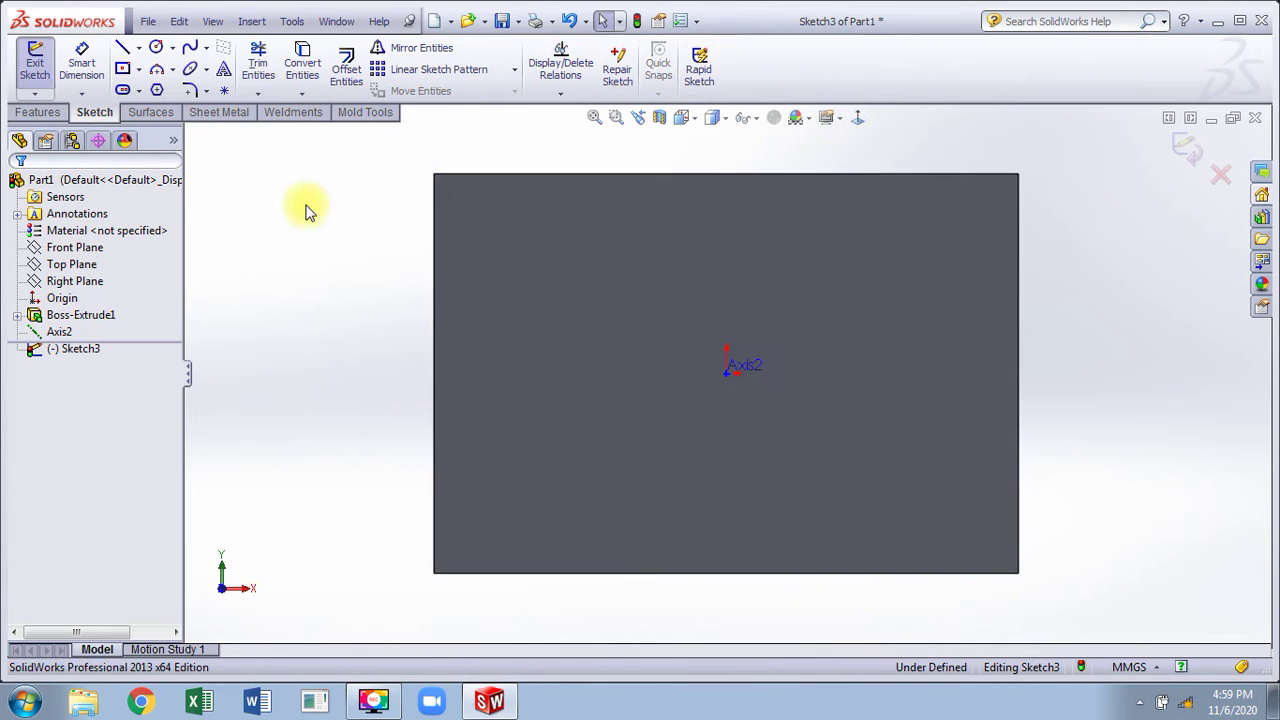
pyautogui.click(155, 50)
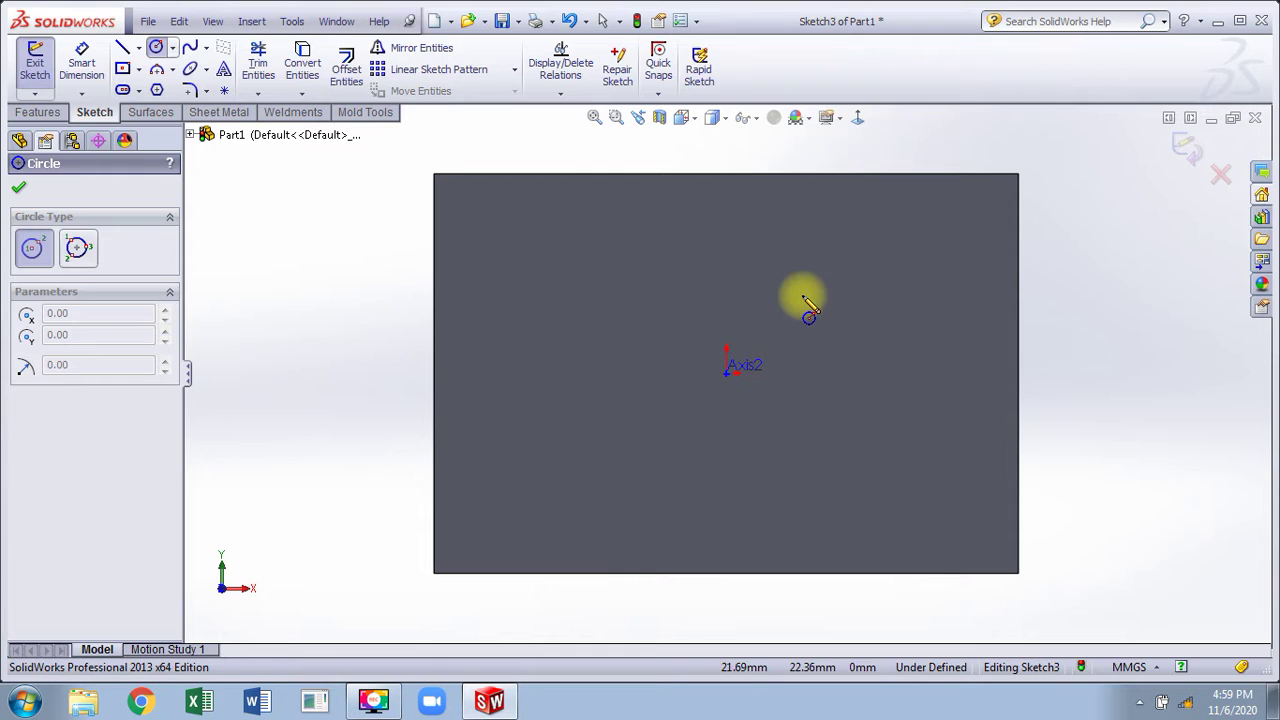
pyautogui.click(718, 235)
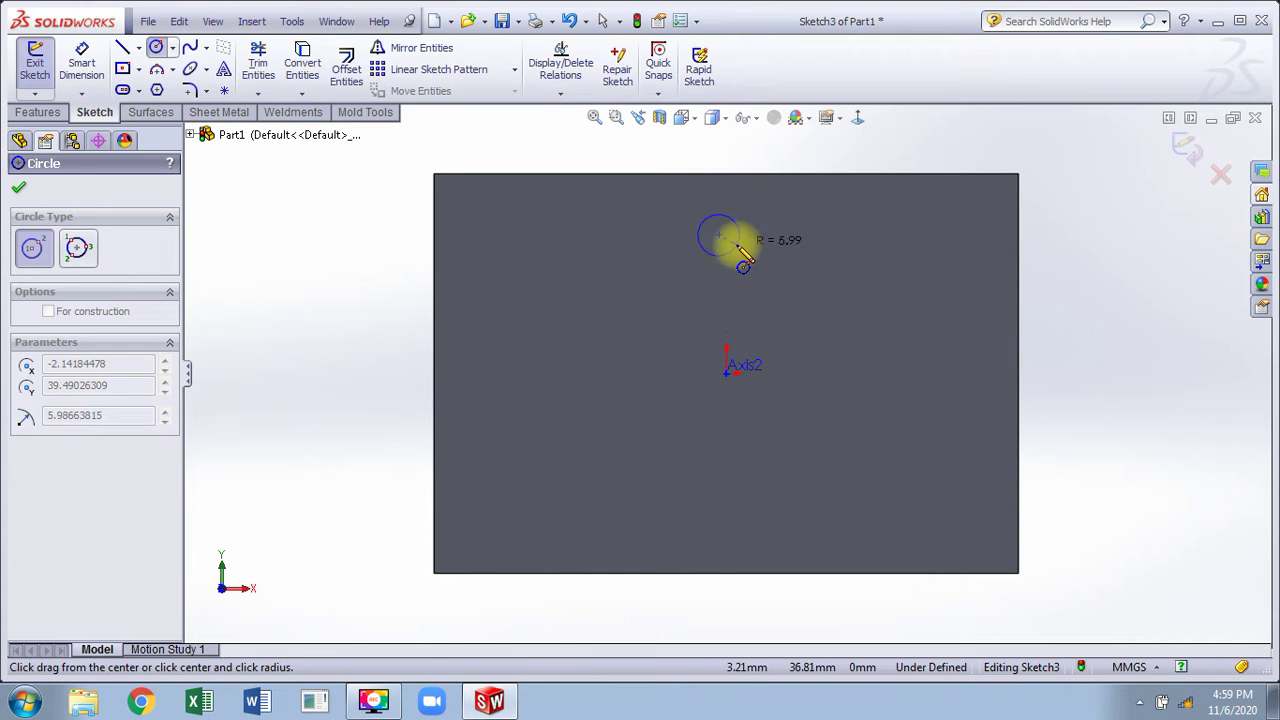
pyautogui.click(737, 250)
pyautogui.press('Escape')
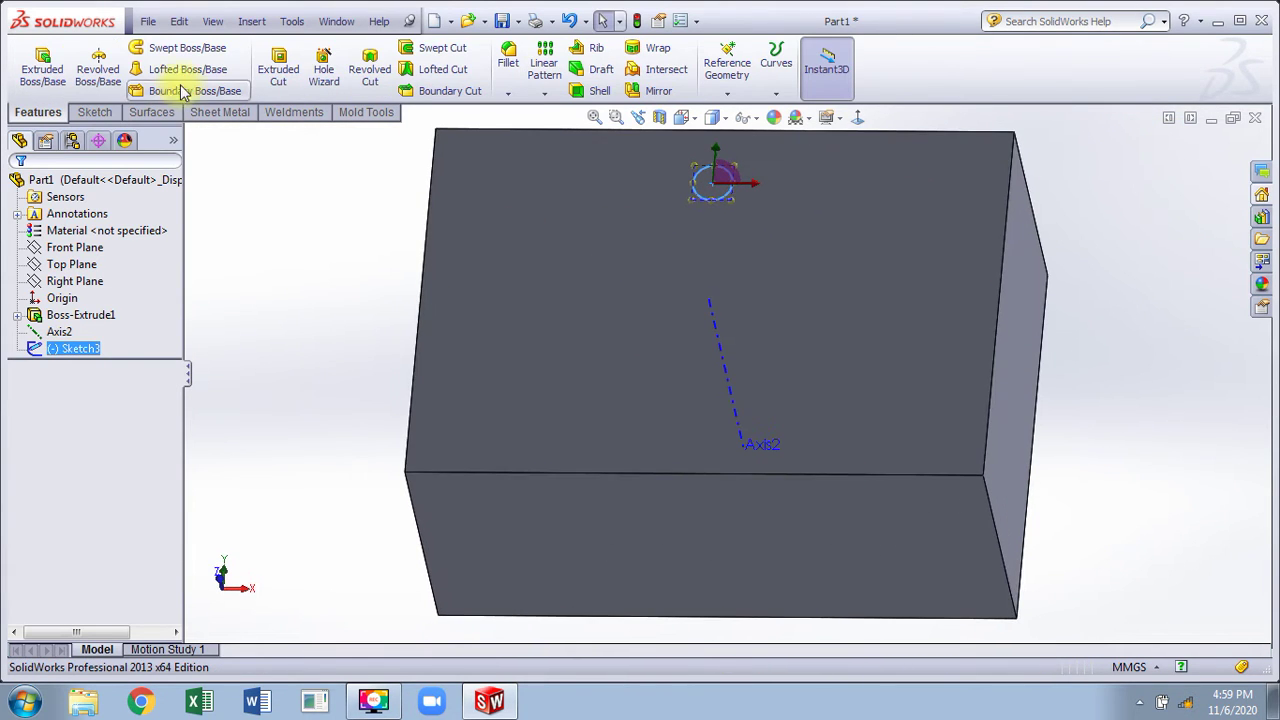
# Step: Cut-extrude the circle through the whole block with the Through All end condition
pyautogui.click(274, 68)
pyautogui.click(125, 298)
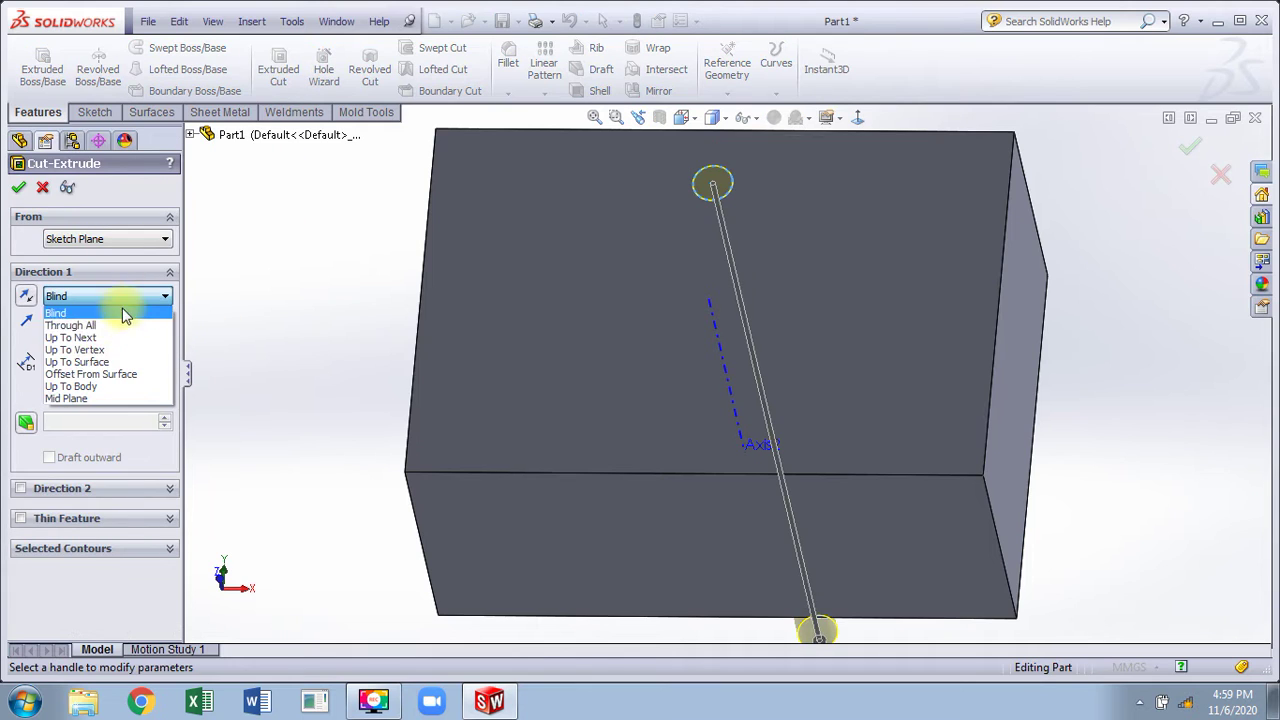
pyautogui.click(106, 323)
pyautogui.click(18, 188)
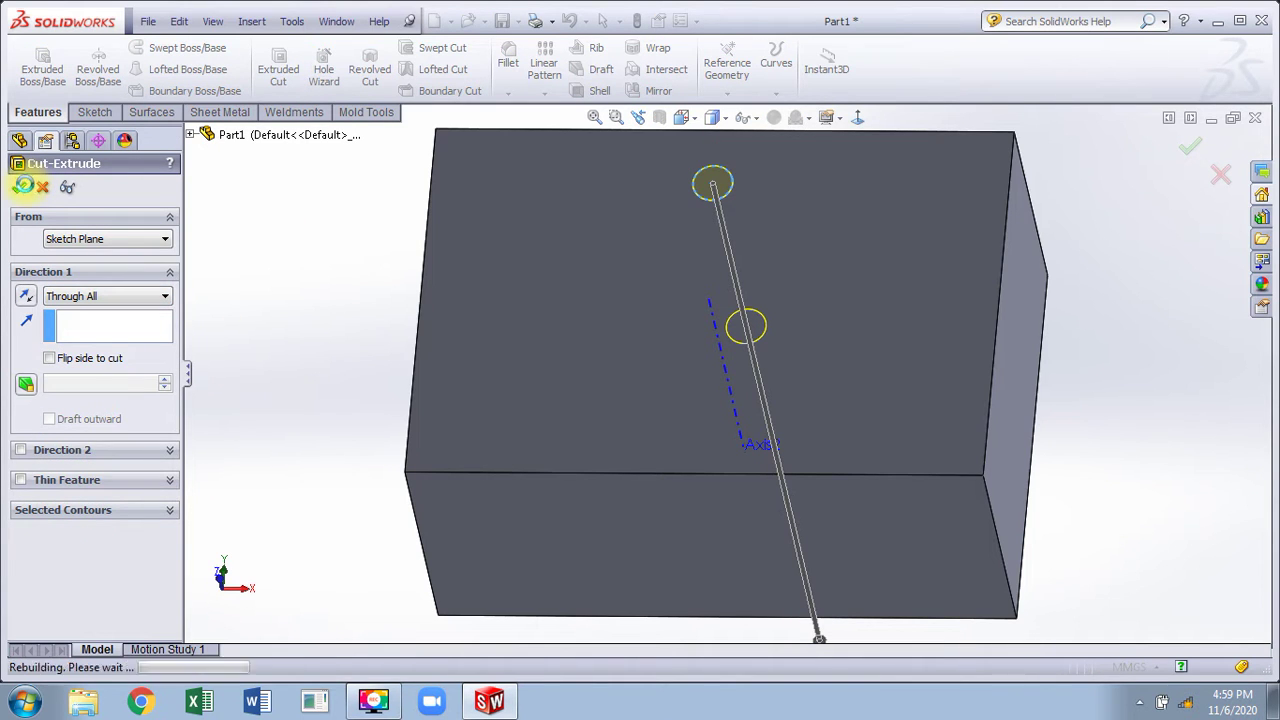
pyautogui.moveTo(255, 225); pyautogui.dragTo(360, 286, button='middle')
# Step: Create a circular pattern of the hole around the central reference axis with 11 equally spaced instances over 360 degrees
pyautogui.click(544, 93)
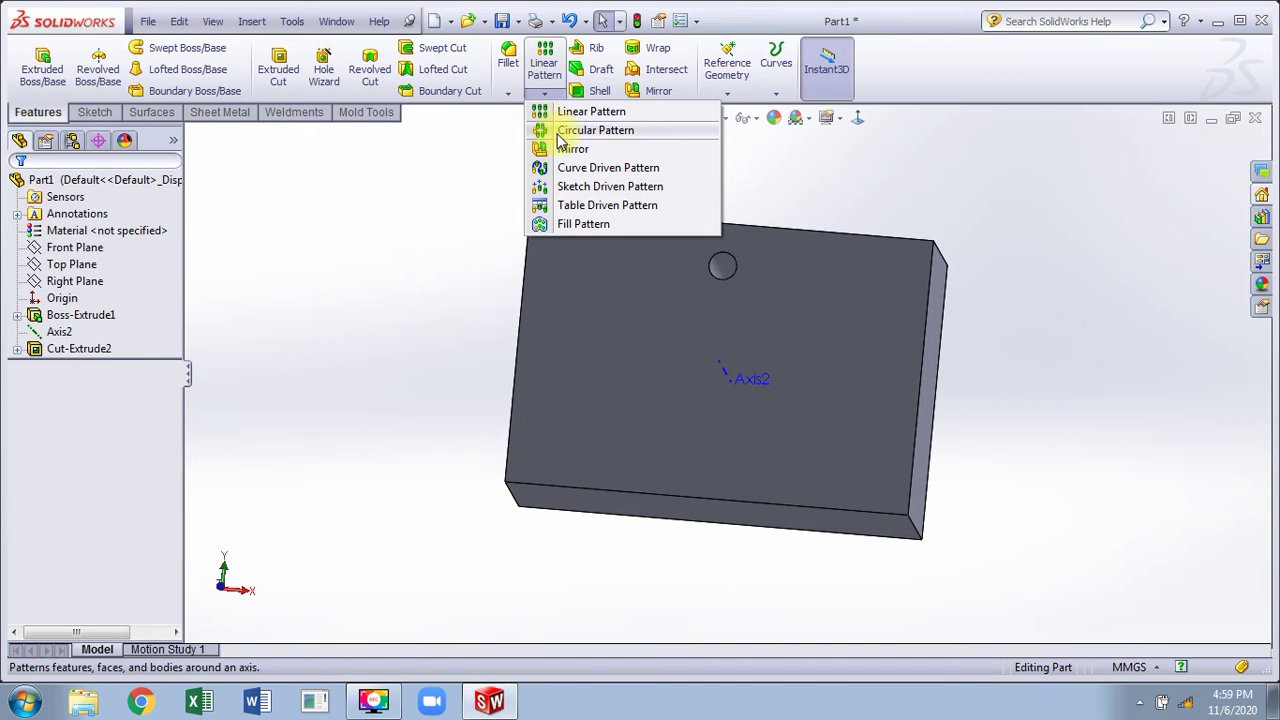
pyautogui.click(580, 131)
pyautogui.click(722, 266)
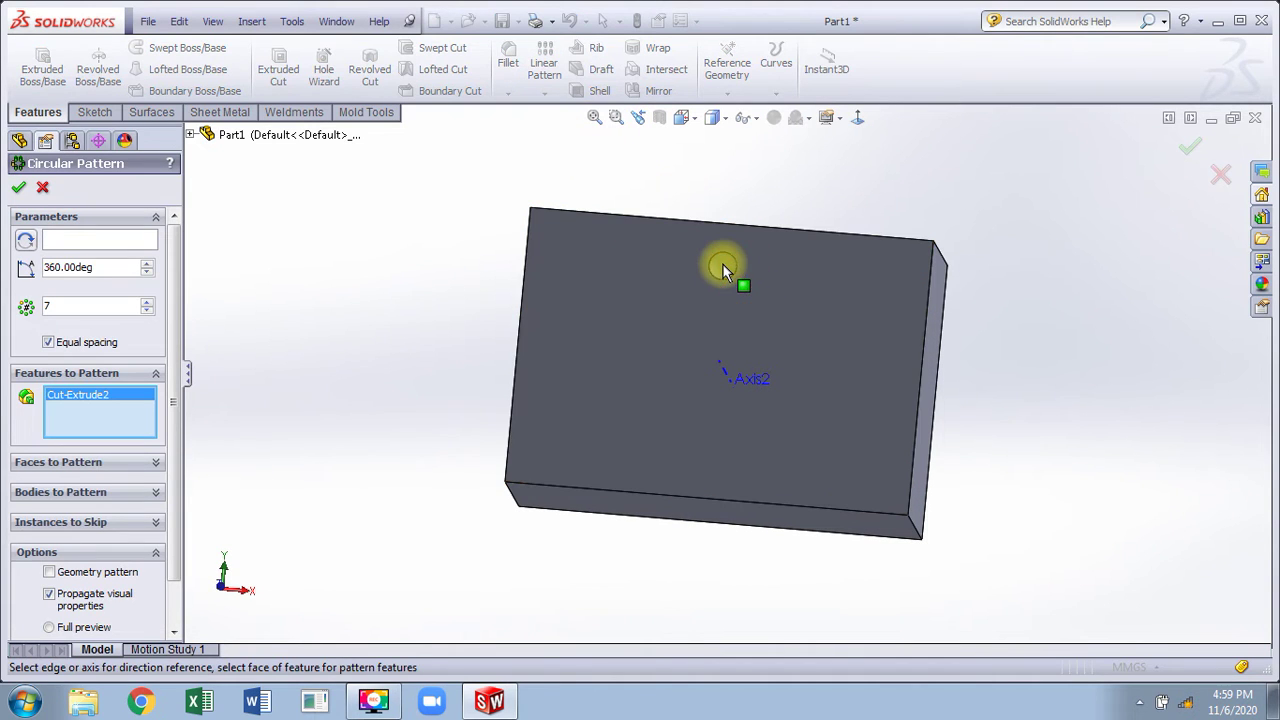
pyautogui.click(58, 240)
pyautogui.click(726, 383)
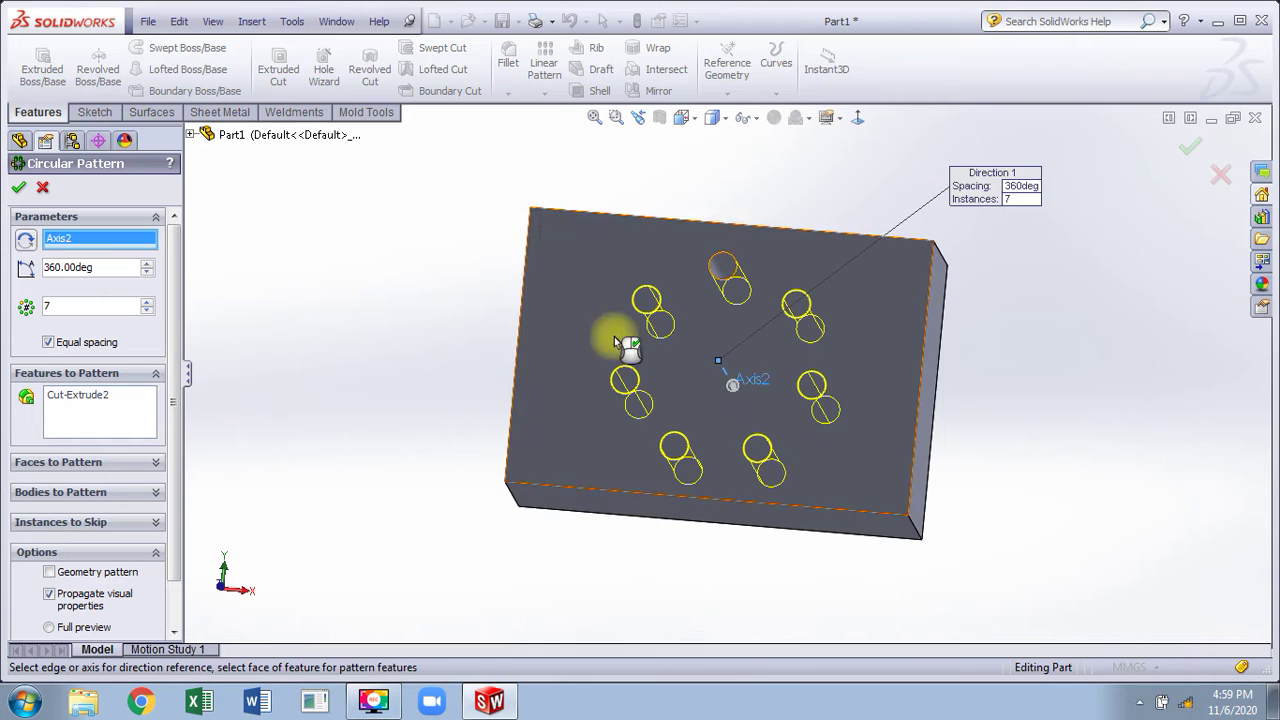
pyautogui.moveTo(608, 329); pyautogui.dragTo(303, 297, button='middle')
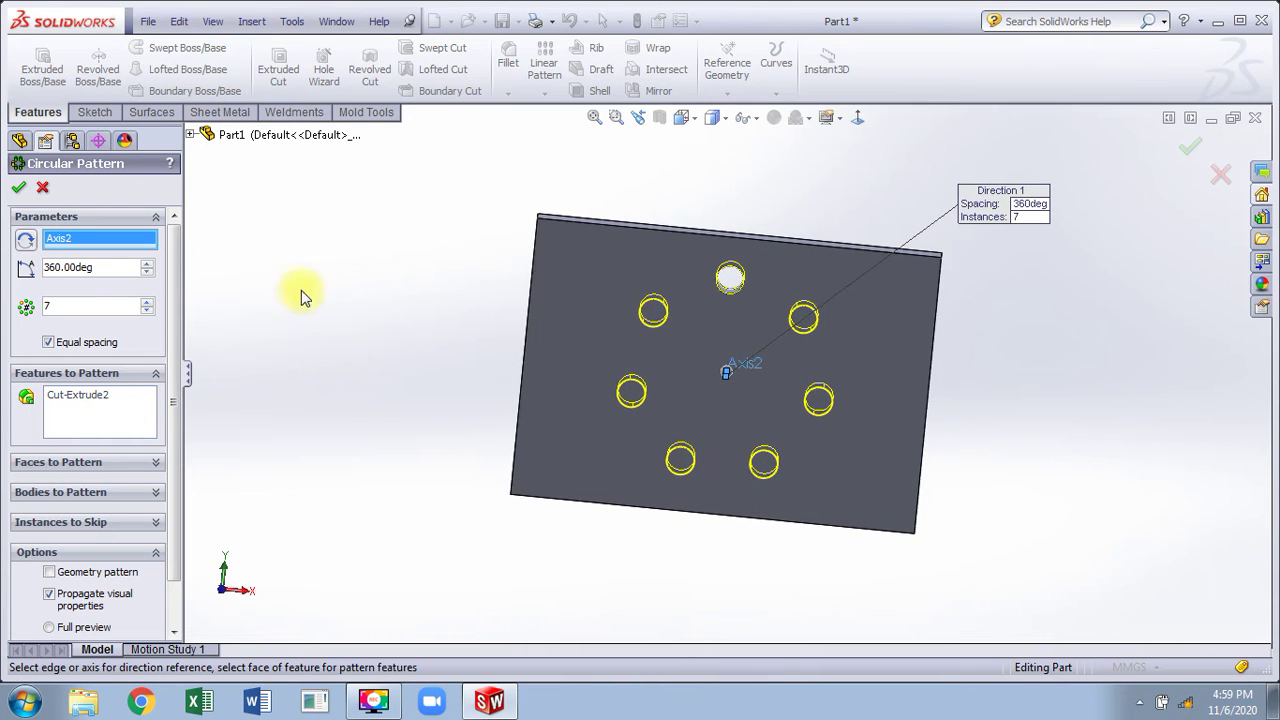
pyautogui.click(147, 301)
pyautogui.click(147, 301)
pyautogui.click(147, 301)
pyautogui.click(147, 301)
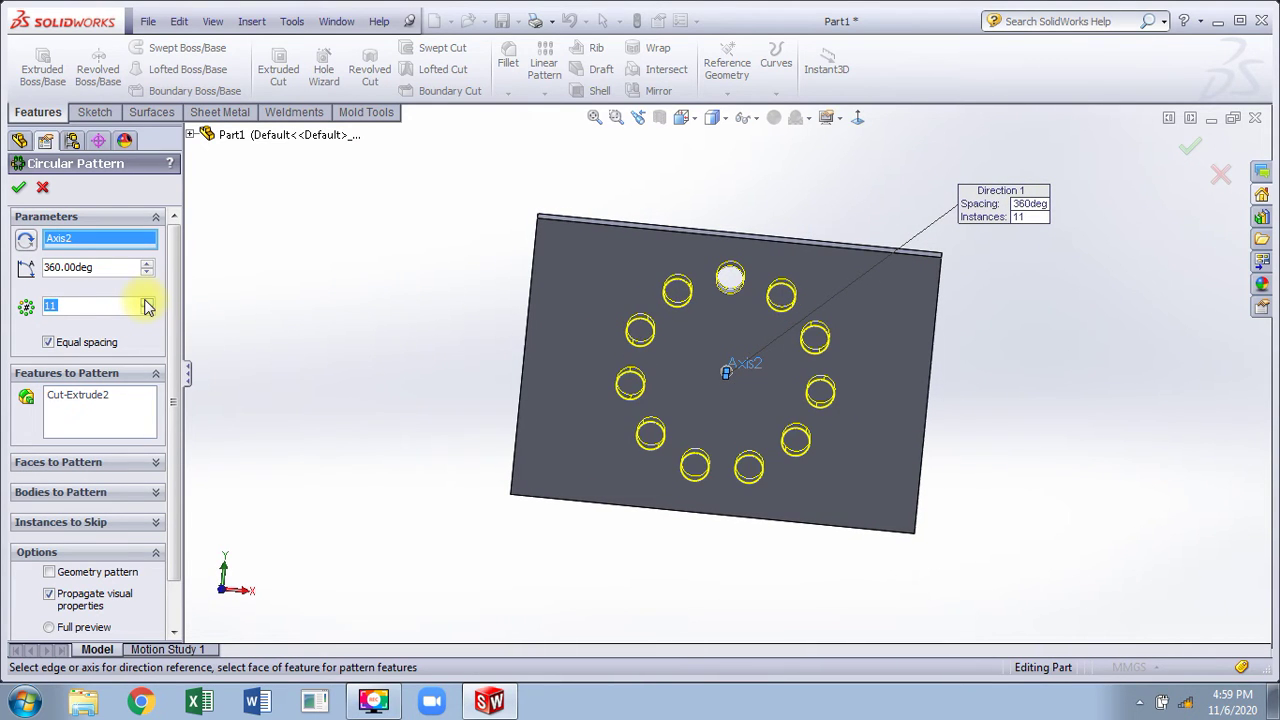
pyautogui.click(15, 186)
pyautogui.moveTo(409, 400); pyautogui.dragTo(373, 338, button='middle')
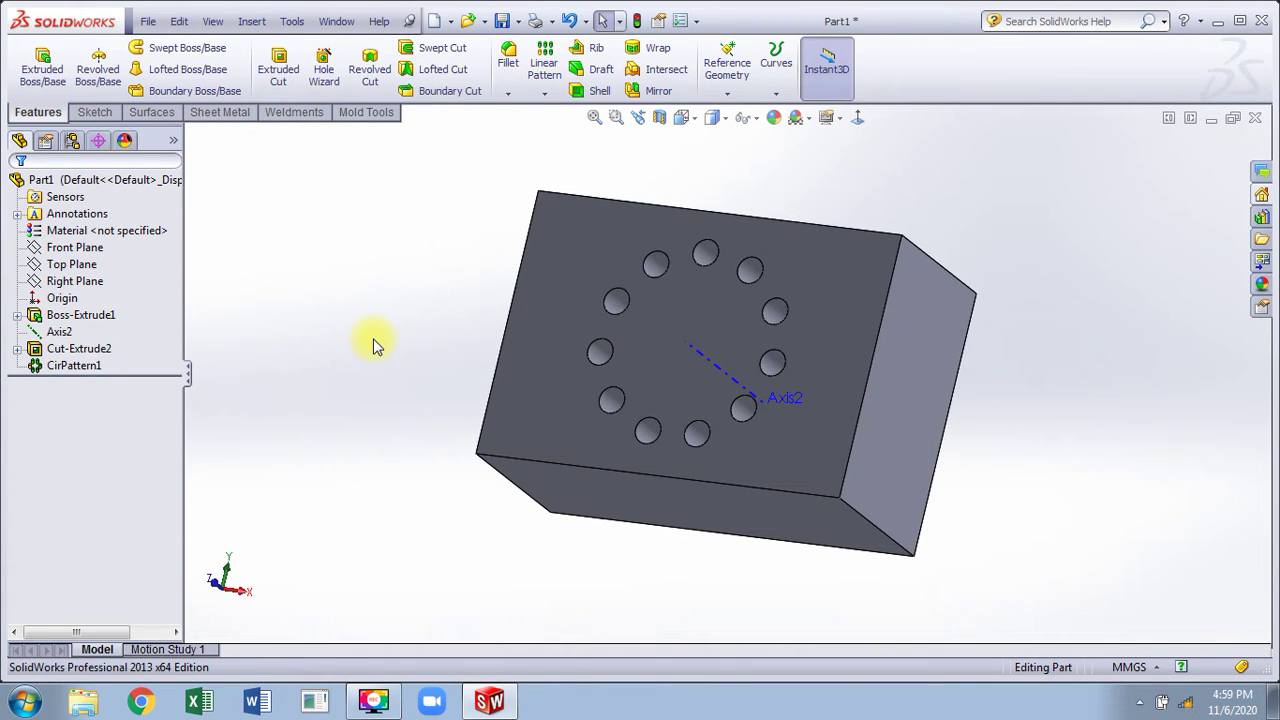
# Step: Undo the circular pattern, the hole cut, its circle sketch and the central reference axis
pyautogui.hotkey('ctrl', 'z')
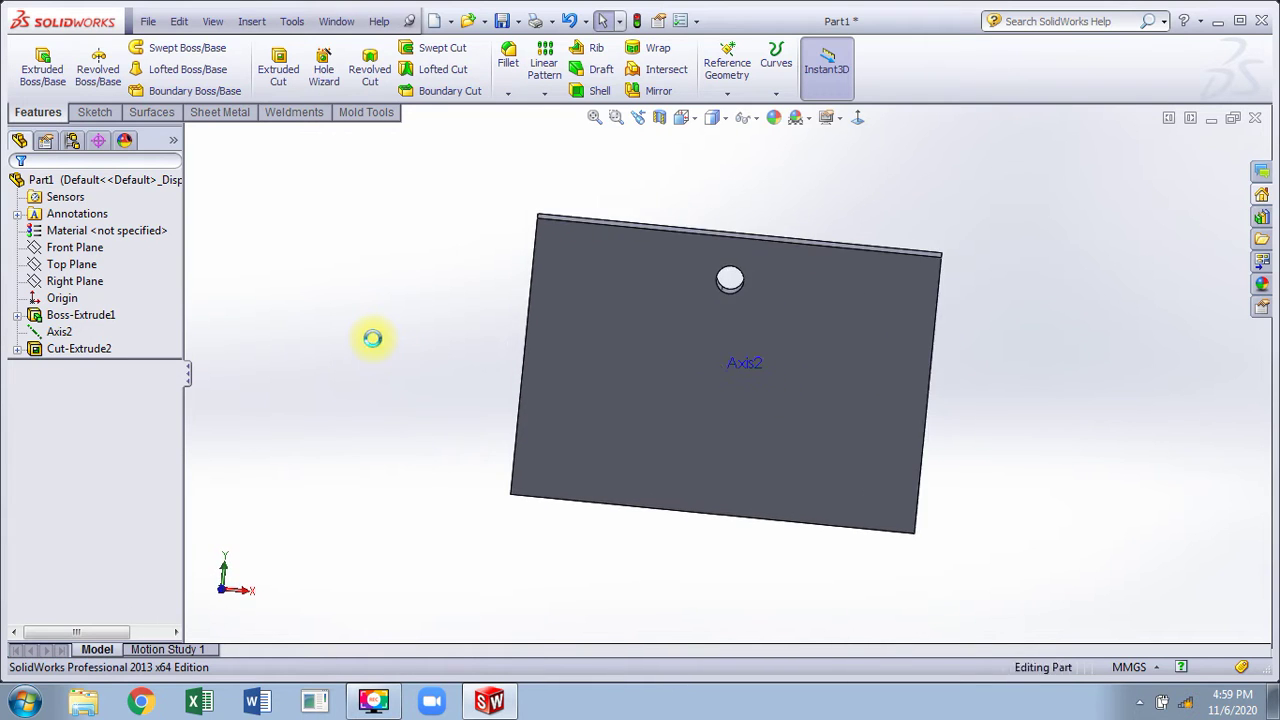
pyautogui.hotkey('ctrl', 'z')
pyautogui.hotkey('ctrl', 'z')
pyautogui.hotkey('ctrl', 'z')
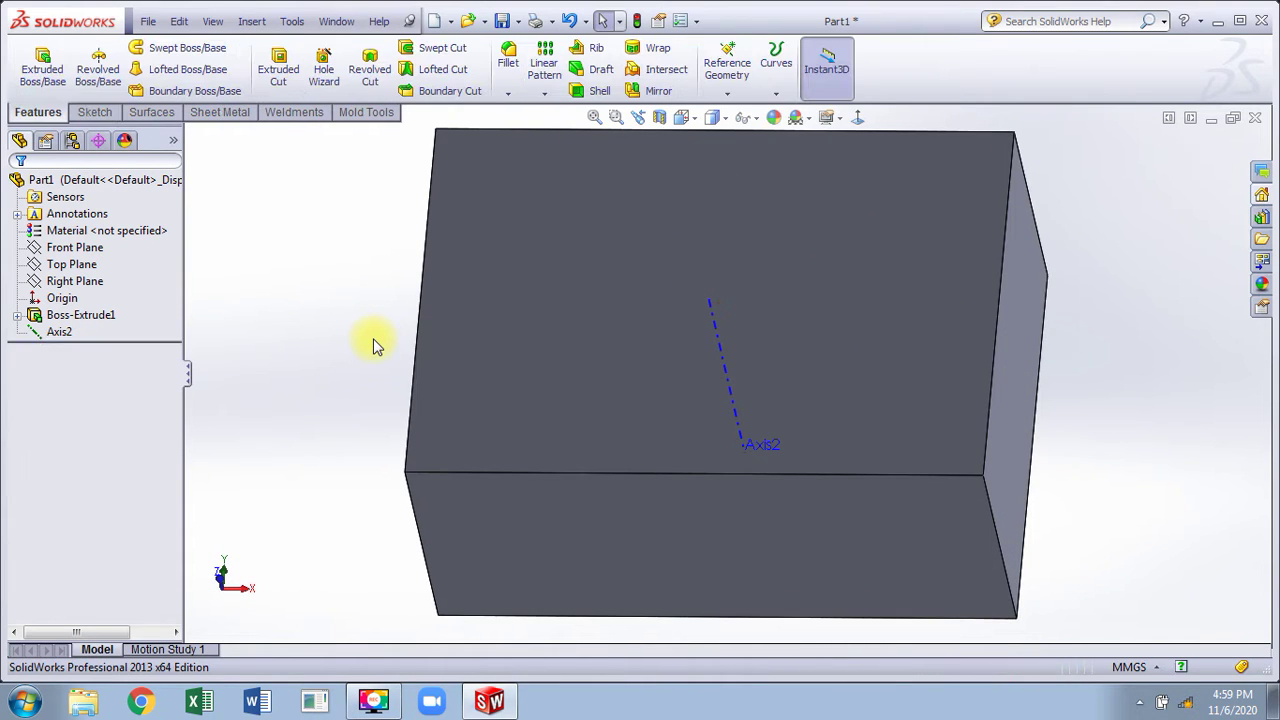
pyautogui.hotkey('ctrl', 'z')
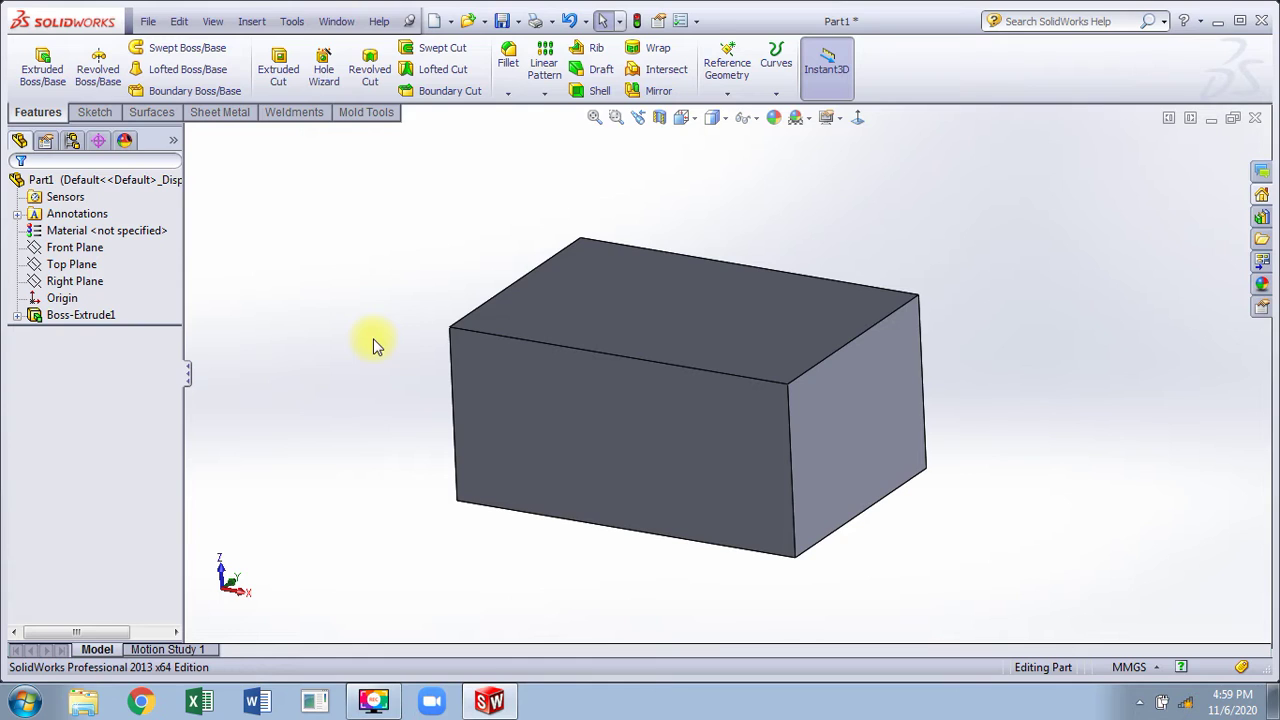
# Step: Create a reference point at the centre of the block's top face using the Center of Face option
pyautogui.click(727, 92)
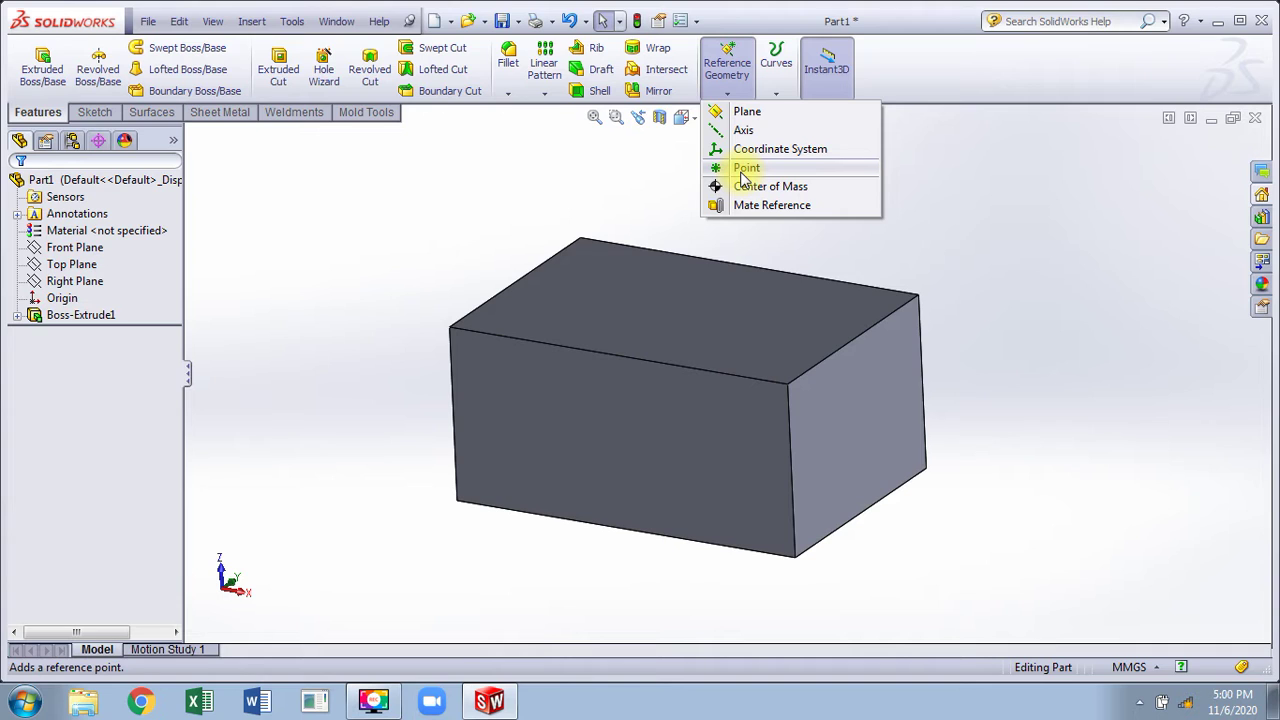
pyautogui.click(745, 170)
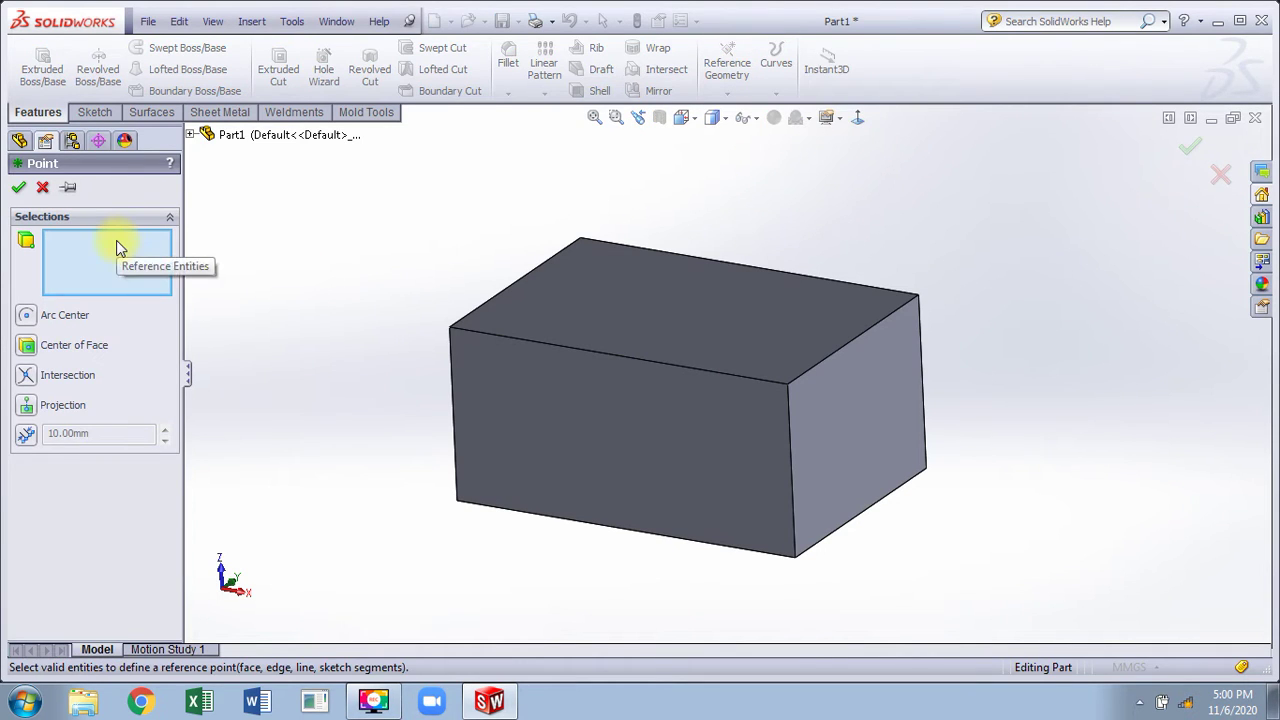
pyautogui.click(34, 350)
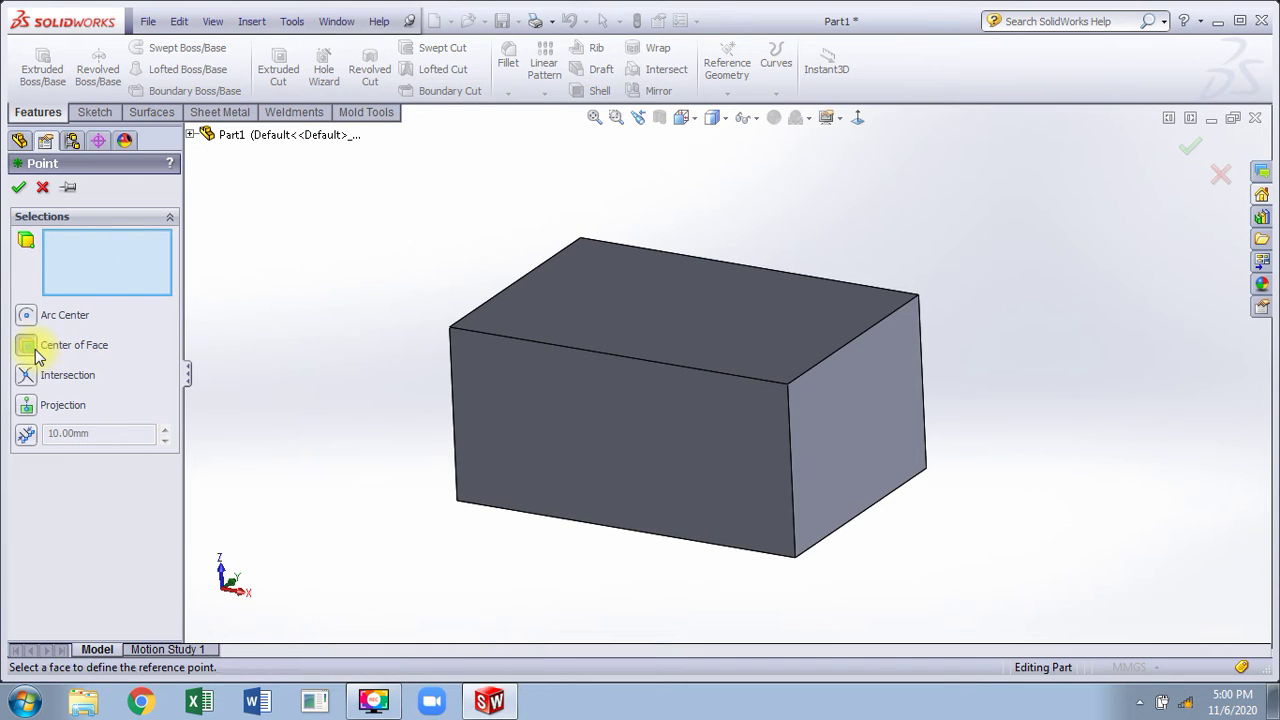
pyautogui.click(576, 288)
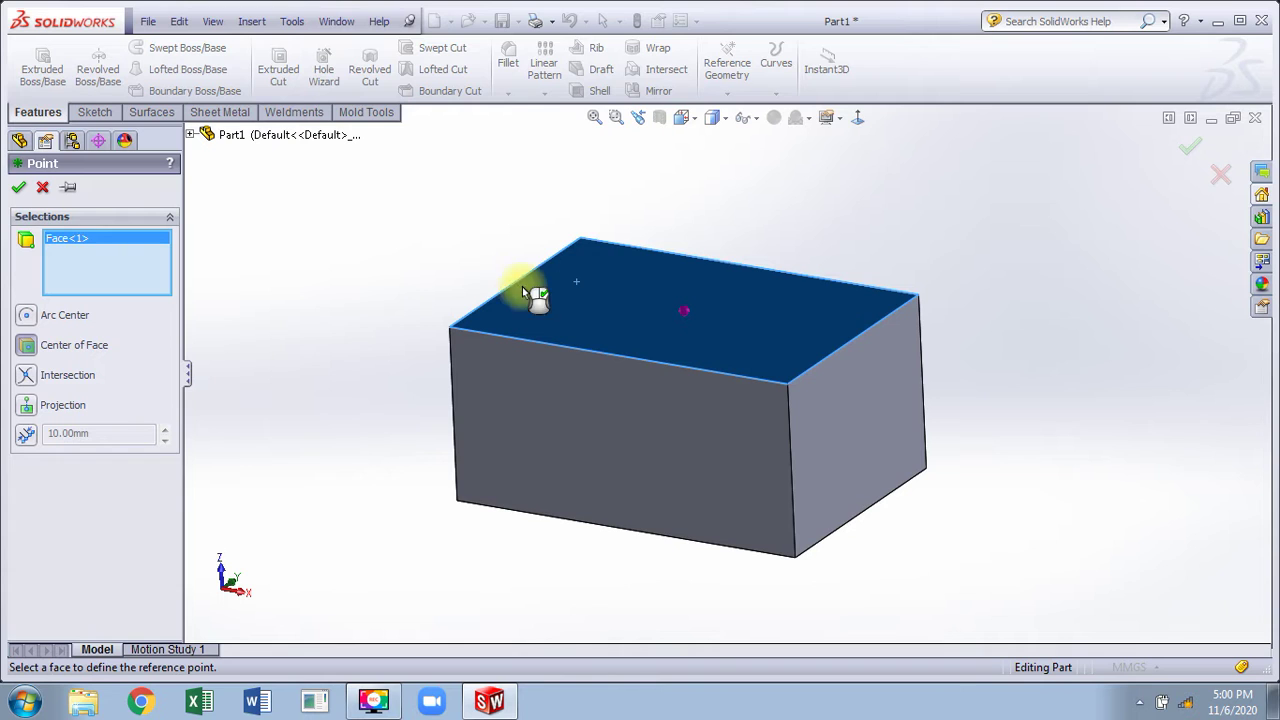
pyautogui.click(19, 187)
pyautogui.moveTo(329, 206)
pyautogui.mouseDown(button='middle')
pyautogui.moveTo(371, 251)
pyautogui.moveTo(337, 364)
pyautogui.moveTo(374, 243)
pyautogui.moveTo(337, 229)
pyautogui.mouseUp(button='middle')
# Step: Add 4 evenly distributed reference points along the front edge of the block's top face
pyautogui.click(729, 76)
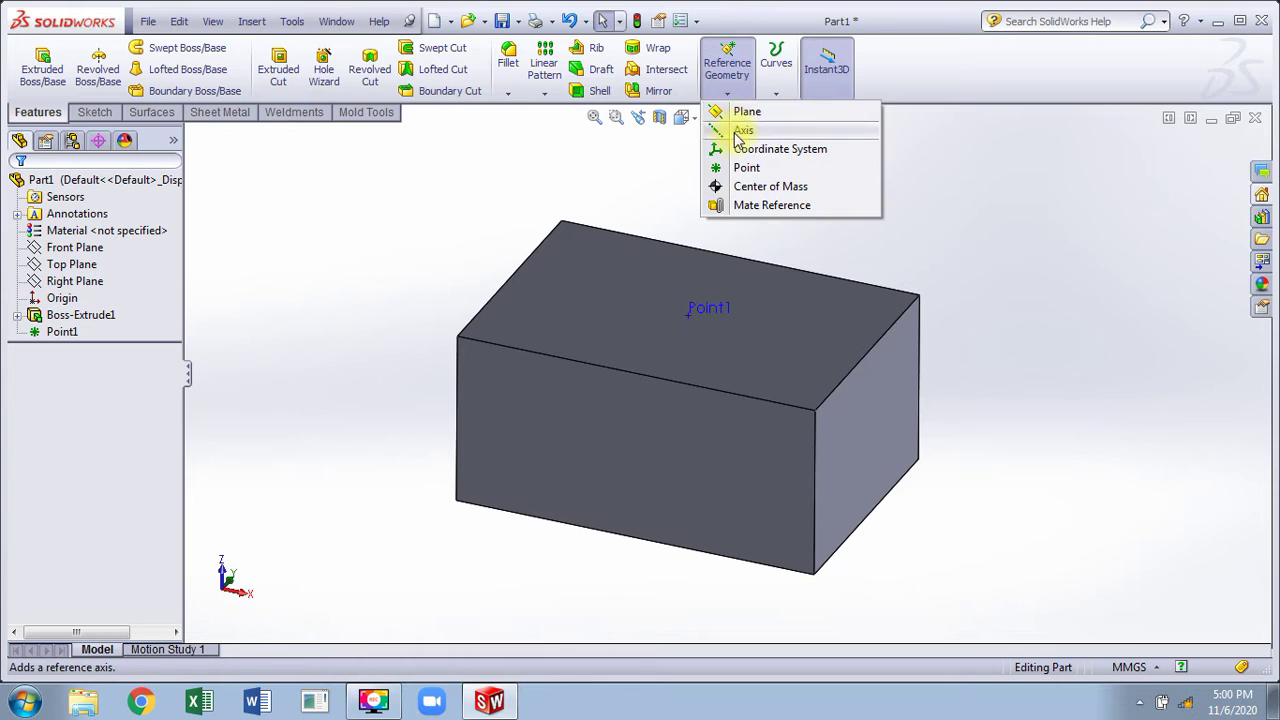
pyautogui.click(745, 167)
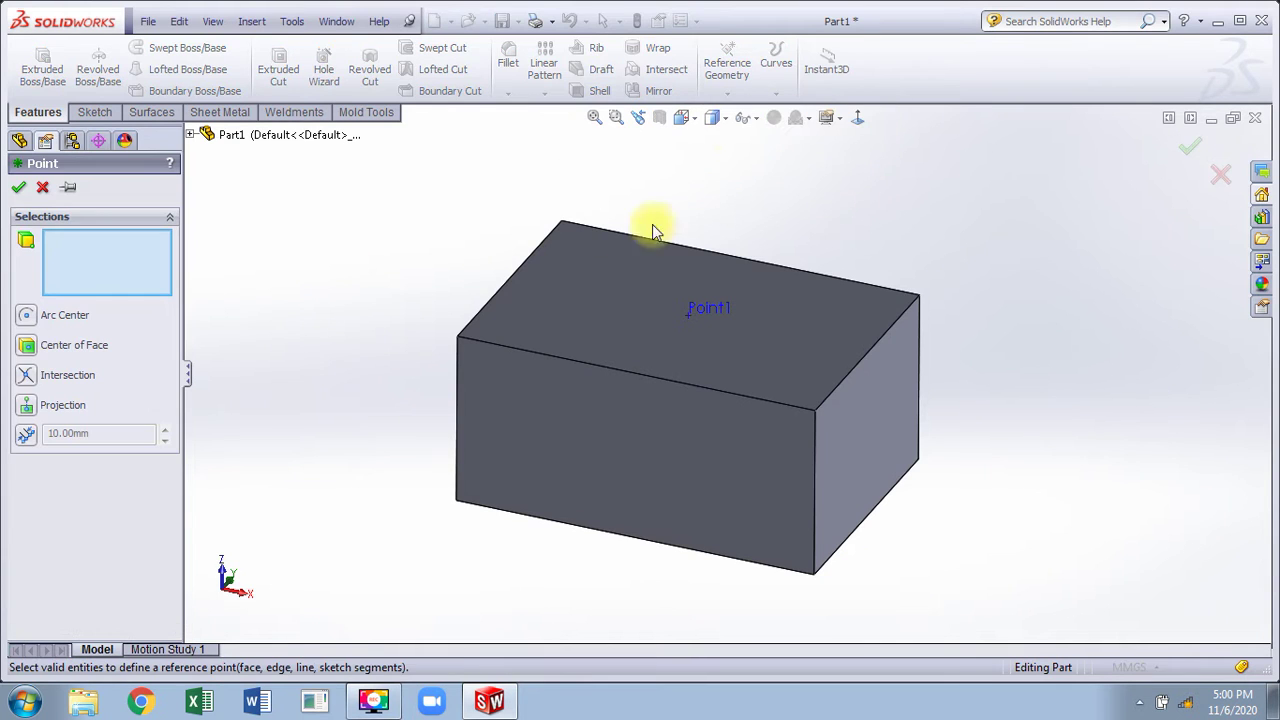
pyautogui.click(532, 354)
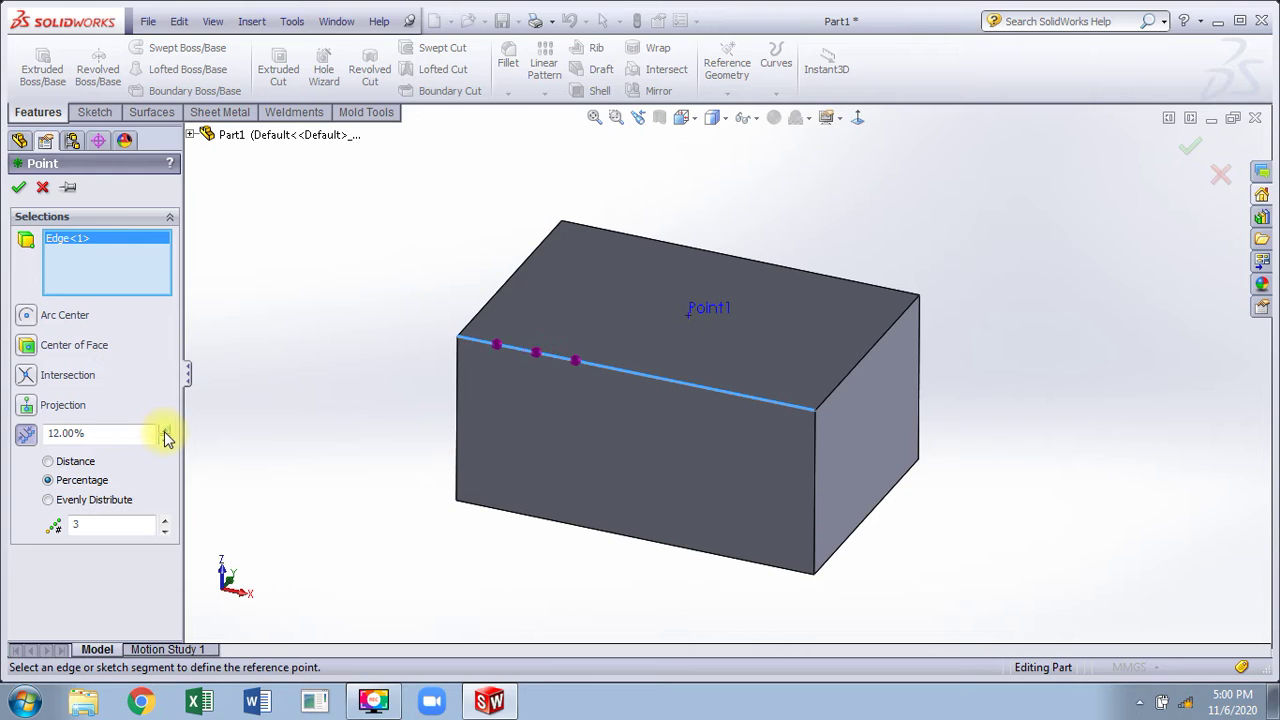
pyautogui.click(48, 500)
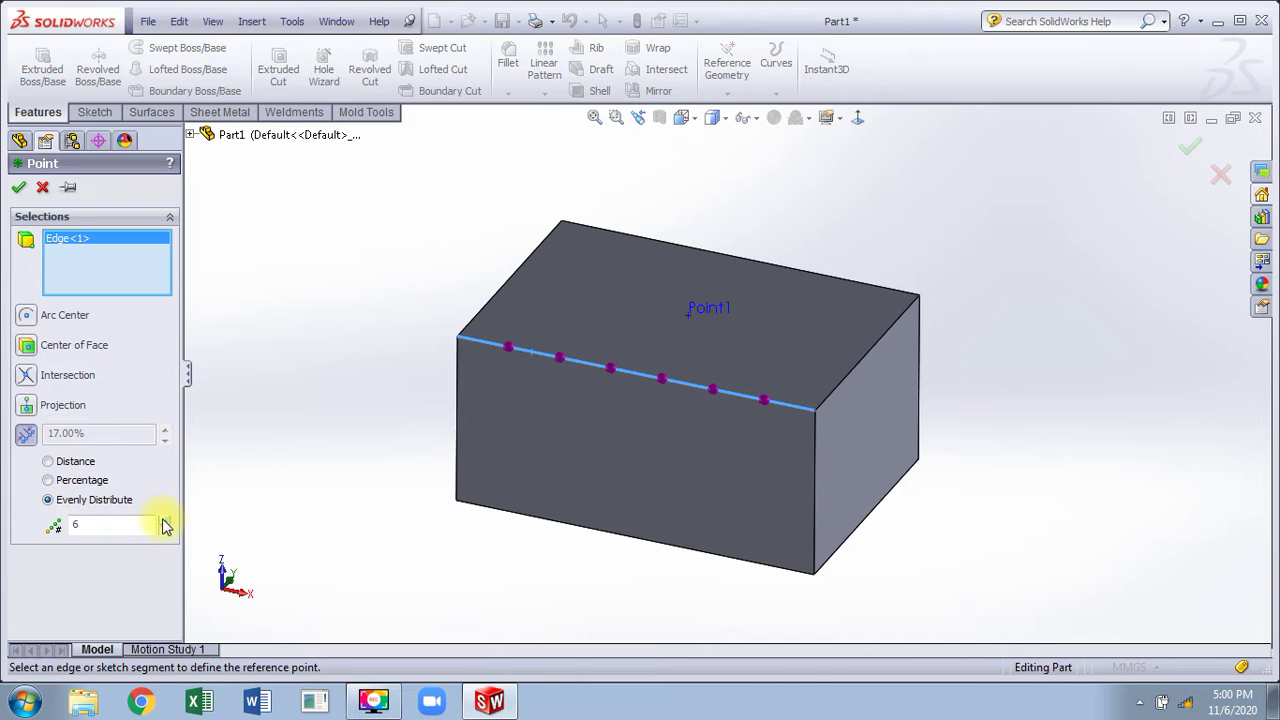
pyautogui.click(18, 187)
pyautogui.moveTo(414, 216); pyautogui.dragTo(408, 264, button='middle')
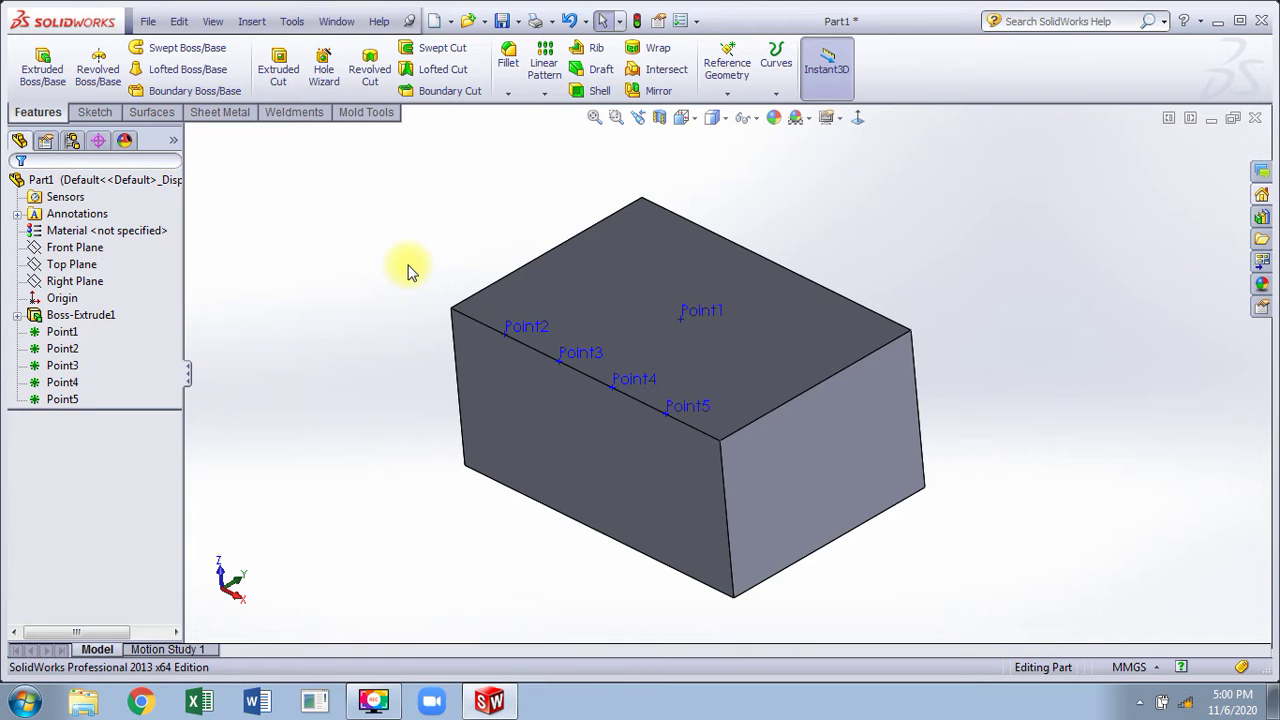
# Step: Create a reference axis from the last point on the top front edge to the rear lower corner of the block's side face
pyautogui.click(727, 68)
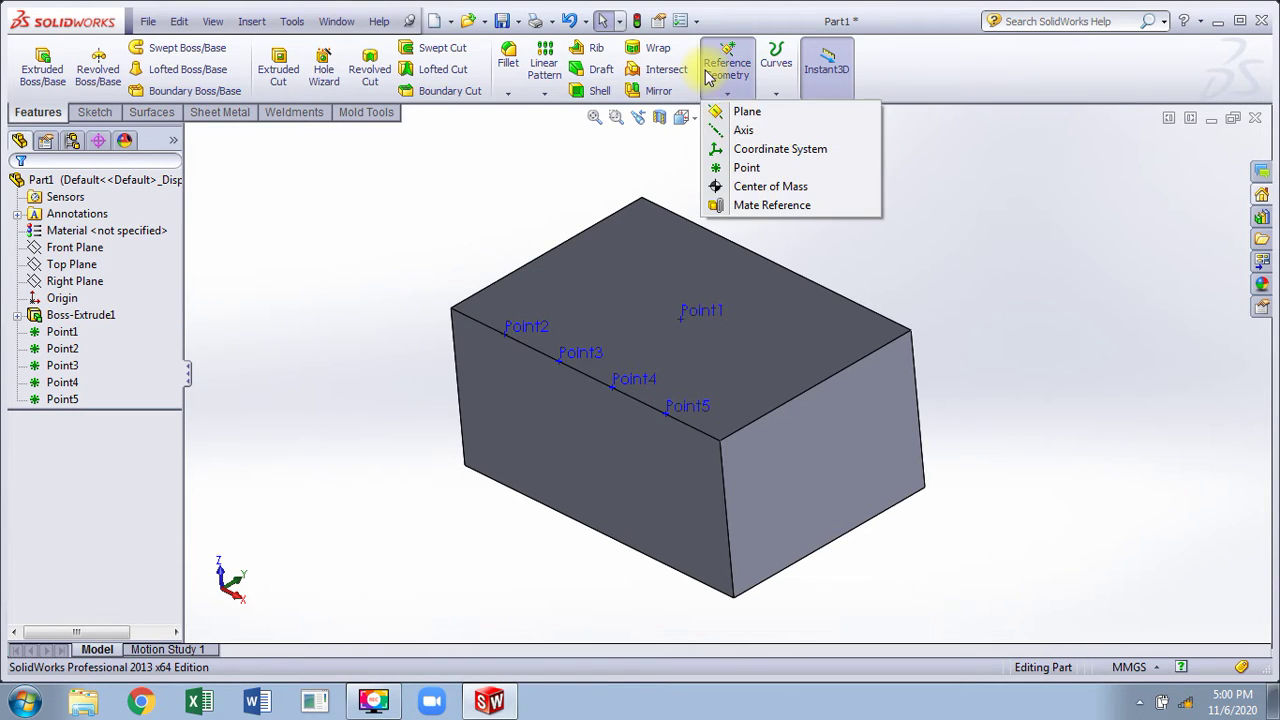
pyautogui.click(743, 130)
pyautogui.click(721, 414)
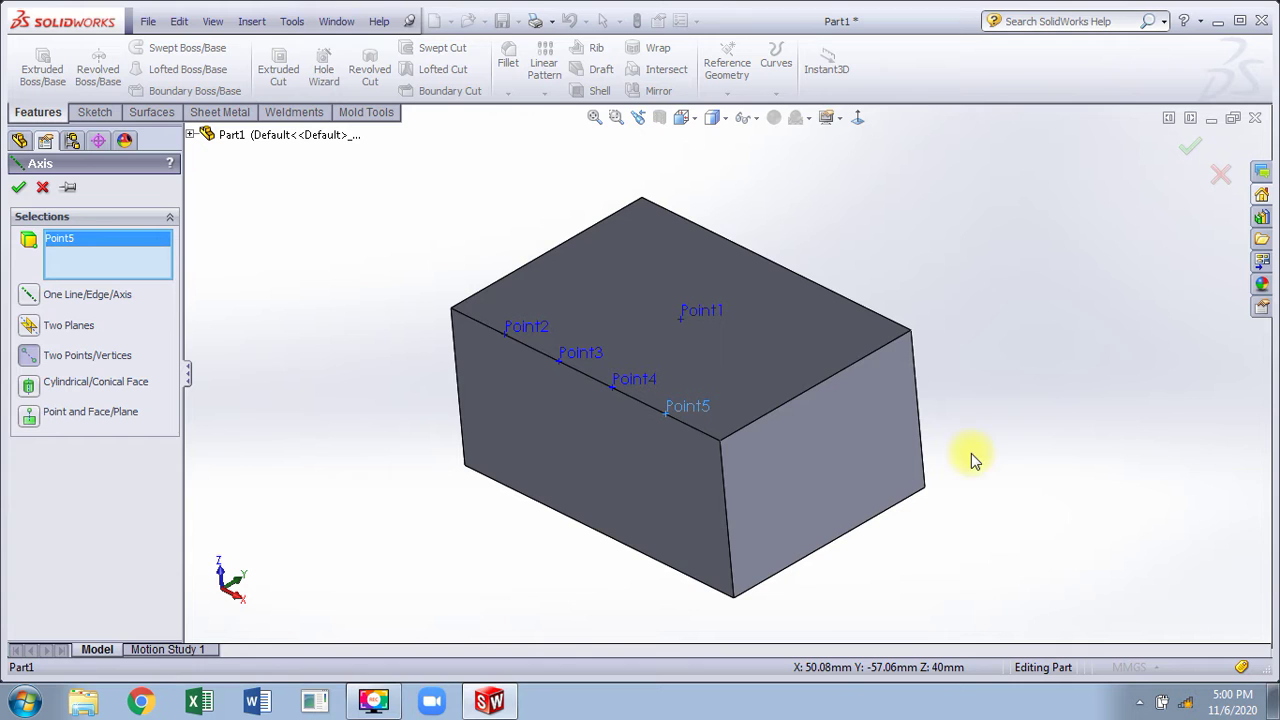
pyautogui.click(926, 491)
pyautogui.click(1190, 146)
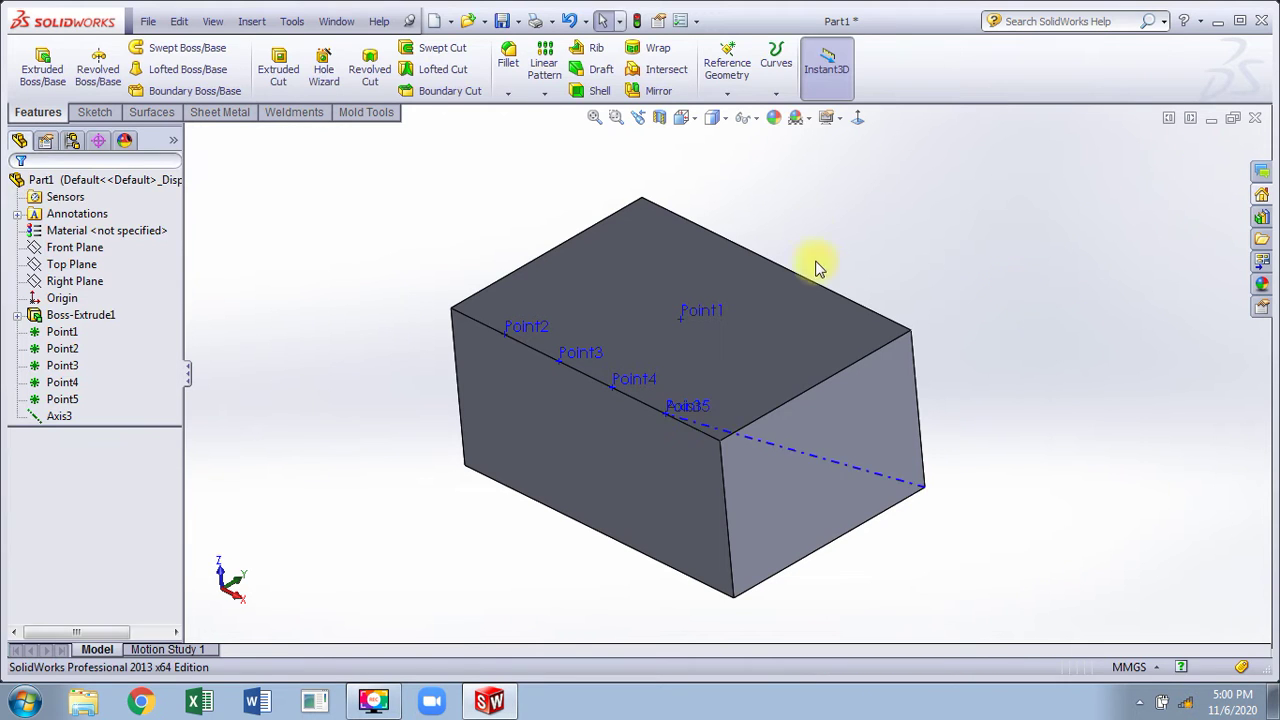
pyautogui.moveTo(820, 266)
pyautogui.mouseDown(button='middle')
pyautogui.moveTo(881, 237)
pyautogui.moveTo(851, 246)
pyautogui.moveTo(846, 357)
pyautogui.moveTo(832, 266)
pyautogui.mouseUp(button='middle')
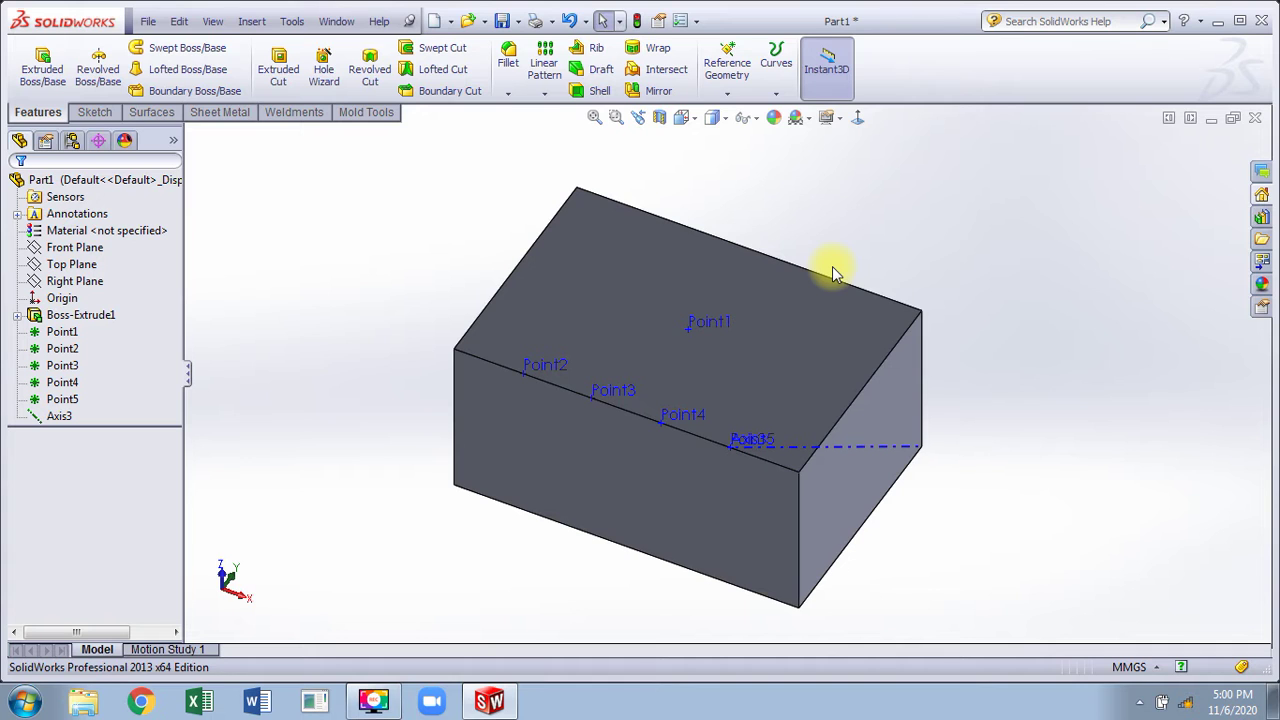
# Step: Undo the two-point reference axis and all the reference points on the edge and top face
pyautogui.click(571, 21)
pyautogui.click(571, 21)
pyautogui.click(571, 21)
pyautogui.click(571, 21)
pyautogui.click(571, 21)
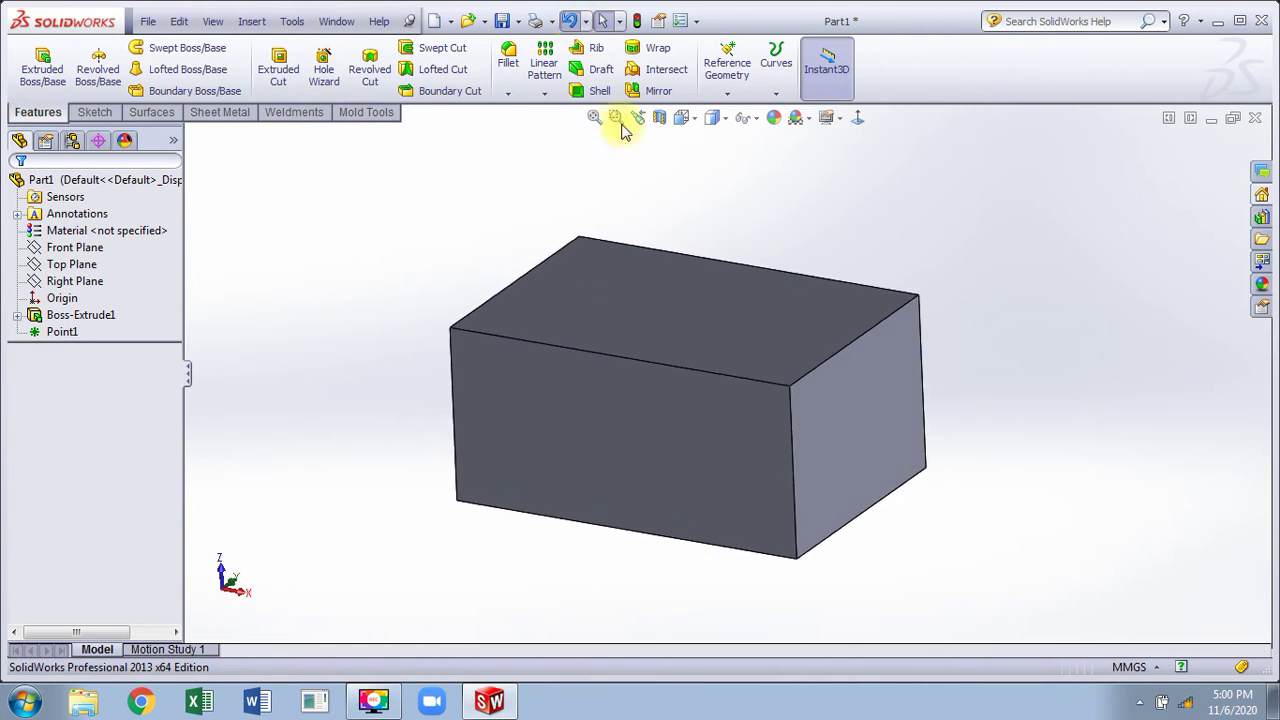
# Step: Add a Center of Mass reference to the block
pyautogui.click(727, 93)
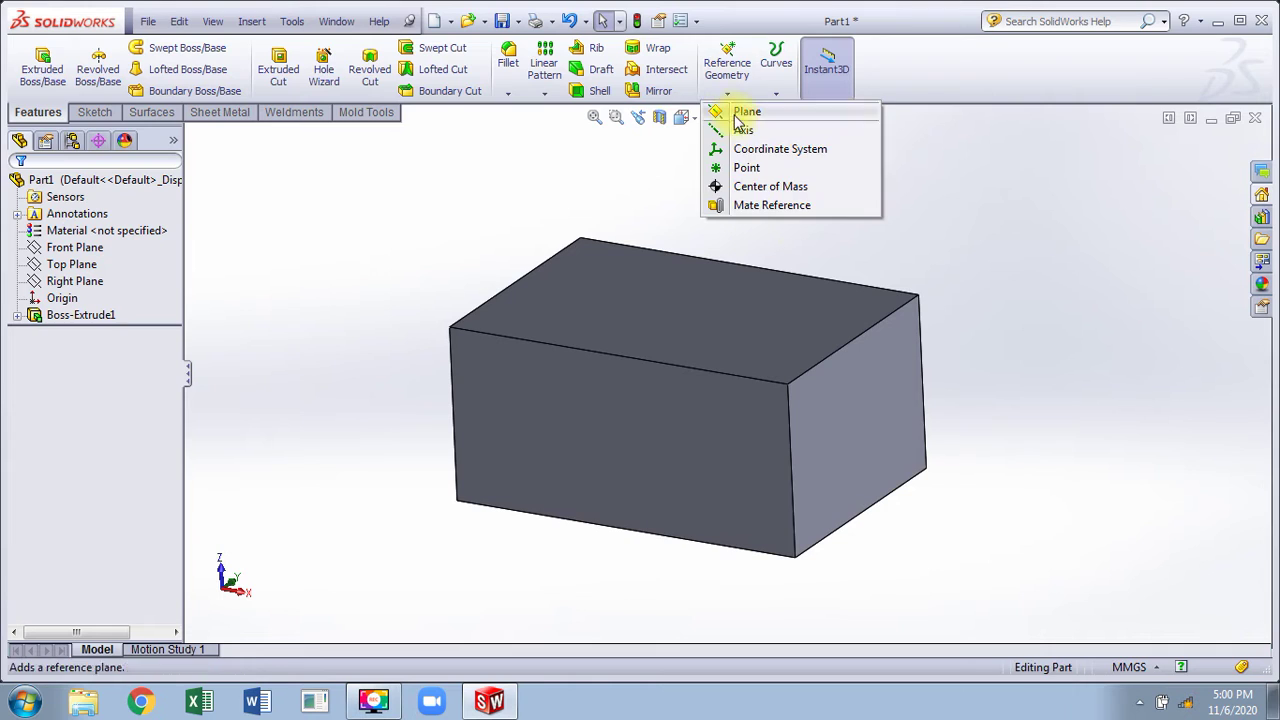
pyautogui.click(748, 195)
pyautogui.moveTo(1006, 251); pyautogui.dragTo(521, 244, button='middle')
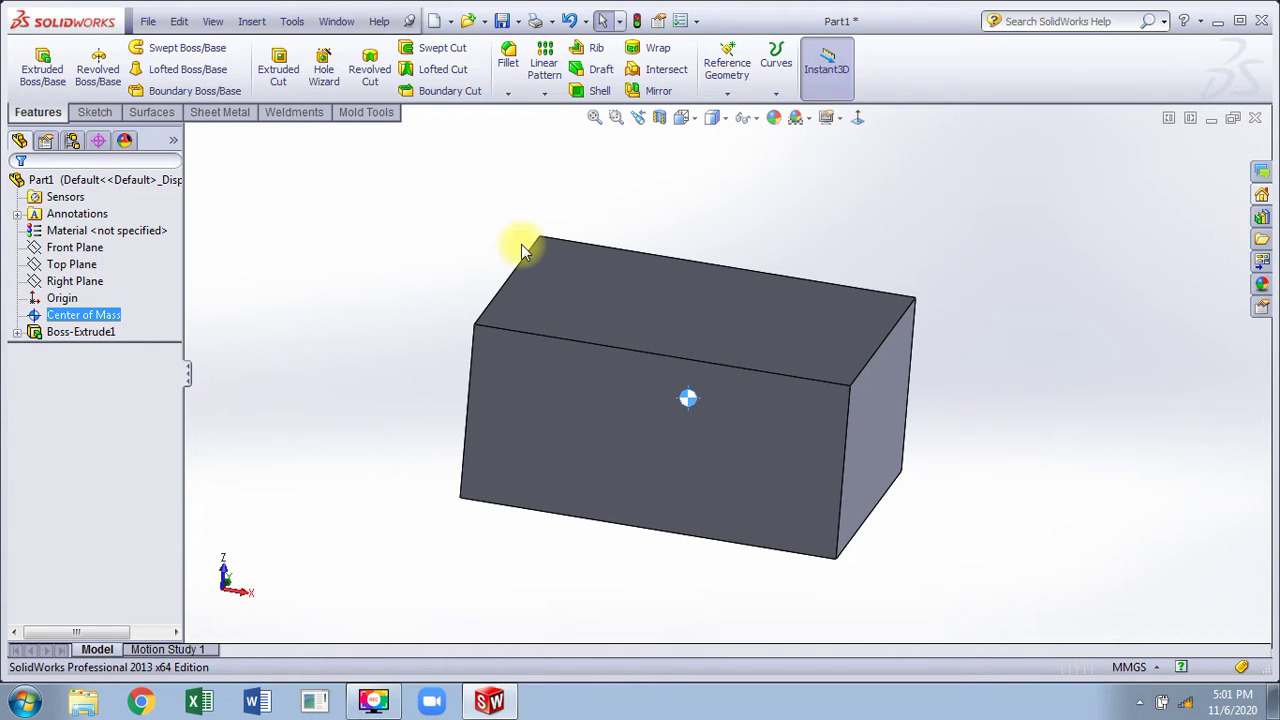
pyautogui.click(535, 202)
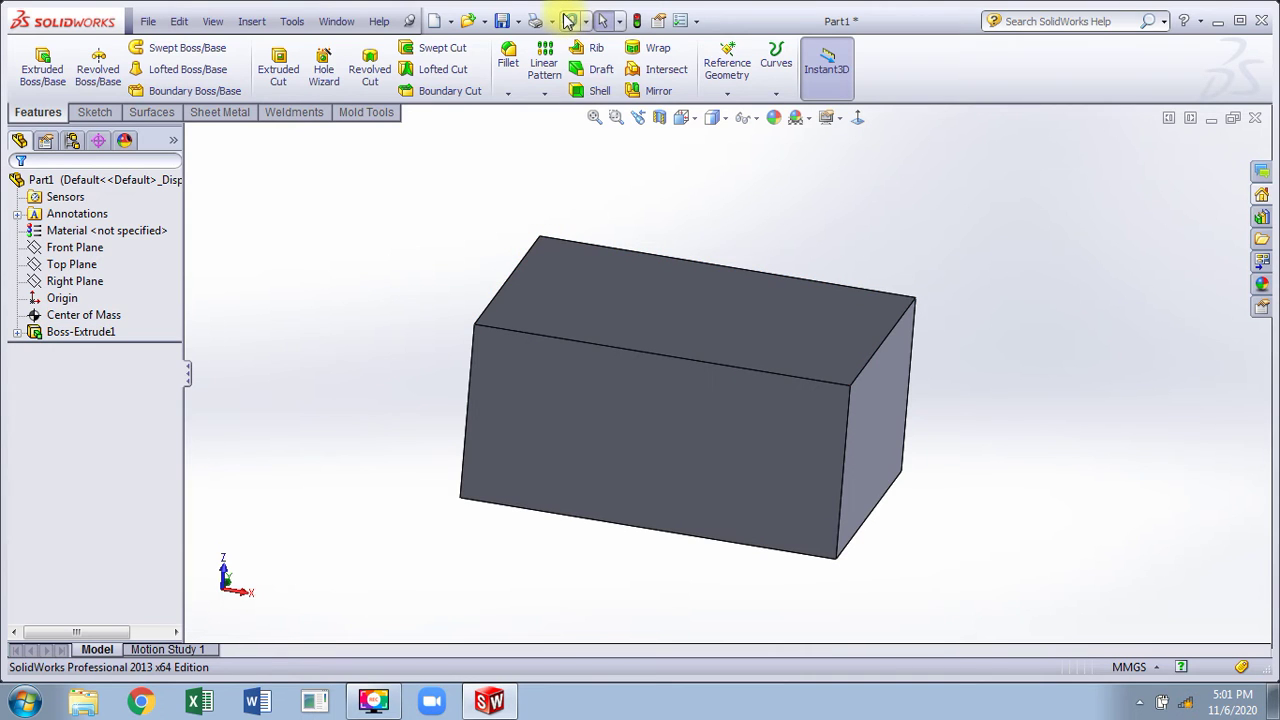
# Step: Undo the Center of Mass reference
pyautogui.click(567, 21)
pyautogui.click(727, 94)
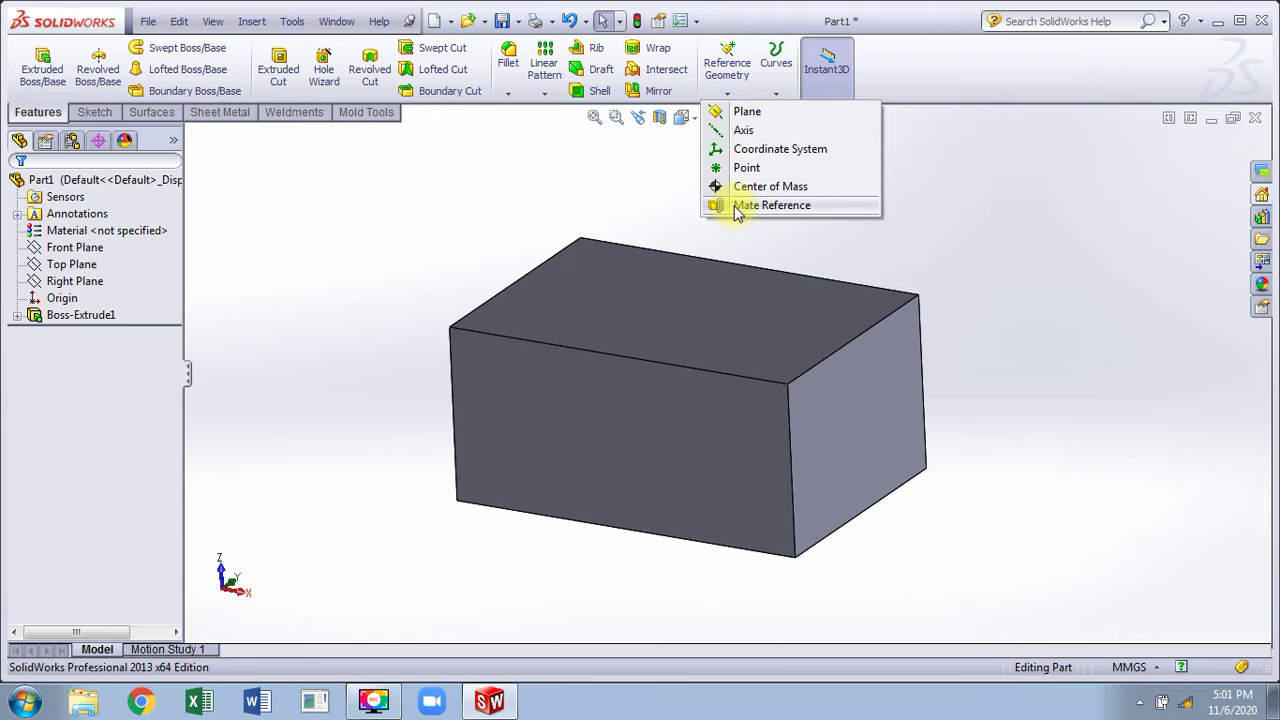
pyautogui.click(506, 255)
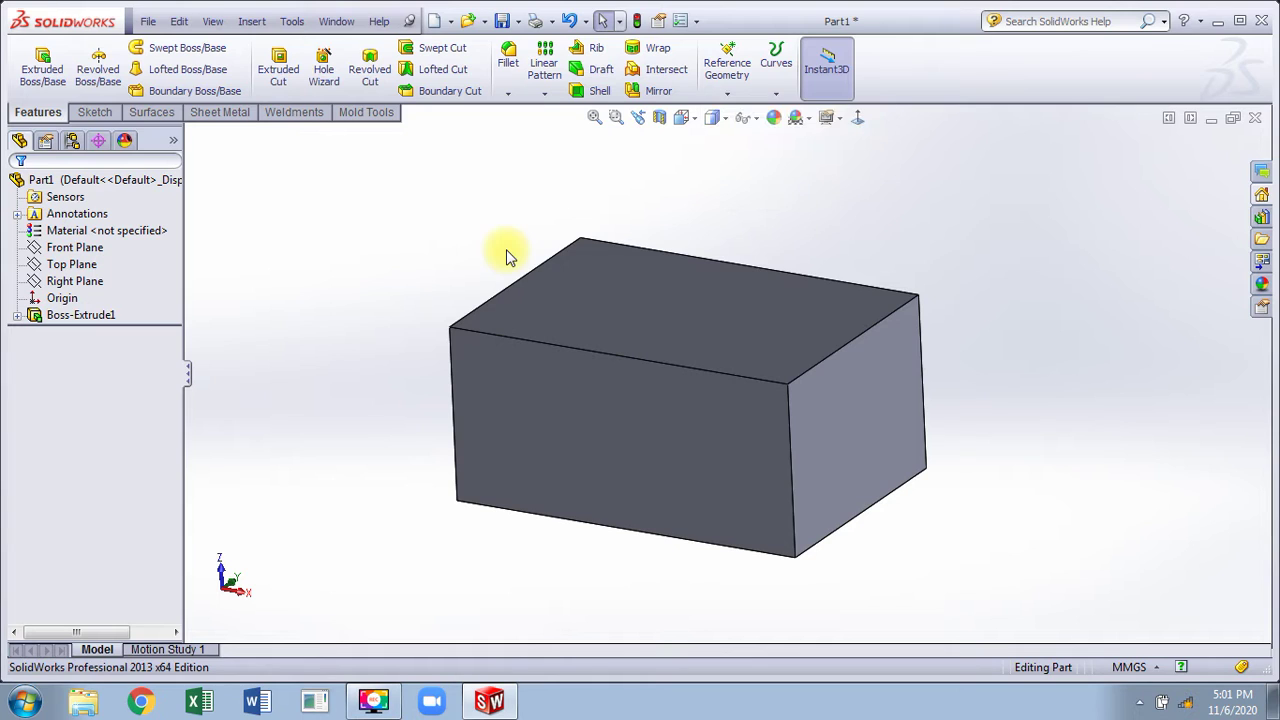
# Step: Undo the block's extrusion and its sketched rectangle, returning to the empty Front Plane sketch
pyautogui.click(777, 92)
pyautogui.click(569, 20)
pyautogui.click(569, 20)
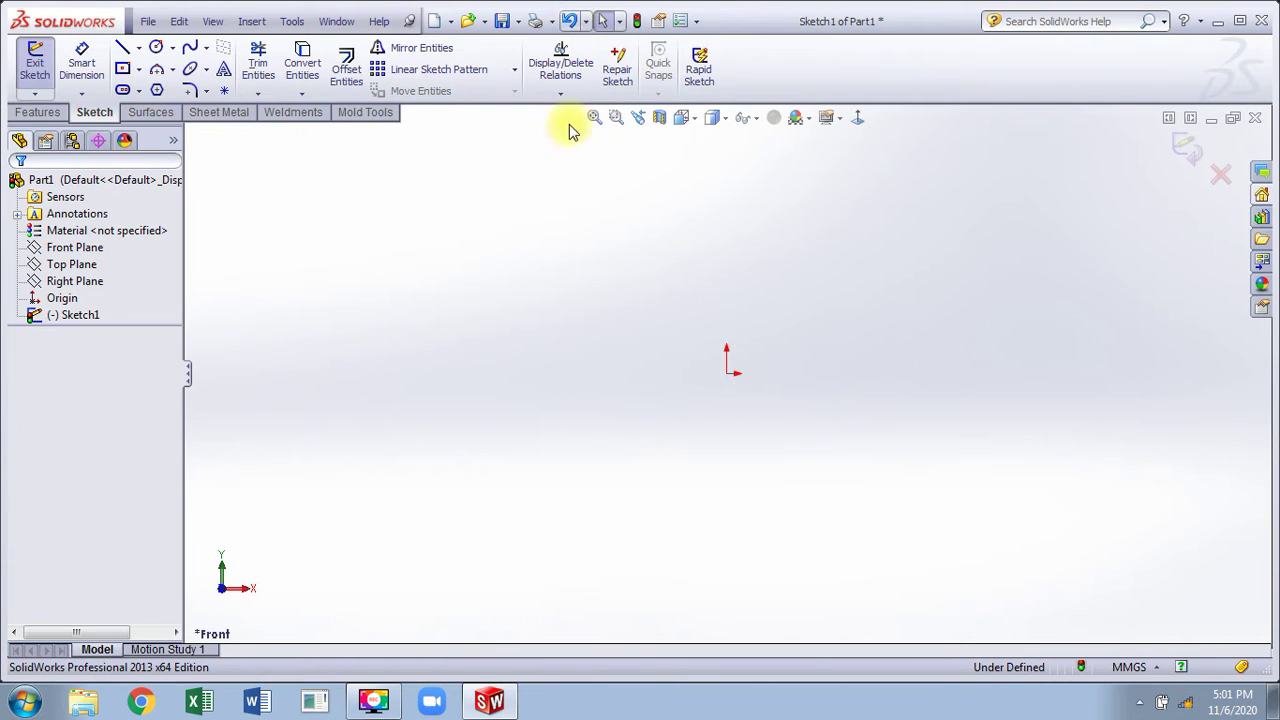
# Step: Sketch a circle with a radius of about 58 mm centred on the origin on the Front Plane and exit the sketch
pyautogui.click(157, 49)
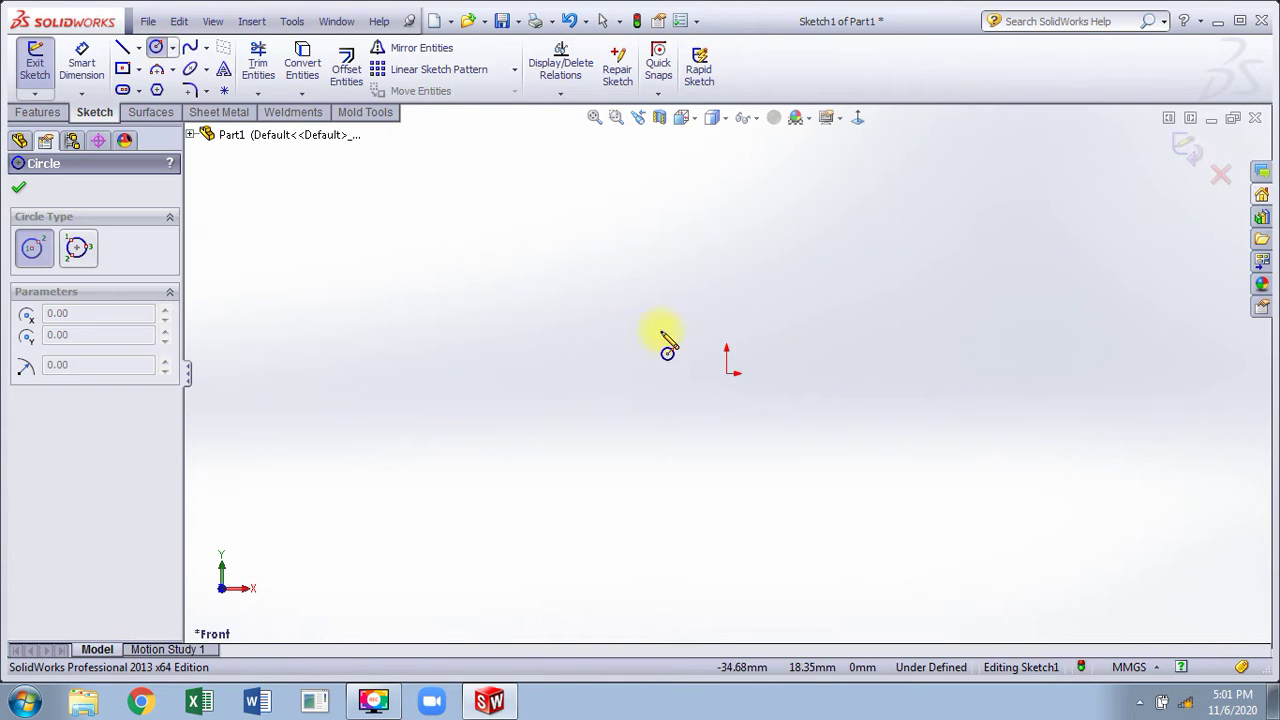
pyautogui.click(727, 374)
pyautogui.click(728, 240)
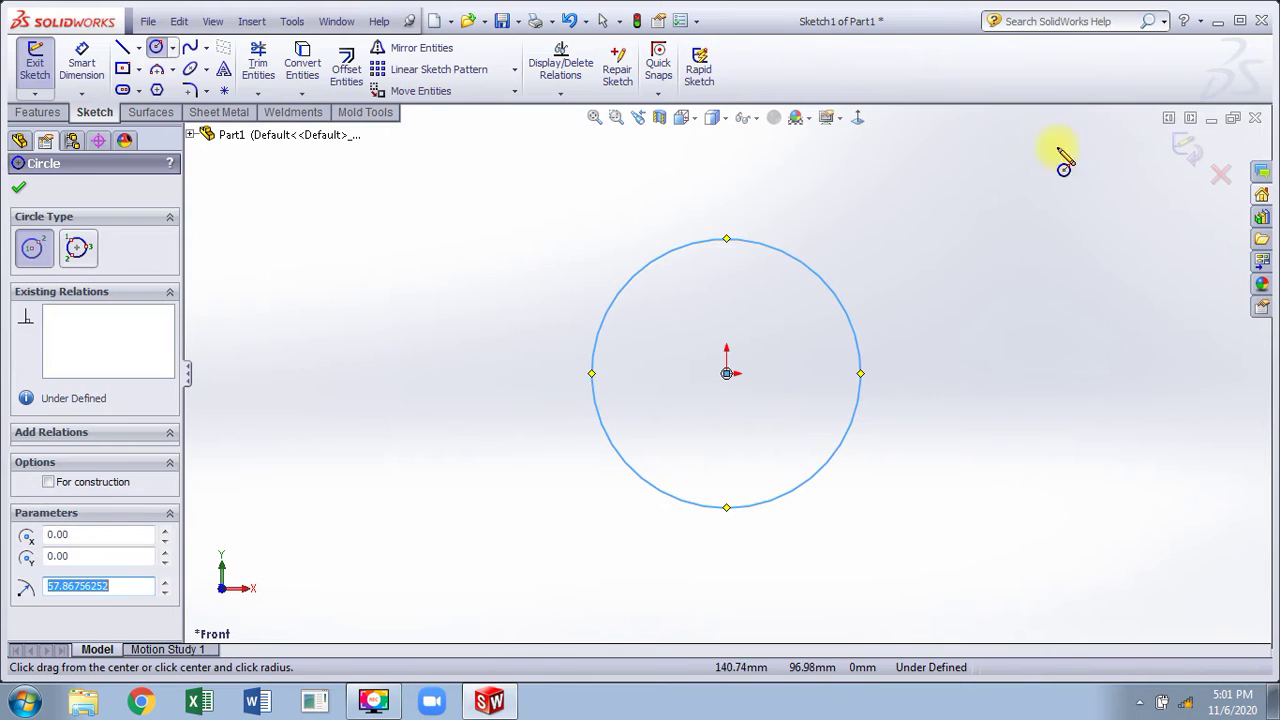
pyautogui.click(1184, 150)
# Step: Extrude the circle into a cylinder using the Mid Plane end condition and a depth of 161 mm
pyautogui.moveTo(537, 486); pyautogui.dragTo(509, 266, button='middle')
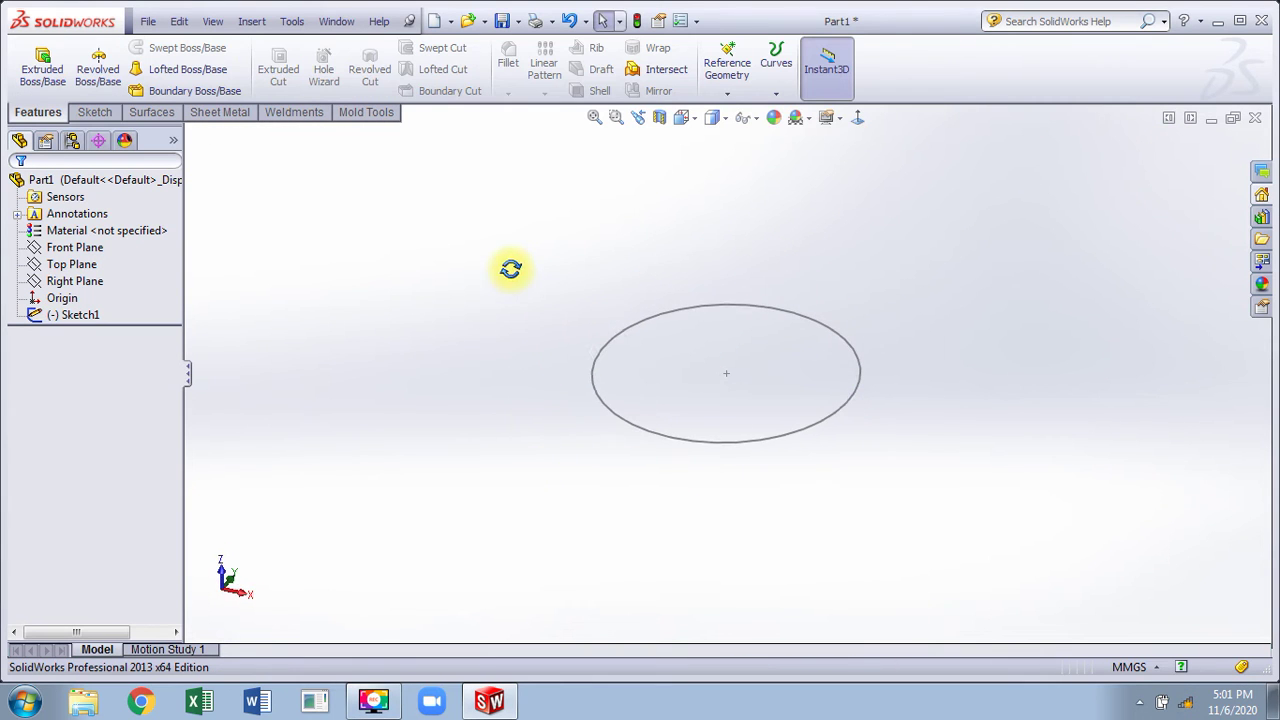
pyautogui.click(42, 70)
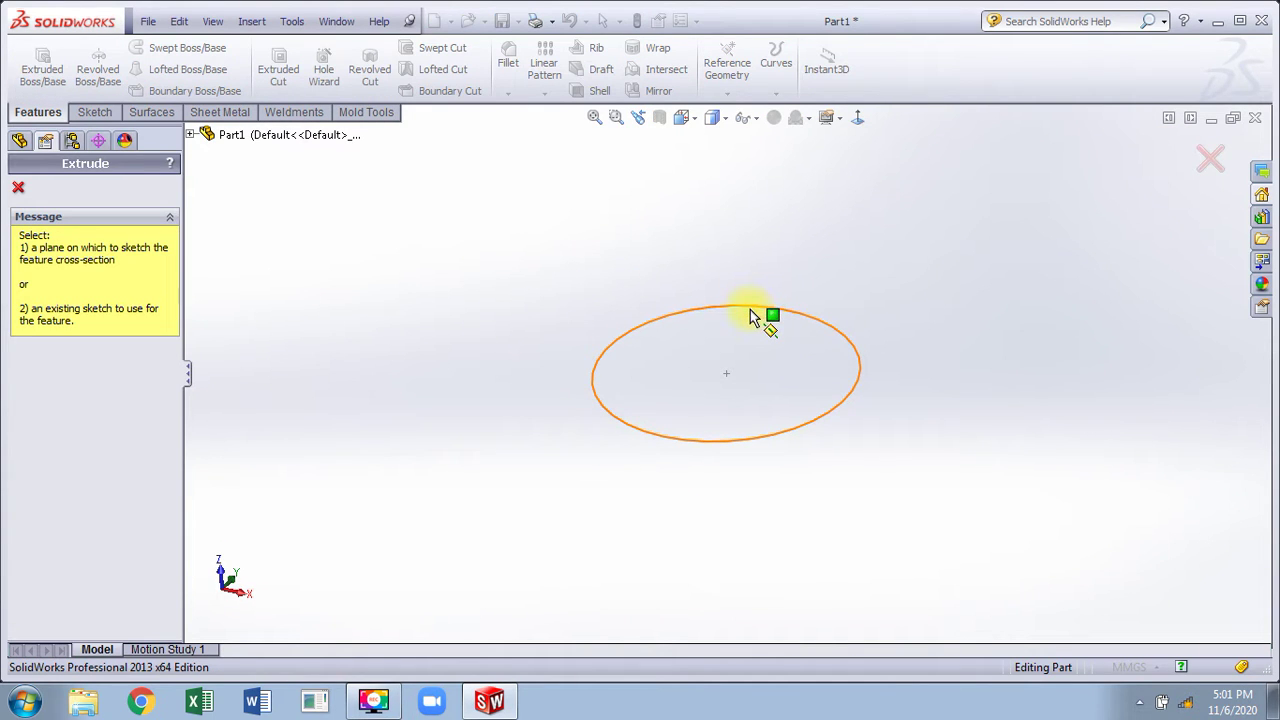
pyautogui.click(752, 318)
pyautogui.rightClick(500, 252)
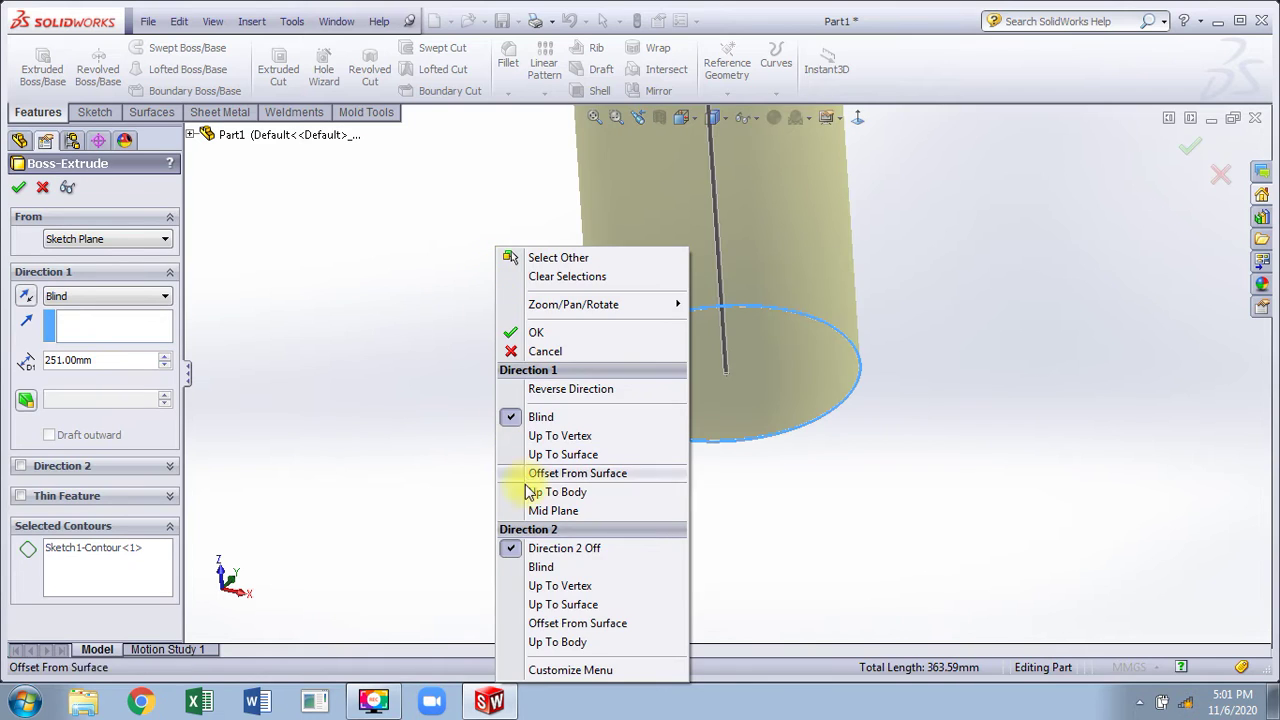
pyautogui.click(540, 511)
pyautogui.moveTo(540, 511); pyautogui.dragTo(544, 391, button='middle')
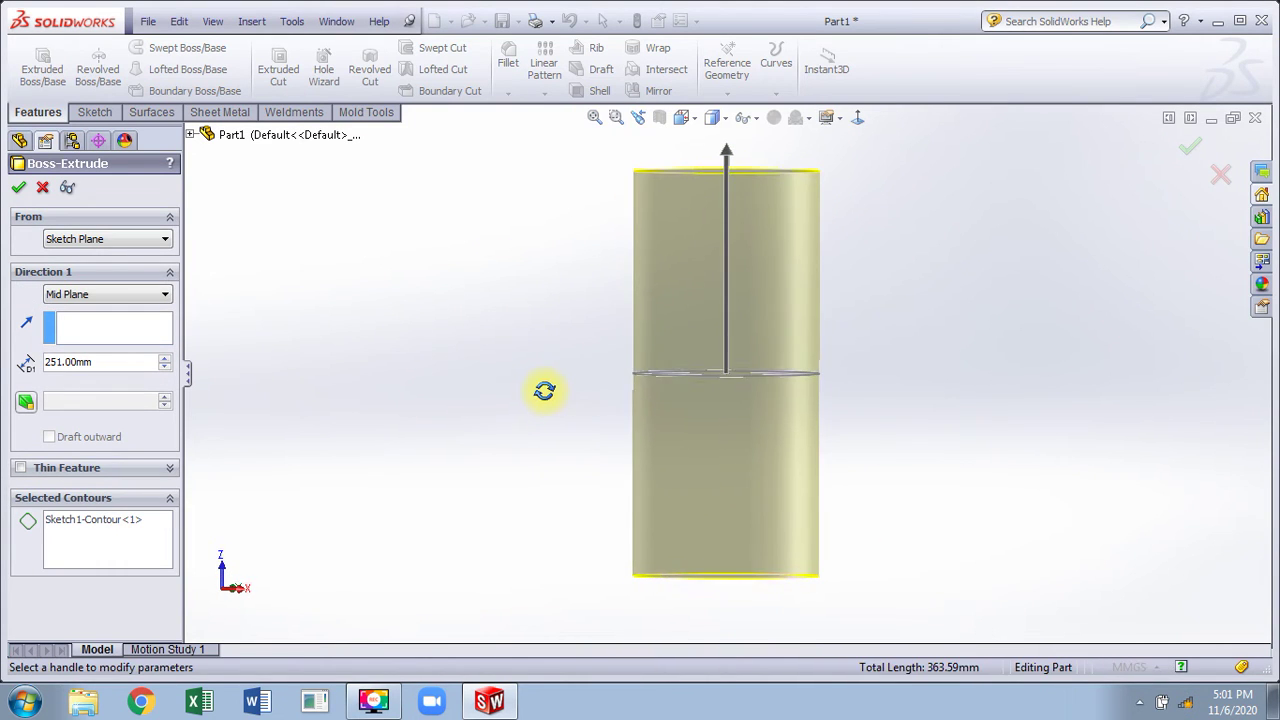
pyautogui.click(168, 368)
pyautogui.click(168, 368)
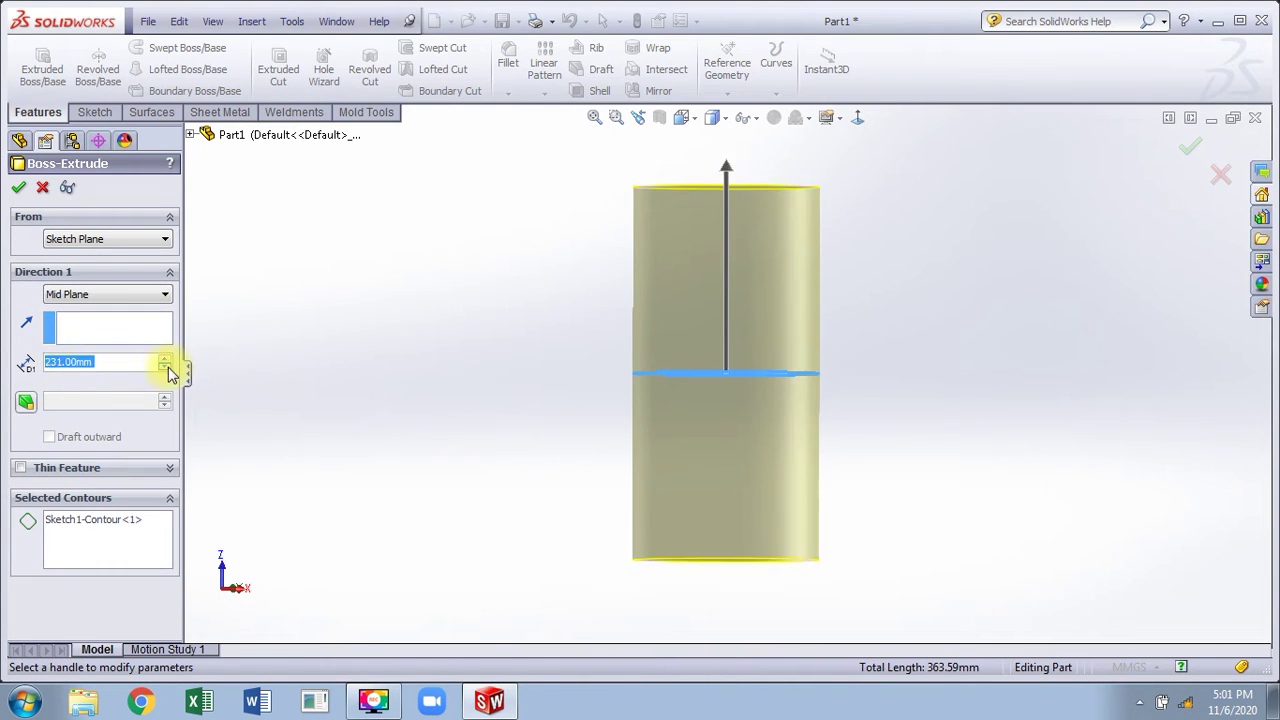
pyautogui.click(168, 368)
pyautogui.click(168, 368)
pyautogui.click(168, 368)
pyautogui.click(168, 368)
pyautogui.click(168, 368)
pyautogui.click(168, 368)
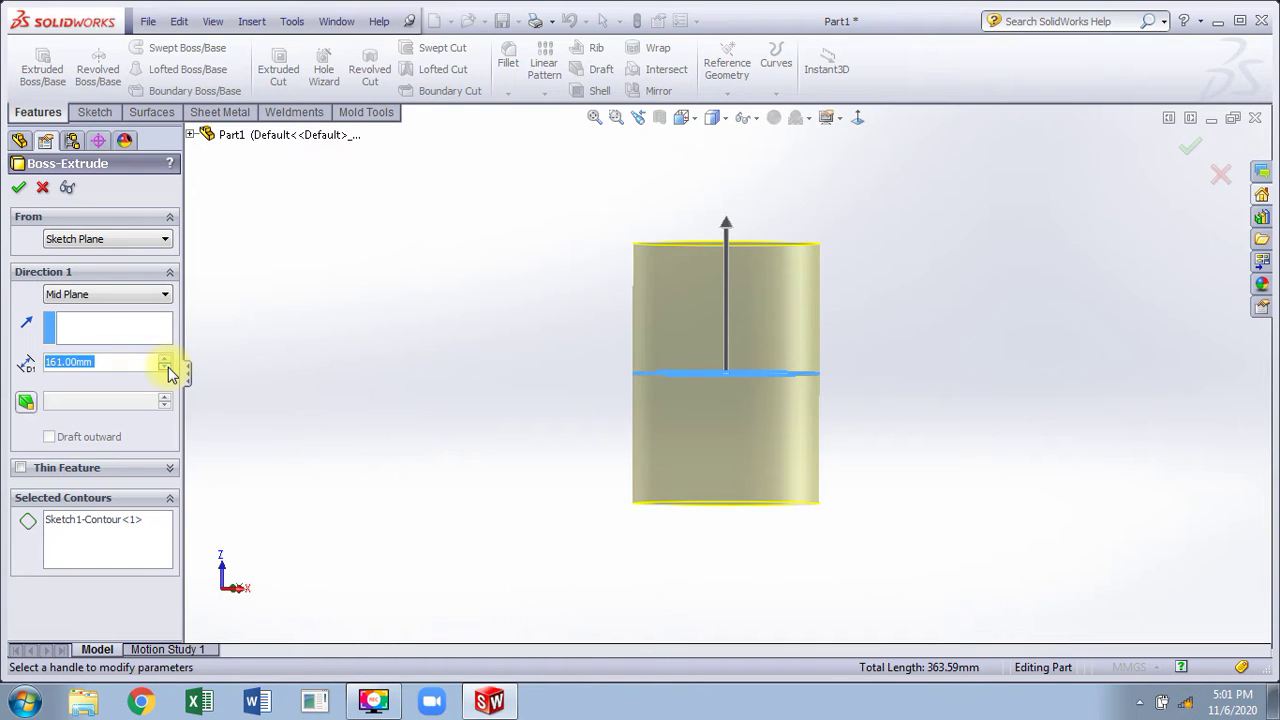
pyautogui.click(18, 187)
# Step: Create a reference plane offset 110 mm from the Top Plane, outside the cylinder
pyautogui.moveTo(878, 363); pyautogui.dragTo(829, 437, button='middle')
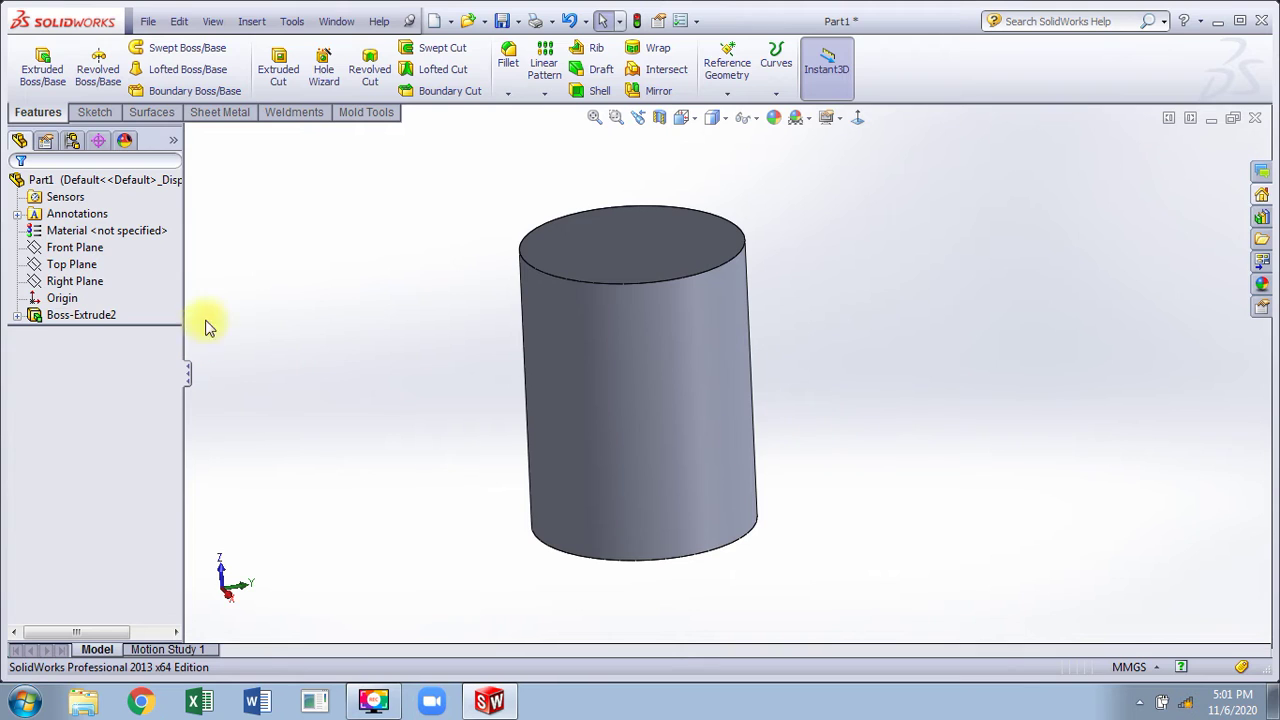
pyautogui.click(90, 264)
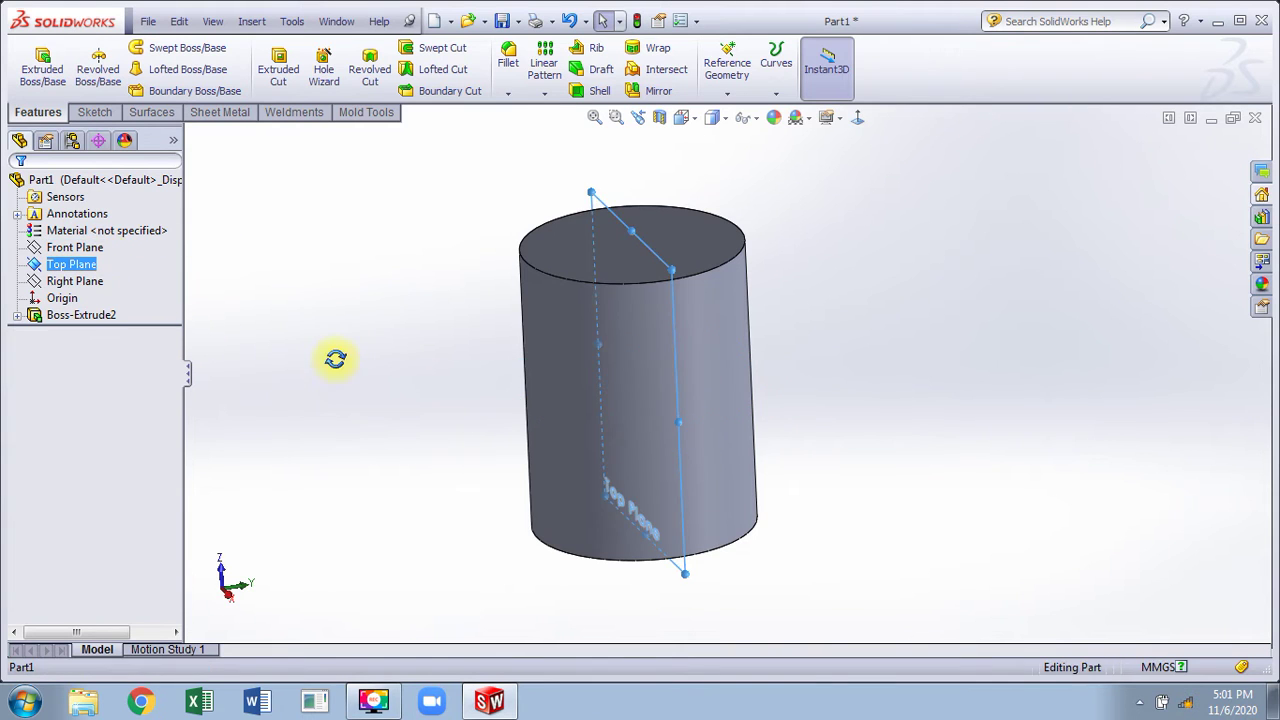
pyautogui.moveTo(334, 357); pyautogui.dragTo(370, 380, button='middle')
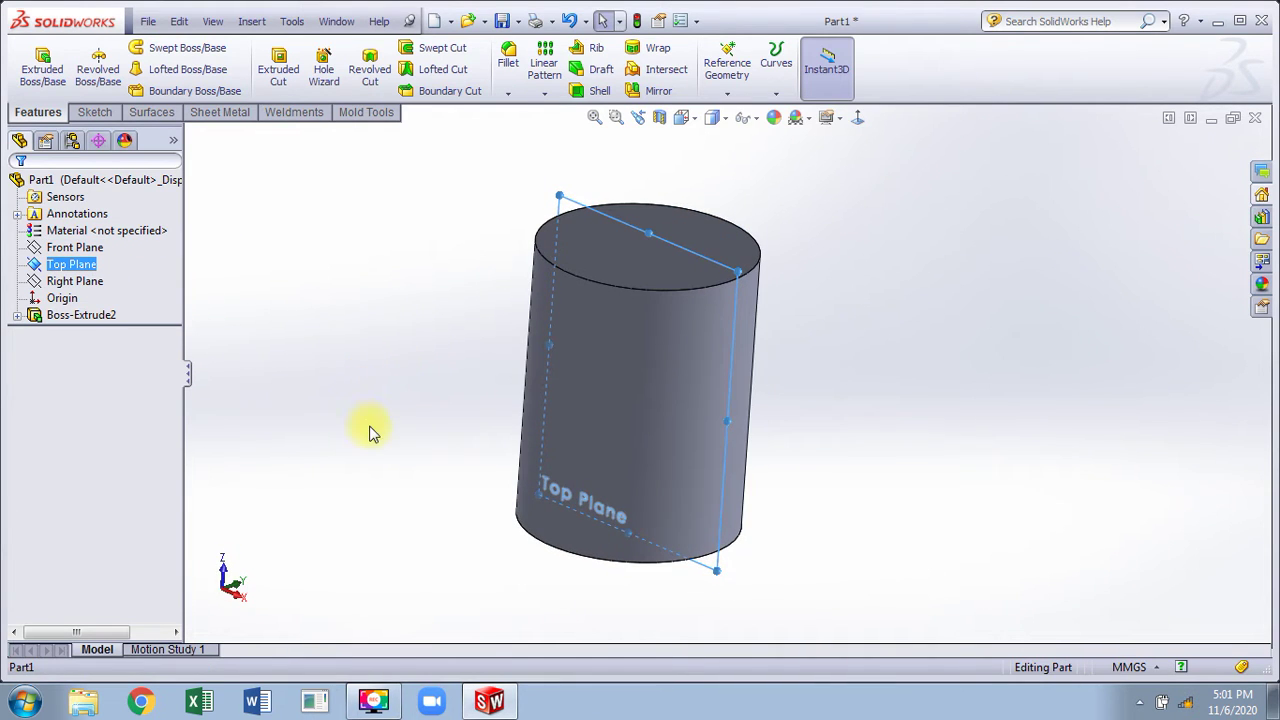
pyautogui.click(727, 93)
pyautogui.click(742, 108)
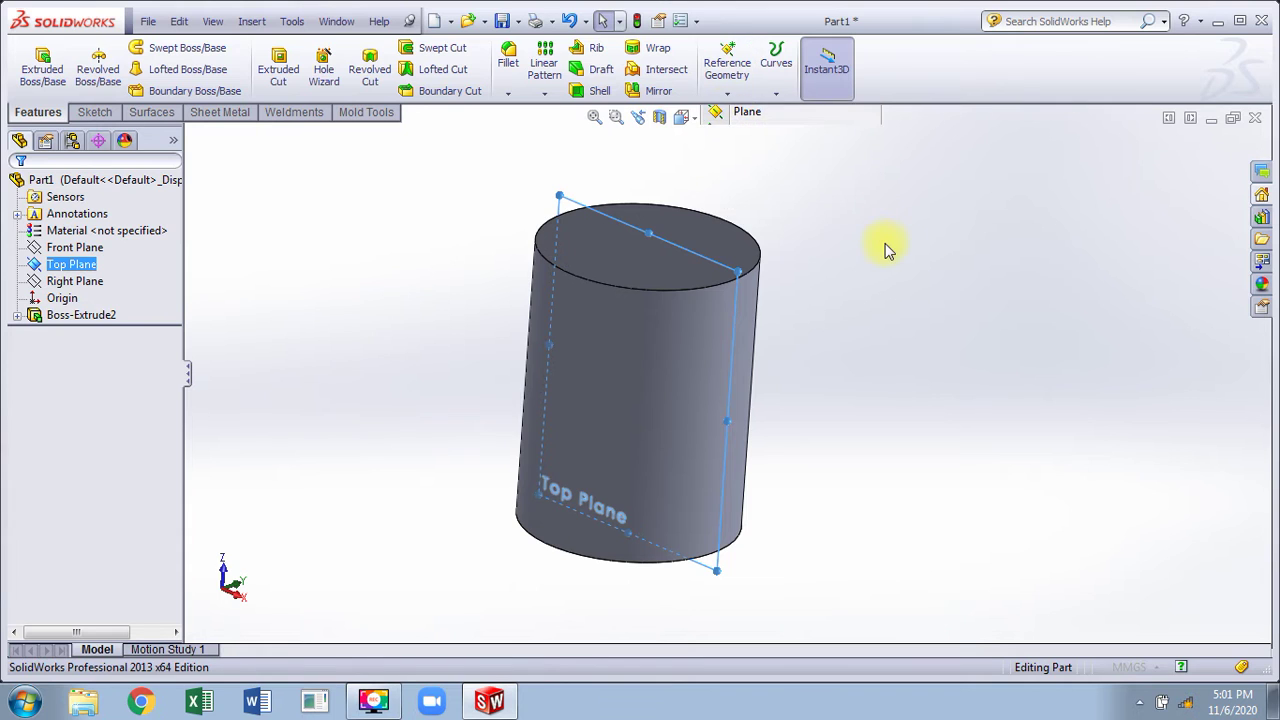
pyautogui.moveTo(880, 245); pyautogui.dragTo(742, 254, button='middle')
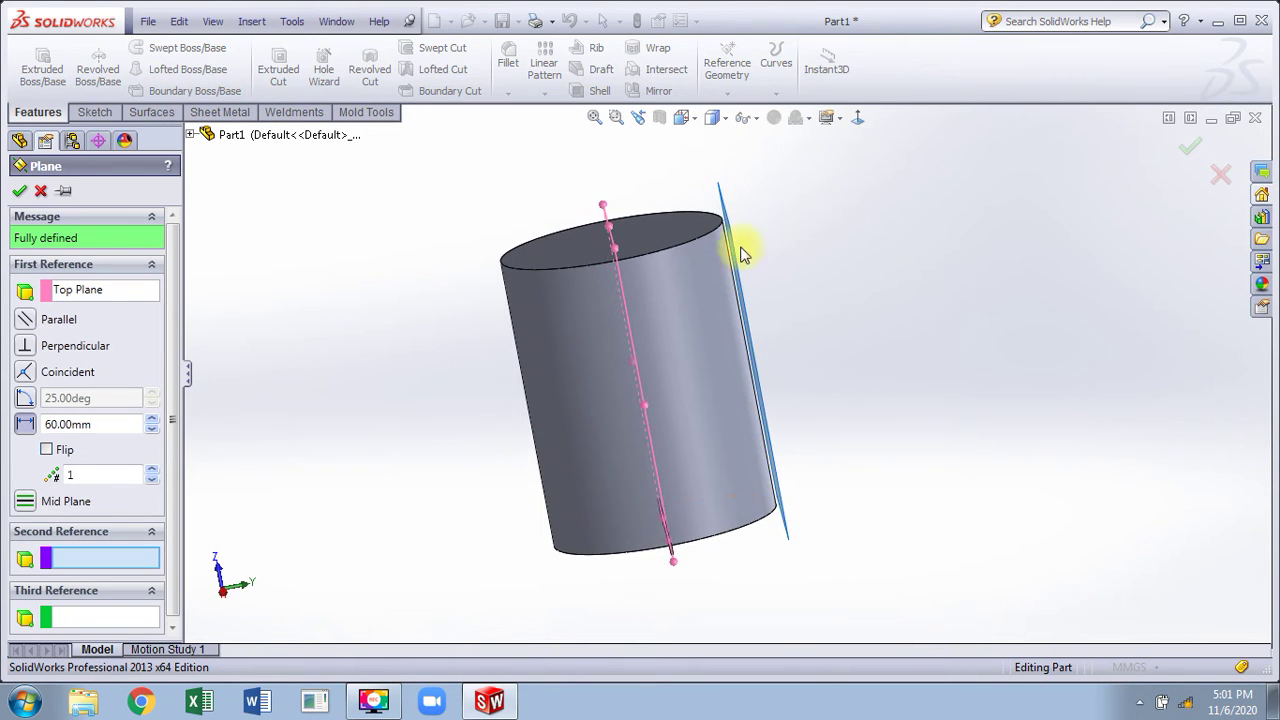
pyautogui.click(151, 420)
pyautogui.click(151, 420)
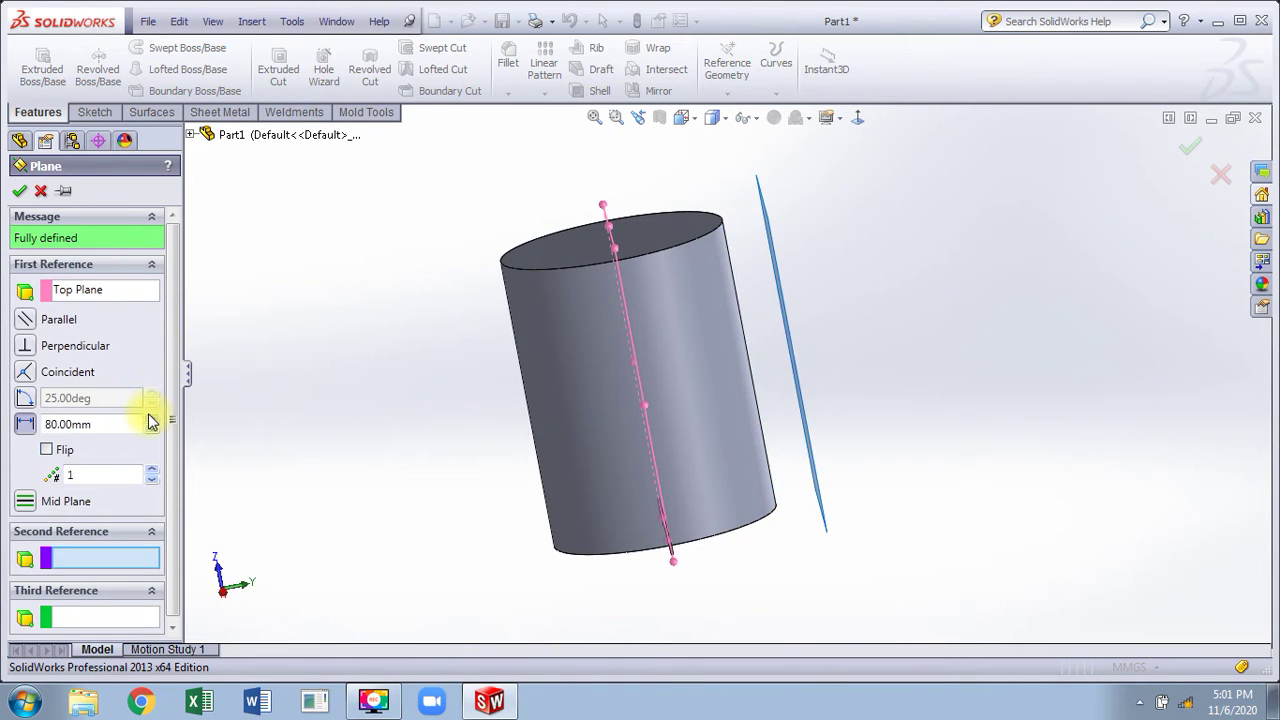
pyautogui.click(151, 420)
pyautogui.click(151, 420)
pyautogui.click(151, 420)
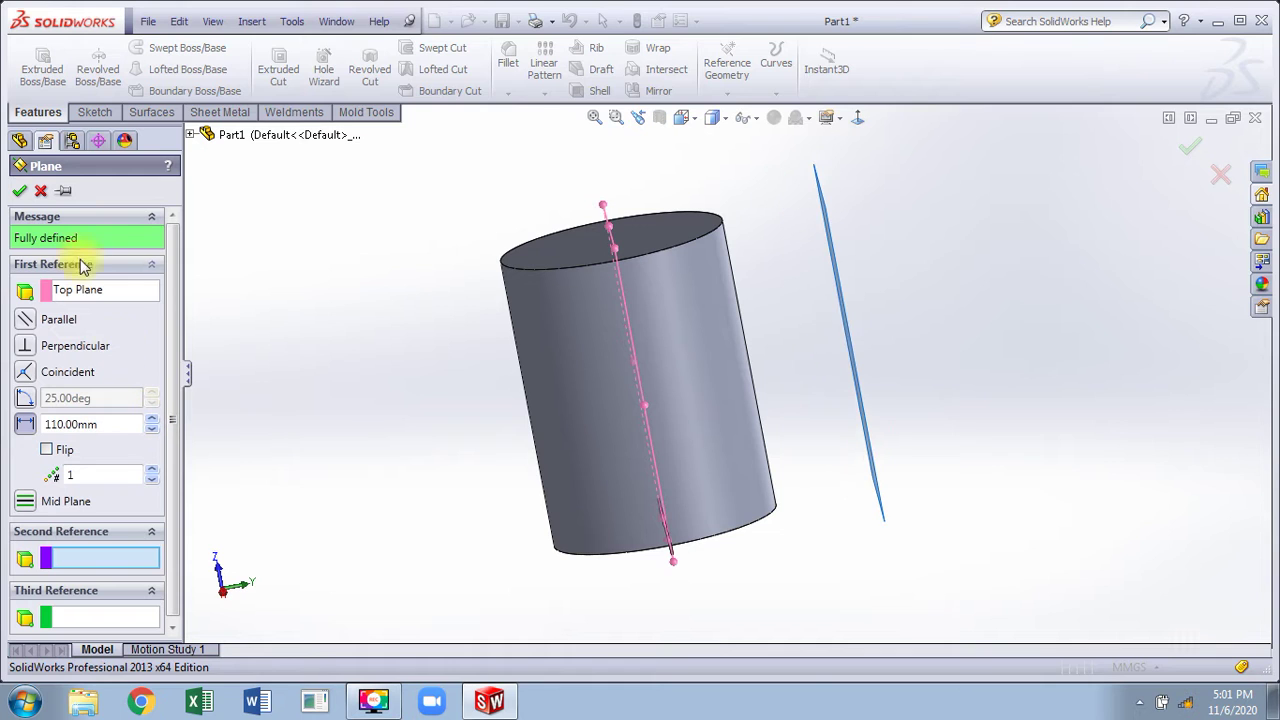
pyautogui.click(20, 191)
# Step: Start a sketch on the new offset plane and view it face-on
pyautogui.moveTo(707, 201); pyautogui.dragTo(841, 285, button='middle')
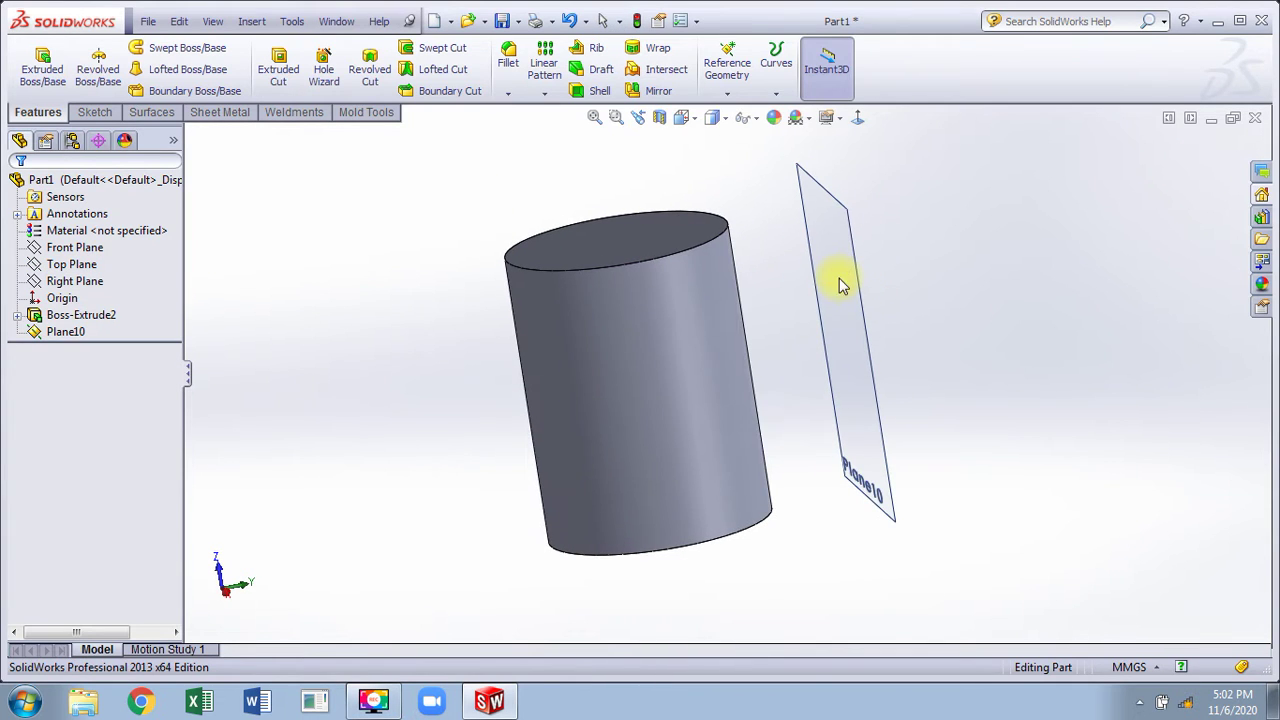
pyautogui.click(838, 252)
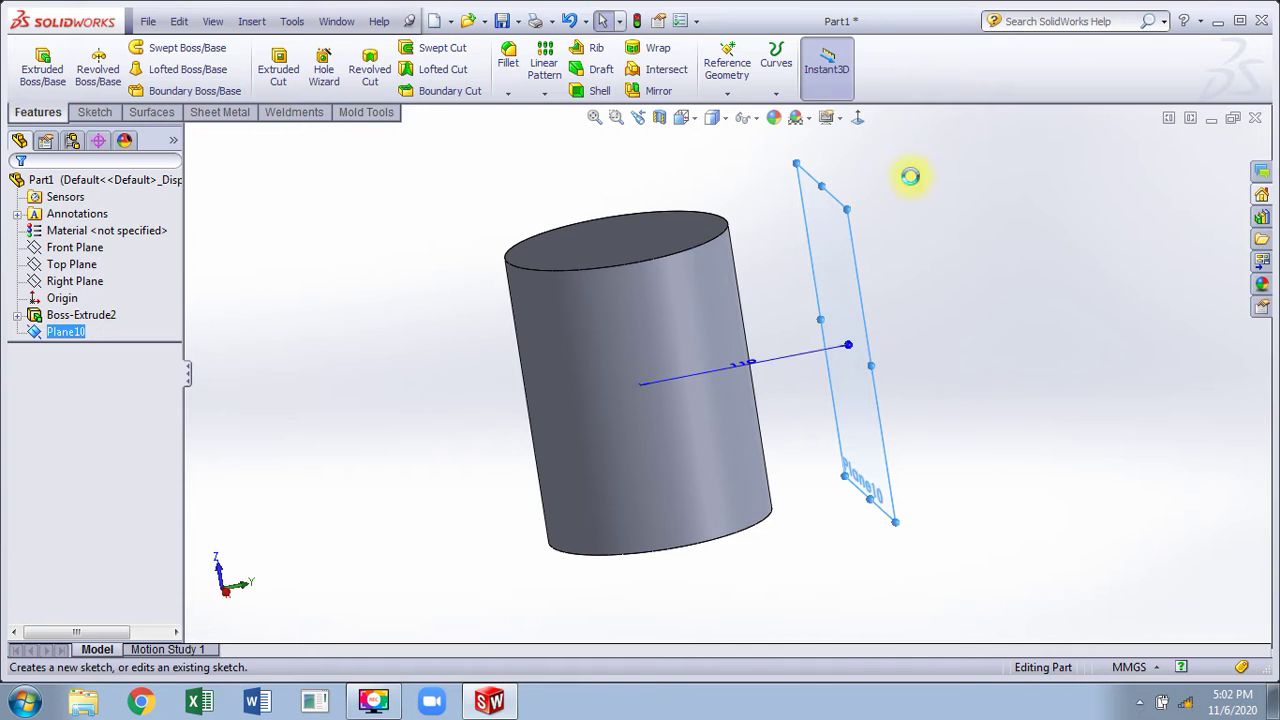
pyautogui.click(909, 177)
pyautogui.click(858, 122)
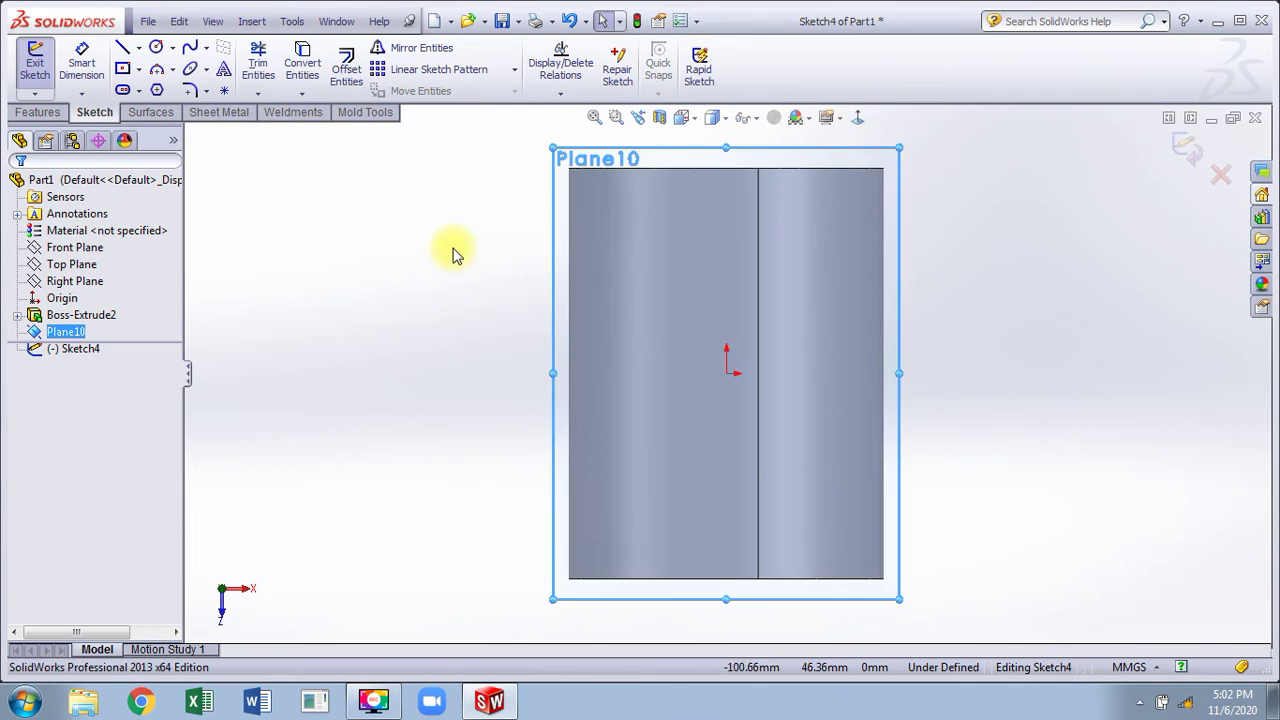
# Step: Draw a four-point S-shaped spline running down over the middle of the cylinder
pyautogui.click(189, 47)
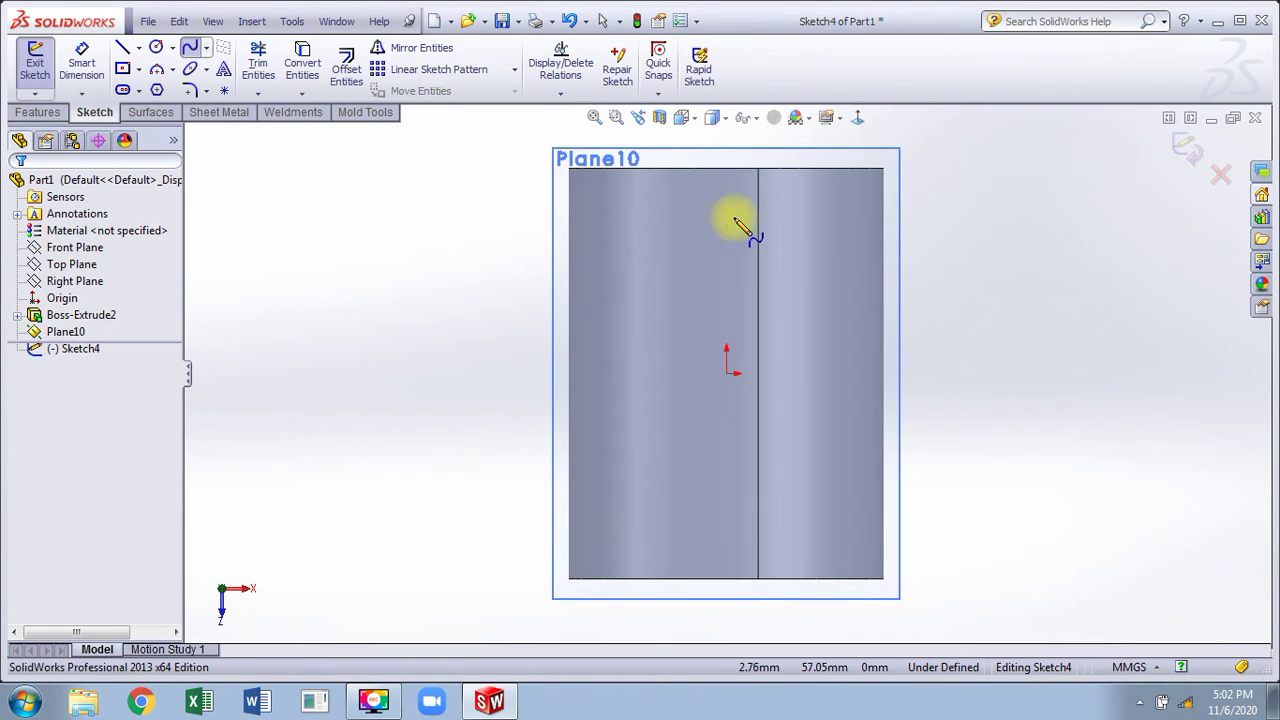
pyautogui.click(771, 190)
pyautogui.click(705, 298)
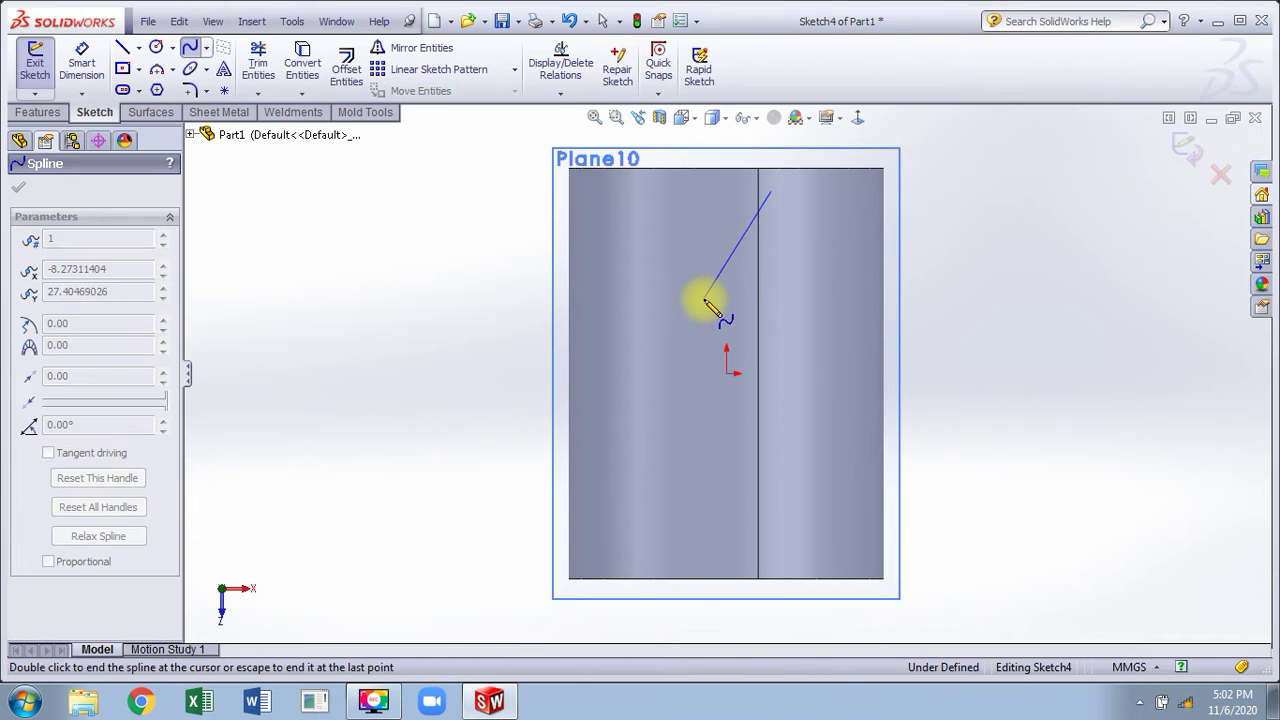
pyautogui.click(769, 398)
pyautogui.click(714, 537)
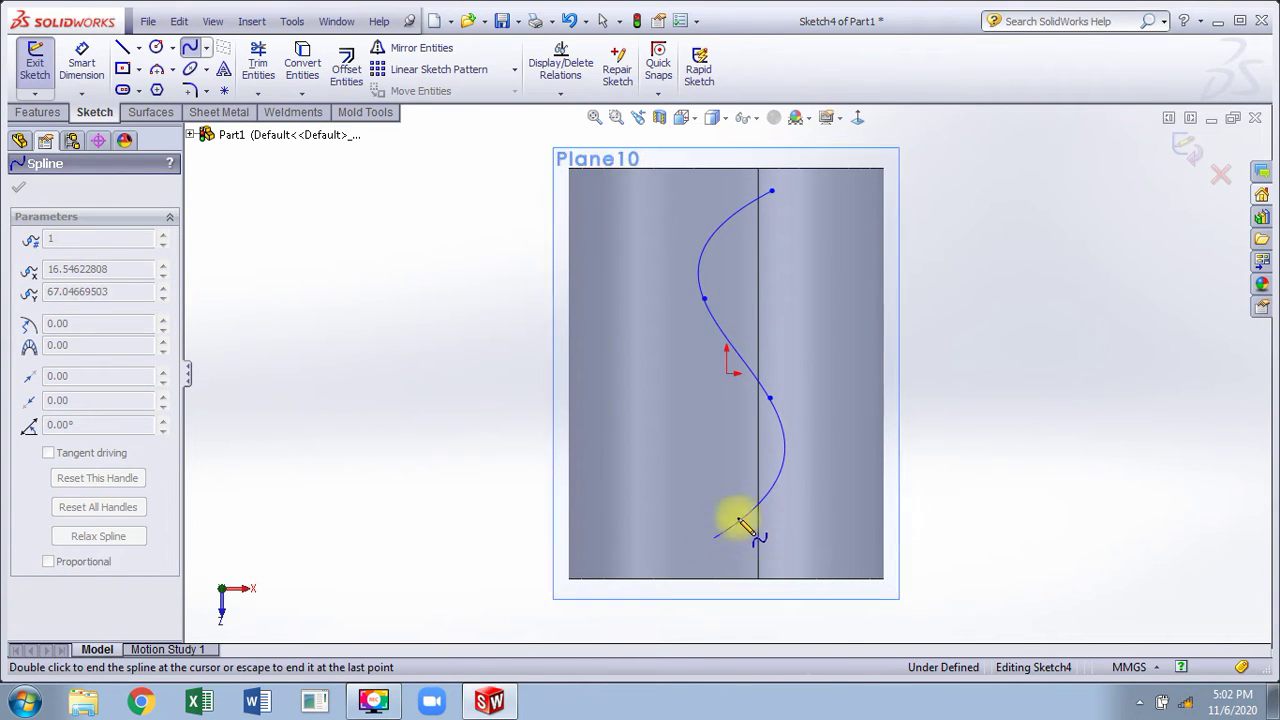
pyautogui.rightClick(771, 483)
pyautogui.click(894, 263)
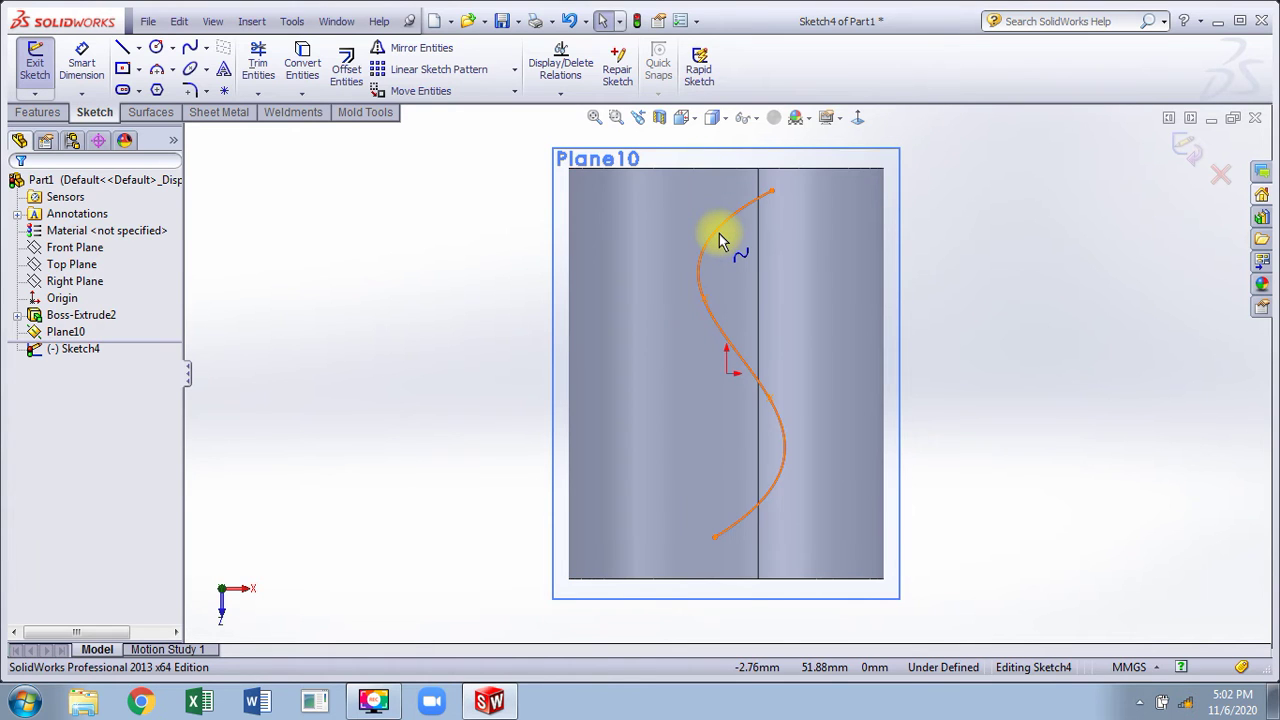
# Step: Delete the S-shaped spline from the sketch
pyautogui.click(719, 233)
pyautogui.rightClick(719, 233)
pyautogui.click(745, 500)
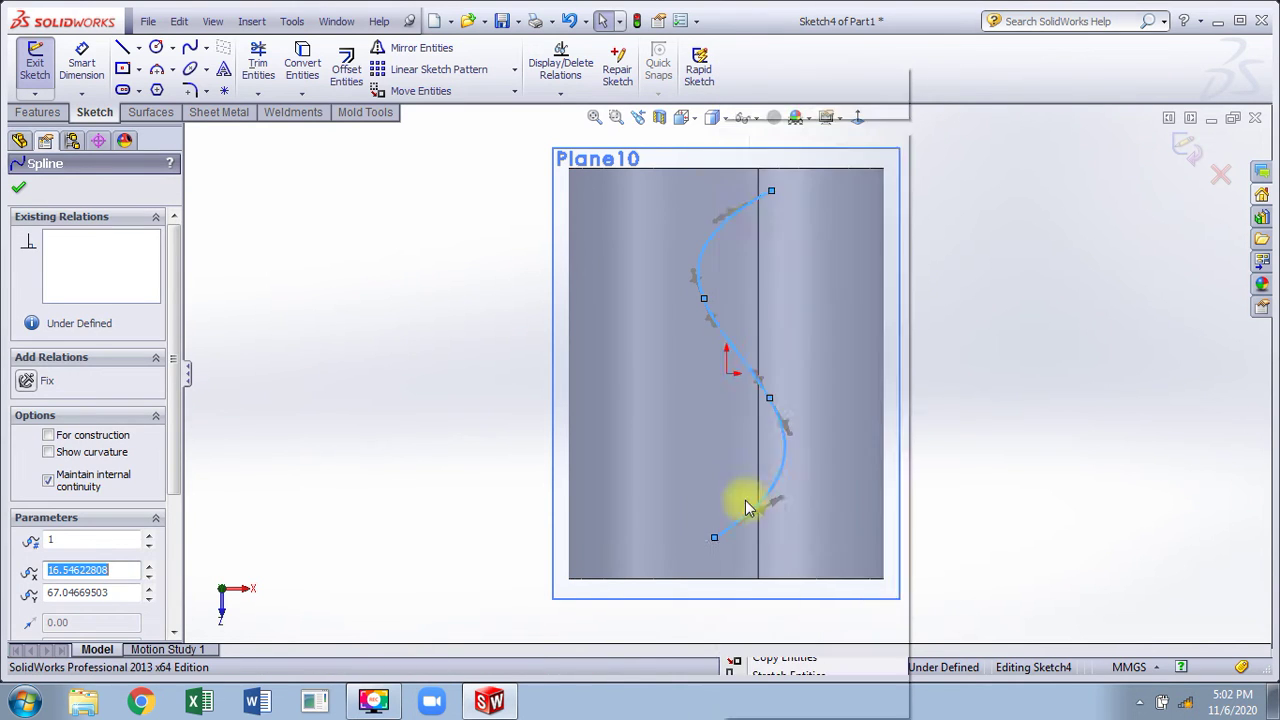
# Step: Draw a center rectangle about 68 mm by 118 mm above the origin and lower its upper edge inside the cylinder's outline
pyautogui.click(123, 69)
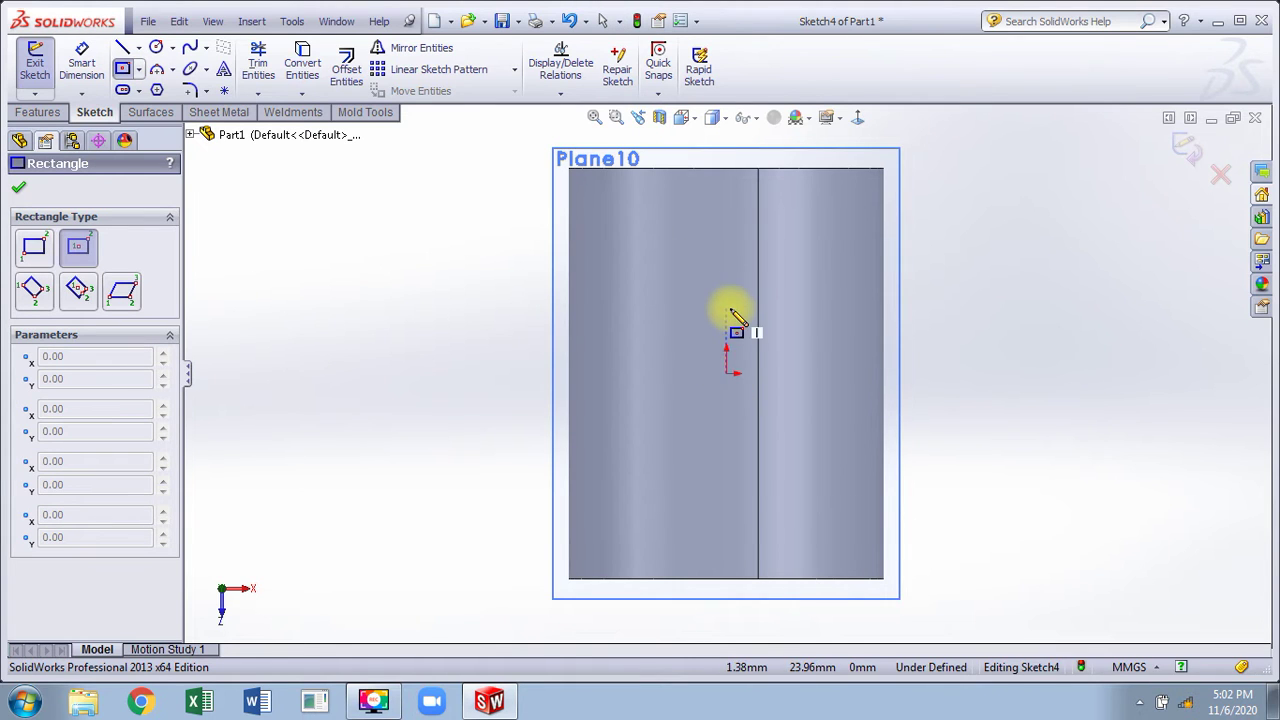
pyautogui.click(727, 312)
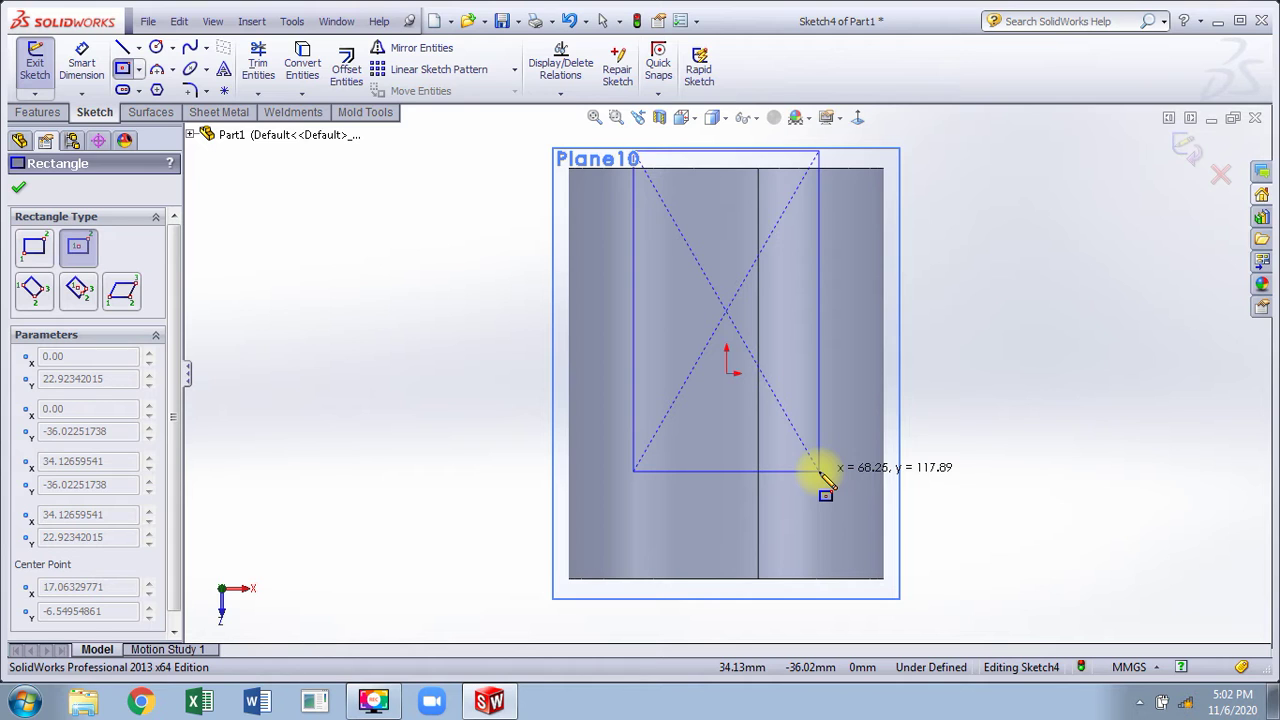
pyautogui.click(820, 471)
pyautogui.rightClick(456, 178)
pyautogui.click(490, 191)
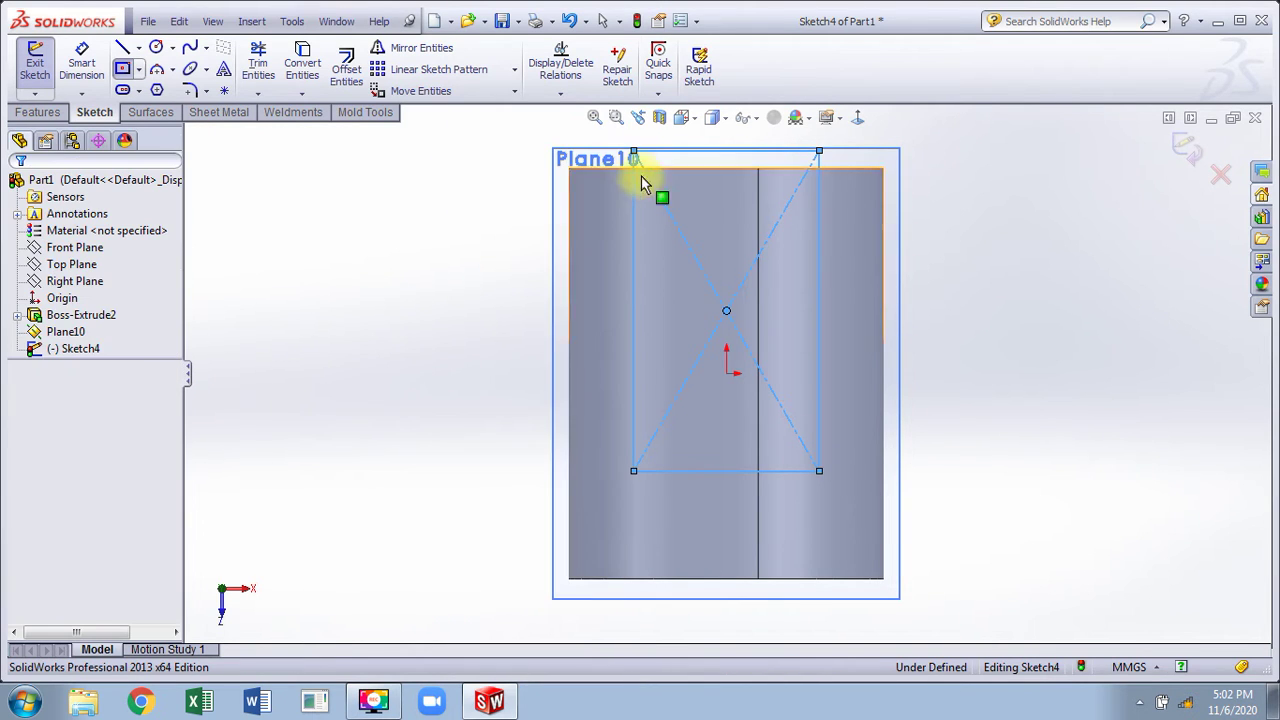
pyautogui.moveTo(655, 152); pyautogui.dragTo(657, 227)
pyautogui.click(430, 209)
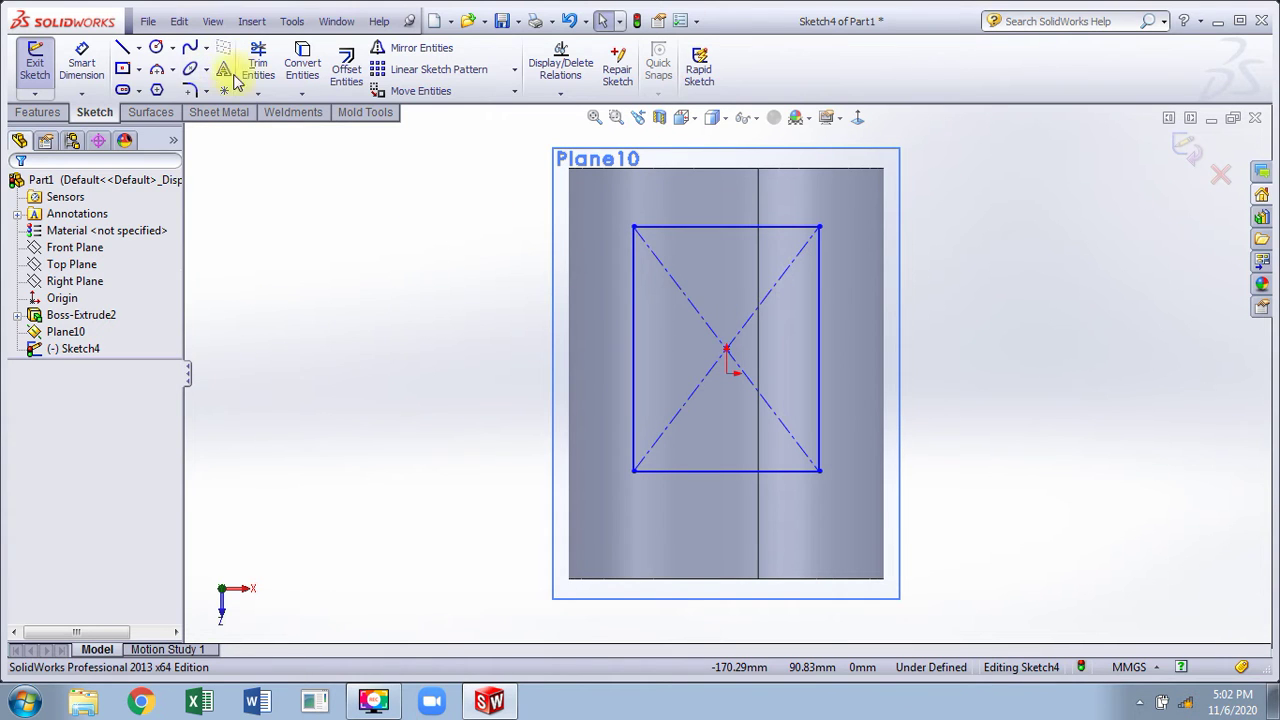
# Step: Draw a circle about 34 mm in radius from the lower edge's midpoint to the rectangle's corner, and raise that edge slightly
pyautogui.click(156, 47)
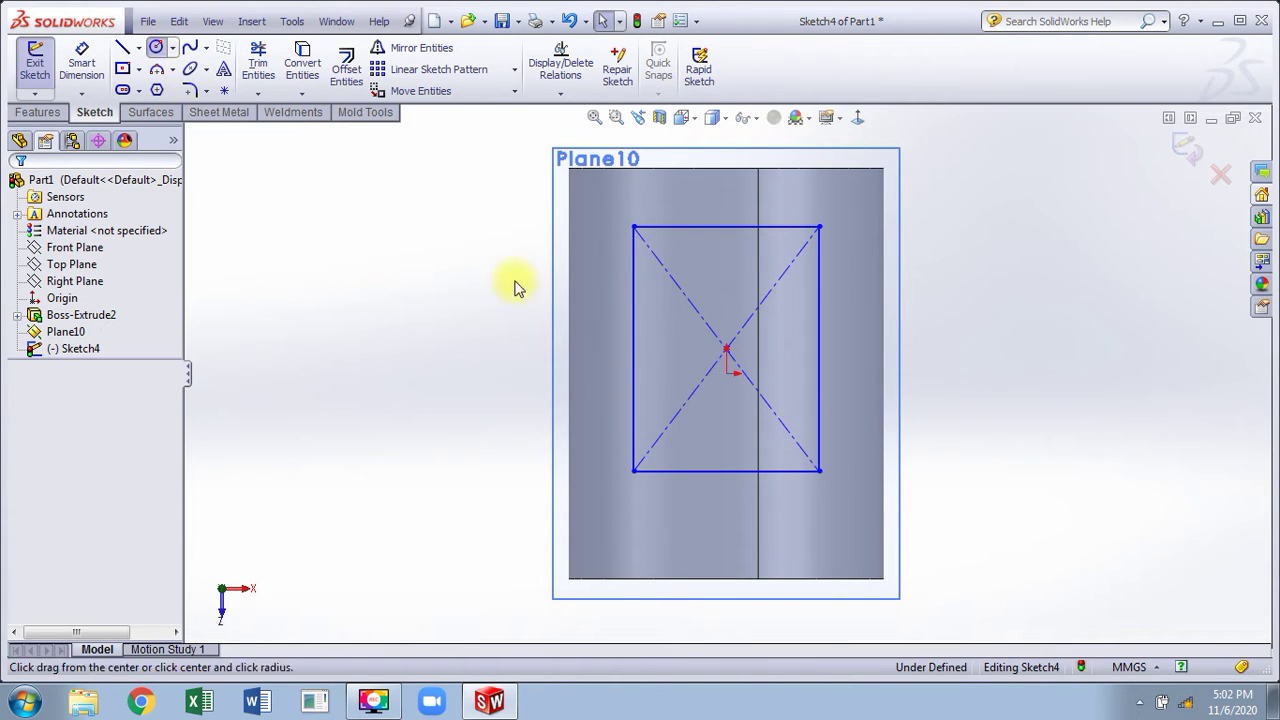
pyautogui.click(727, 471)
pyautogui.click(820, 471)
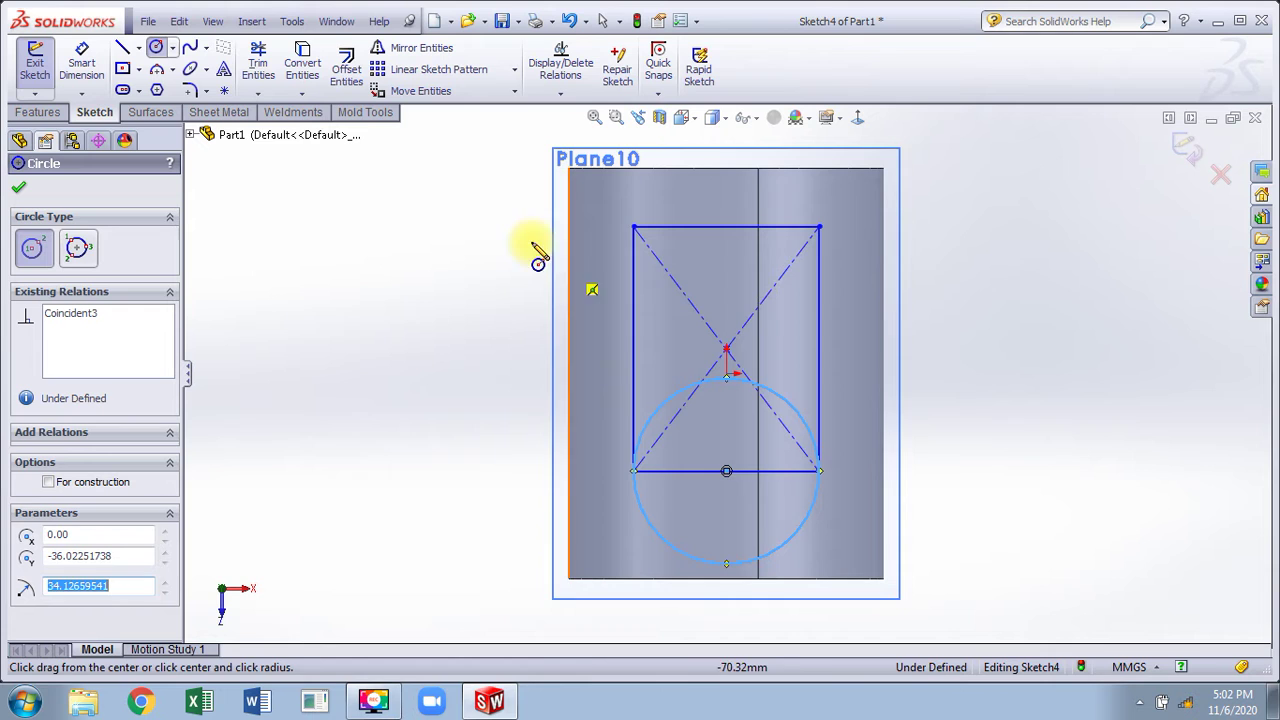
pyautogui.rightClick(430, 200)
pyautogui.click(462, 211)
pyautogui.moveTo(741, 472); pyautogui.dragTo(744, 440)
# Step: Trim the inner lines, the rectangle's horizontal edges and the upper half of the circle into an open U profile, and exit the sketch
pyautogui.click(255, 58)
pyautogui.moveTo(662, 333)
pyautogui.mouseDown()
pyautogui.moveTo(671, 351)
pyautogui.moveTo(797, 381)
pyautogui.moveTo(731, 306)
pyautogui.moveTo(735, 377)
pyautogui.moveTo(760, 318)
pyautogui.moveTo(756, 476)
pyautogui.mouseUp()
pyautogui.click(1195, 155)
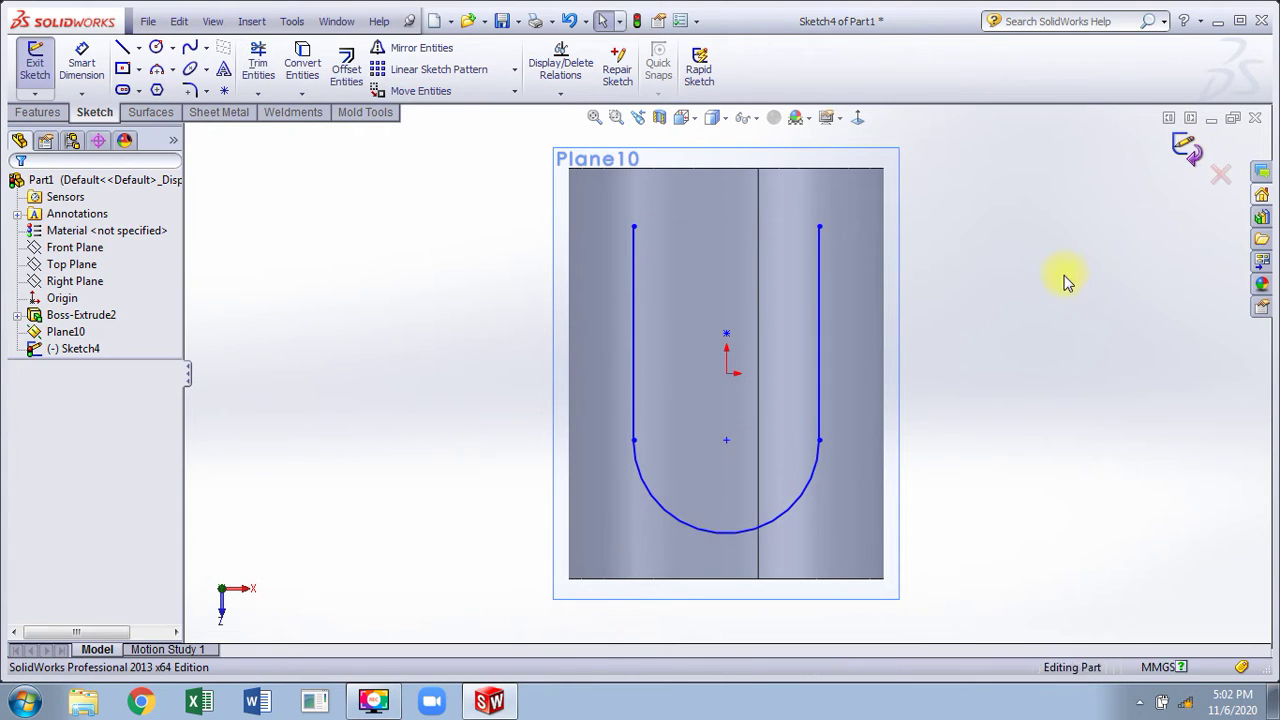
# Step: Hide the offset reference plane holding the U-shaped sketch
pyautogui.scroll(3, 974, 437)
pyautogui.moveTo(974, 437)
pyautogui.mouseDown(button='middle')
pyautogui.moveTo(909, 297)
pyautogui.moveTo(827, 221)
pyautogui.mouseUp(button='middle')
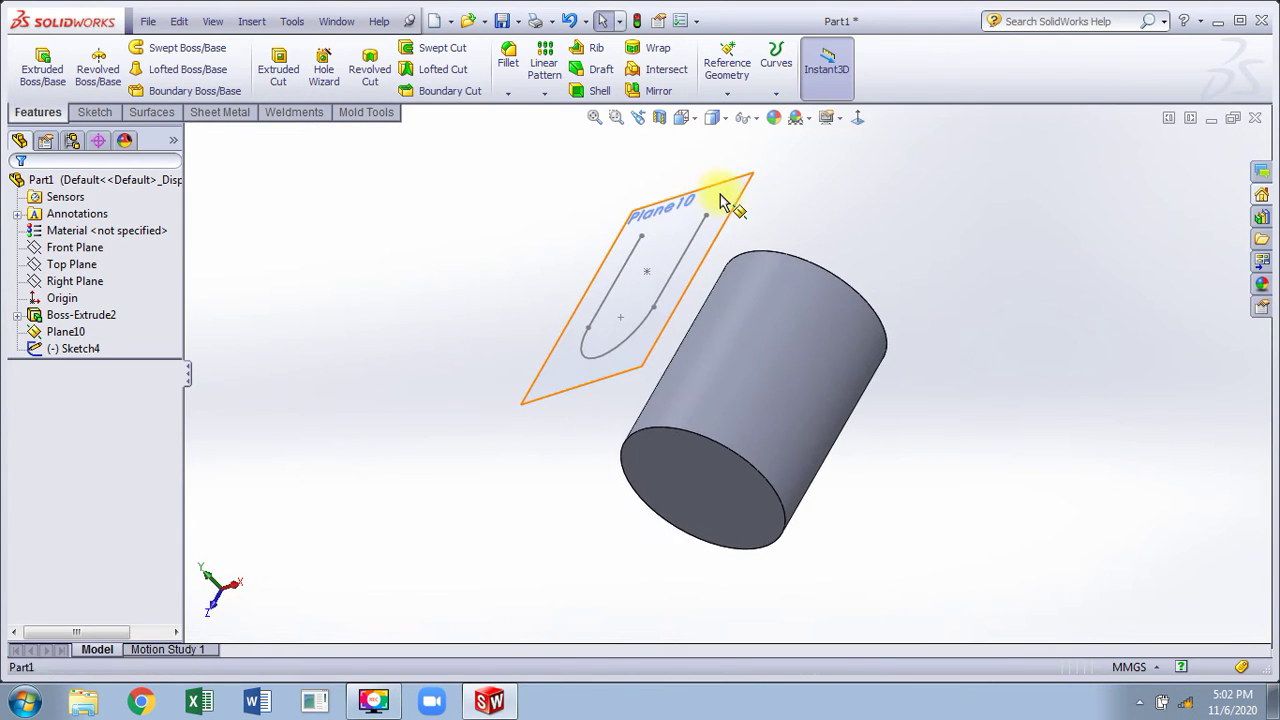
pyautogui.click(720, 200)
pyautogui.click(816, 146)
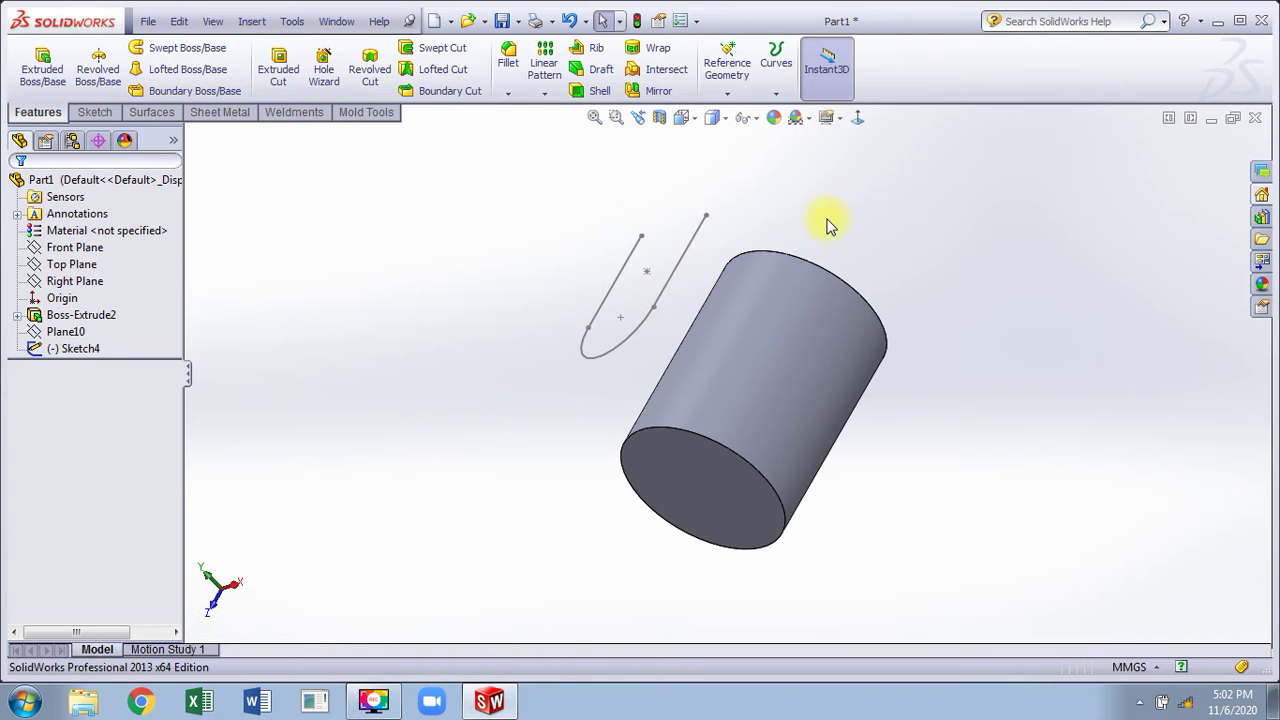
# Step: Project the U-shaped sketch onto the cylinder's curved face as a sketch-on-faces curve with the projection reversed
pyautogui.moveTo(829, 223)
pyautogui.mouseDown(button='middle')
pyautogui.moveTo(697, 300)
pyautogui.moveTo(826, 266)
pyautogui.moveTo(793, 322)
pyautogui.moveTo(659, 286)
pyautogui.mouseUp(button='middle')
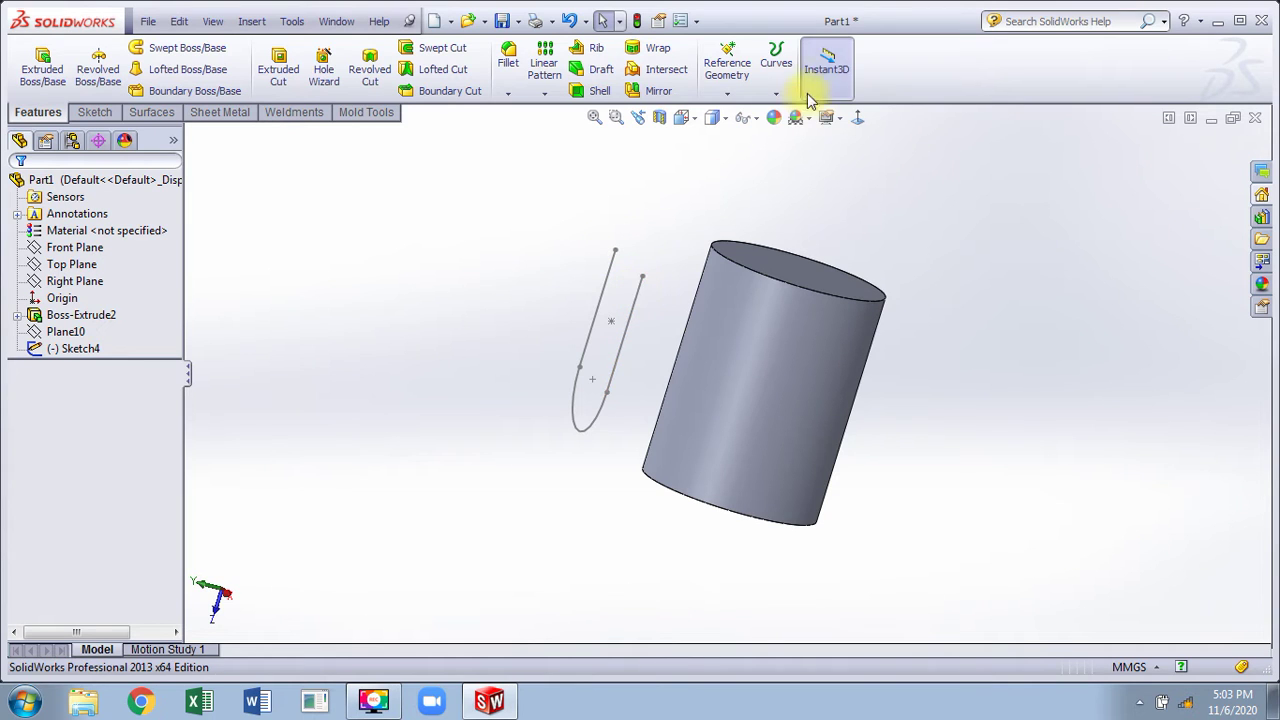
pyautogui.click(776, 68)
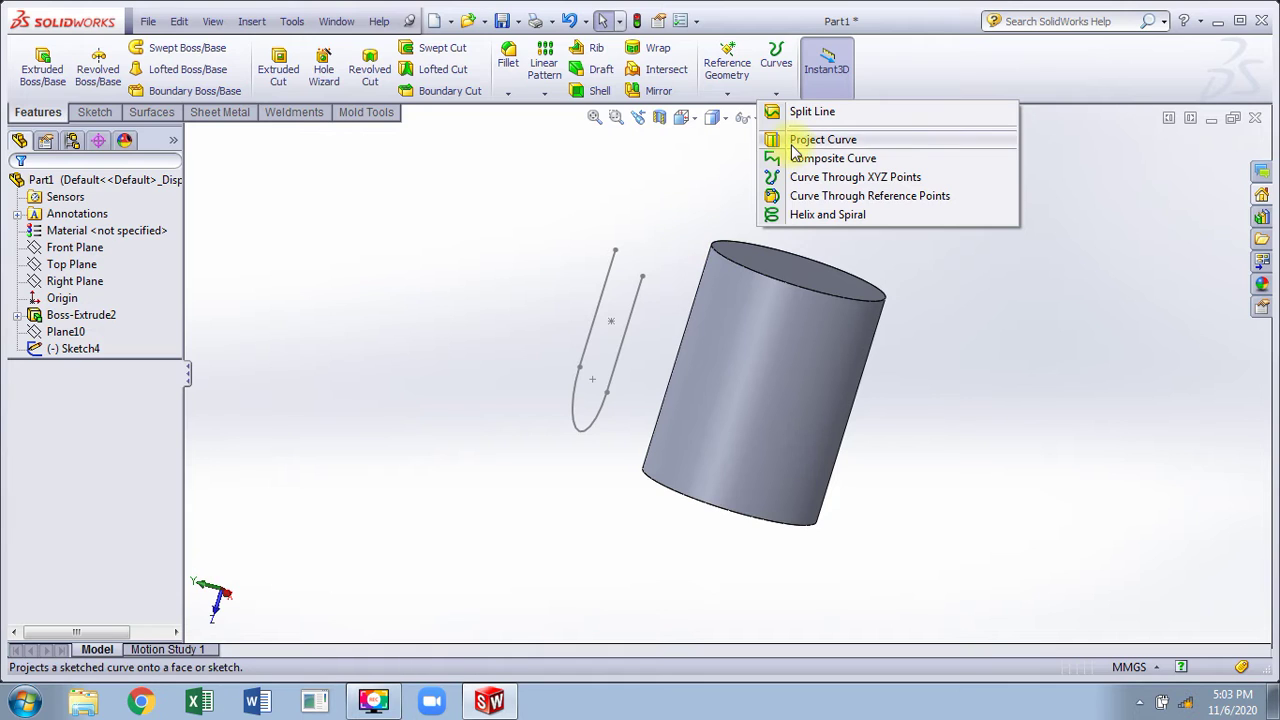
pyautogui.click(823, 139)
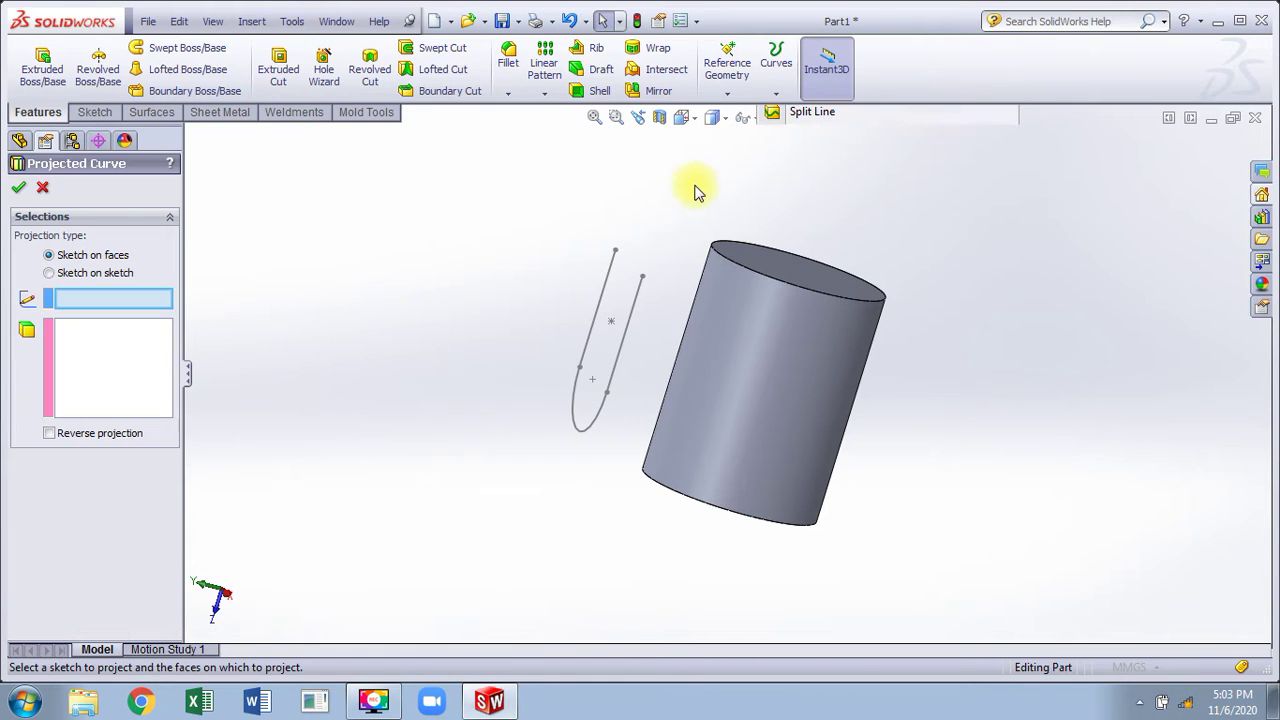
pyautogui.click(643, 297)
pyautogui.click(737, 346)
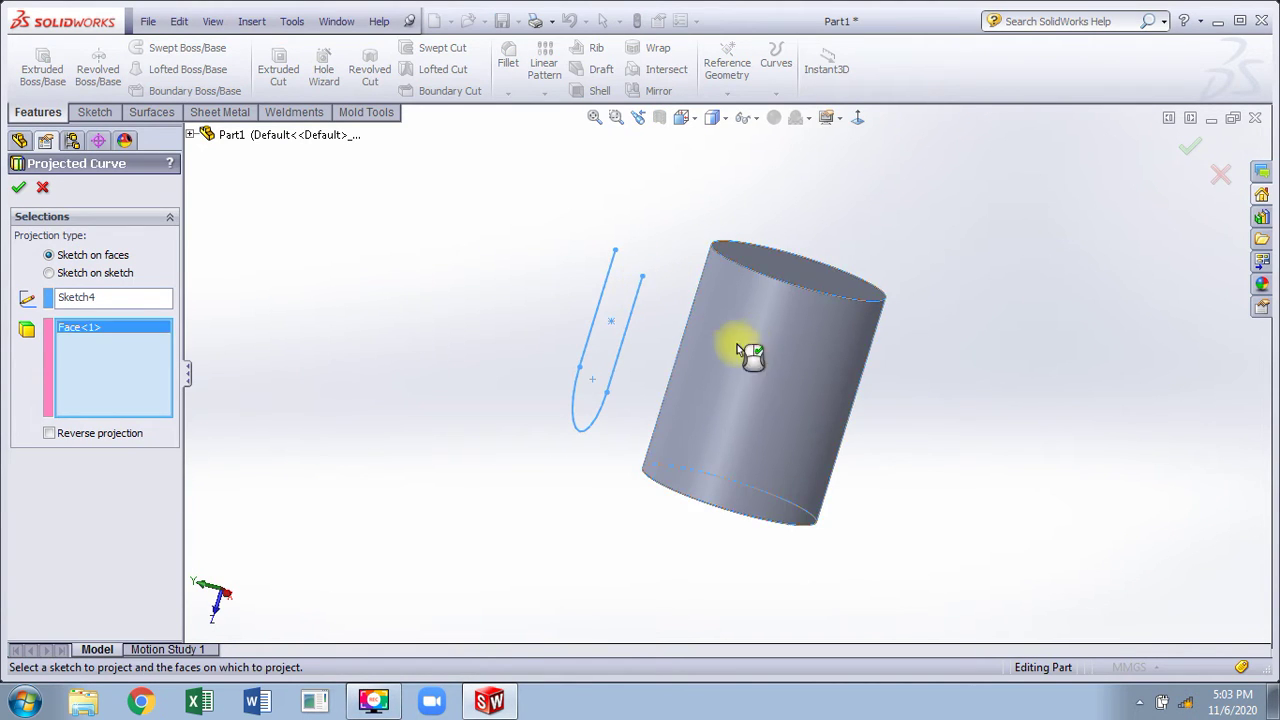
pyautogui.click(610, 337)
pyautogui.moveTo(1147, 228); pyautogui.dragTo(1154, 126, button='middle')
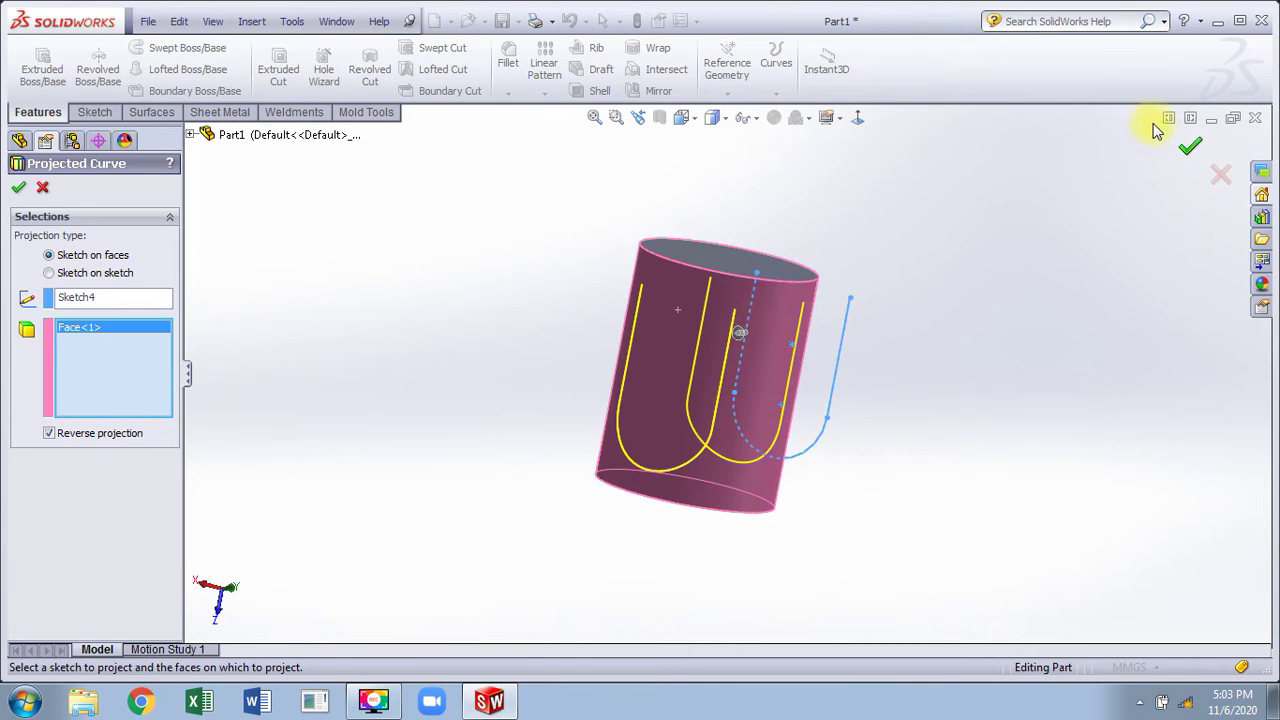
pyautogui.click(1188, 147)
# Step: Create a reference plane coincident with one endpoint of the projected curve and perpendicular to its straight segment
pyautogui.moveTo(1044, 206); pyautogui.dragTo(923, 434, button='middle')
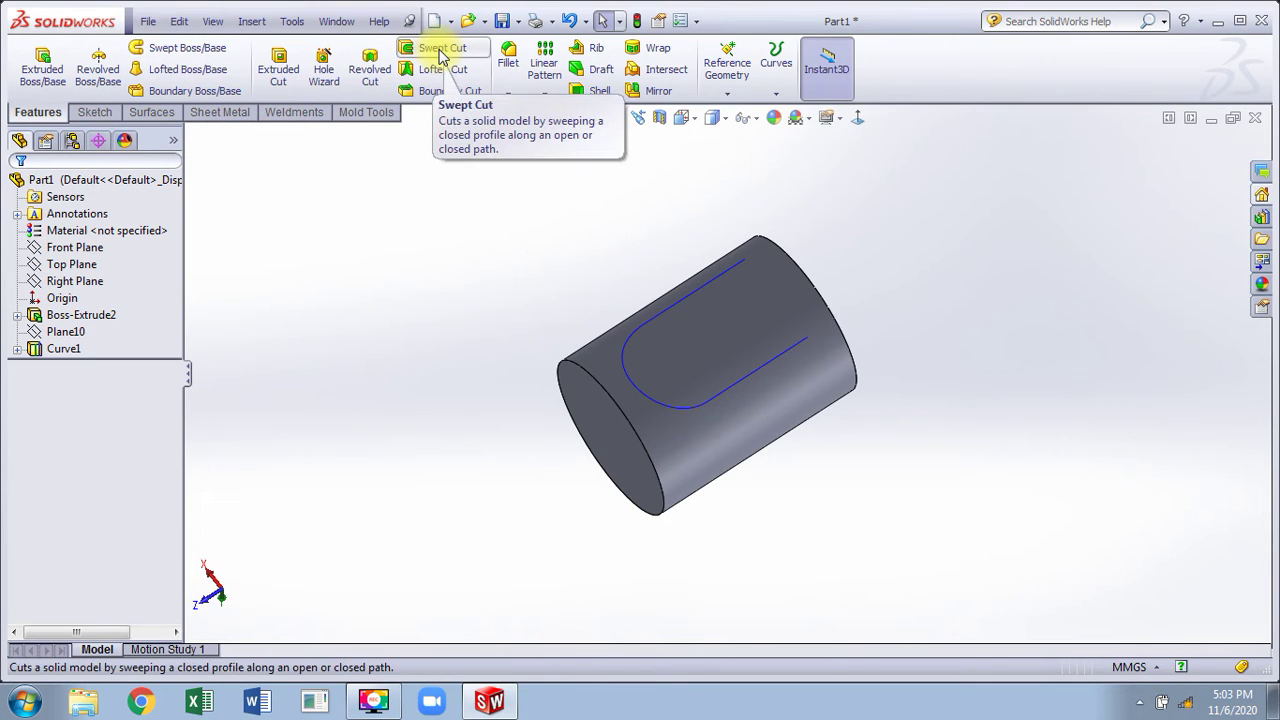
pyautogui.click(726, 90)
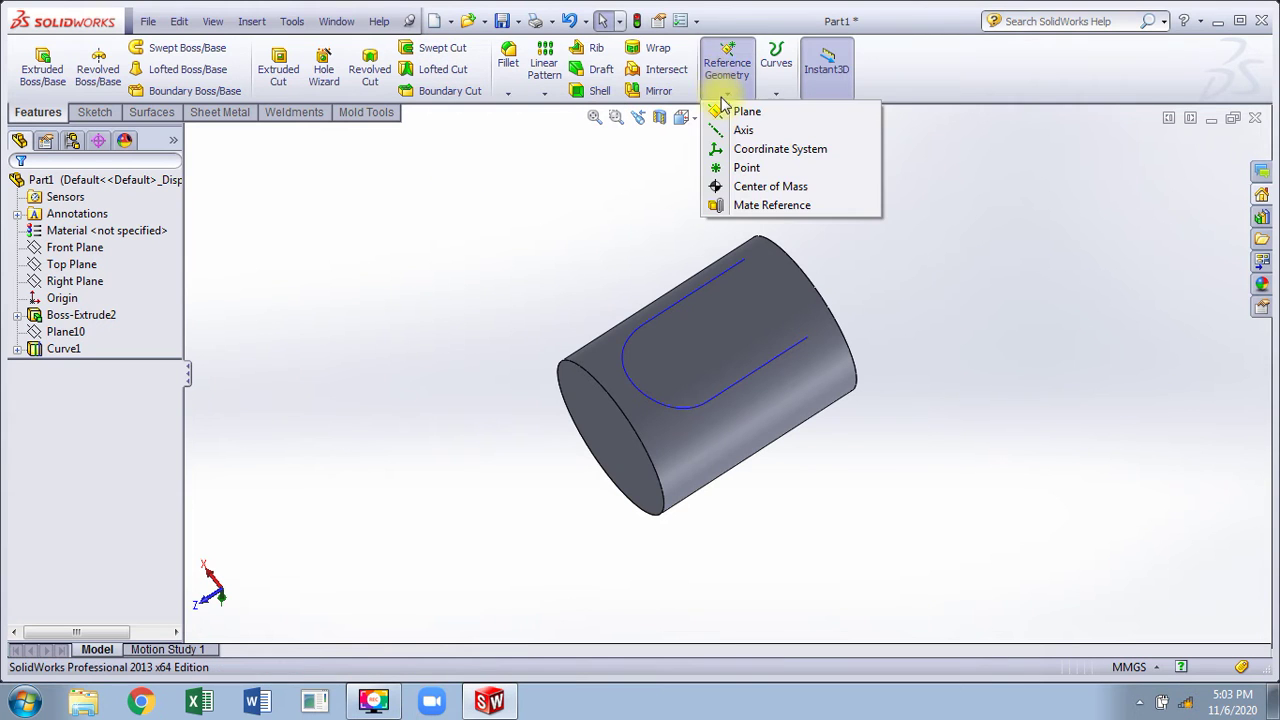
pyautogui.click(745, 111)
pyautogui.scroll(-6, 831, 340)
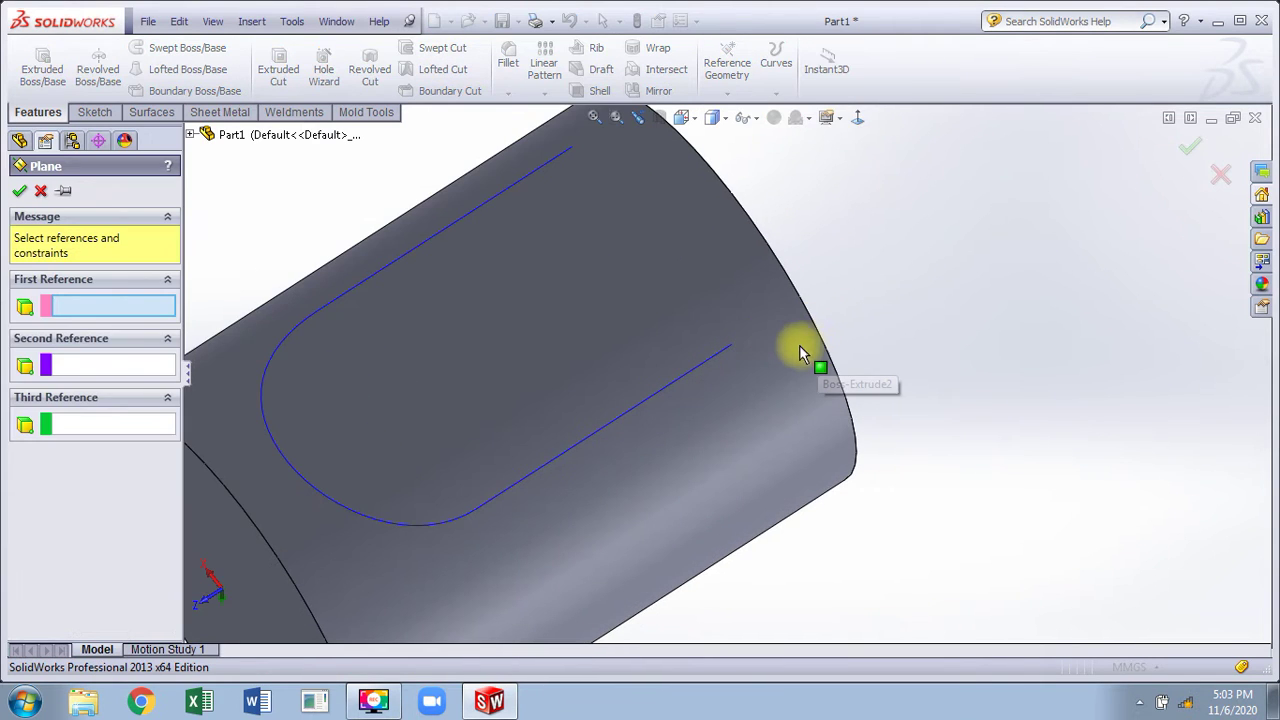
pyautogui.click(732, 347)
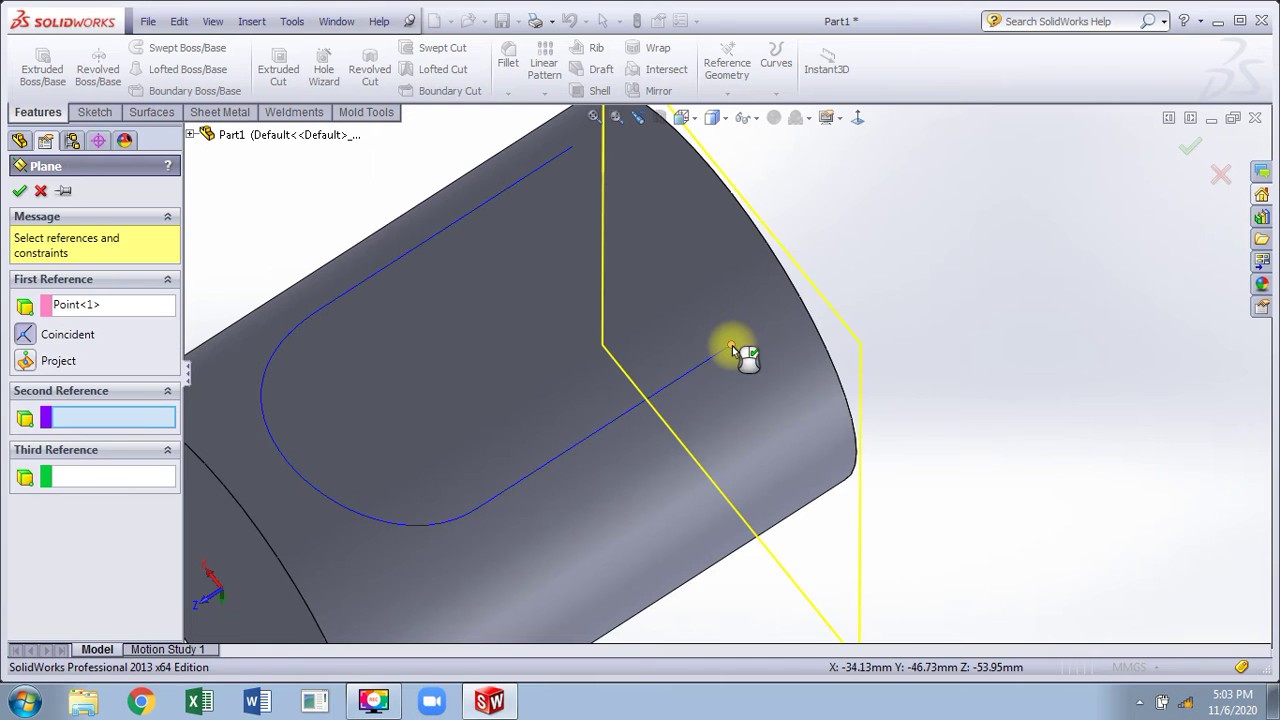
pyautogui.click(677, 383)
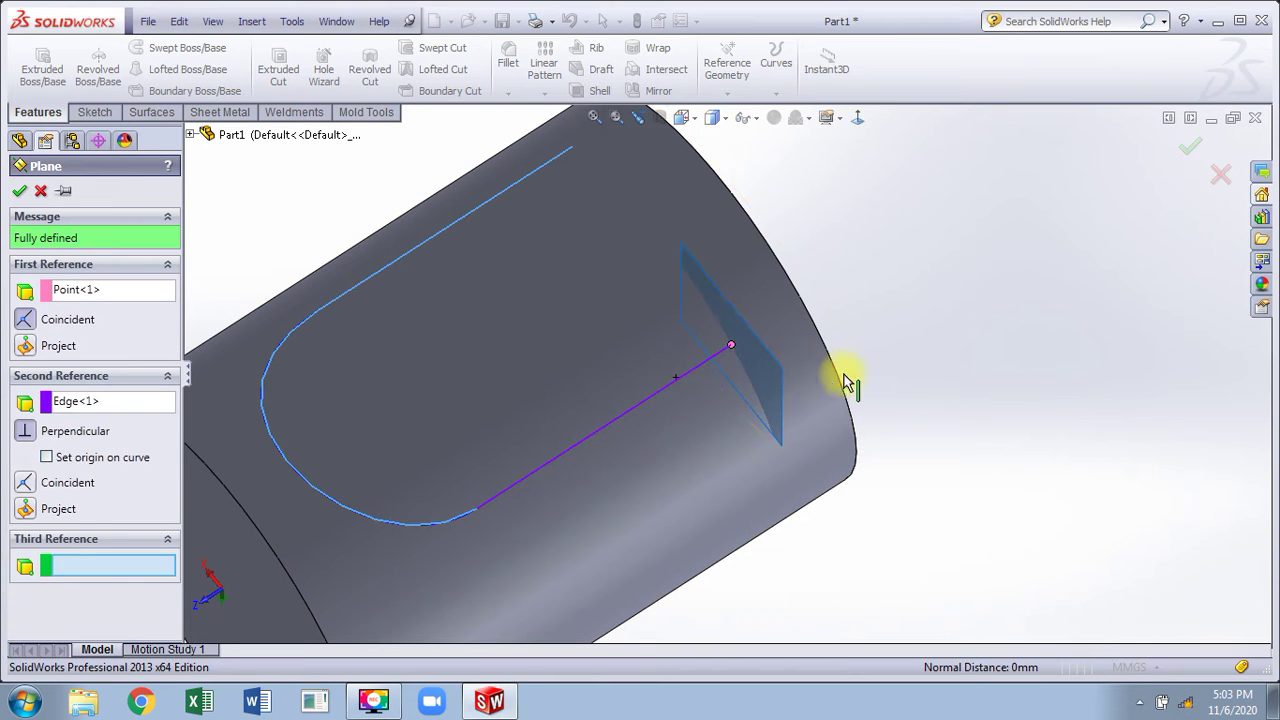
pyautogui.moveTo(849, 371)
pyautogui.mouseDown(button='middle')
pyautogui.moveTo(846, 274)
pyautogui.moveTo(864, 240)
pyautogui.moveTo(745, 214)
pyautogui.mouseUp(button='middle')
pyautogui.click(1190, 148)
# Step: Sketch a small circle centered on the curve's endpoint on the new perpendicular plane, exit the sketch and hide the plane
pyautogui.moveTo(914, 162); pyautogui.dragTo(700, 263, button='middle')
pyautogui.click(700, 263)
pyautogui.click(767, 206)
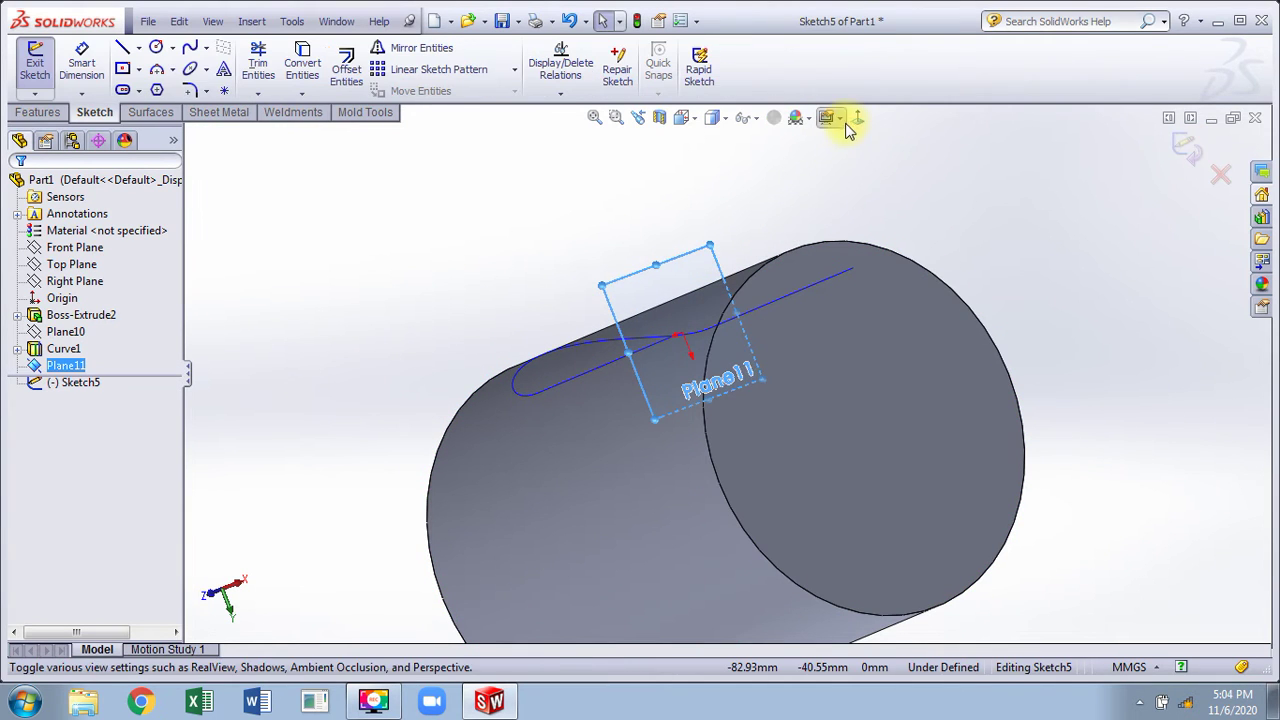
pyautogui.click(858, 118)
pyautogui.click(1062, 294)
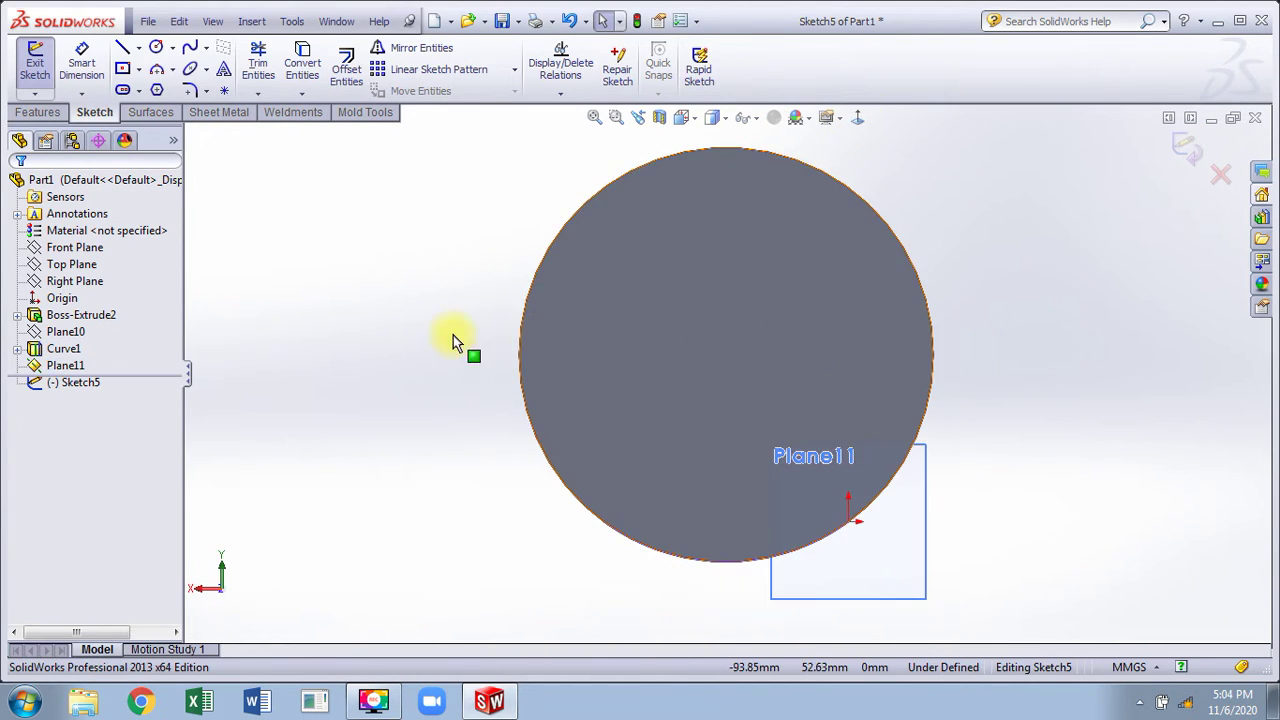
pyautogui.click(156, 48)
pyautogui.scroll(-2, 893, 540)
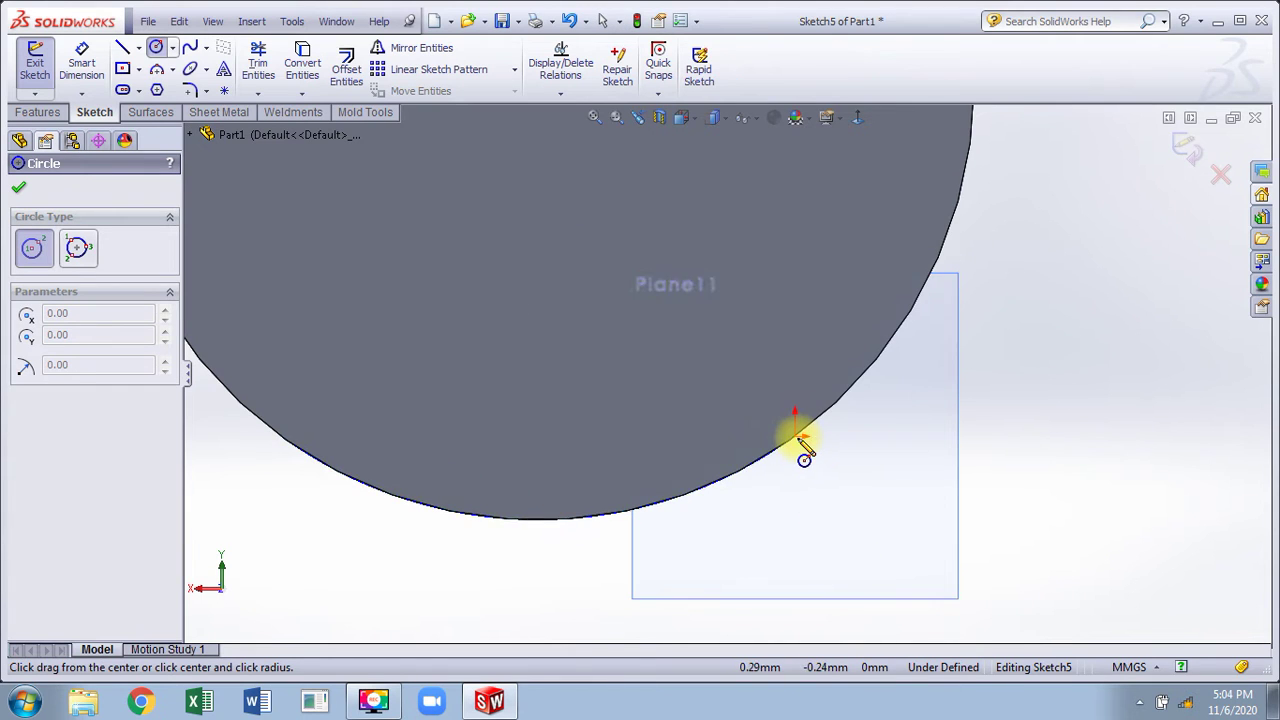
pyautogui.click(795, 437)
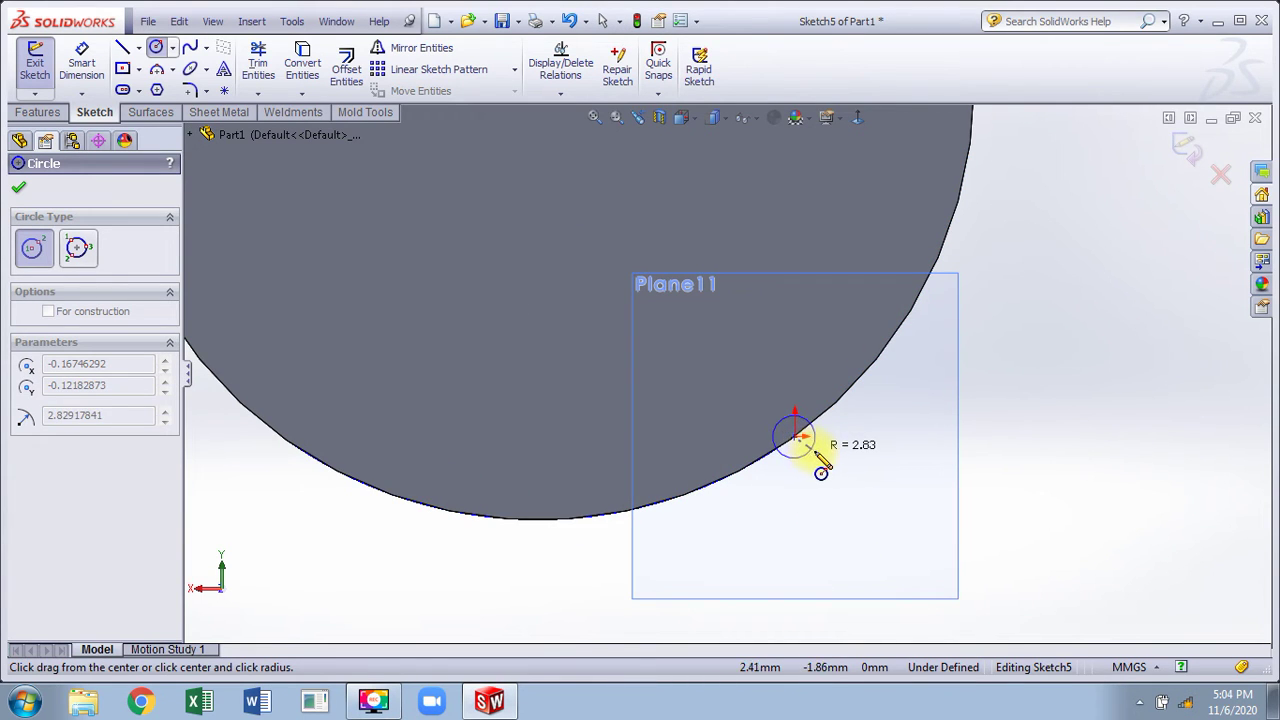
pyautogui.click(816, 458)
pyautogui.click(1190, 147)
pyautogui.click(958, 381)
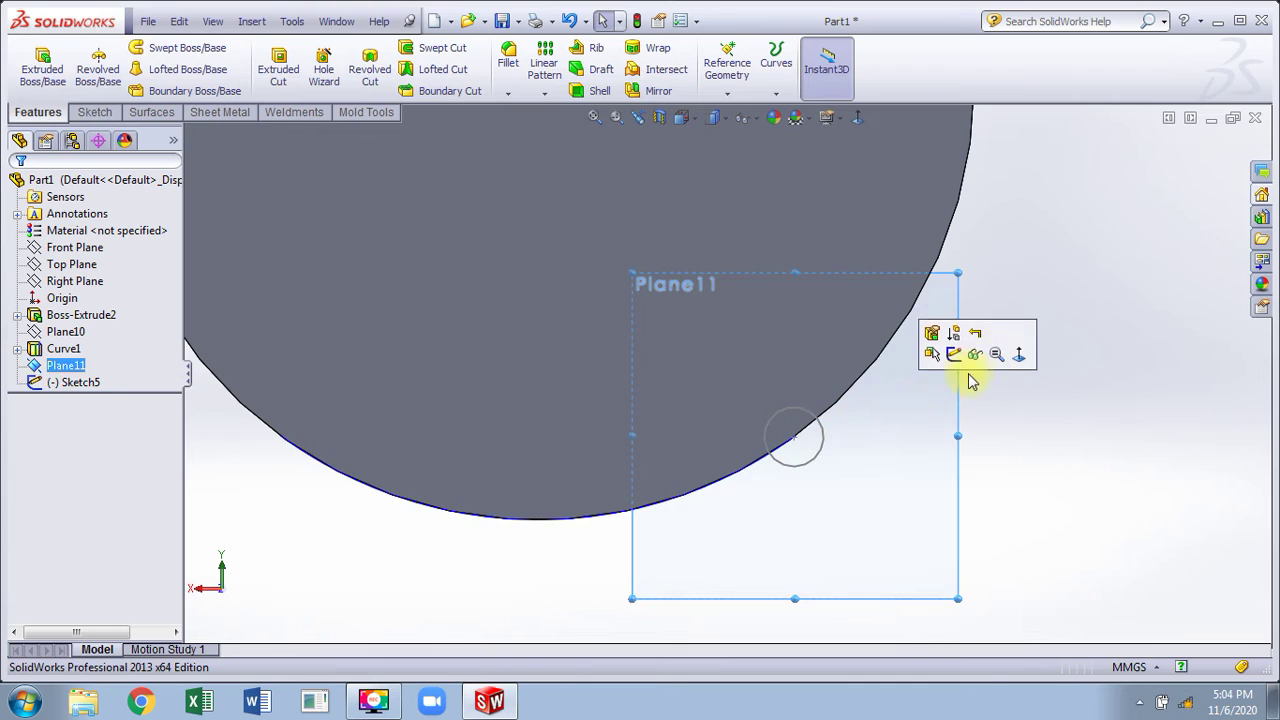
pyautogui.click(975, 355)
# Step: Create a swept cut in the cylinder using the small circle as profile and the projected curve as path
pyautogui.moveTo(900, 325)
pyautogui.mouseDown(button='middle')
pyautogui.moveTo(794, 211)
pyautogui.moveTo(723, 457)
pyautogui.moveTo(686, 389)
pyautogui.moveTo(680, 609)
pyautogui.moveTo(716, 521)
pyautogui.moveTo(749, 486)
pyautogui.moveTo(709, 443)
pyautogui.mouseUp(button='middle')
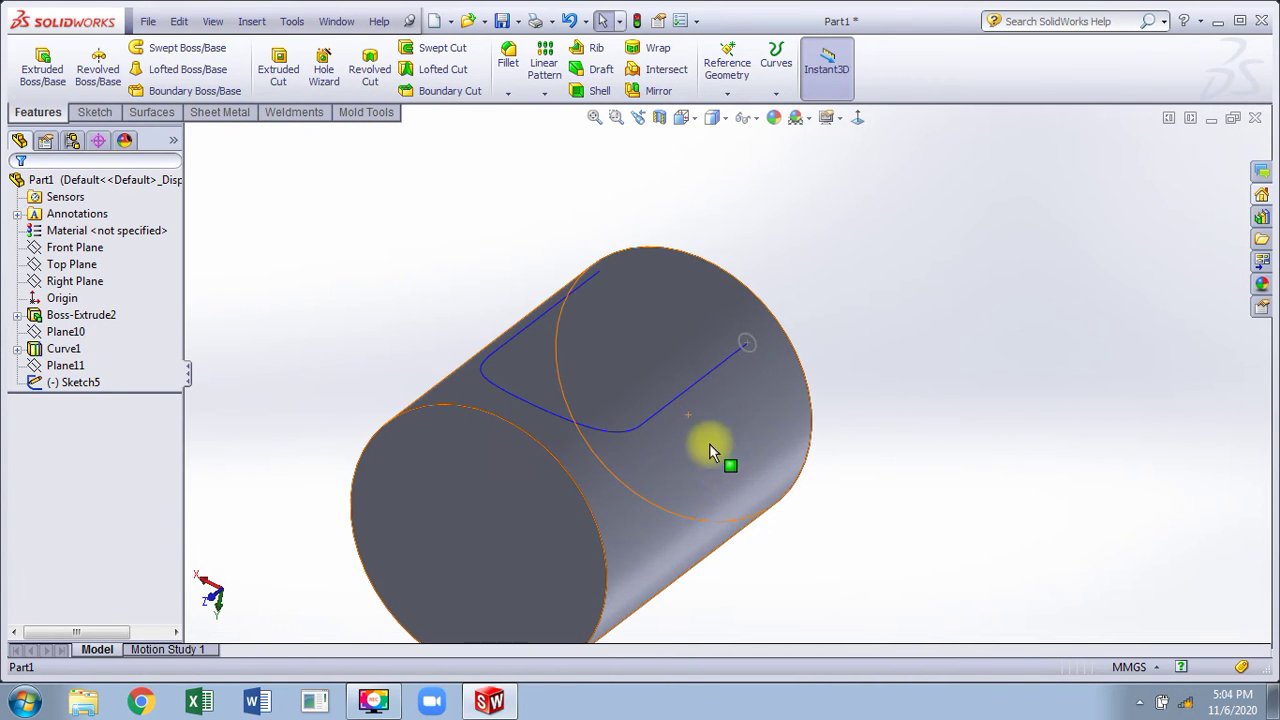
pyautogui.click(430, 48)
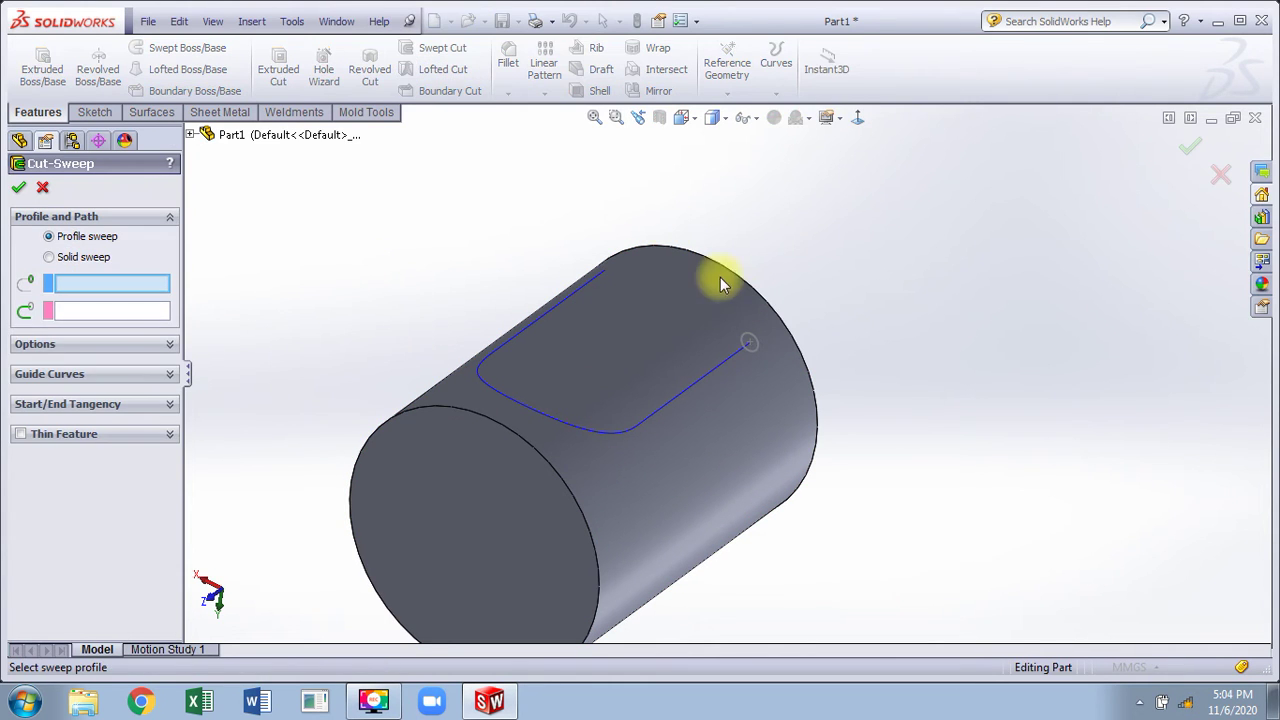
pyautogui.click(755, 344)
pyautogui.click(727, 366)
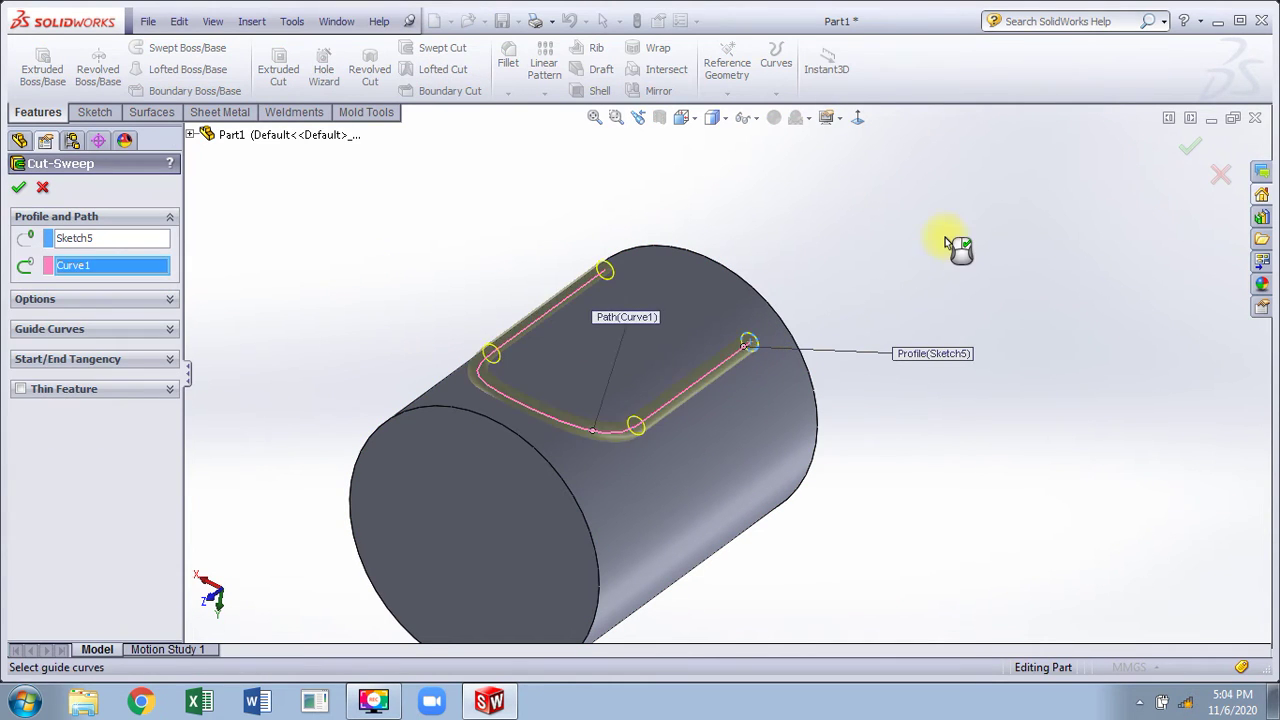
pyautogui.click(1191, 150)
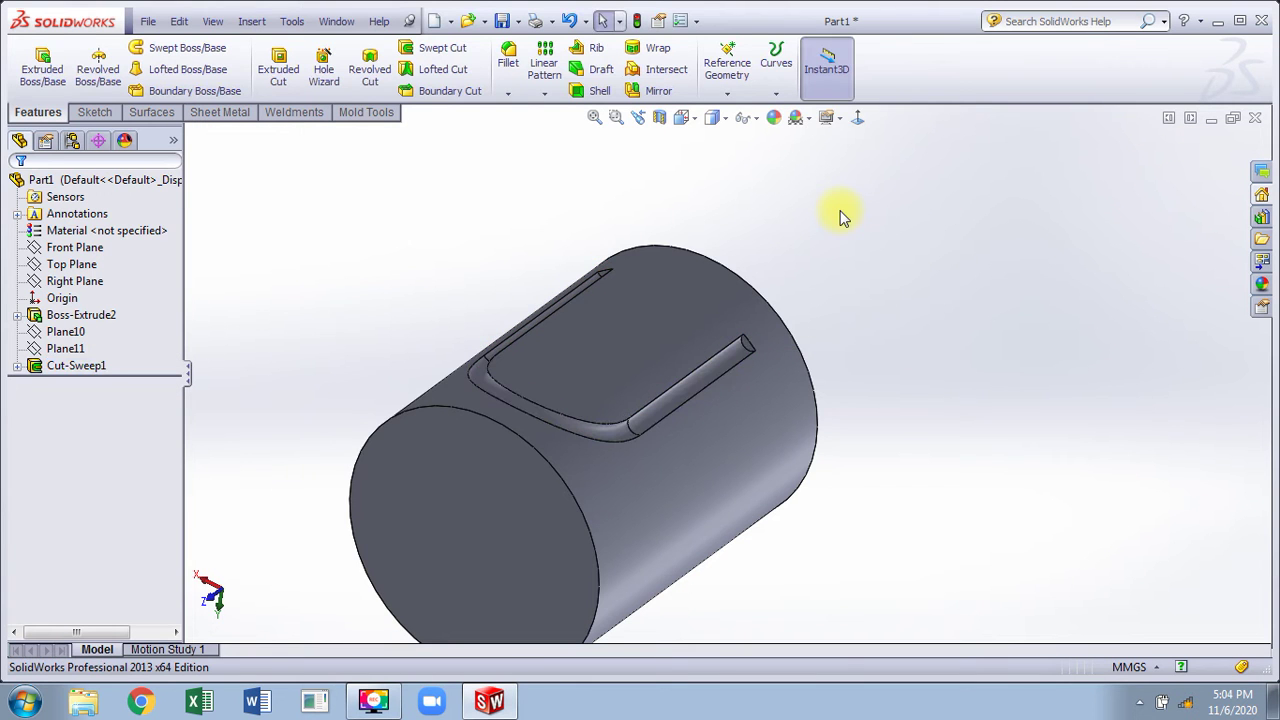
# Step: Examine the U-shaped swept groove and the shape of its end on the cylinder
pyautogui.moveTo(843, 214); pyautogui.dragTo(834, 407, button='middle')
pyautogui.scroll(3, 771, 304)
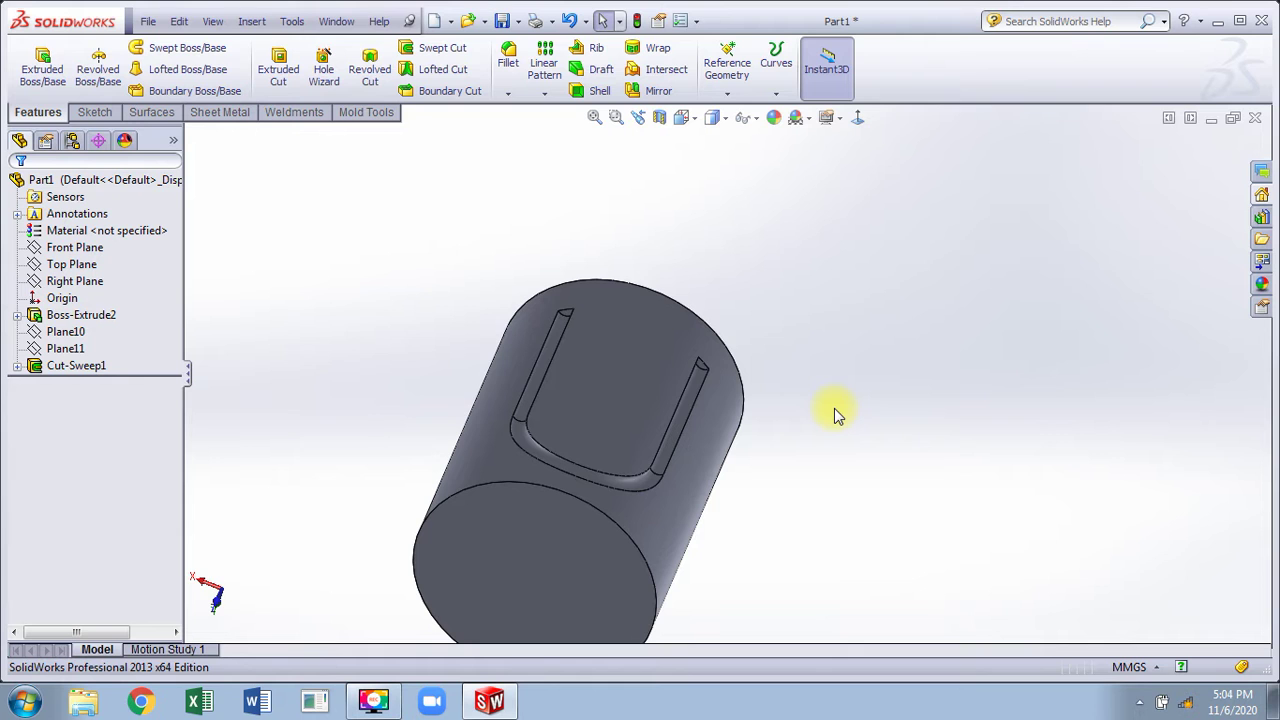
pyautogui.scroll(-8, 701, 360)
pyautogui.moveTo(701, 360); pyautogui.dragTo(662, 263, button='middle')
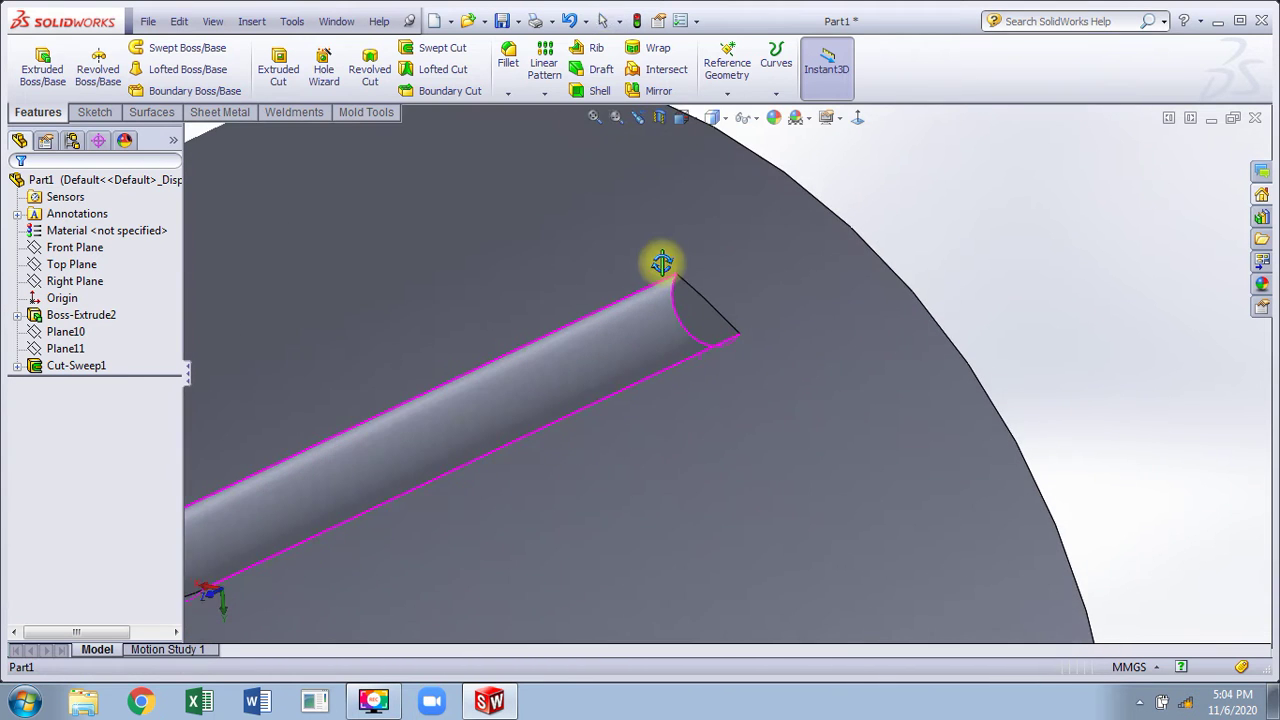
pyautogui.scroll(5, 716, 330)
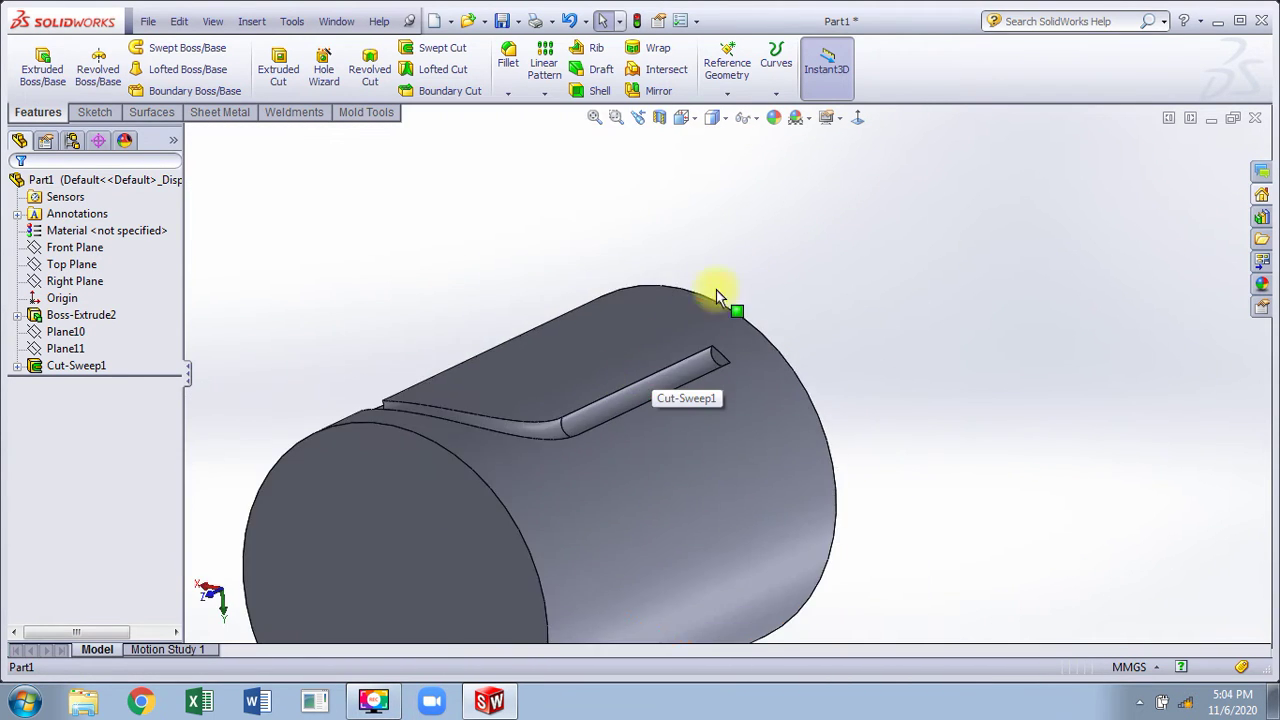
pyautogui.scroll(2, 717, 297)
pyautogui.moveTo(717, 297); pyautogui.dragTo(723, 328, button='middle')
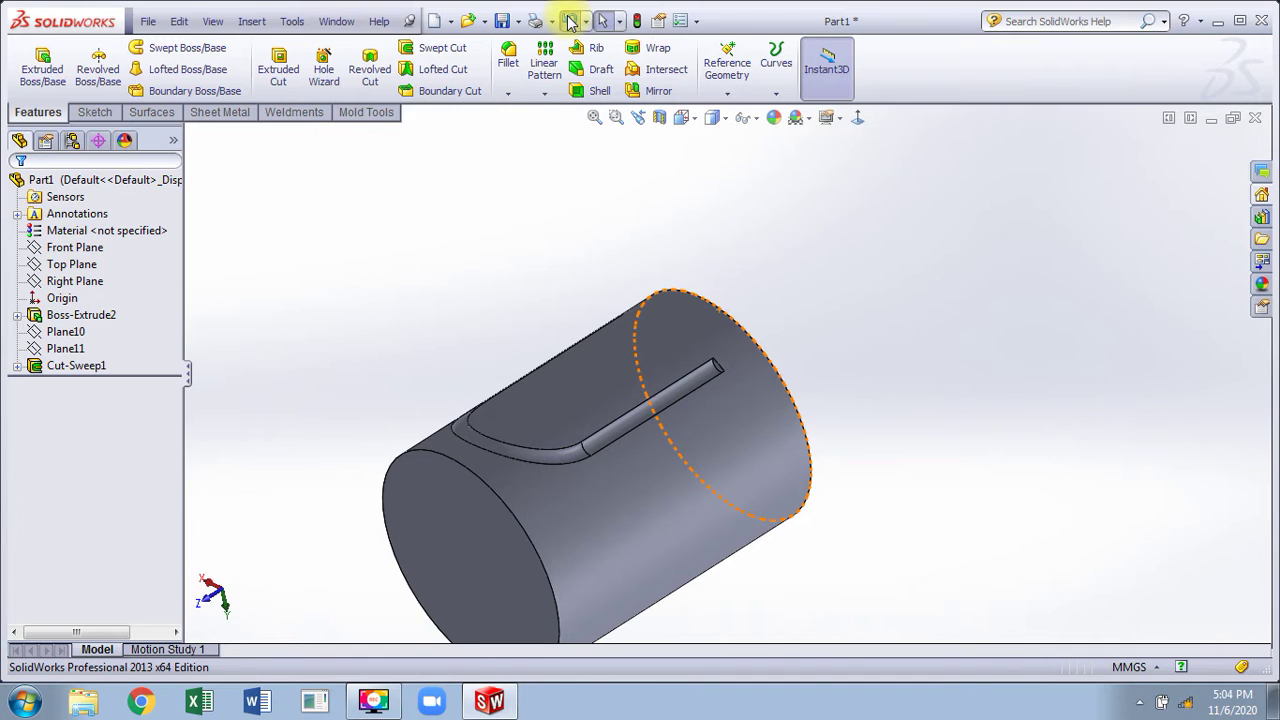
# Step: Undo the swept groove, projected curve, U-shaped sketch and cylinder until the part is empty
pyautogui.click(569, 22)
pyautogui.click(569, 22)
pyautogui.click(569, 22)
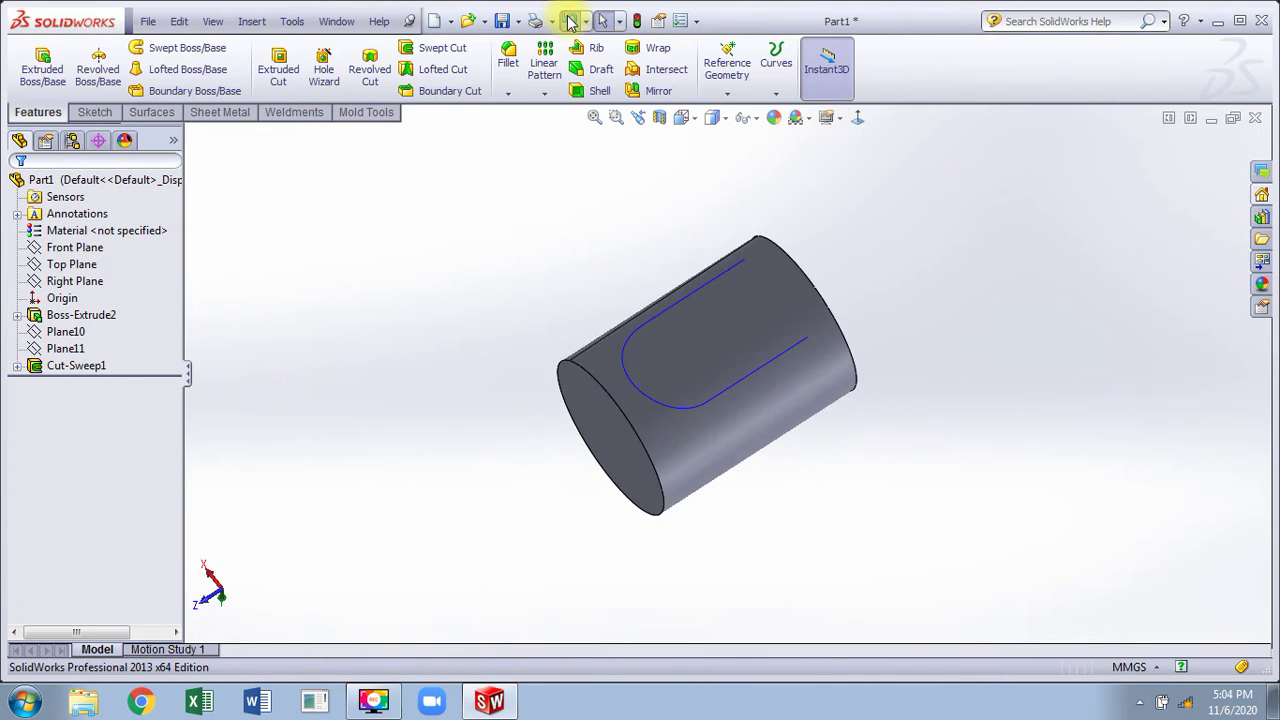
pyautogui.click(570, 22)
pyautogui.click(570, 22)
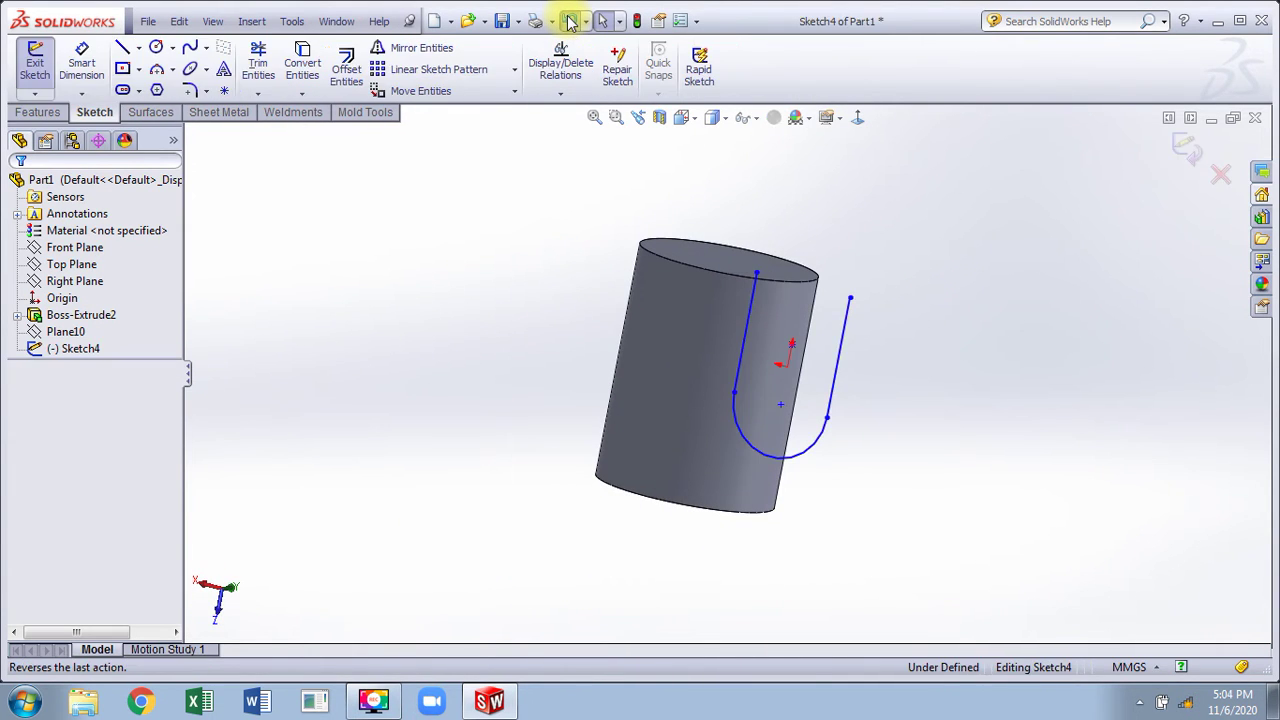
pyautogui.click(569, 22)
pyautogui.click(569, 22)
pyautogui.click(569, 22)
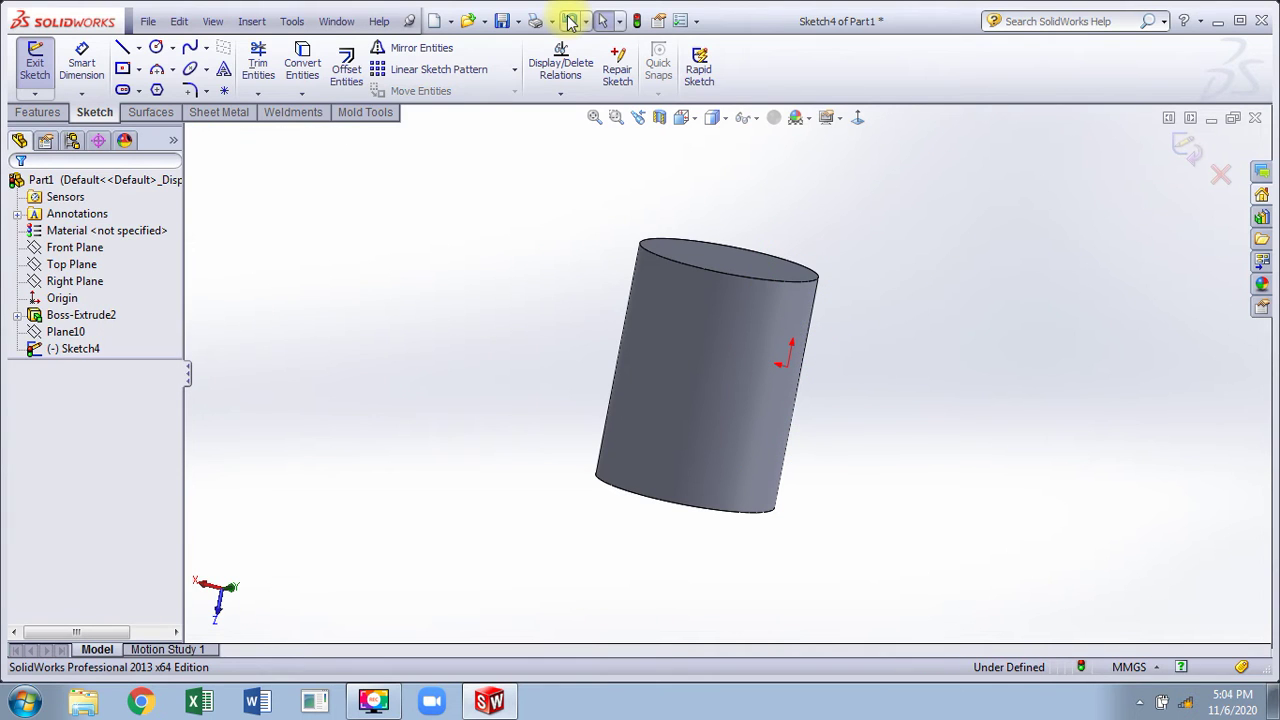
pyautogui.click(569, 22)
pyautogui.click(569, 22)
pyautogui.click(569, 22)
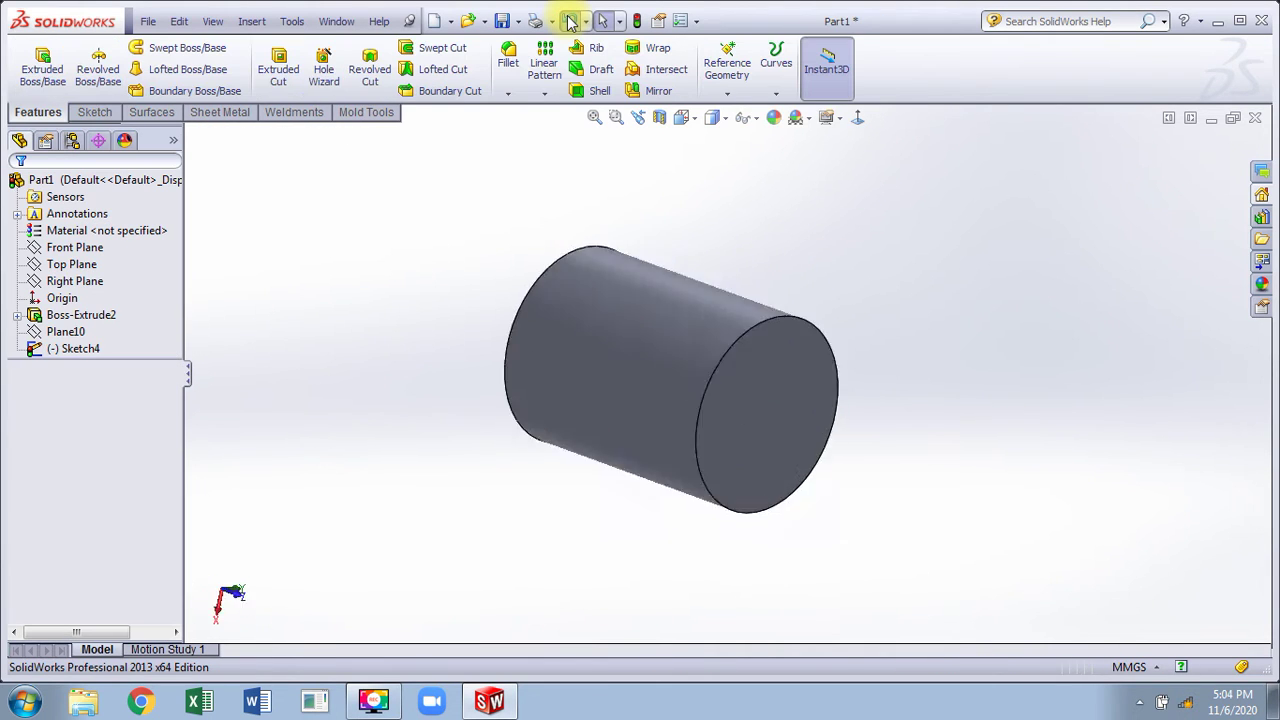
pyautogui.click(569, 22)
pyautogui.click(569, 22)
pyautogui.click(569, 22)
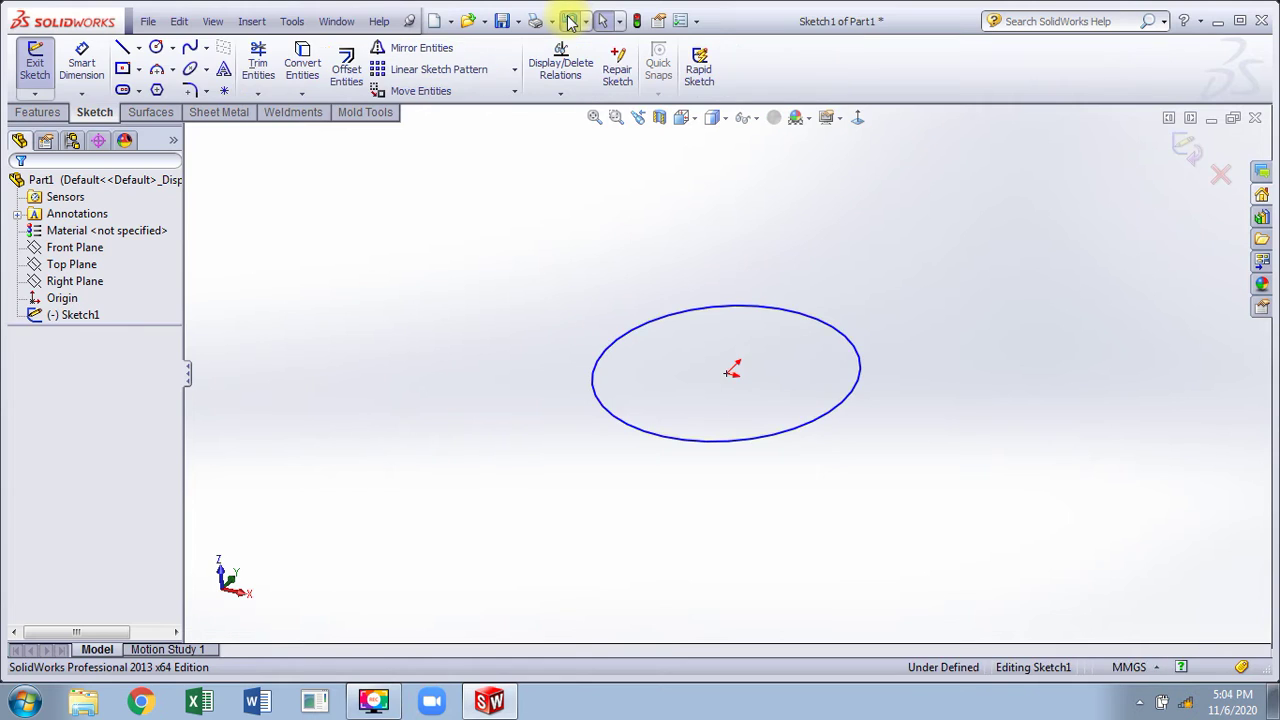
pyautogui.click(569, 22)
pyautogui.click(569, 22)
# Step: On the Front Plane, sketch a horizontal line about 198 mm long from the origin and a tangent 90° arc about 91 mm in radius
pyautogui.click(110, 250)
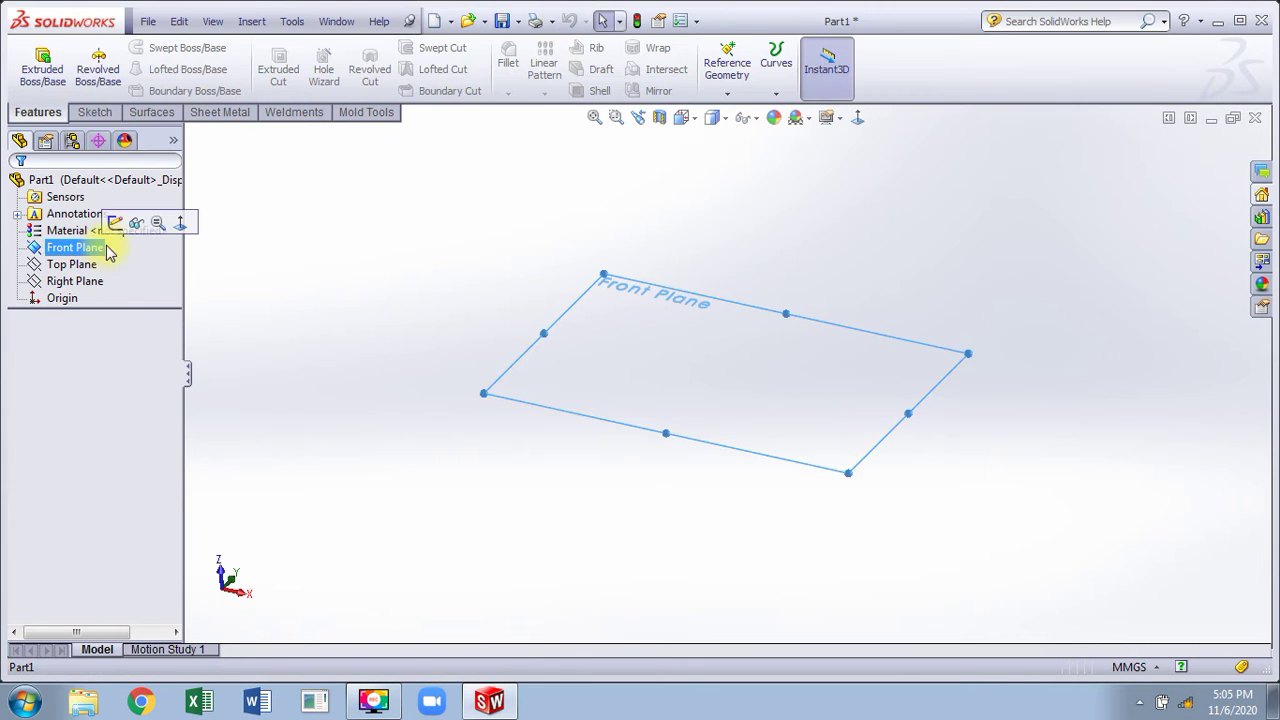
pyautogui.click(116, 222)
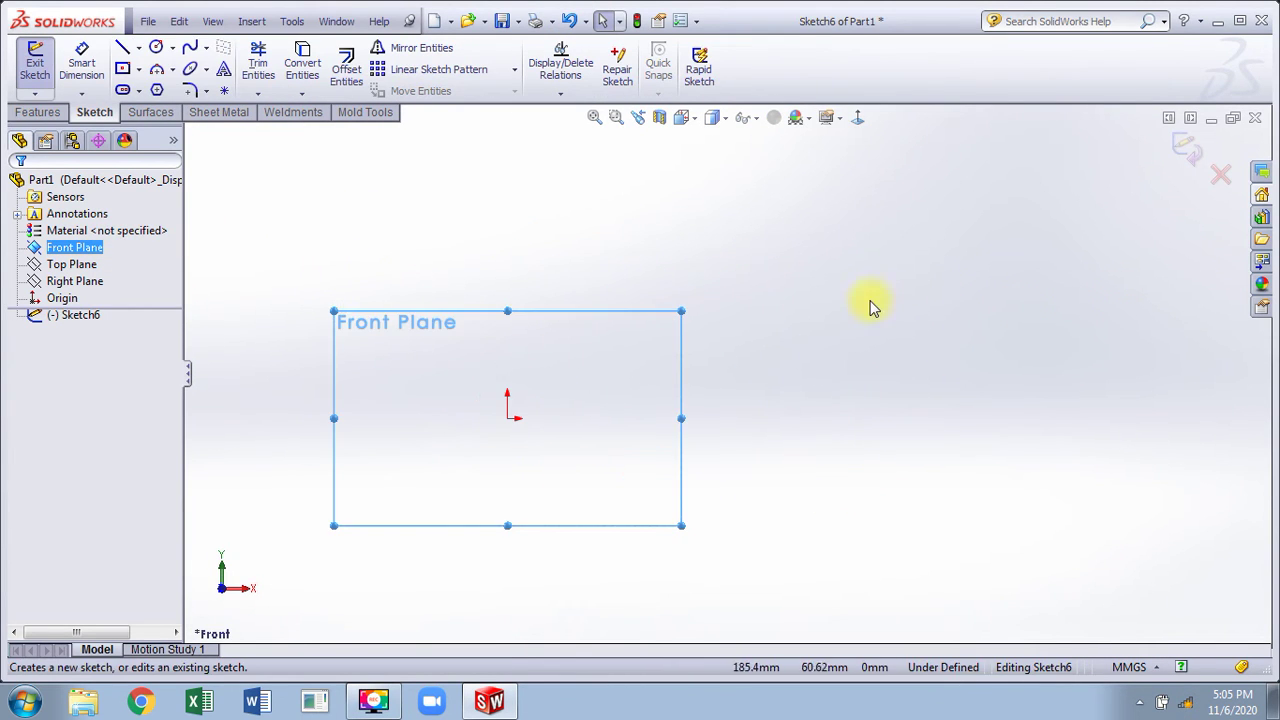
pyautogui.click(122, 47)
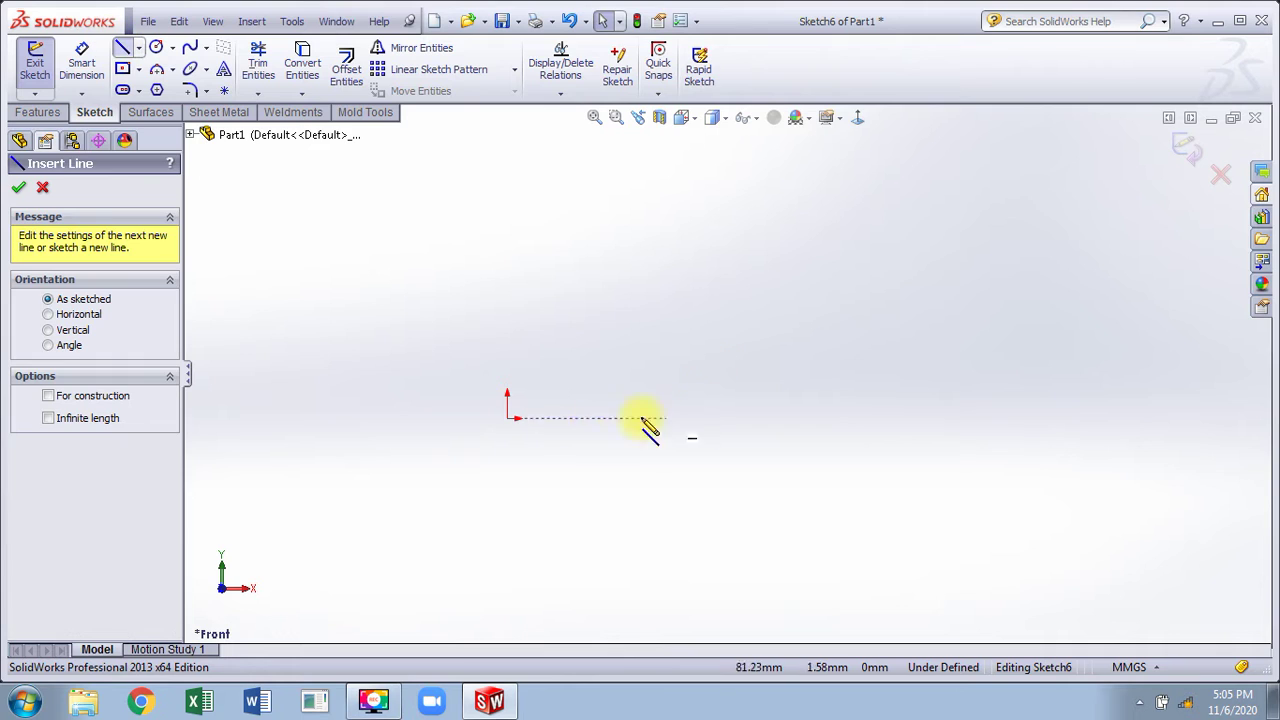
pyautogui.click(516, 418)
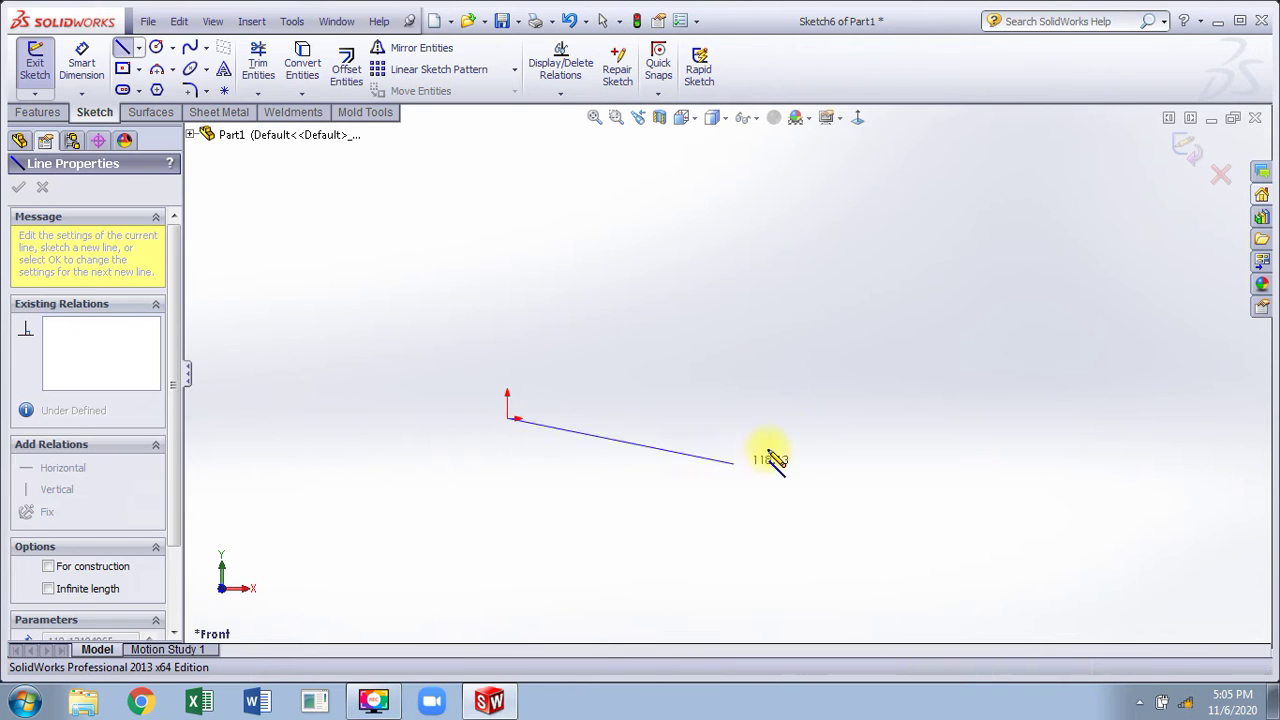
pyautogui.click(895, 418)
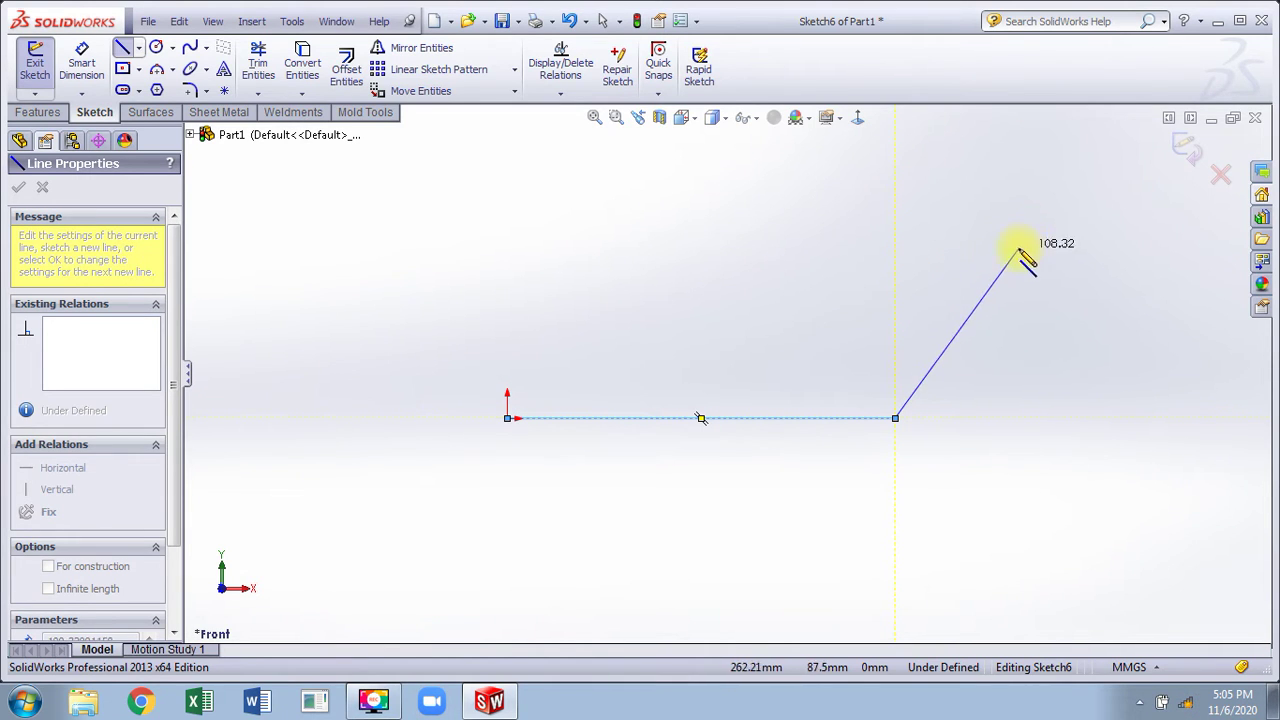
pyautogui.click(896, 419)
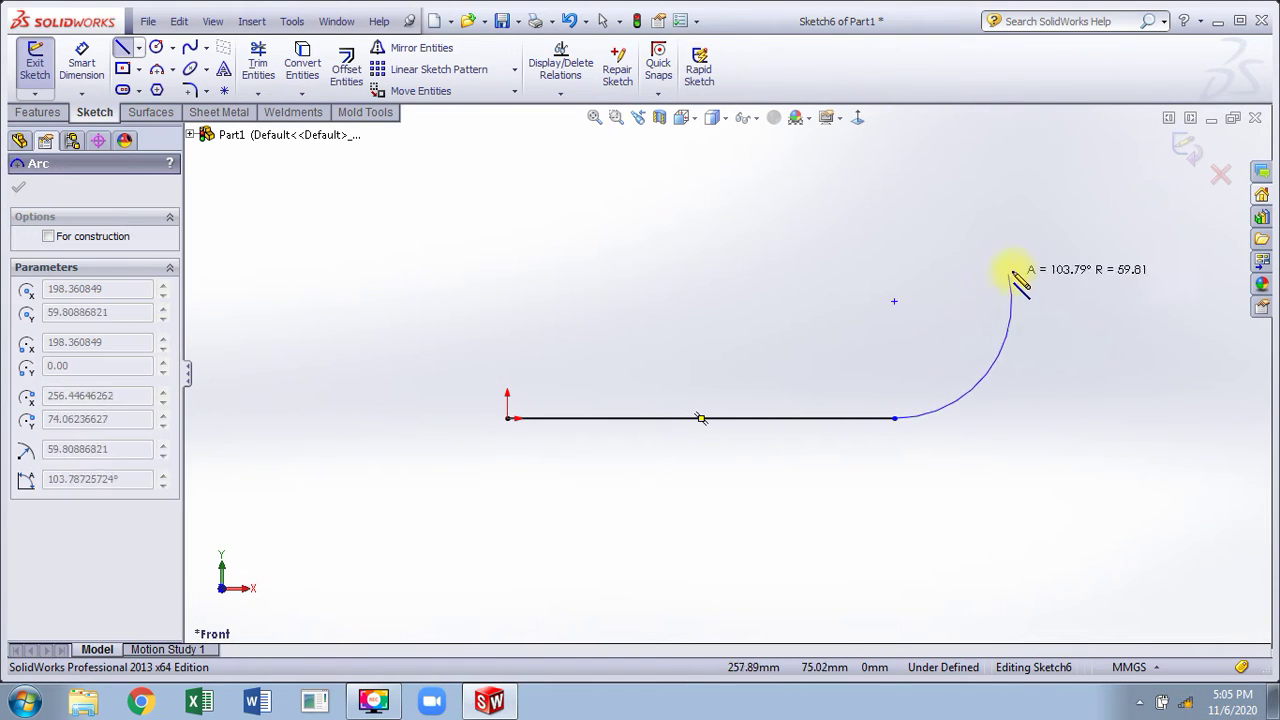
pyautogui.click(1073, 242)
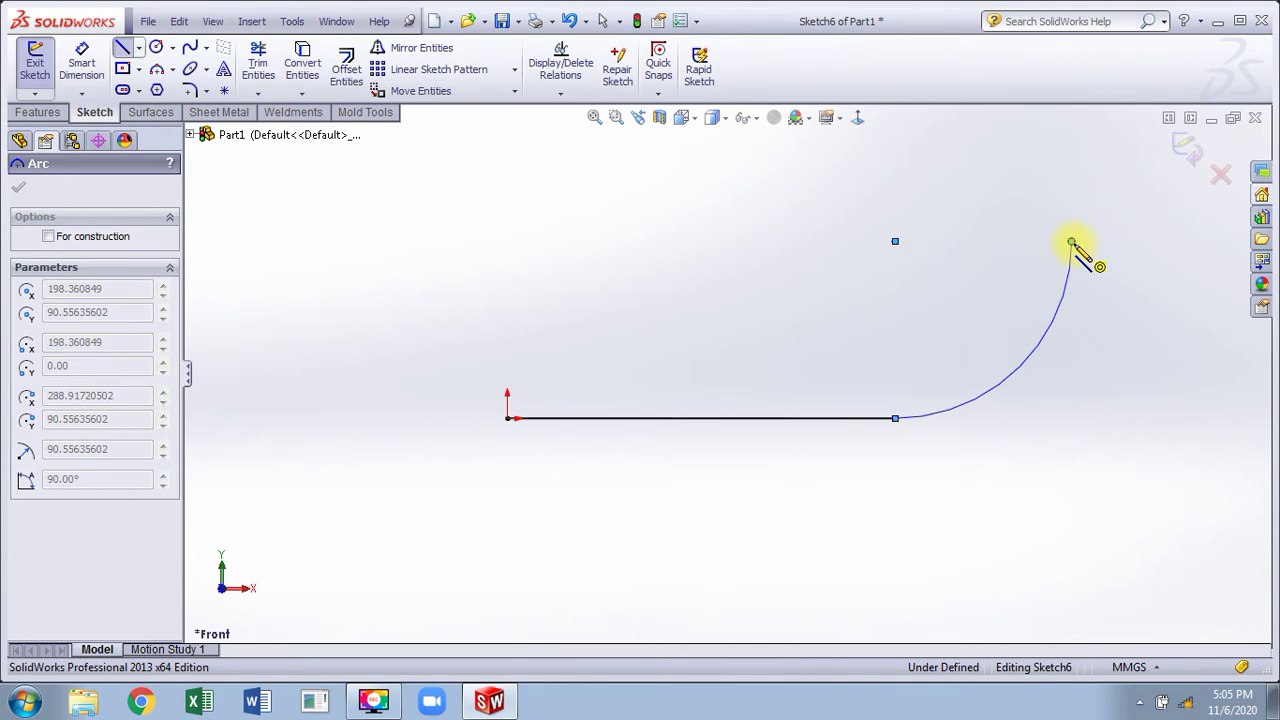
# Step: Dimension the horizontal distance from the origin to the arc's free end as 300 mm and exit the sketch
pyautogui.click(98, 68)
pyautogui.press('Escape')
pyautogui.click(509, 419)
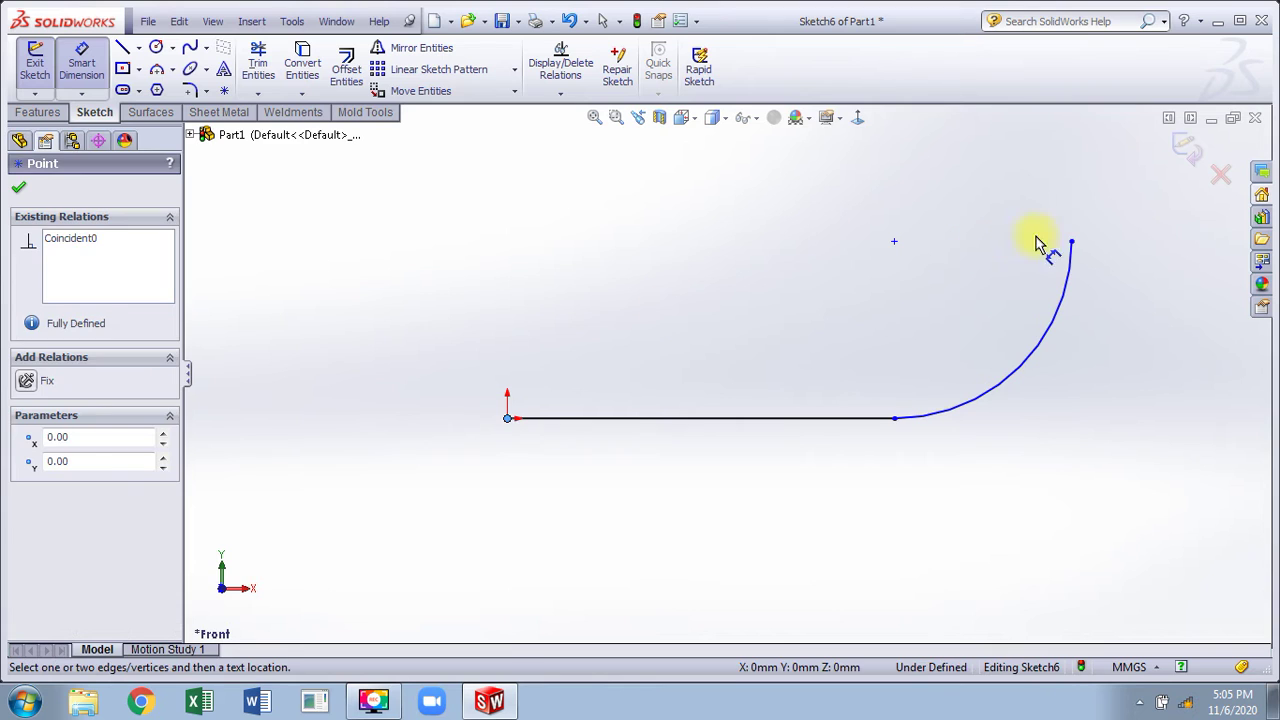
pyautogui.click(1072, 244)
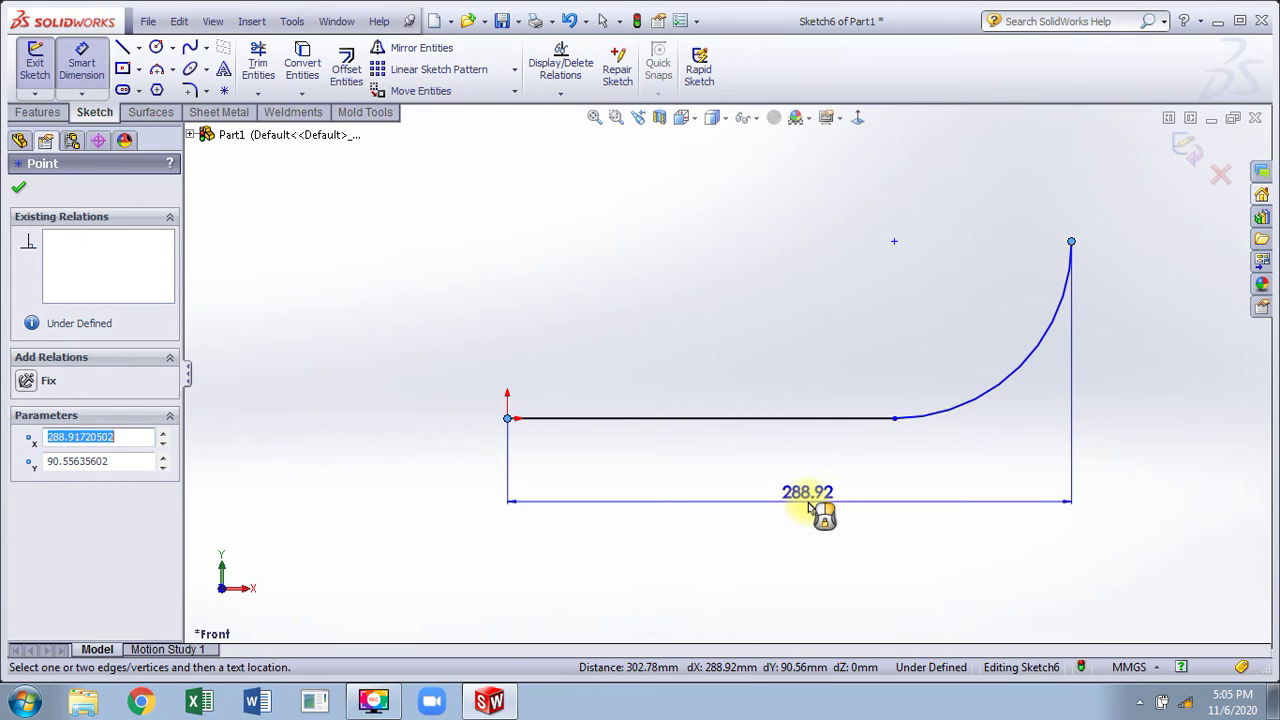
pyautogui.click(810, 508)
pyautogui.write('3')
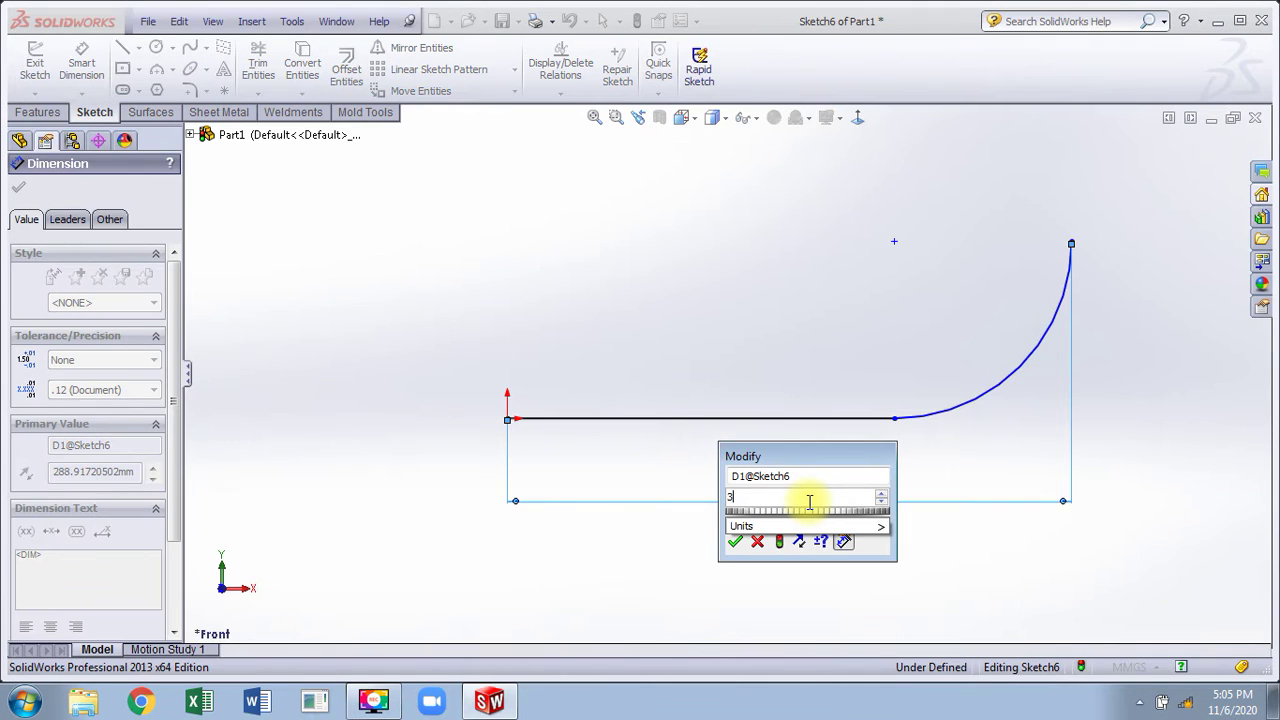
pyautogui.write('00')
pyautogui.press('Return')
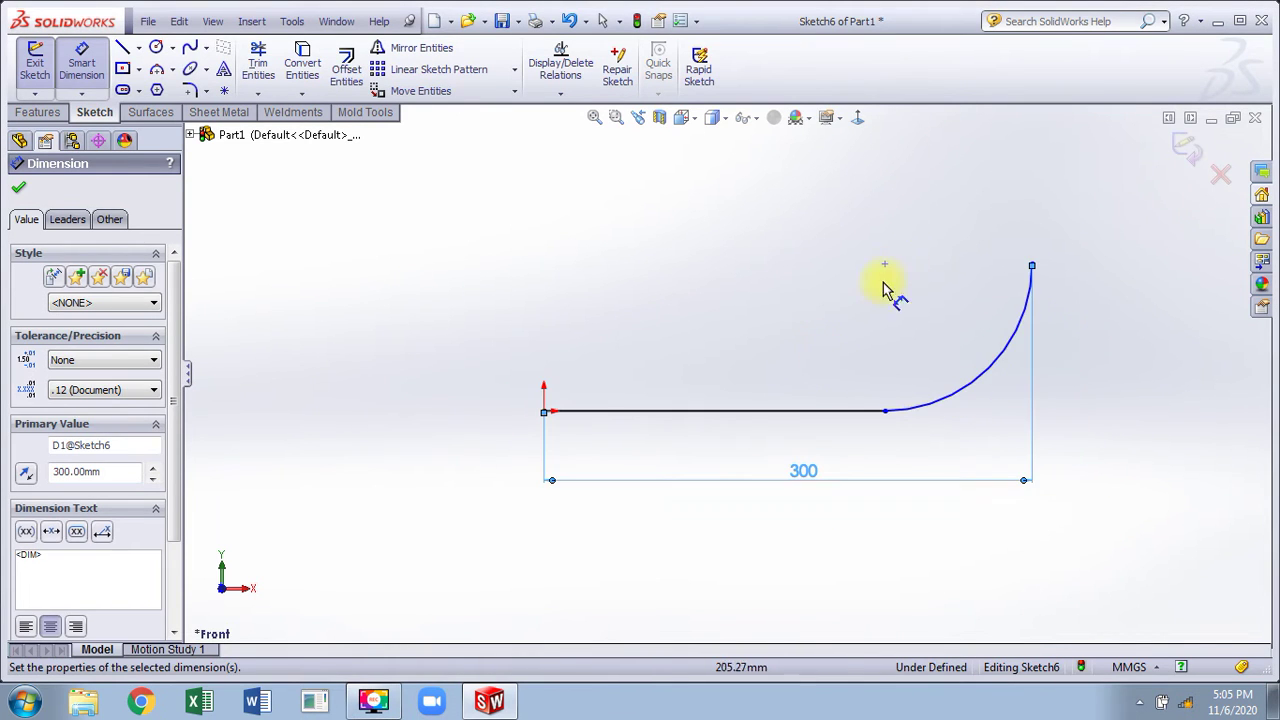
pyautogui.rightClick(919, 218)
pyautogui.click(943, 235)
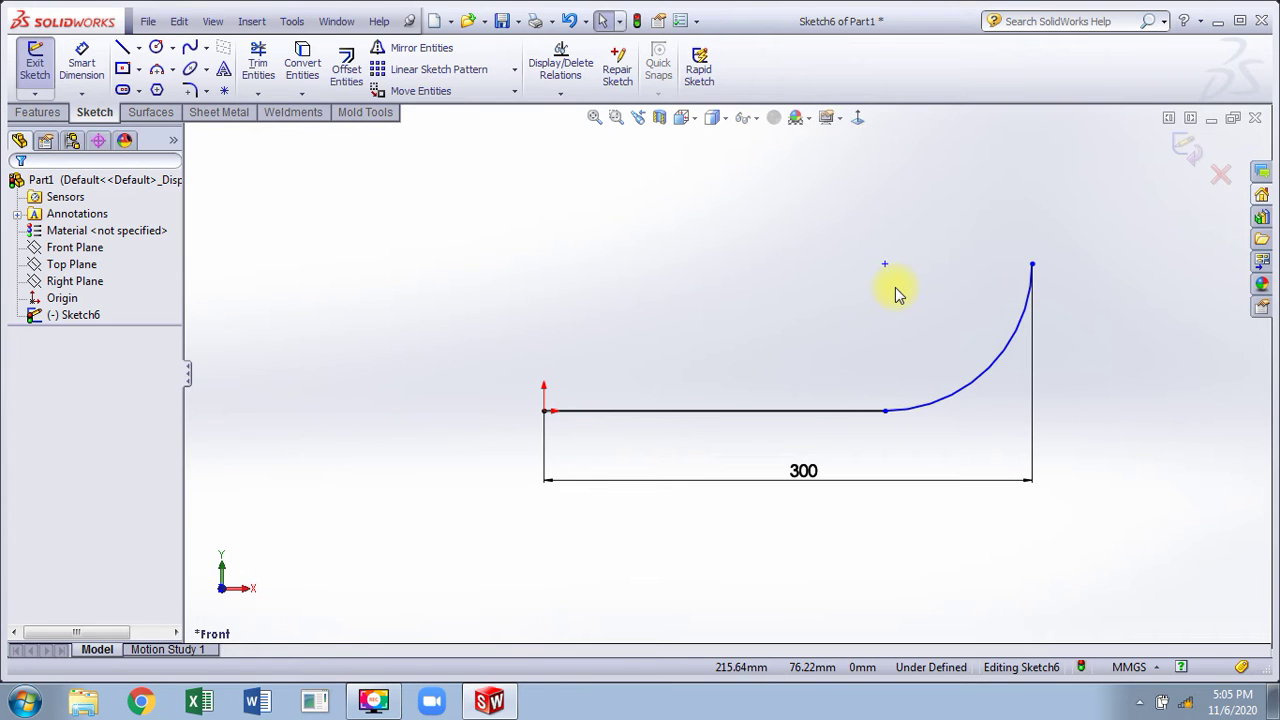
pyautogui.click(1184, 148)
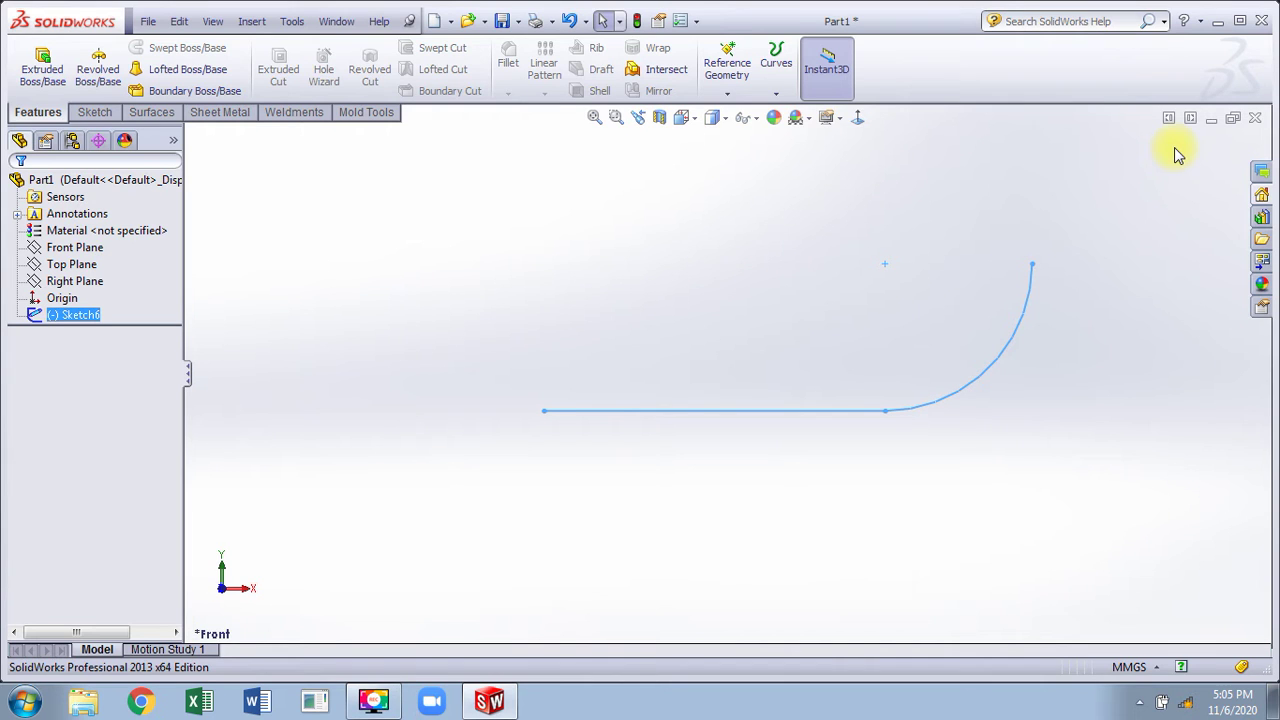
# Step: Create a reference plane parallel to the Right Plane at an offset of 300 mm
pyautogui.moveTo(745, 258)
pyautogui.mouseDown(button='middle')
pyautogui.moveTo(697, 334)
pyautogui.moveTo(718, 298)
pyautogui.mouseUp(button='middle')
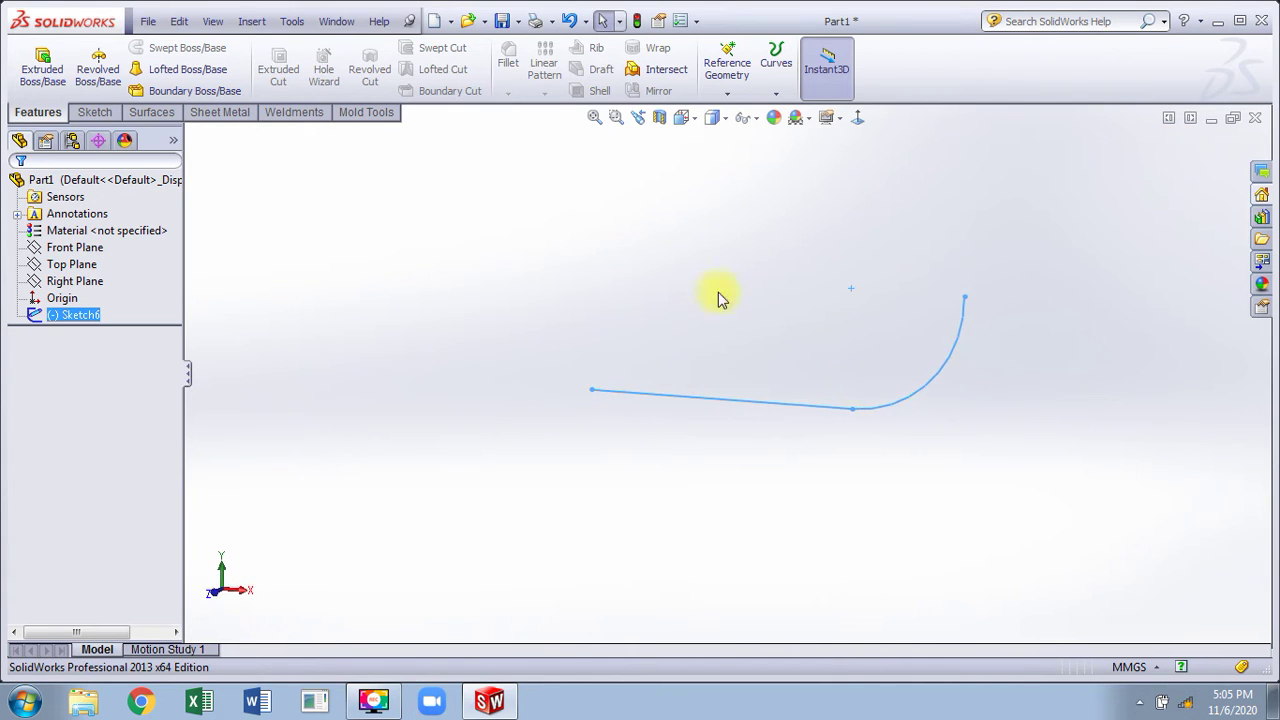
pyautogui.click(590, 391)
pyautogui.click(964, 299)
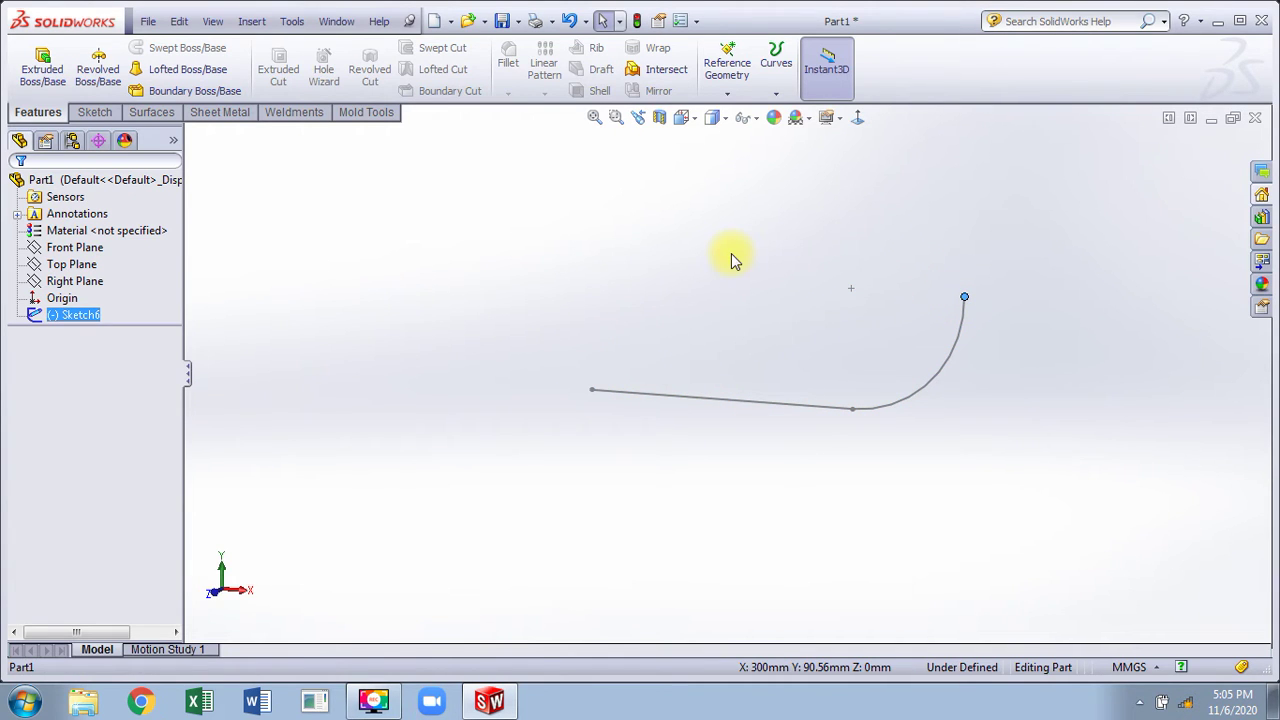
pyautogui.click(731, 254)
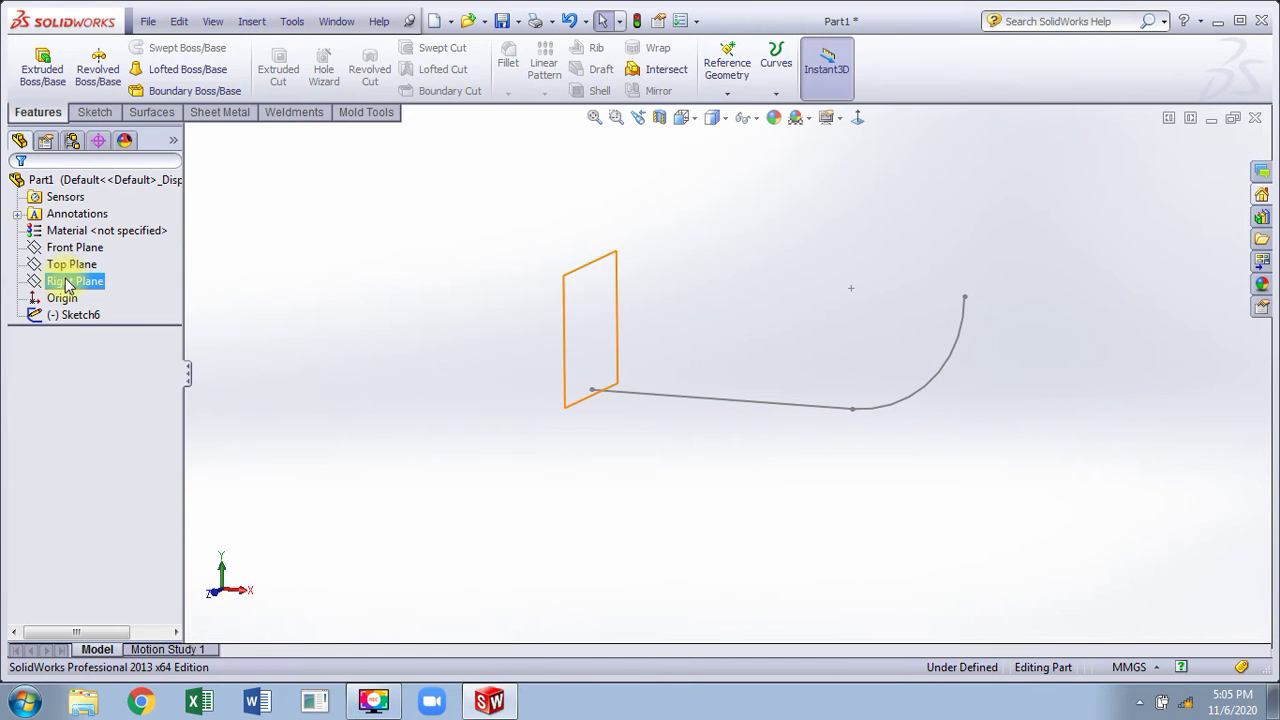
pyautogui.click(66, 283)
pyautogui.moveTo(293, 273); pyautogui.dragTo(391, 257, button='middle')
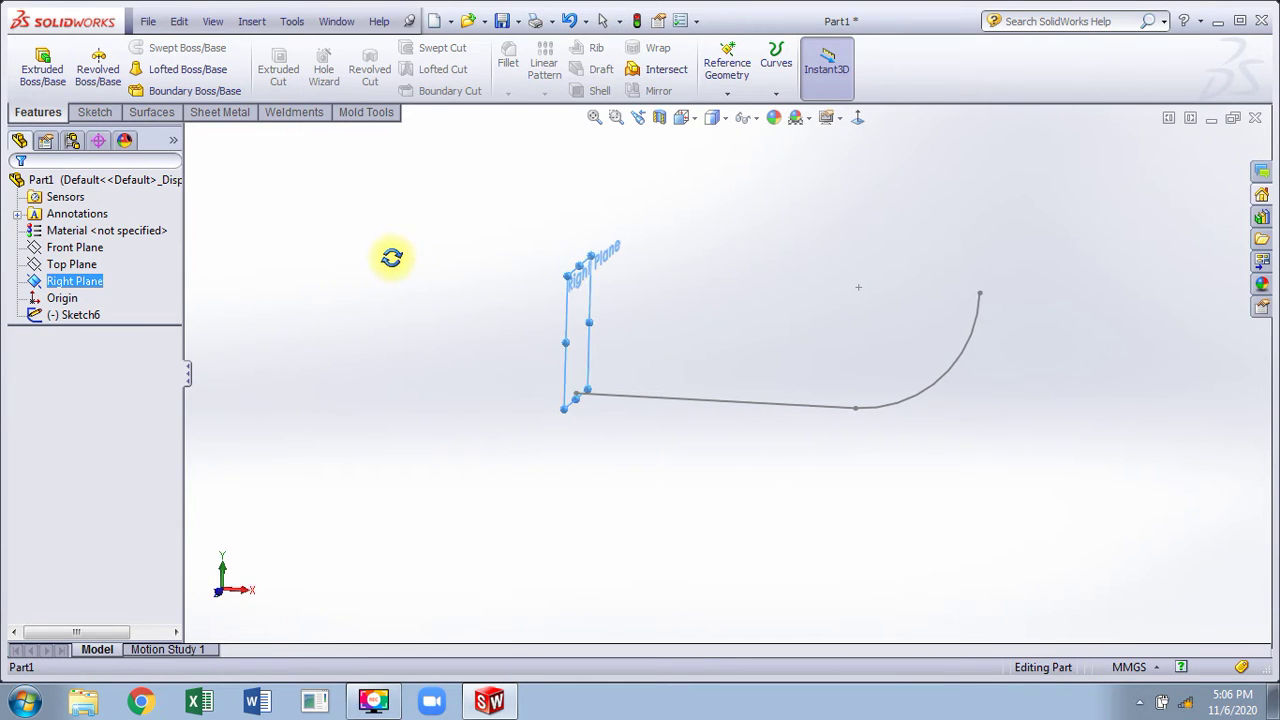
pyautogui.click(727, 93)
pyautogui.click(741, 116)
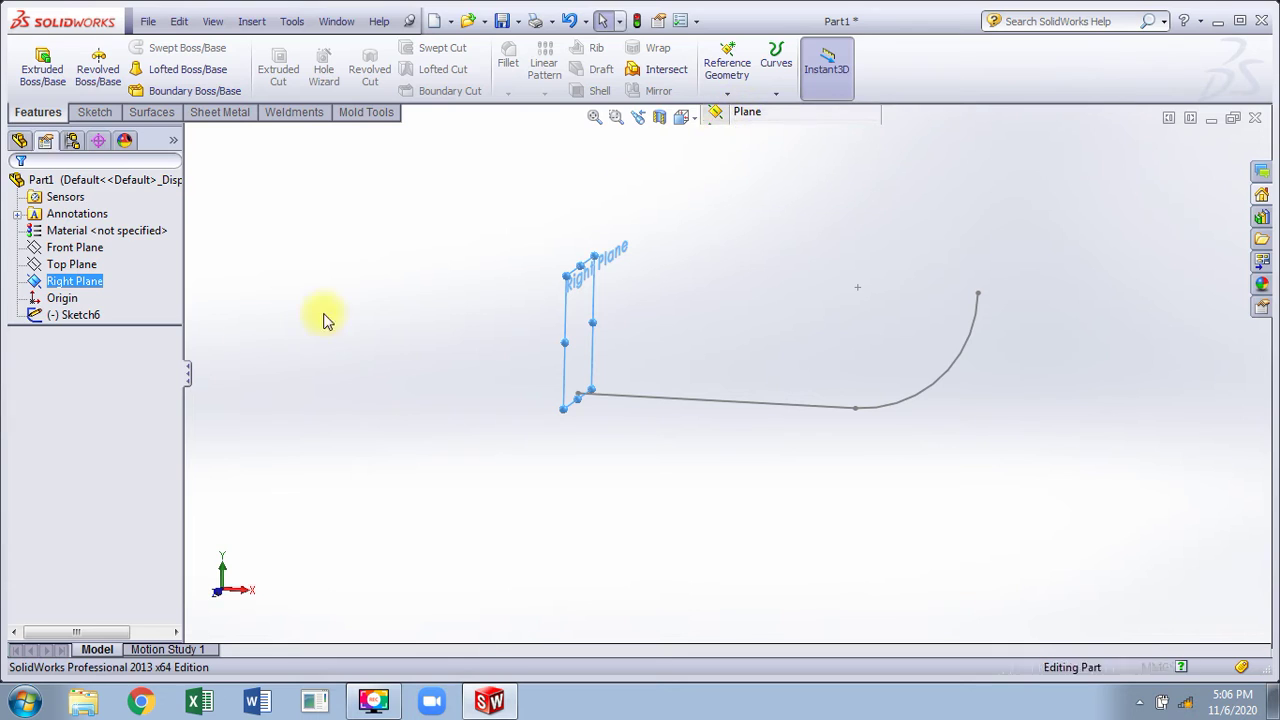
pyautogui.click(111, 425)
pyautogui.doubleClick(111, 425)
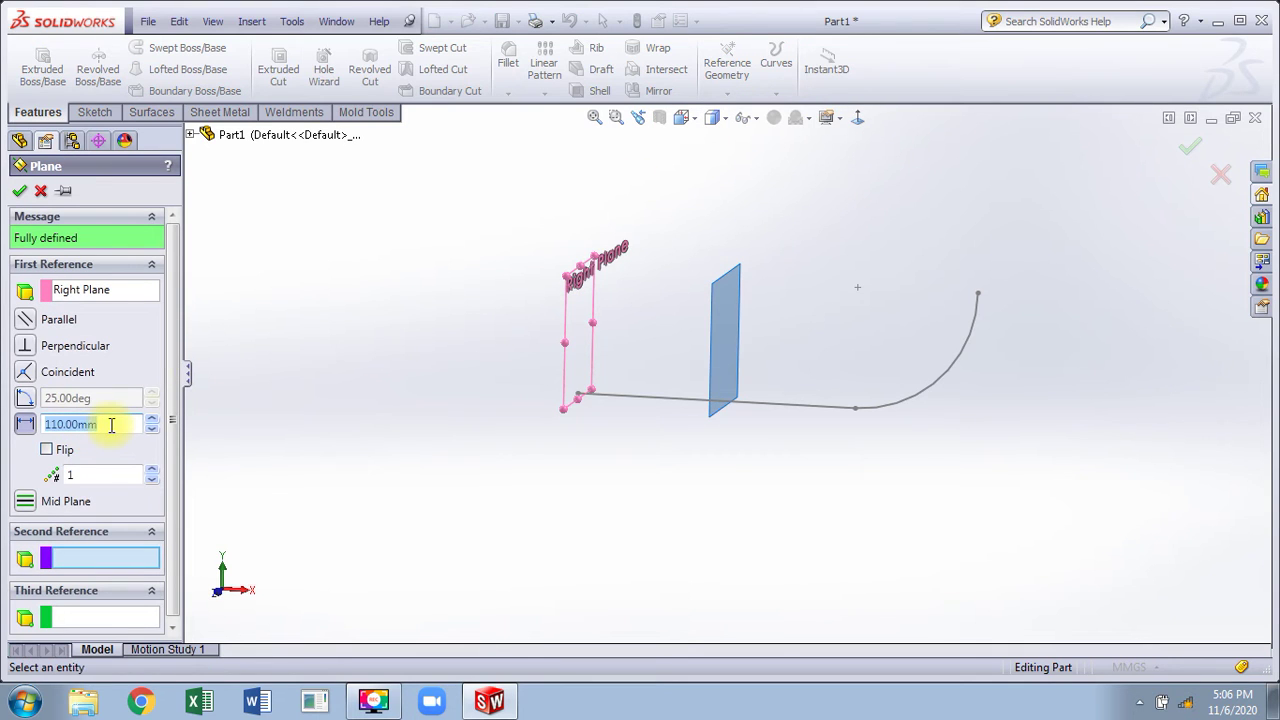
pyautogui.write('300')
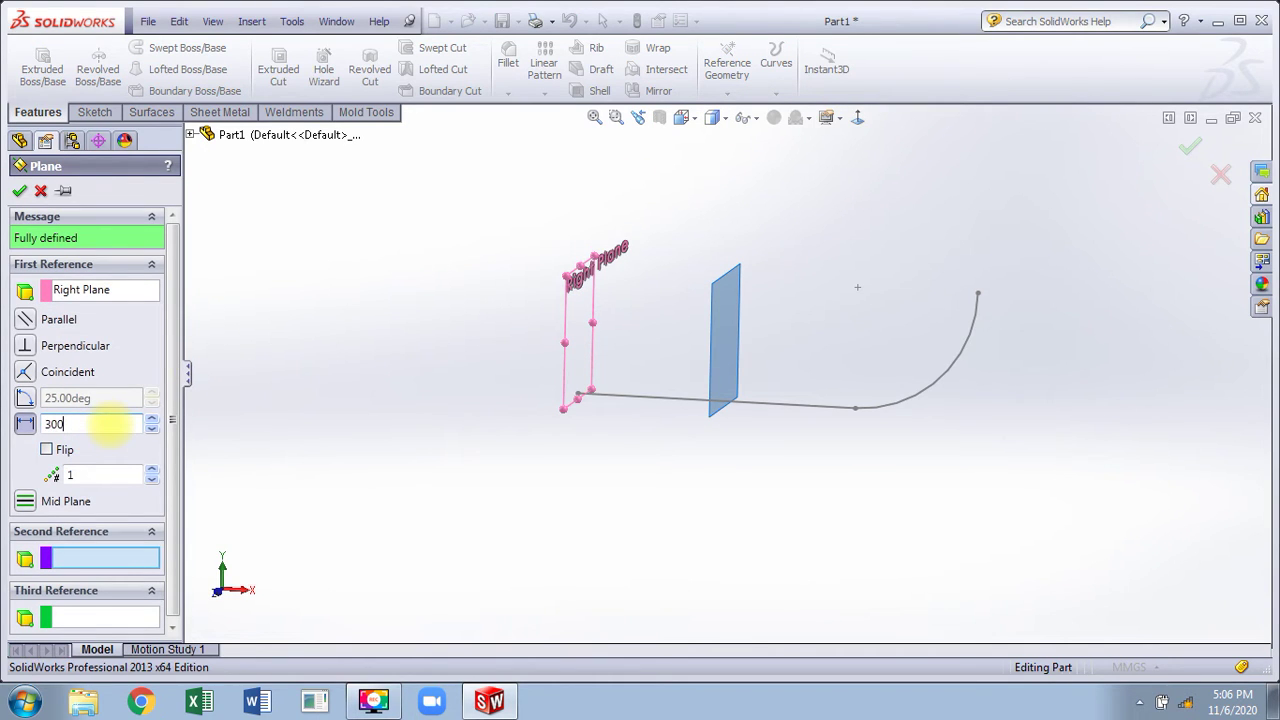
pyautogui.press('Return')
pyautogui.press('Return')
# Step: On the new offset plane, sketch a 3-point arc about 118 mm in radius, starting directly above the first arc's free end
pyautogui.rightClick(912, 290)
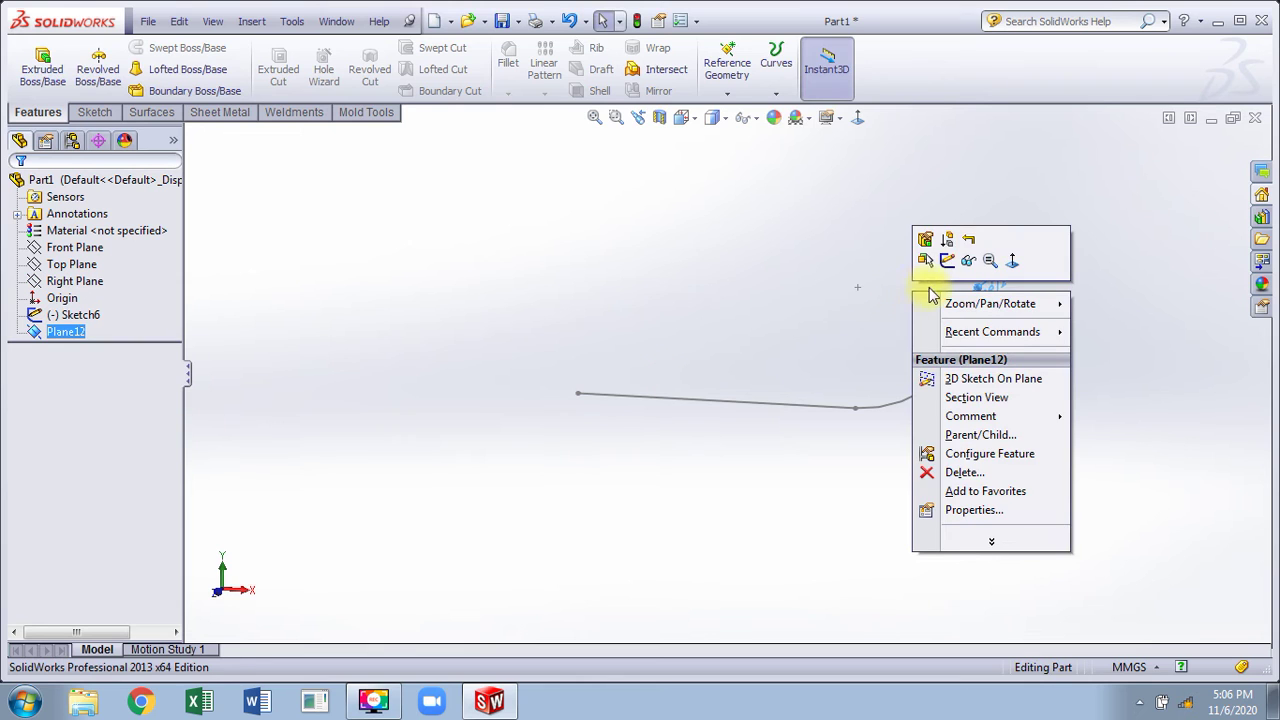
pyautogui.click(857, 118)
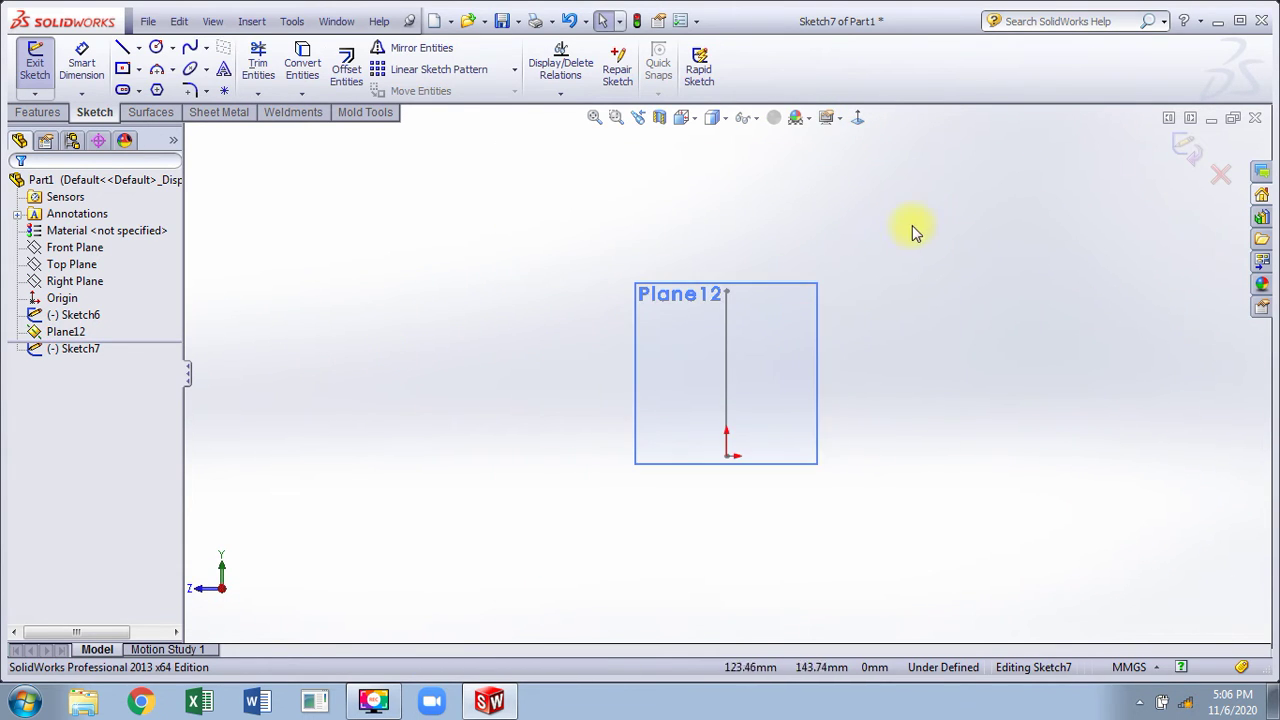
pyautogui.click(158, 71)
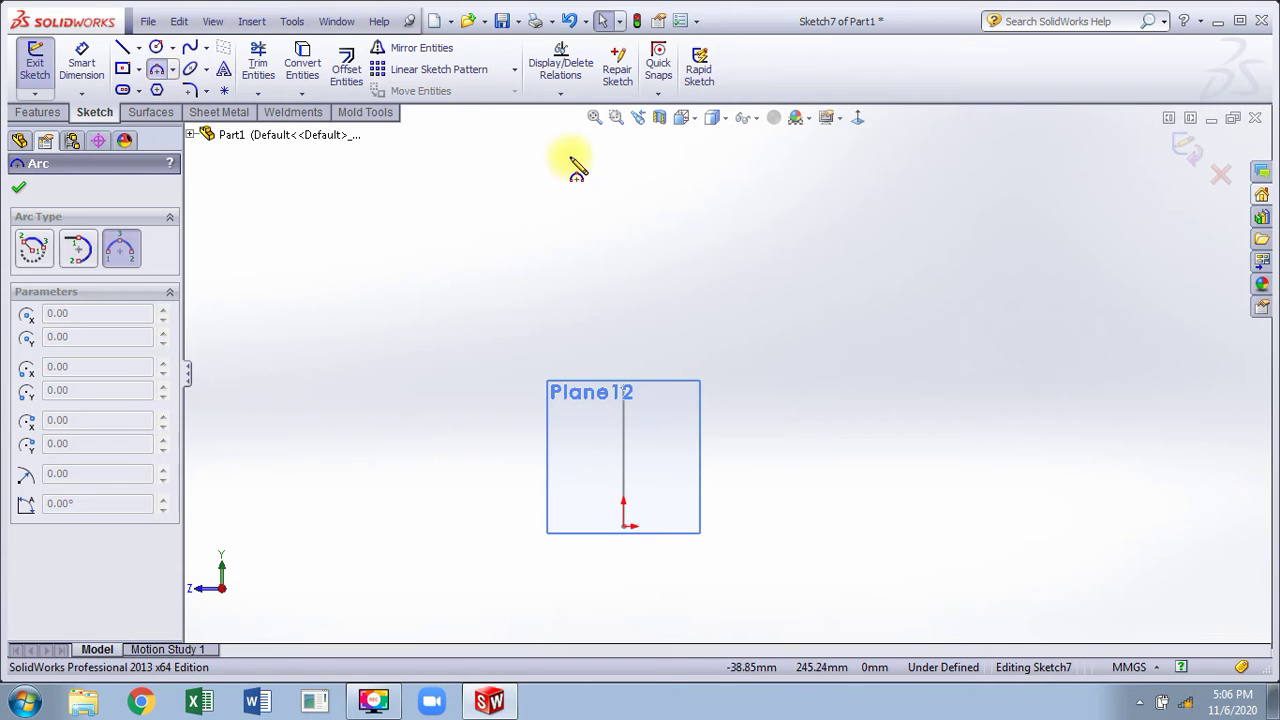
pyautogui.click(624, 314)
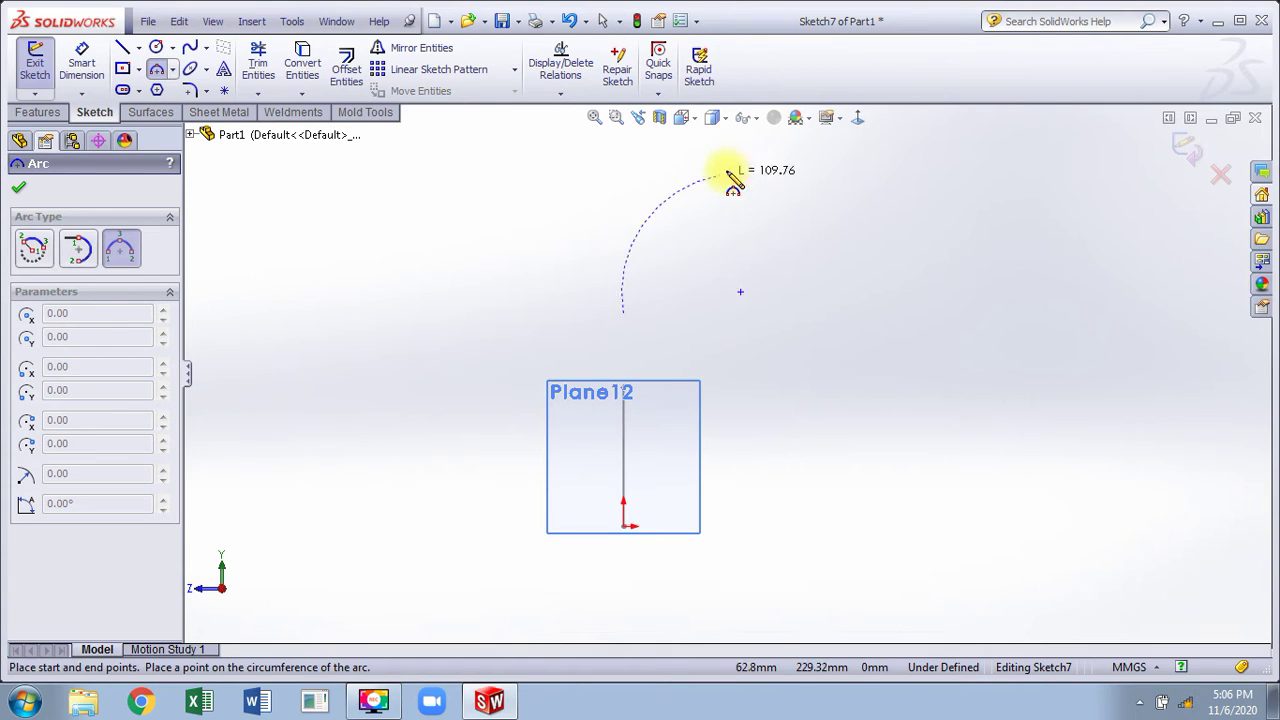
pyautogui.click(828, 158)
pyautogui.click(777, 157)
pyautogui.rightClick(778, 185)
pyautogui.click(796, 192)
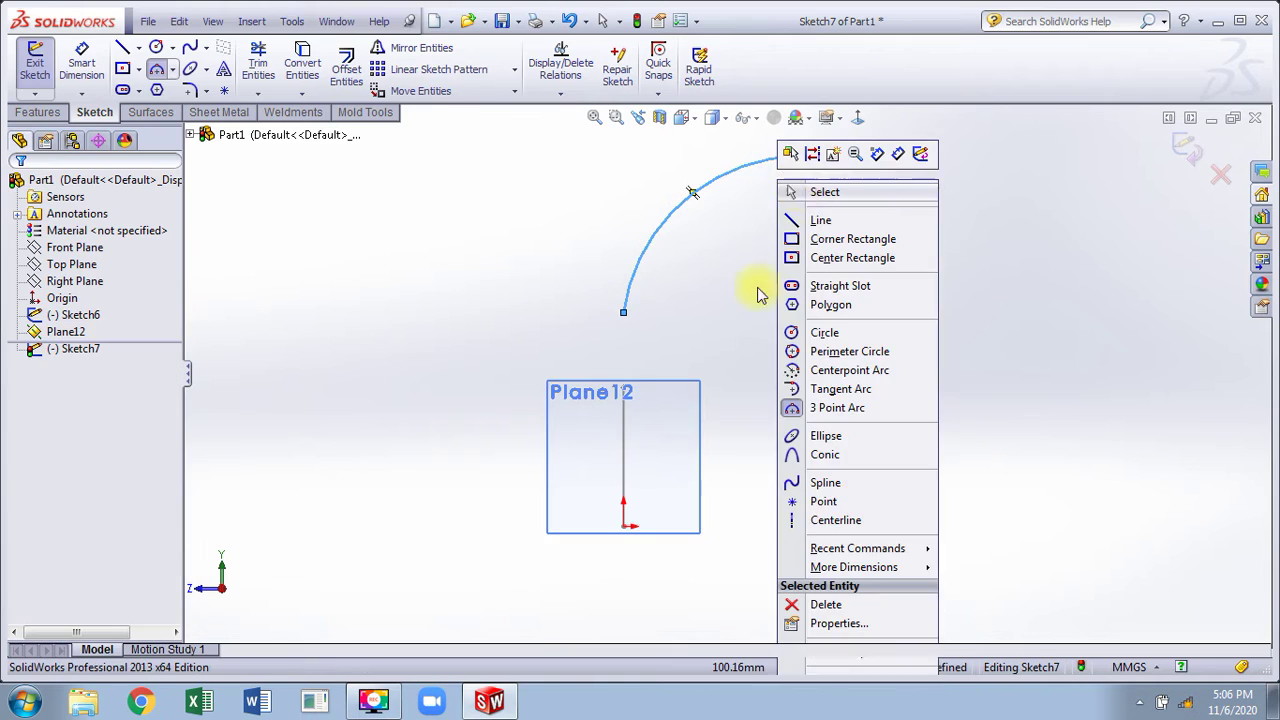
# Step: Add a tangent relation between the new arc and the arc of the first sketch
pyautogui.scroll(-2, 708, 338)
pyautogui.click(600, 257)
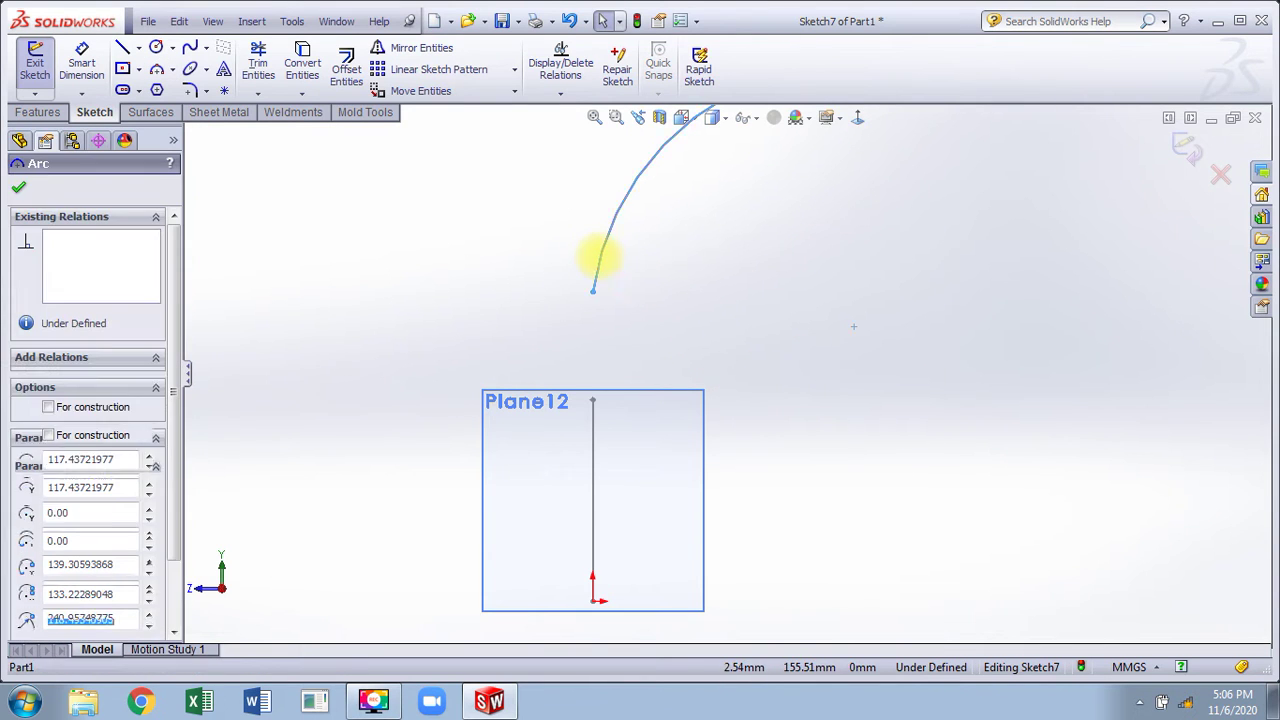
pyautogui.keyDown('ctrl'); pyautogui.click(594, 424); pyautogui.keyUp('ctrl')
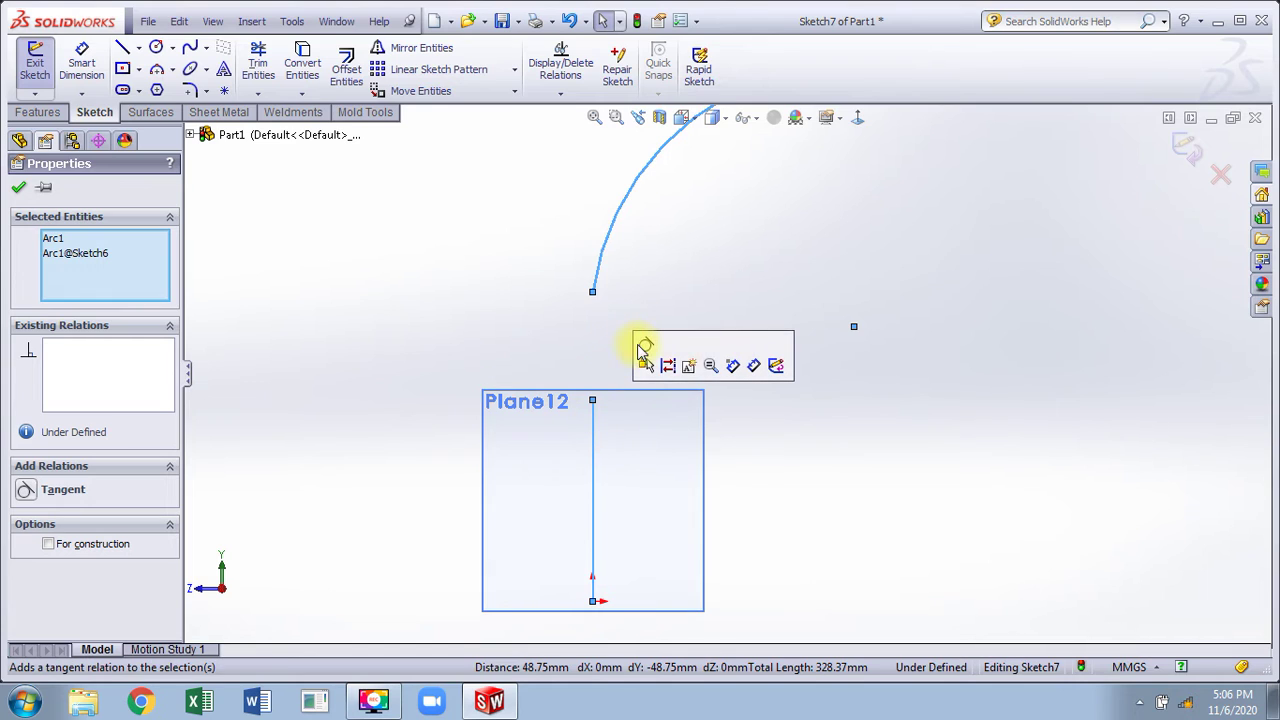
pyautogui.click(646, 350)
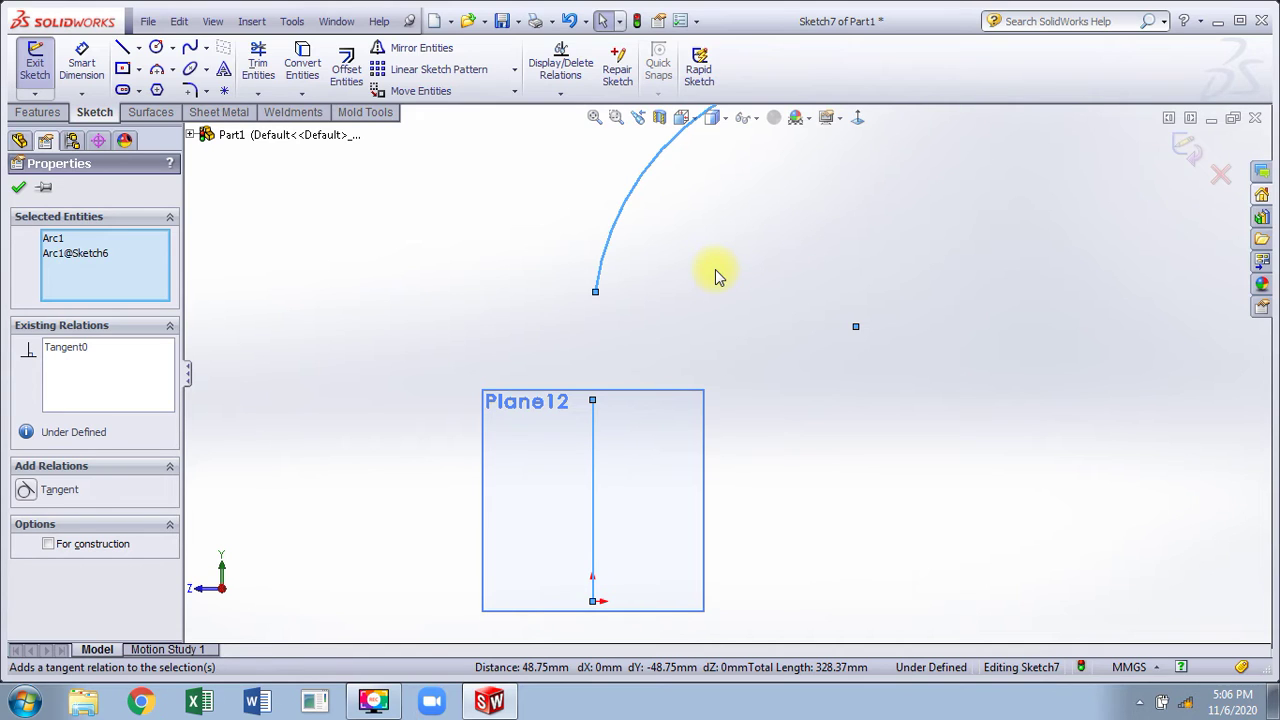
pyautogui.click(715, 269)
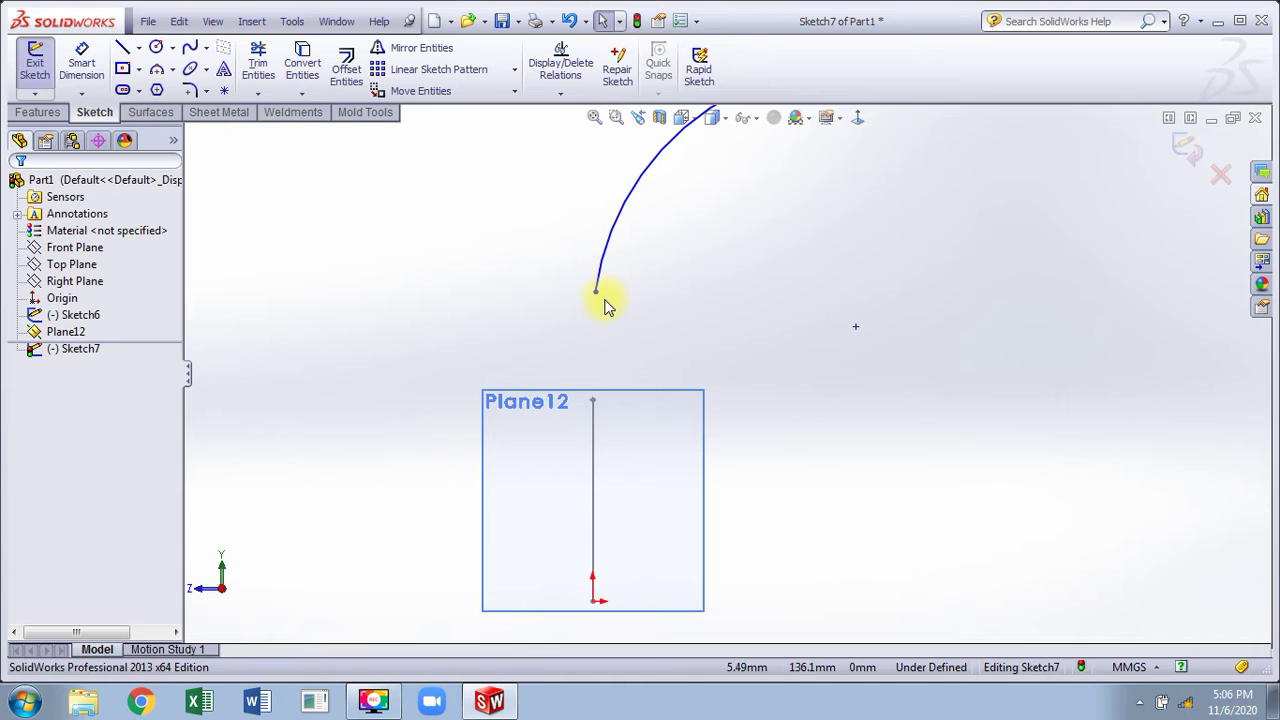
# Step: Add a pierce relation between the new arc's lower endpoint and the arc of the first sketch
pyautogui.click(597, 293)
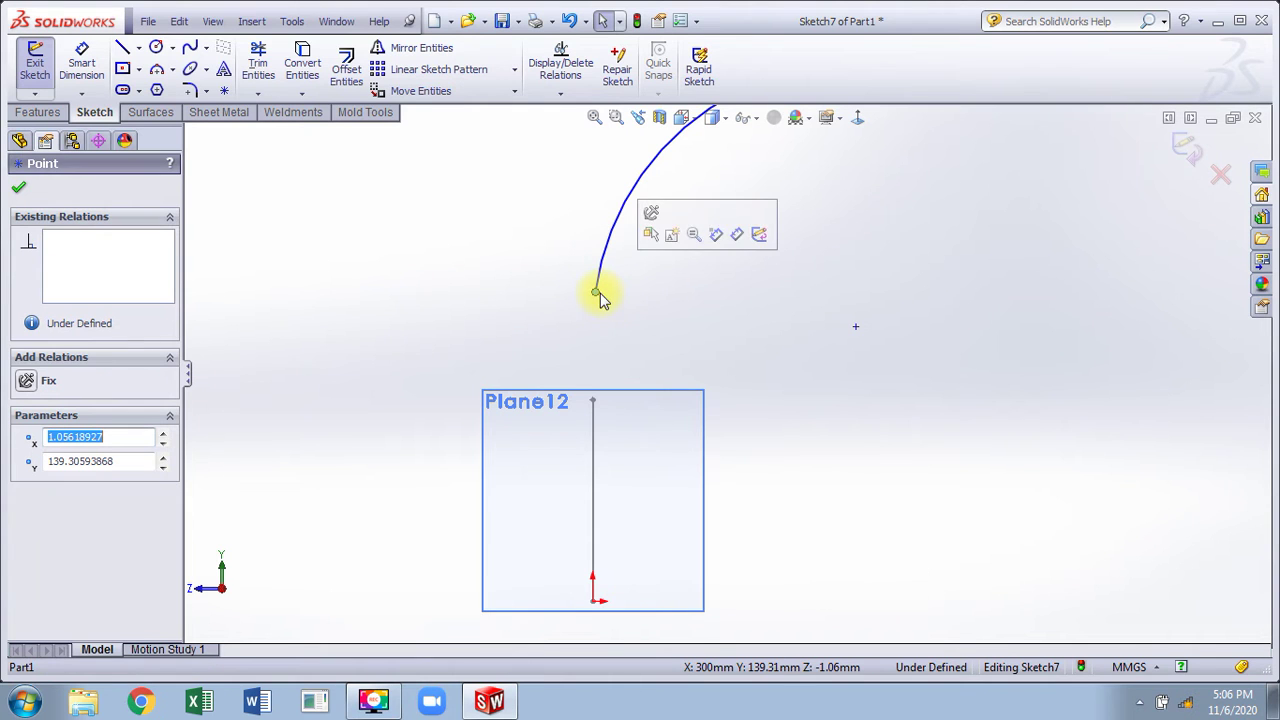
pyautogui.keyDown('ctrl'); pyautogui.click(593, 402); pyautogui.keyUp('ctrl')
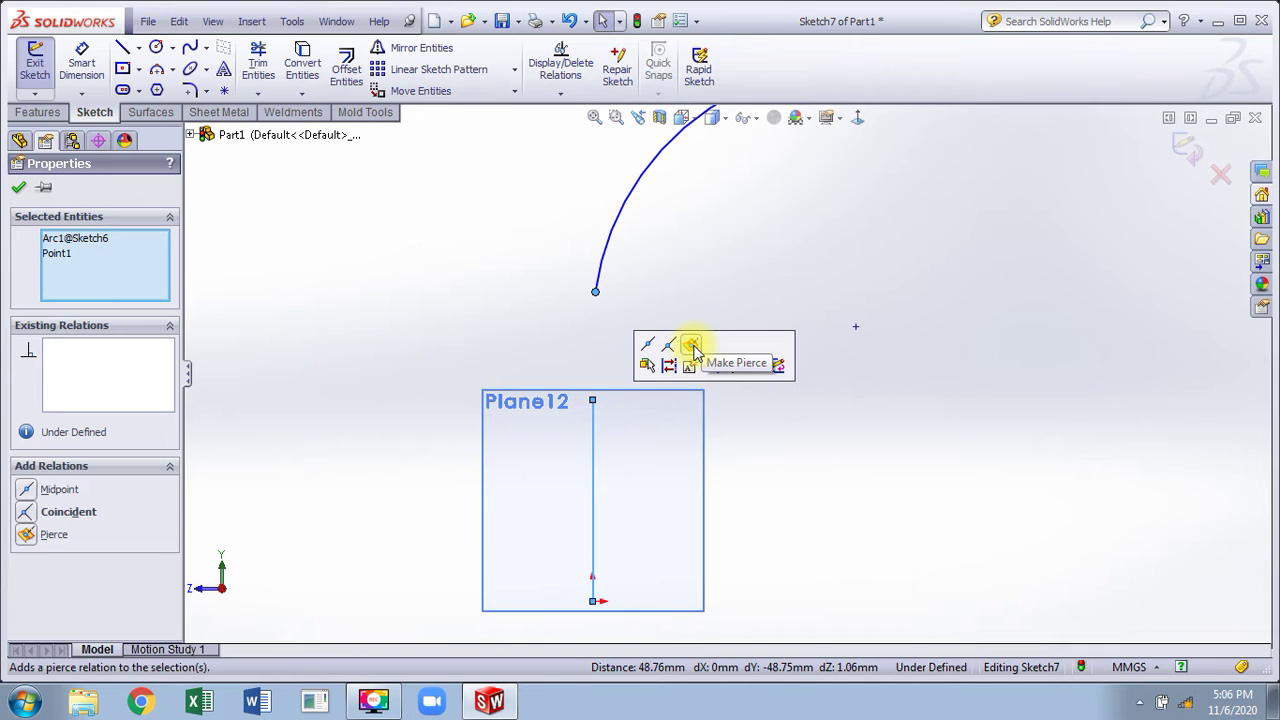
pyautogui.click(692, 347)
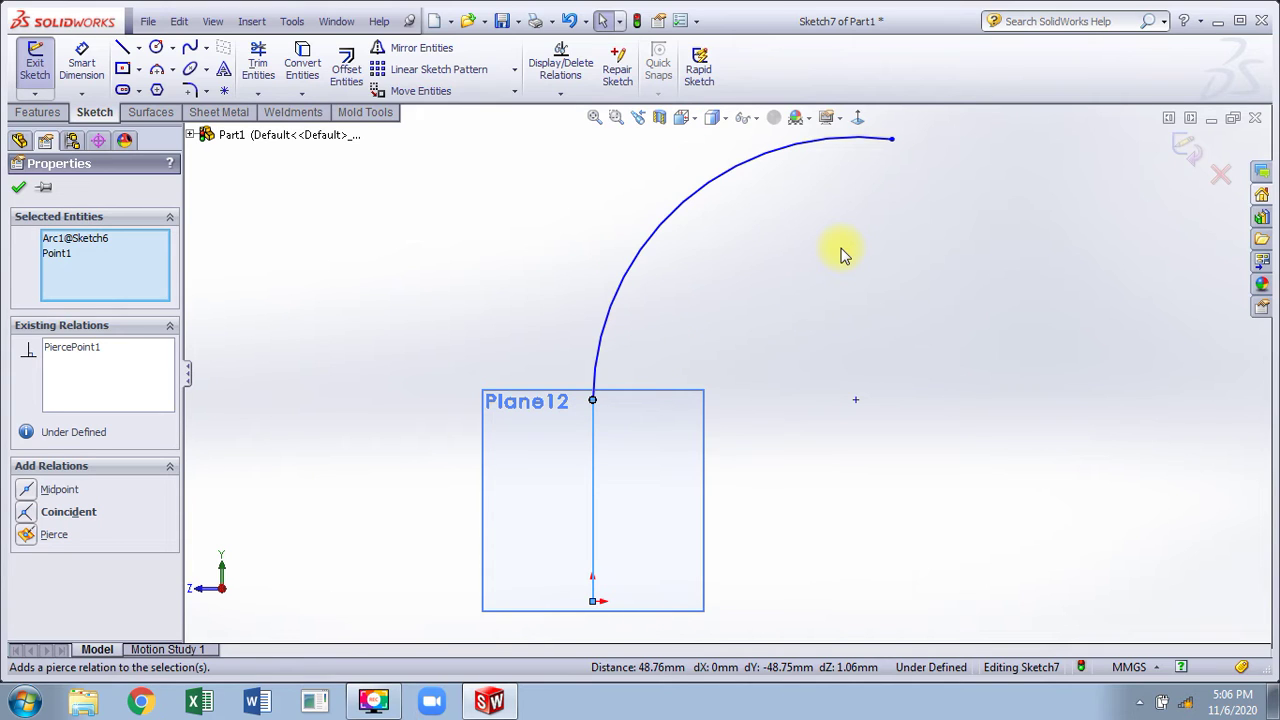
pyautogui.click(840, 255)
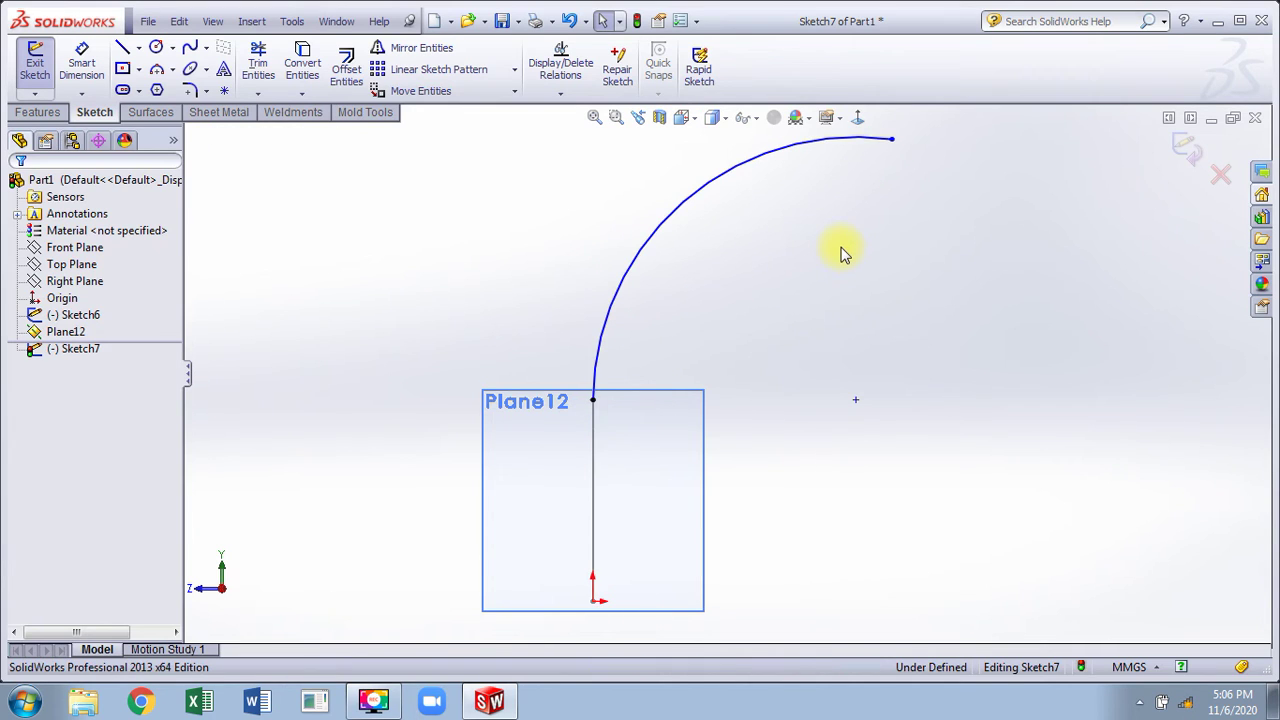
# Step: Exit the arc sketch and hide the offset reference plane
pyautogui.click(1185, 148)
pyautogui.click(760, 374)
pyautogui.click(823, 322)
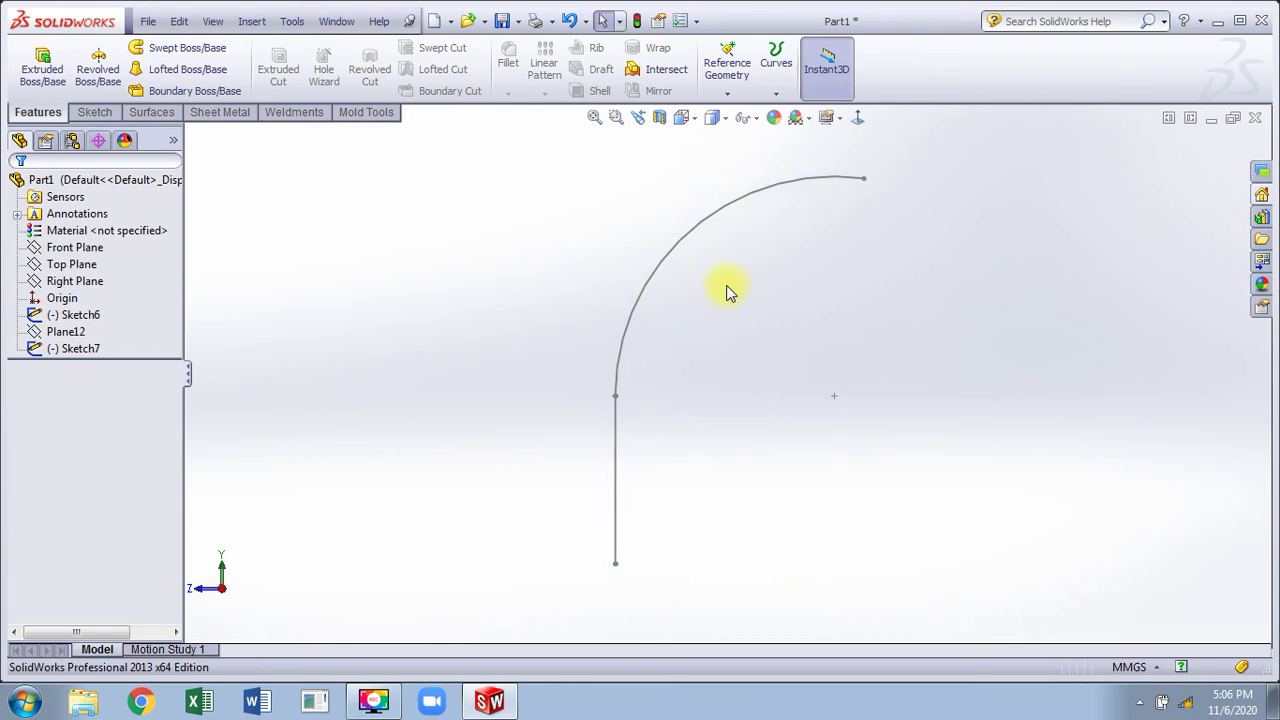
# Step: Reopen the second arc's sketch, shrink the arc by moving its free end to about X 96, Y 165 mm, and exit the sketch
pyautogui.moveTo(729, 286)
pyautogui.mouseDown(button='middle')
pyautogui.moveTo(523, 277)
pyautogui.moveTo(586, 314)
pyautogui.moveTo(573, 308)
pyautogui.moveTo(677, 274)
pyautogui.mouseUp(button='middle')
pyautogui.click(691, 246)
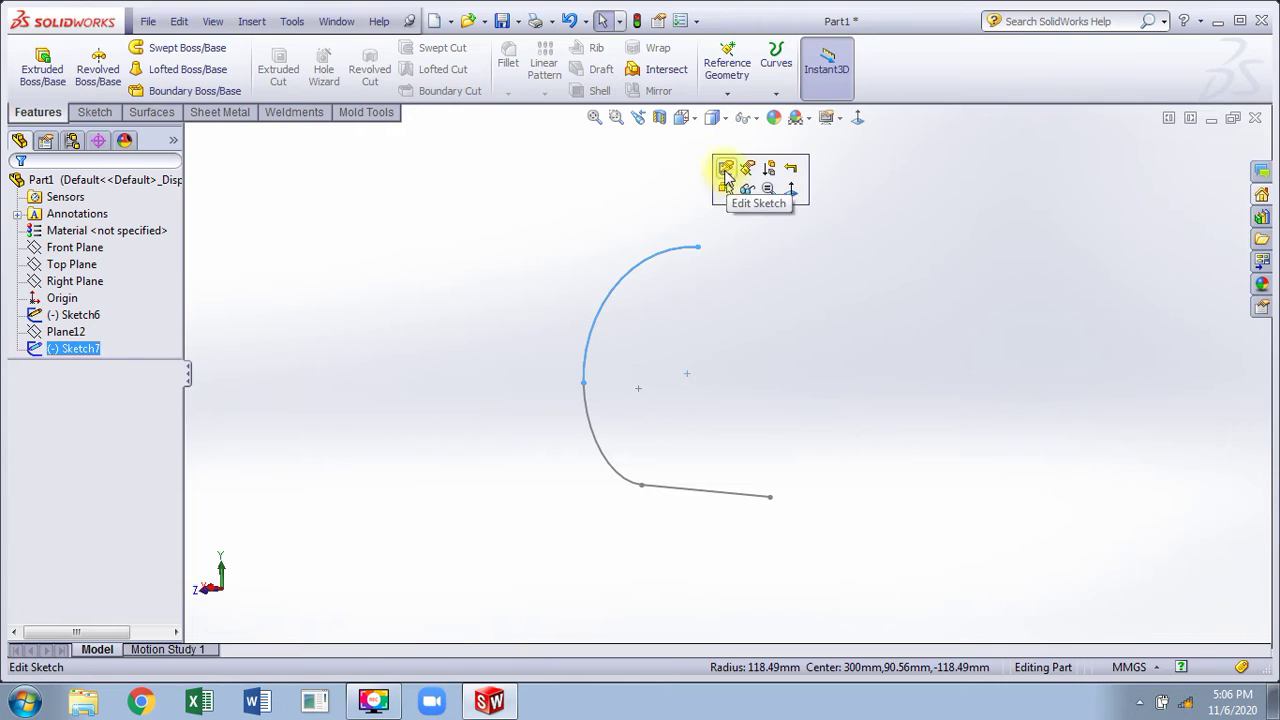
pyautogui.click(726, 169)
pyautogui.click(857, 118)
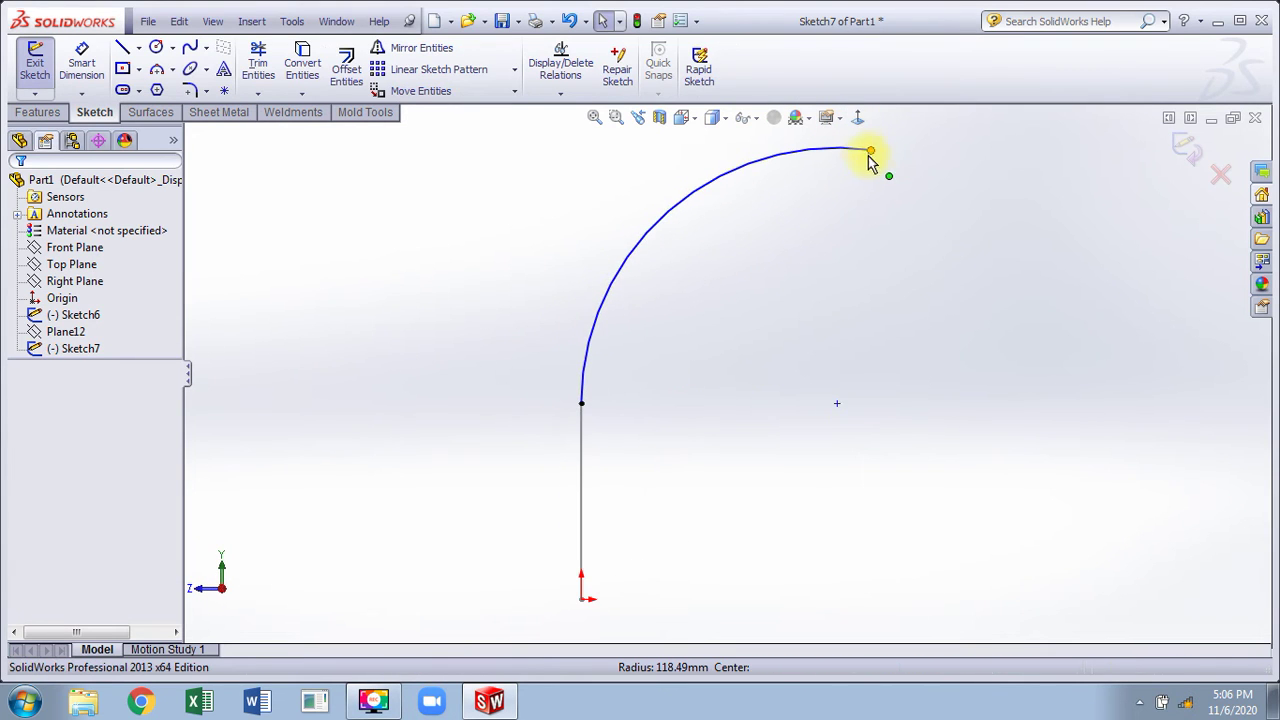
pyautogui.moveTo(868, 152); pyautogui.dragTo(788, 241)
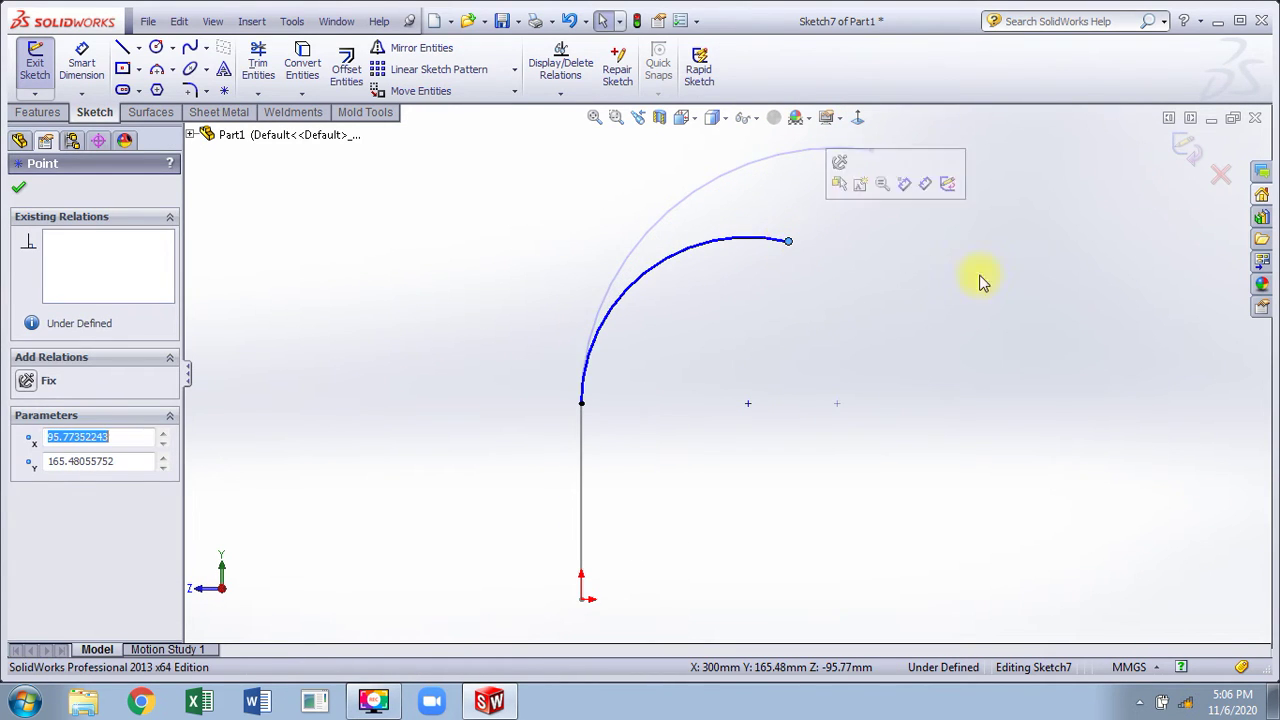
pyautogui.click(1180, 147)
# Step: On the Right Plane, sketch a circle about 23 mm in radius centred on the origin
pyautogui.moveTo(857, 251)
pyautogui.mouseDown(button='middle')
pyautogui.moveTo(689, 286)
pyautogui.moveTo(480, 285)
pyautogui.moveTo(757, 346)
pyautogui.mouseUp(button='middle')
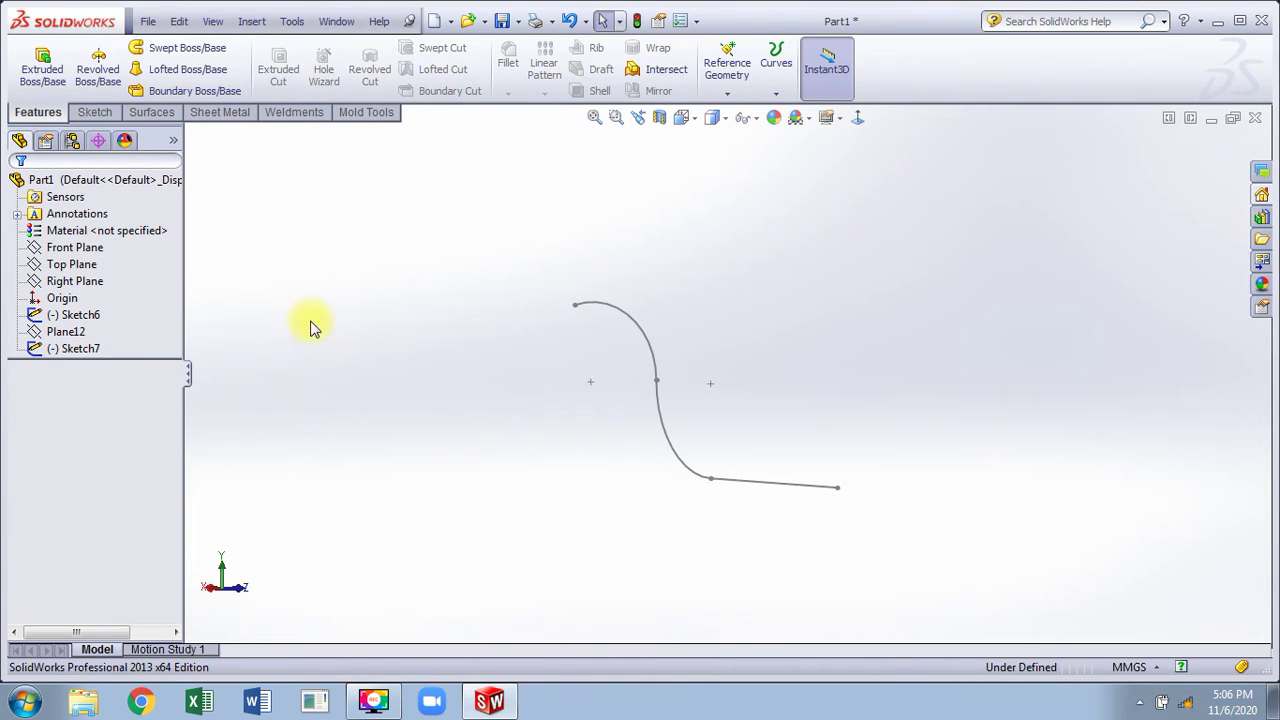
pyautogui.click(90, 281)
pyautogui.click(128, 251)
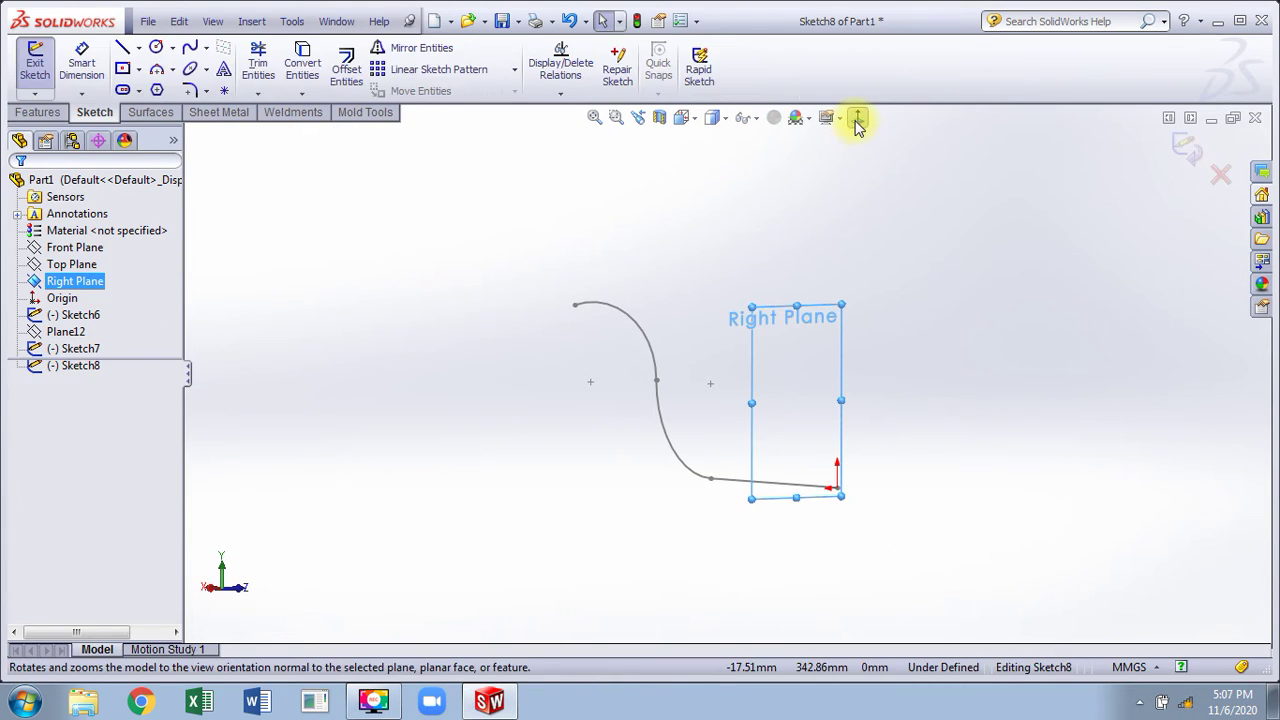
pyautogui.click(855, 120)
pyautogui.click(346, 257)
pyautogui.moveTo(346, 257); pyautogui.dragTo(423, 251, button='right')
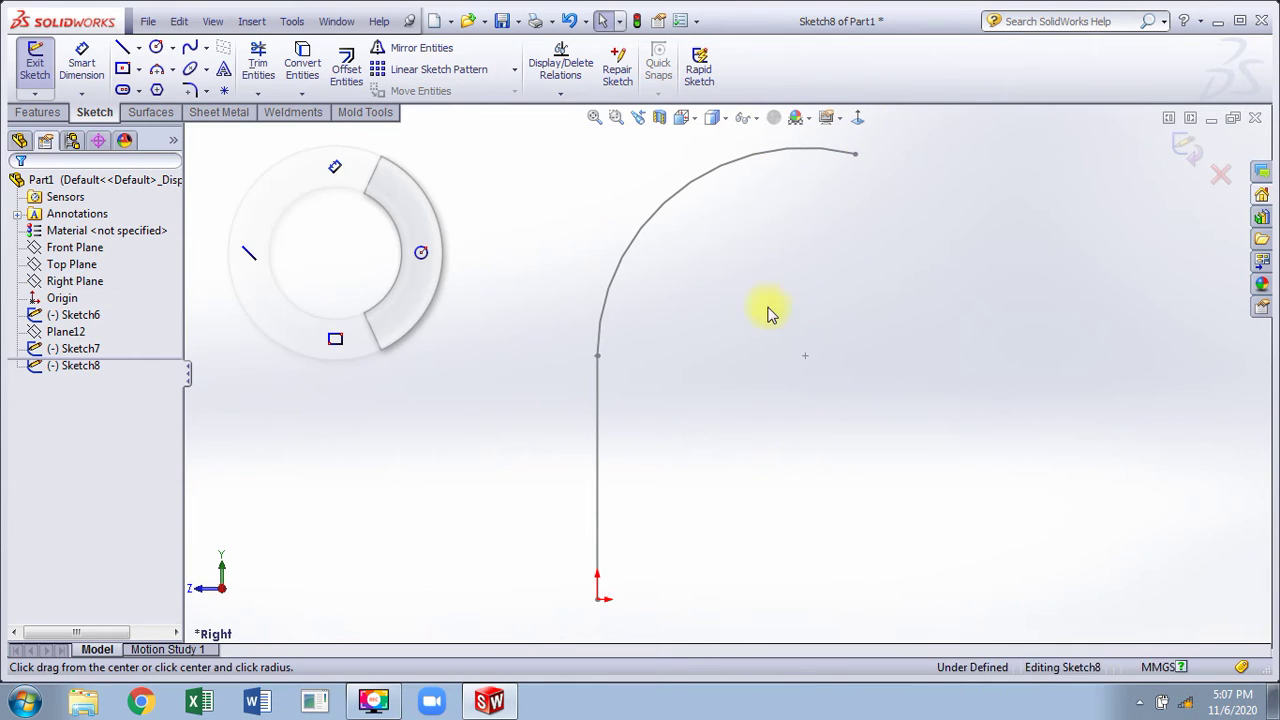
pyautogui.click(638, 530)
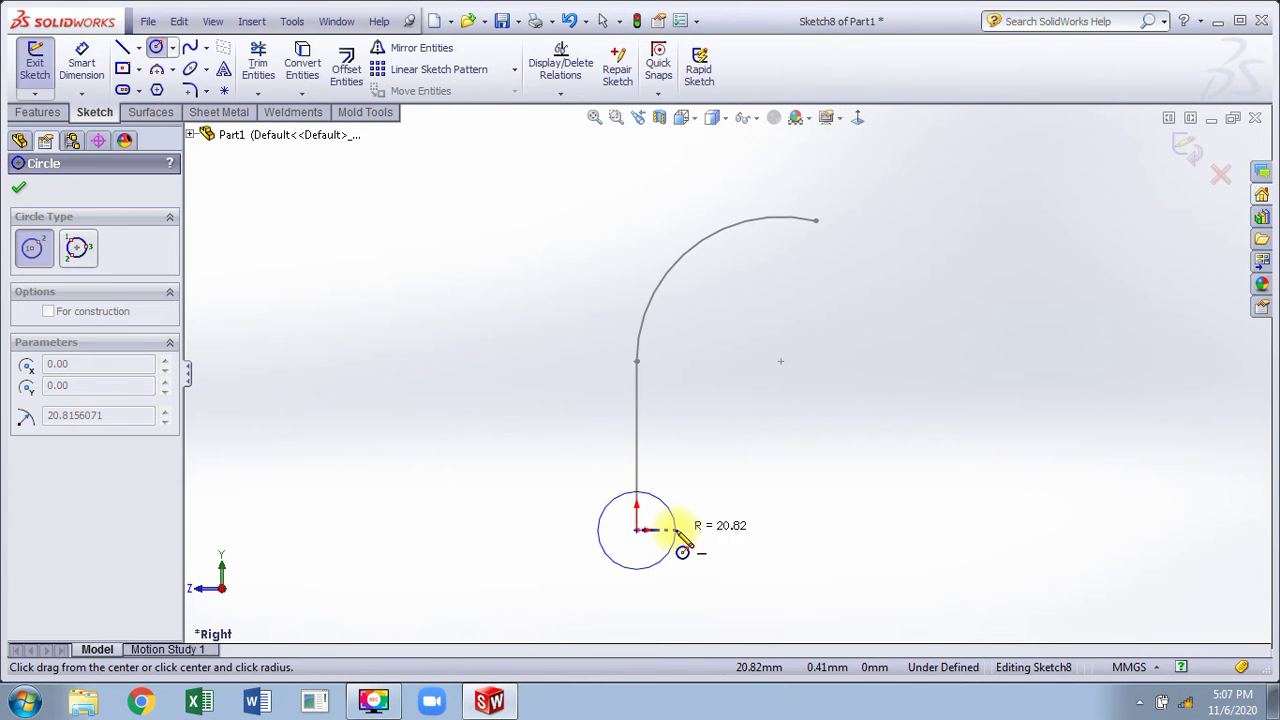
pyautogui.click(679, 532)
pyautogui.rightClick(882, 160)
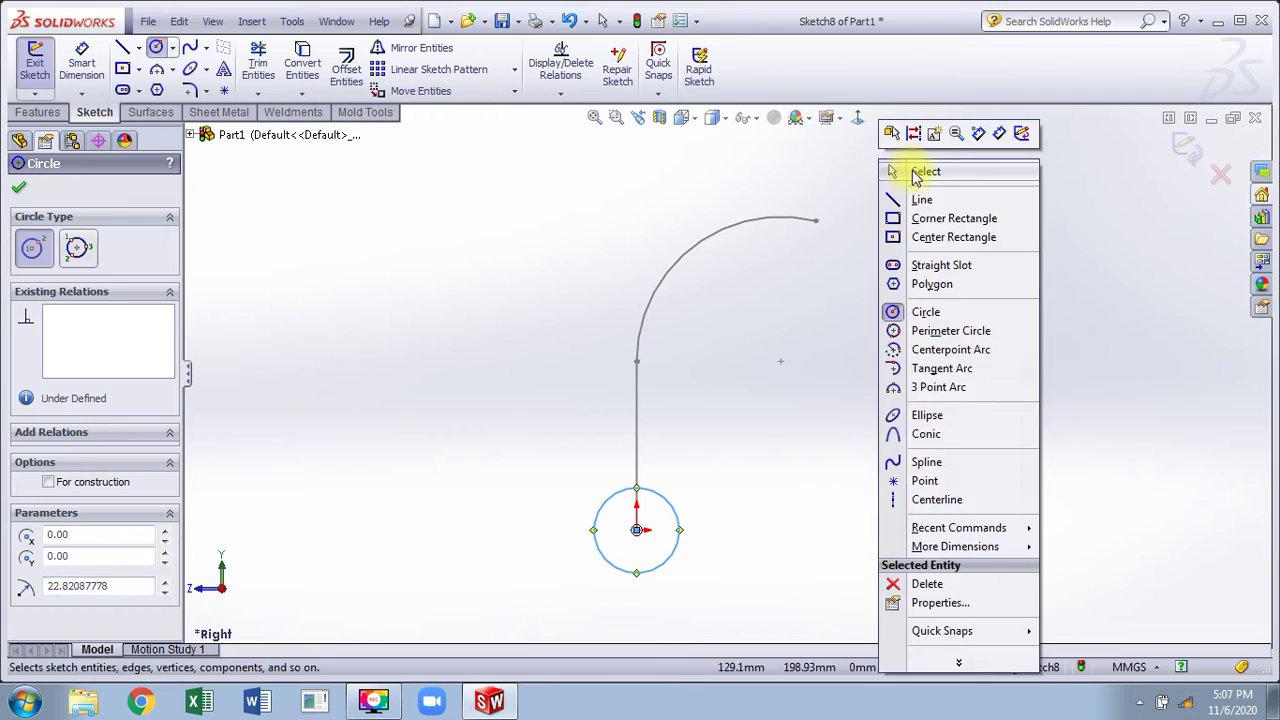
# Step: Finish drawing the circle at the origin and exit its sketch
pyautogui.click(908, 171)
pyautogui.click(1186, 147)
pyautogui.moveTo(923, 249); pyautogui.dragTo(716, 251, button='middle')
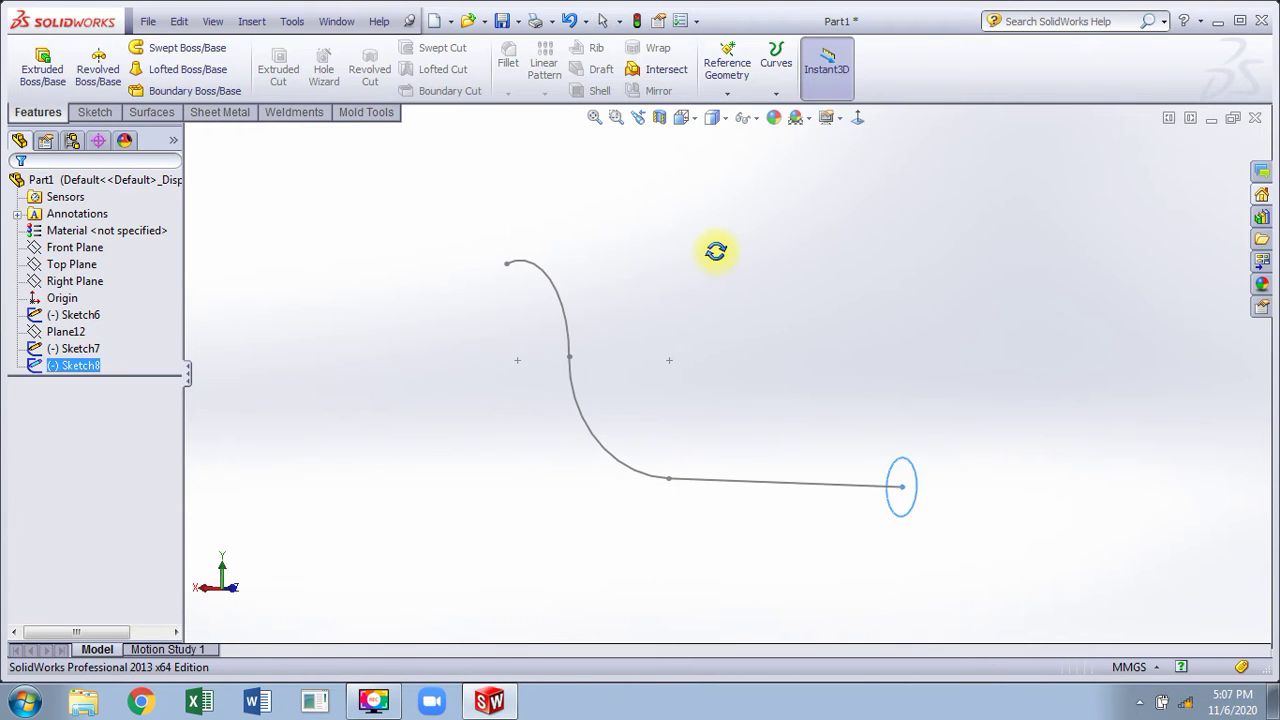
pyautogui.click(714, 253)
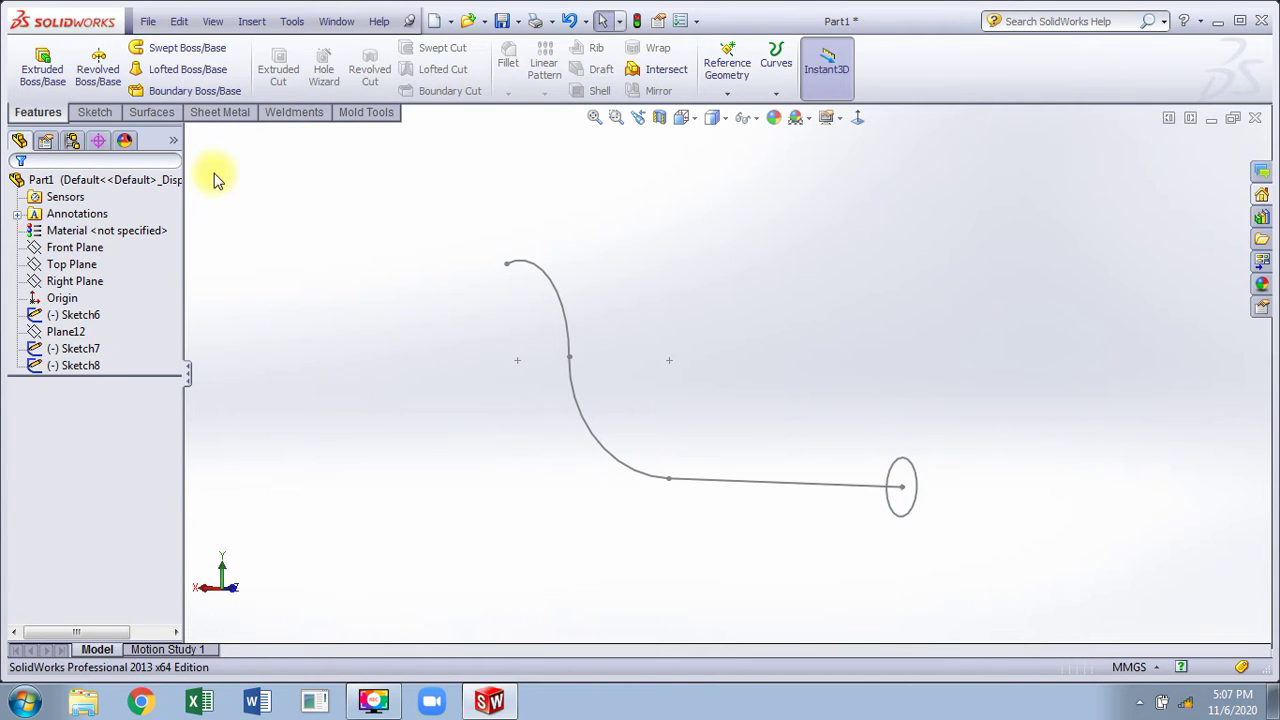
# Step: Try sweeping the circular profile along only the first line-and-arc sketch, and undo that sweep
pyautogui.click(193, 50)
pyautogui.click(913, 472)
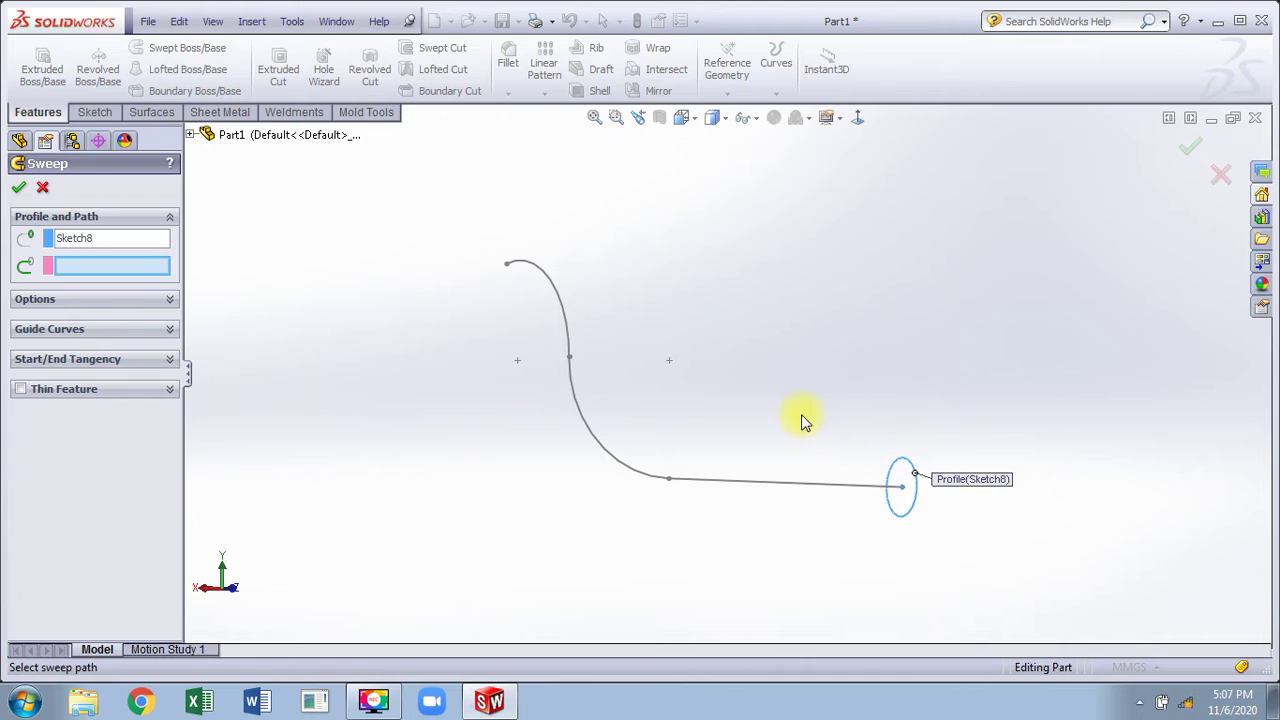
pyautogui.click(806, 490)
pyautogui.moveTo(809, 489)
pyautogui.mouseDown(button='middle')
pyautogui.moveTo(760, 274)
pyautogui.moveTo(773, 271)
pyautogui.mouseUp(button='middle')
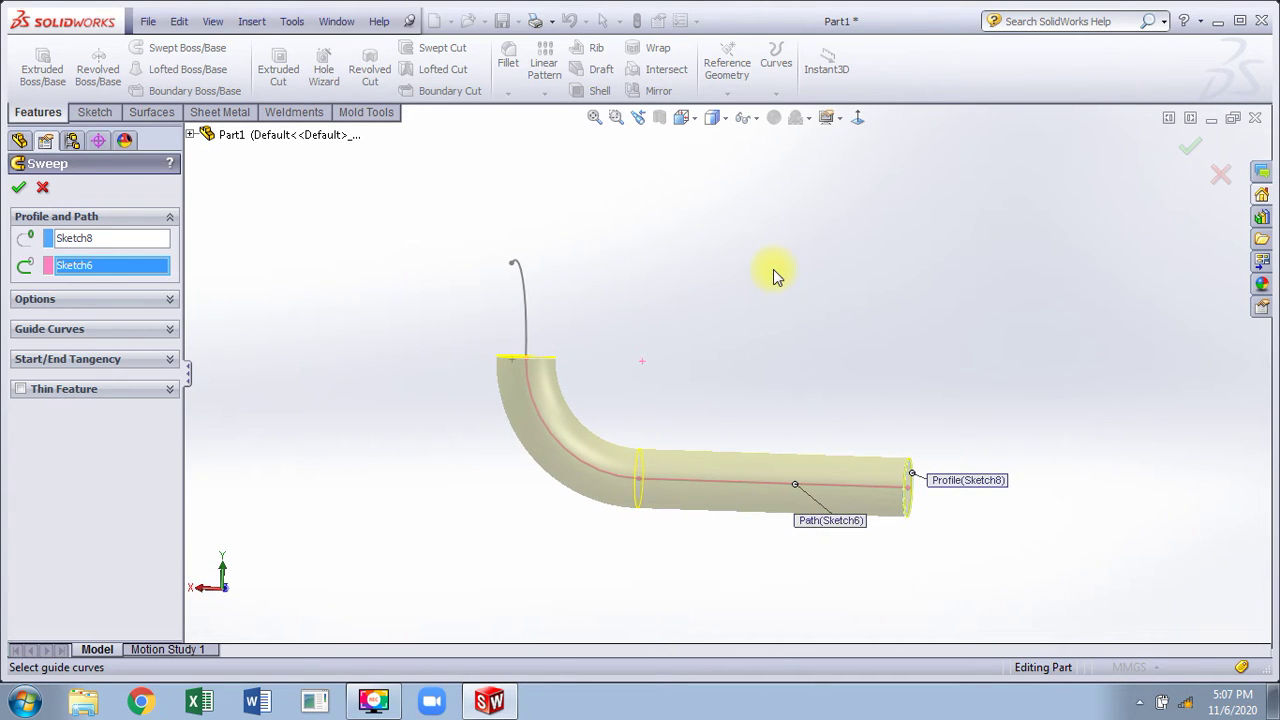
pyautogui.click(1190, 147)
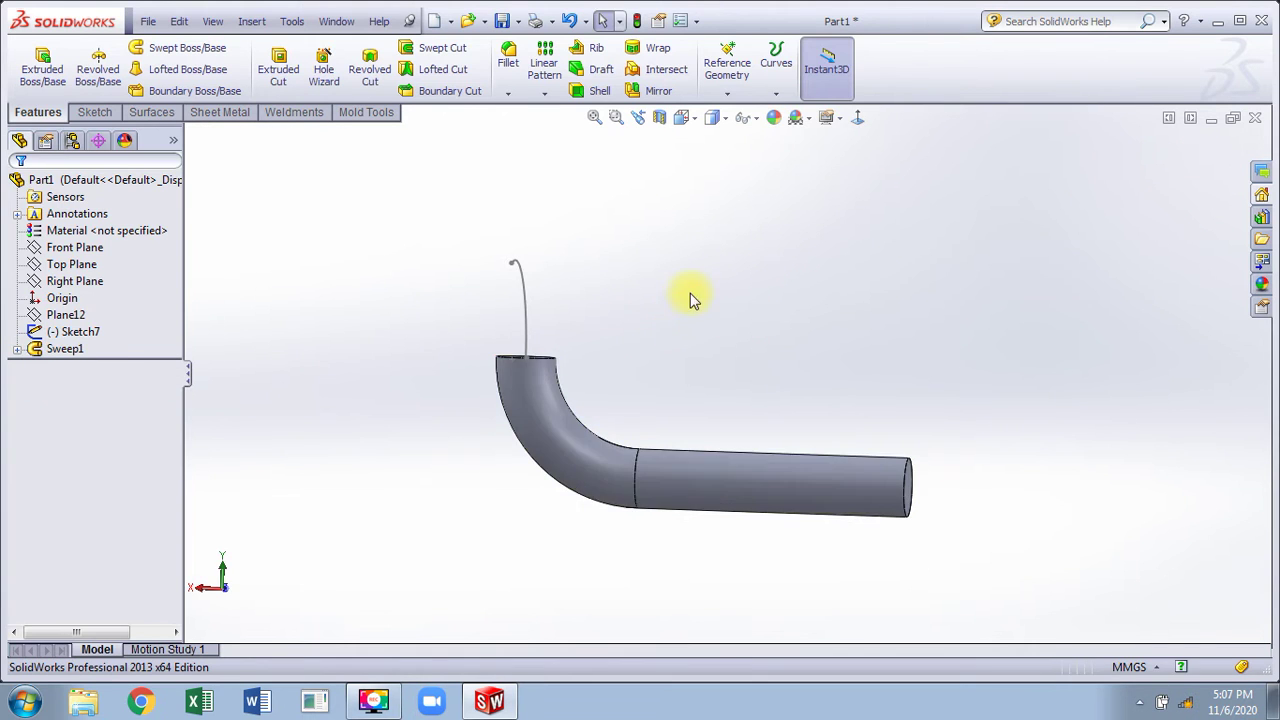
pyautogui.moveTo(690, 295); pyautogui.dragTo(668, 306, button='middle')
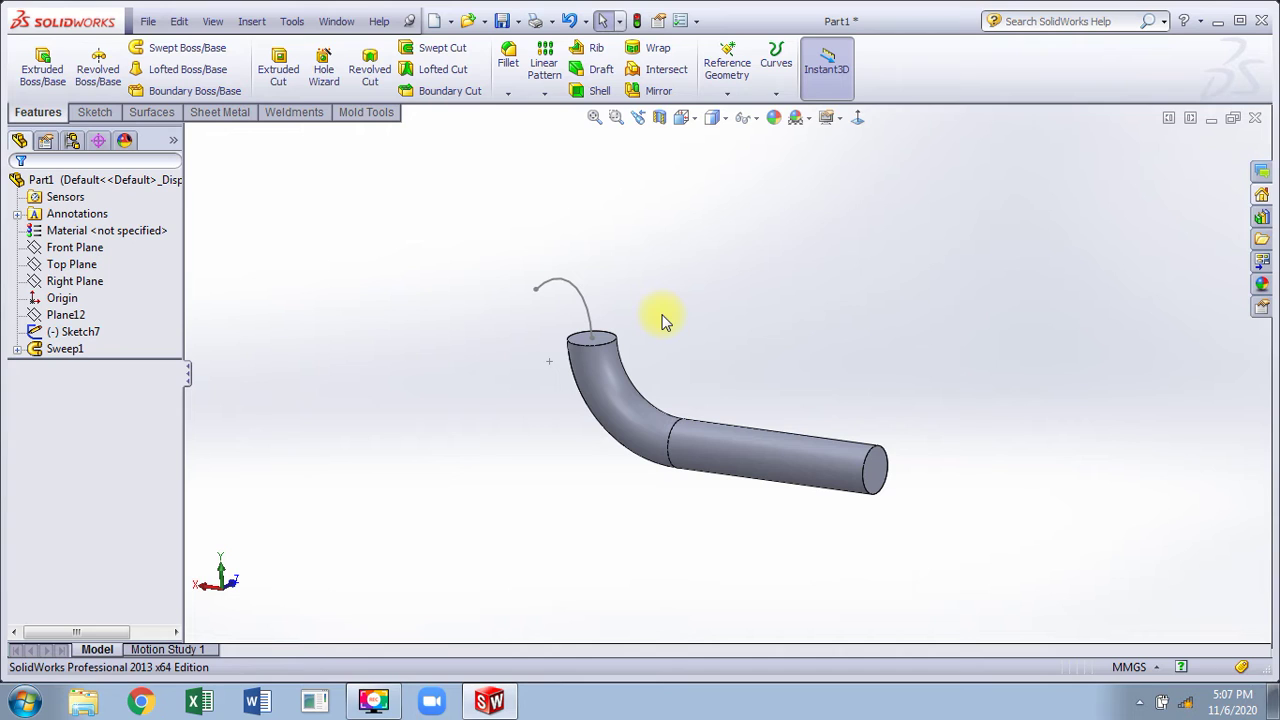
pyautogui.hotkey('ctrl', 'z')
# Step: Join the line-and-arc sketch and the second arc sketch into one composite curve
pyautogui.moveTo(664, 288)
pyautogui.mouseDown(button='middle')
pyautogui.moveTo(637, 316)
pyautogui.moveTo(613, 314)
pyautogui.mouseUp(button='middle')
pyautogui.click(603, 372)
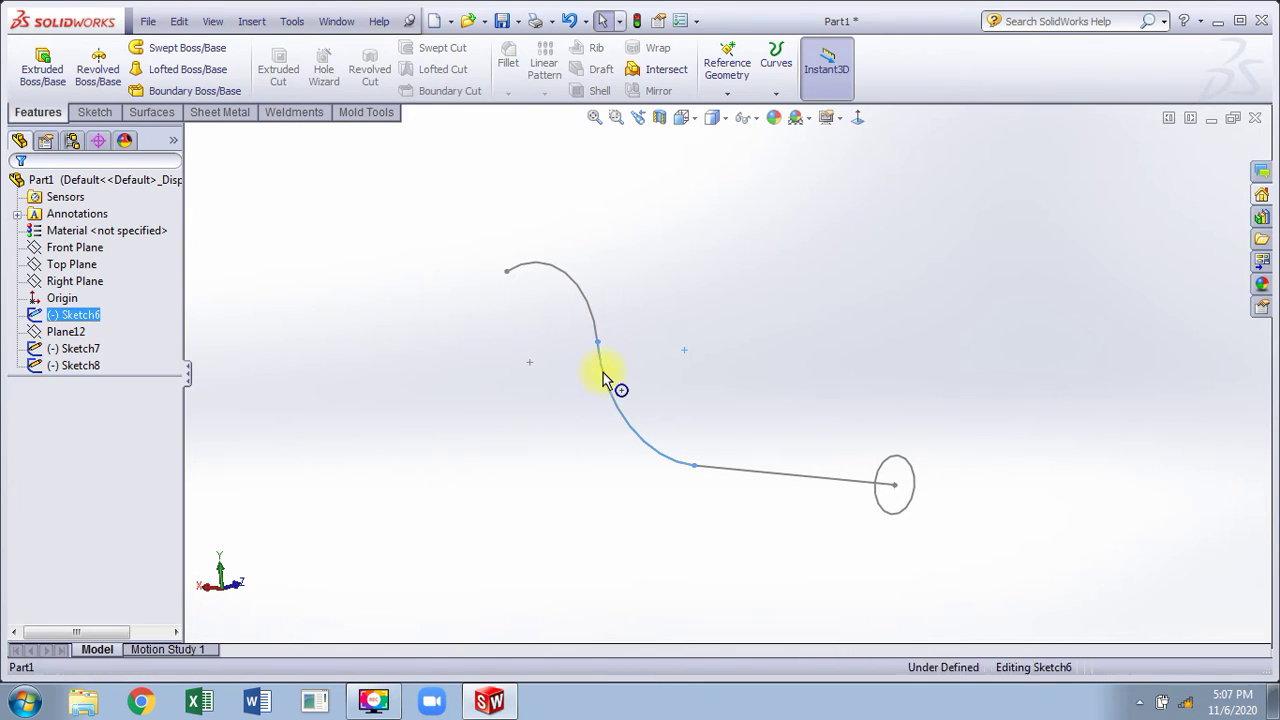
pyautogui.click(585, 295)
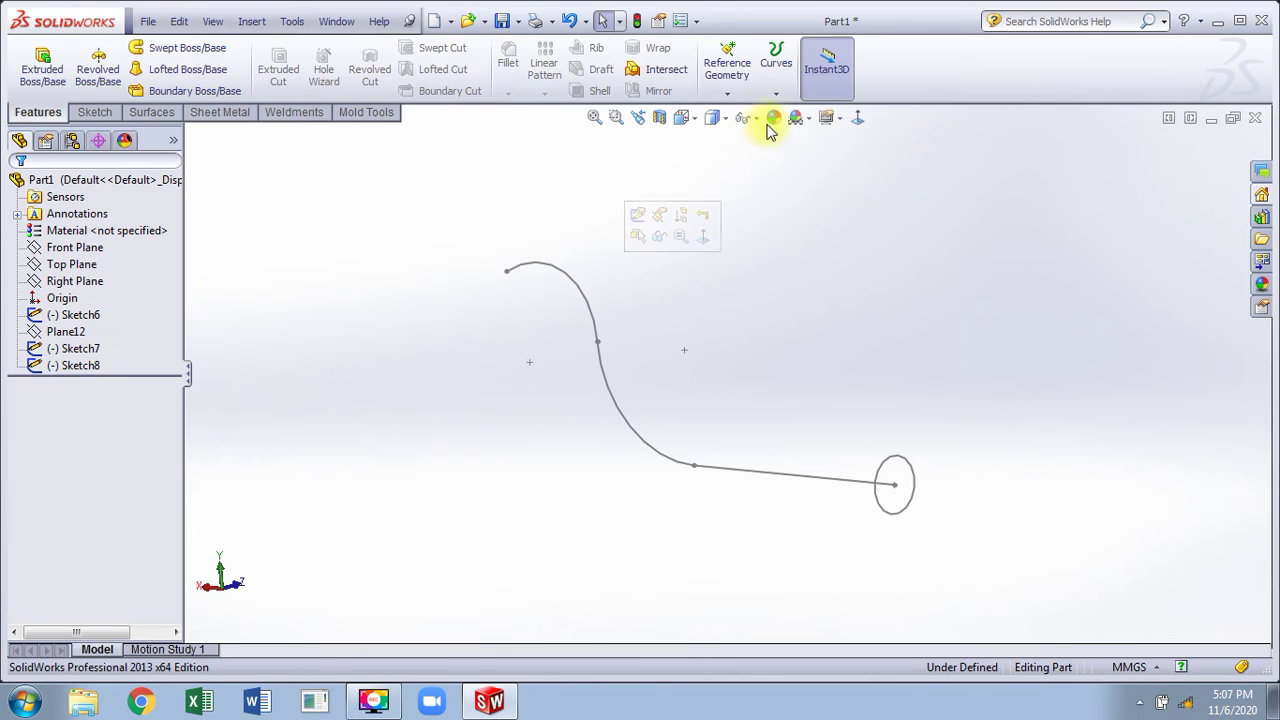
pyautogui.click(774, 78)
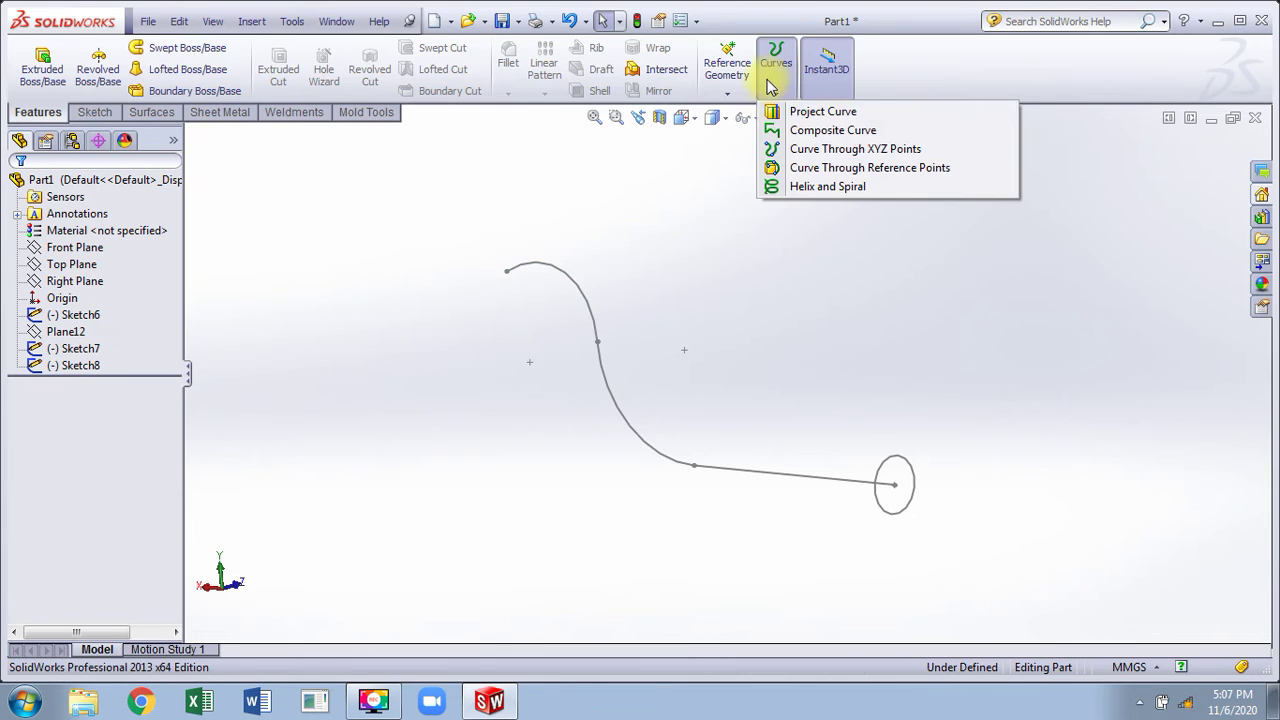
pyautogui.click(784, 136)
pyautogui.click(601, 377)
pyautogui.click(601, 337)
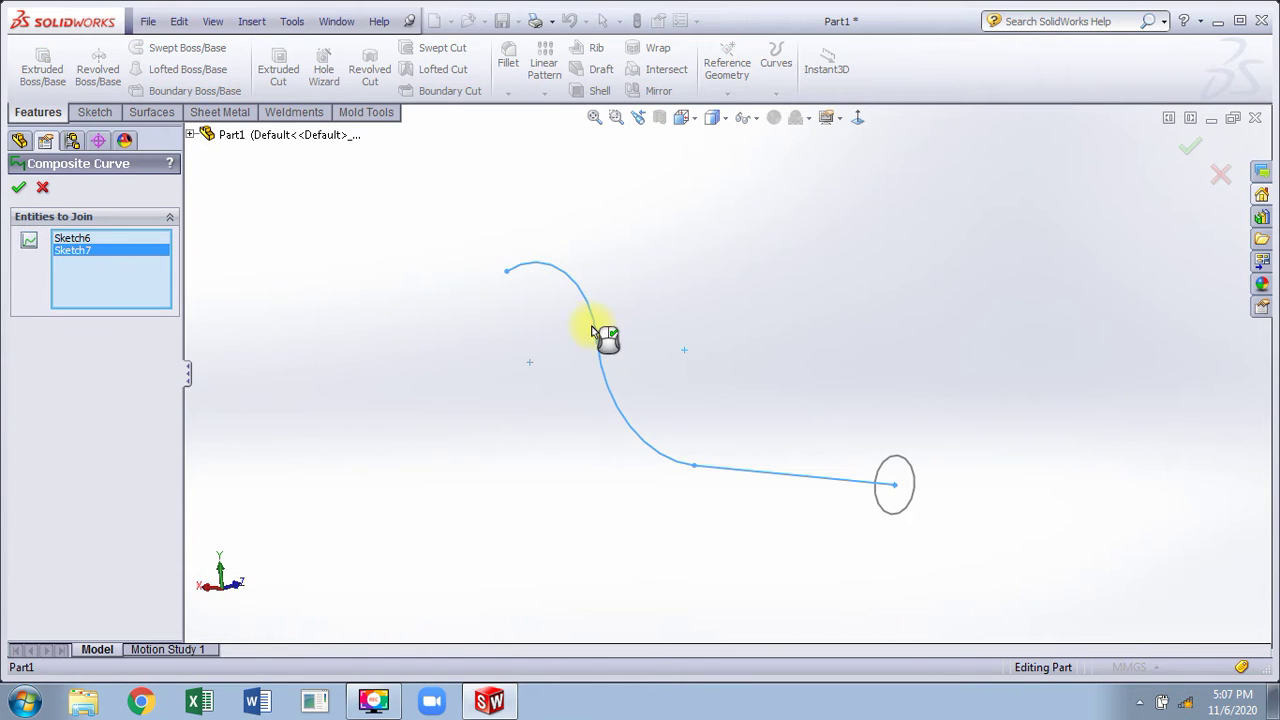
pyautogui.click(20, 189)
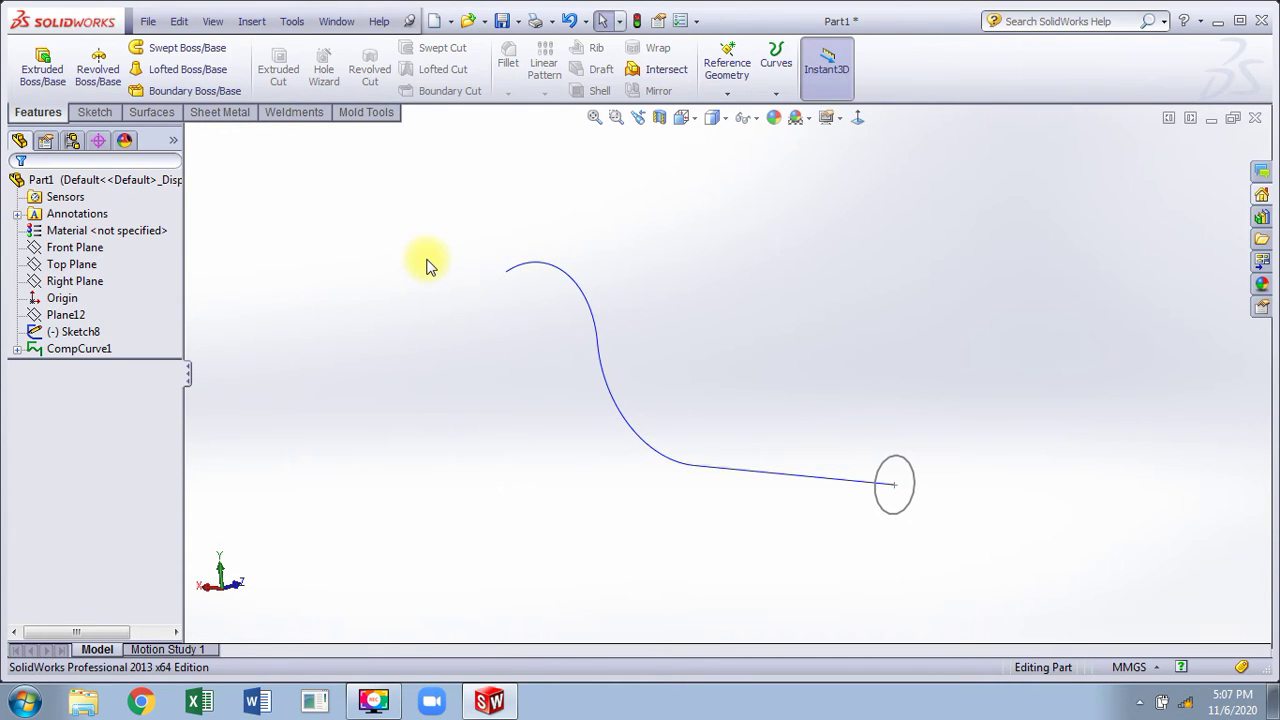
# Step: Sweep the circular profile along the full composite curve to form a solid pipe
pyautogui.click(187, 48)
pyautogui.click(893, 462)
pyautogui.click(822, 479)
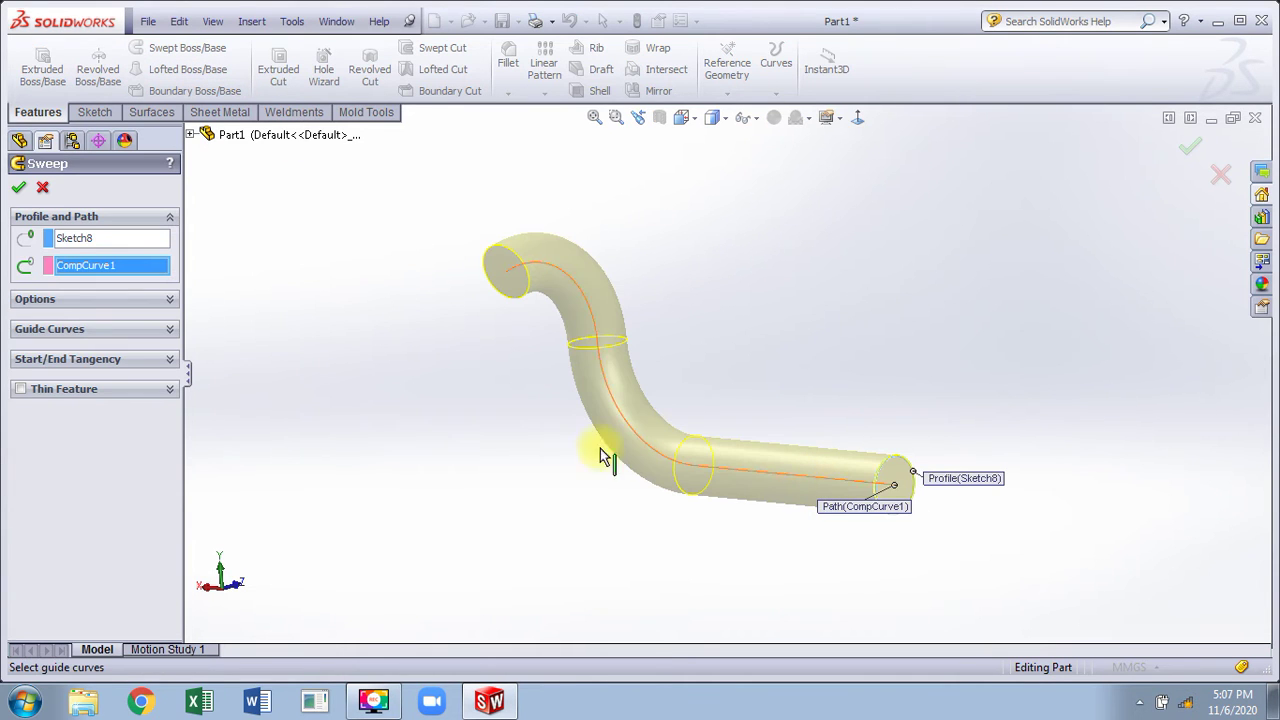
pyautogui.click(18, 187)
pyautogui.moveTo(266, 251); pyautogui.dragTo(650, 290, button='middle')
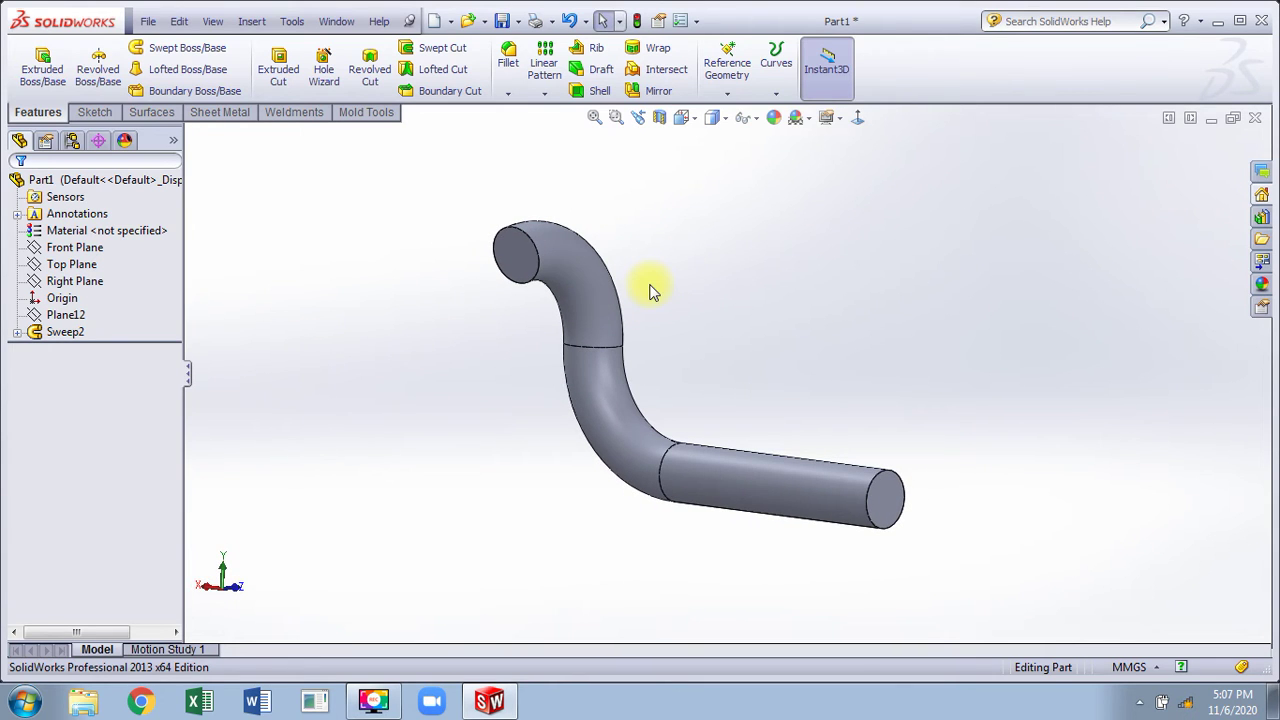
pyautogui.moveTo(650, 290); pyautogui.dragTo(540, 373, button='middle')
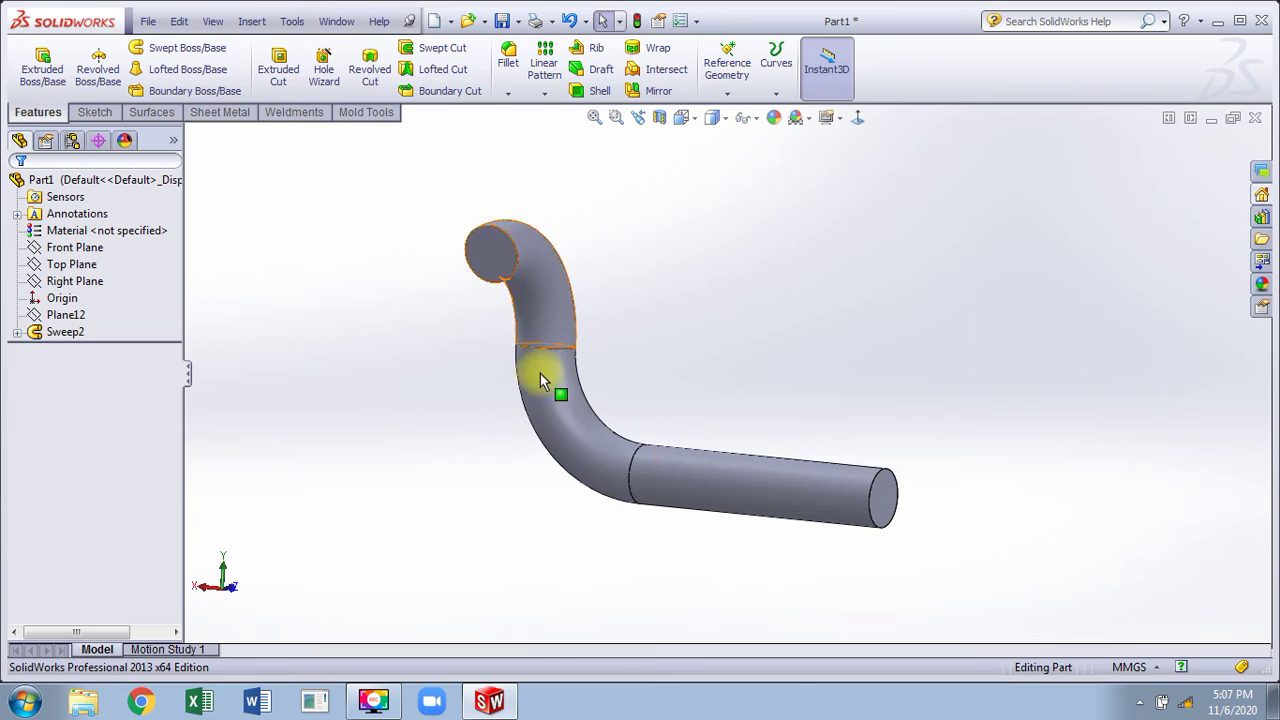
# Step: Turn on RealView graphics so the pipe is displayed with glossy reflections
pyautogui.moveTo(706, 347); pyautogui.dragTo(556, 248, button='middle')
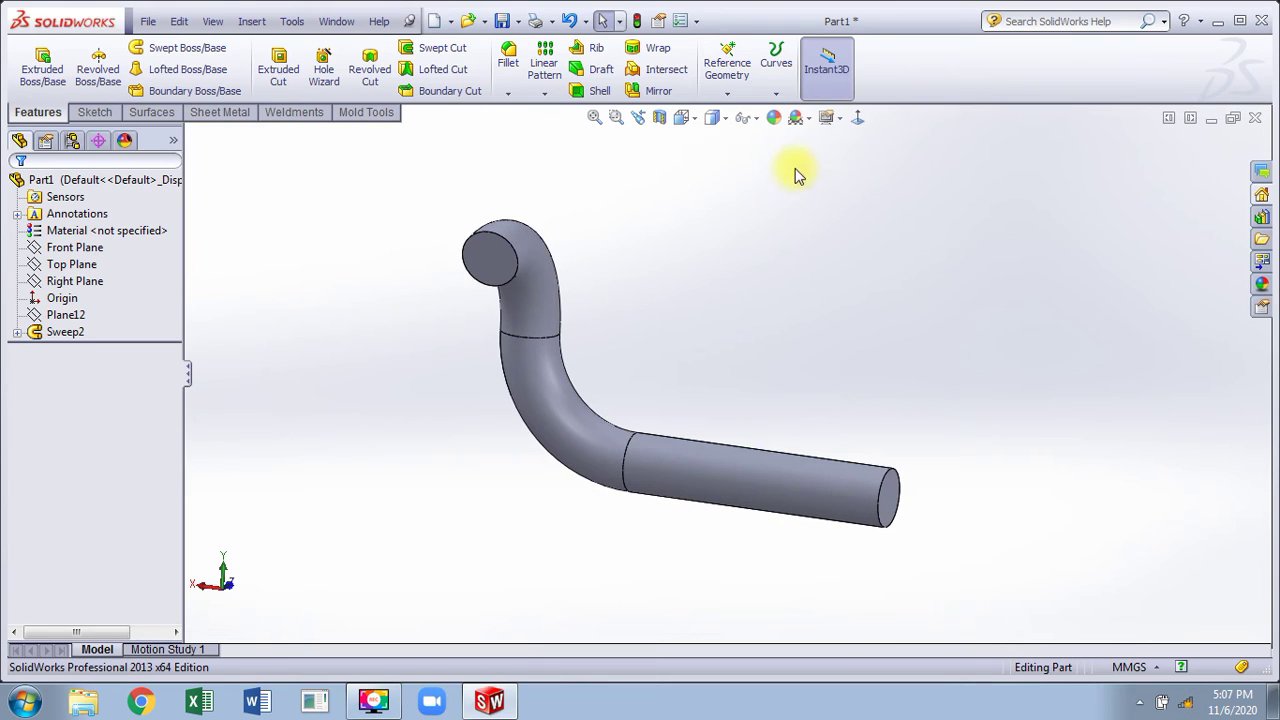
pyautogui.click(828, 118)
pyautogui.click(868, 137)
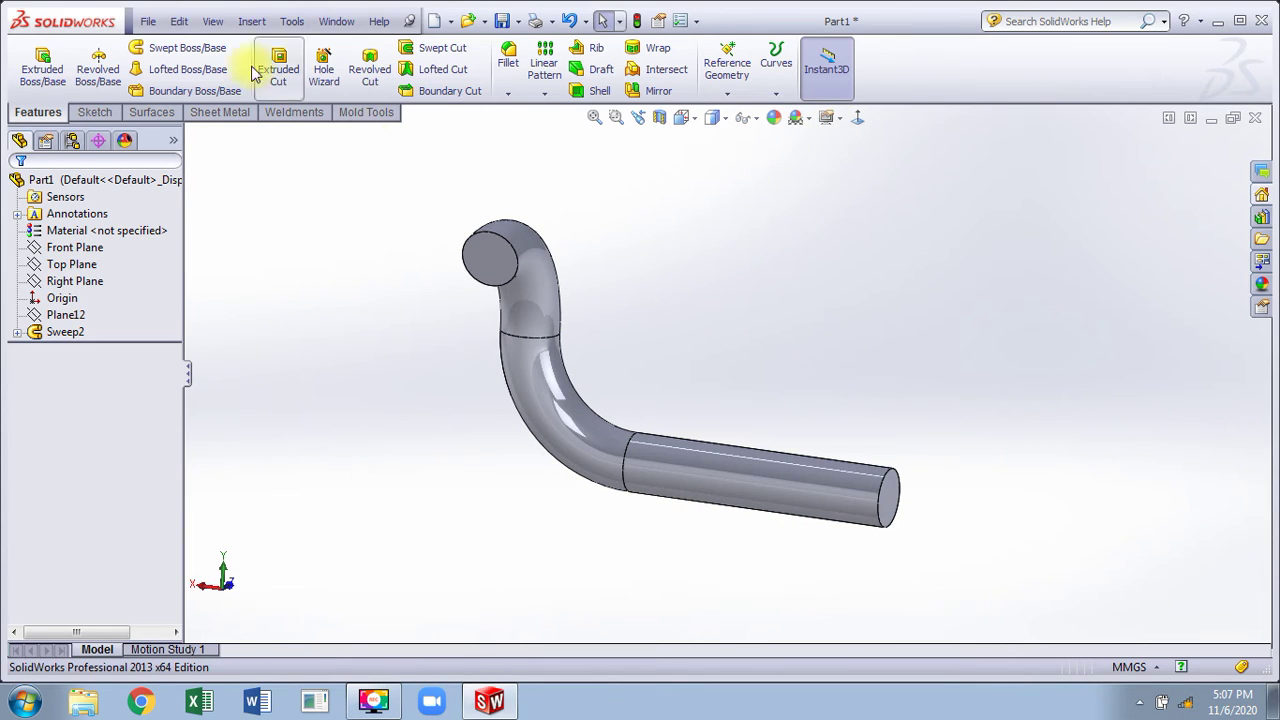
# Step: Make three copies of the swept pipe body, spaced about 97.3 mm apart along the negative X direction
pyautogui.click(242, 28)
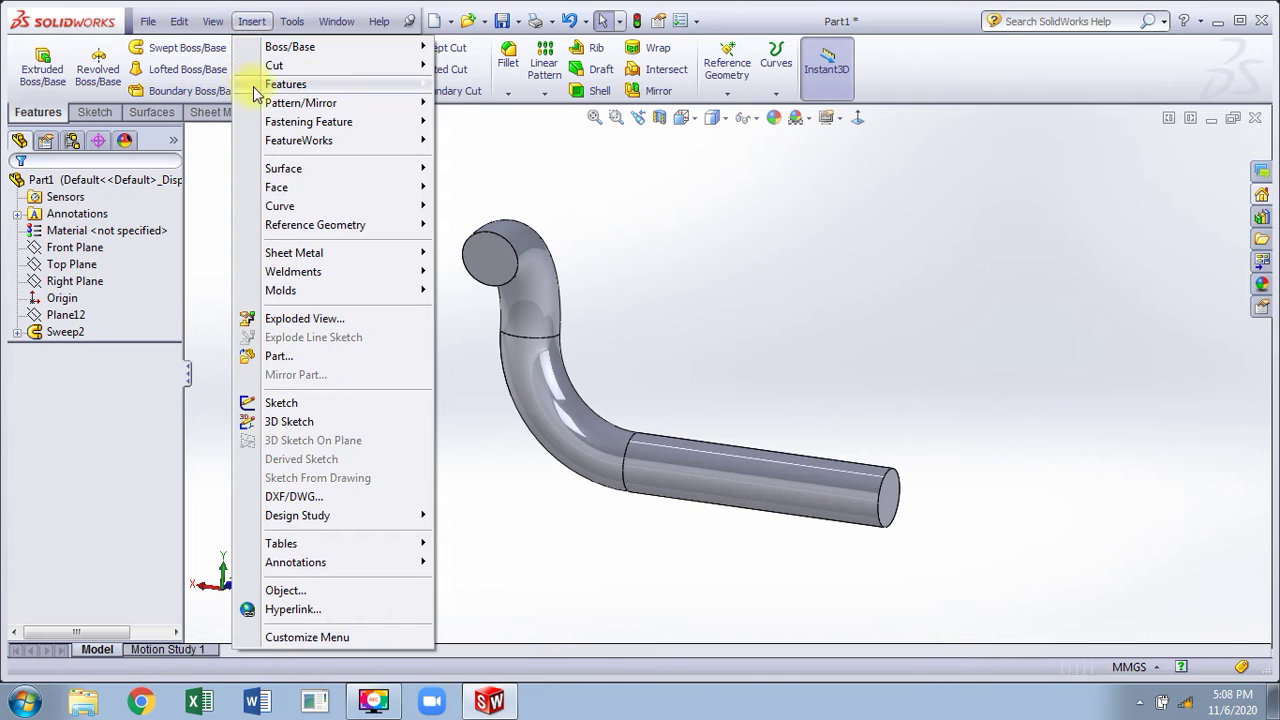
pyautogui.moveTo(349, 92)
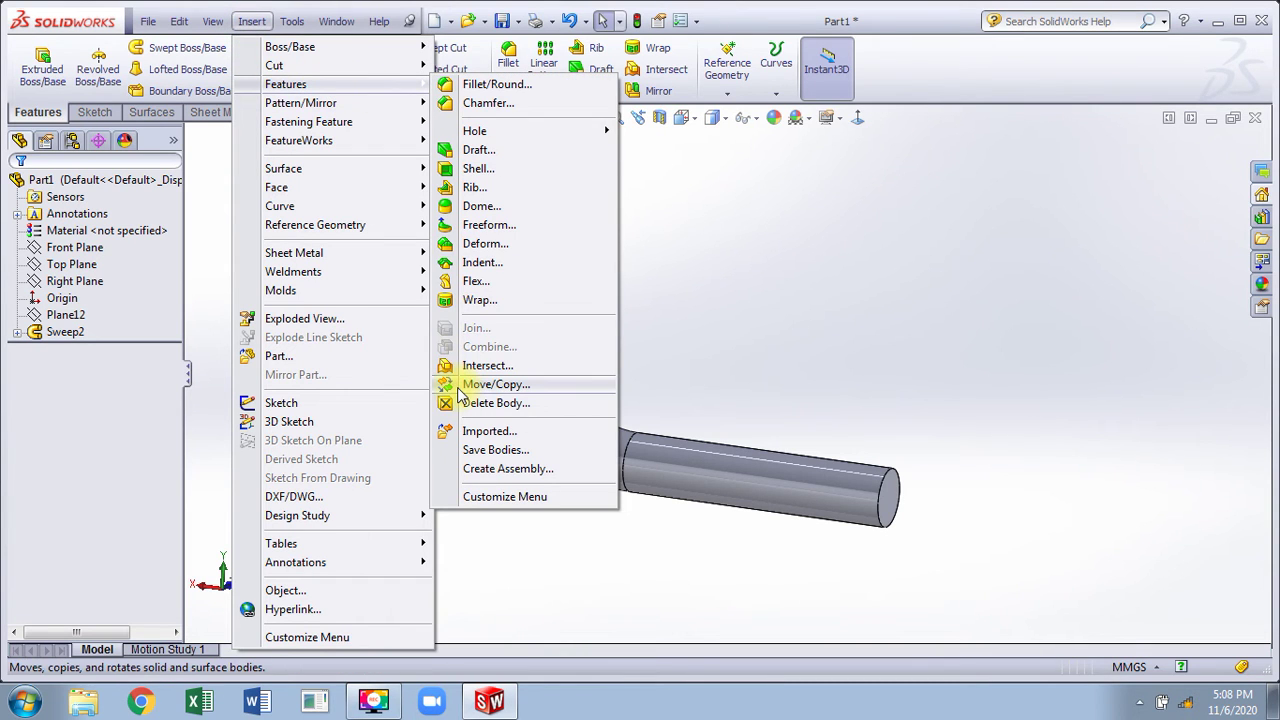
pyautogui.click(490, 384)
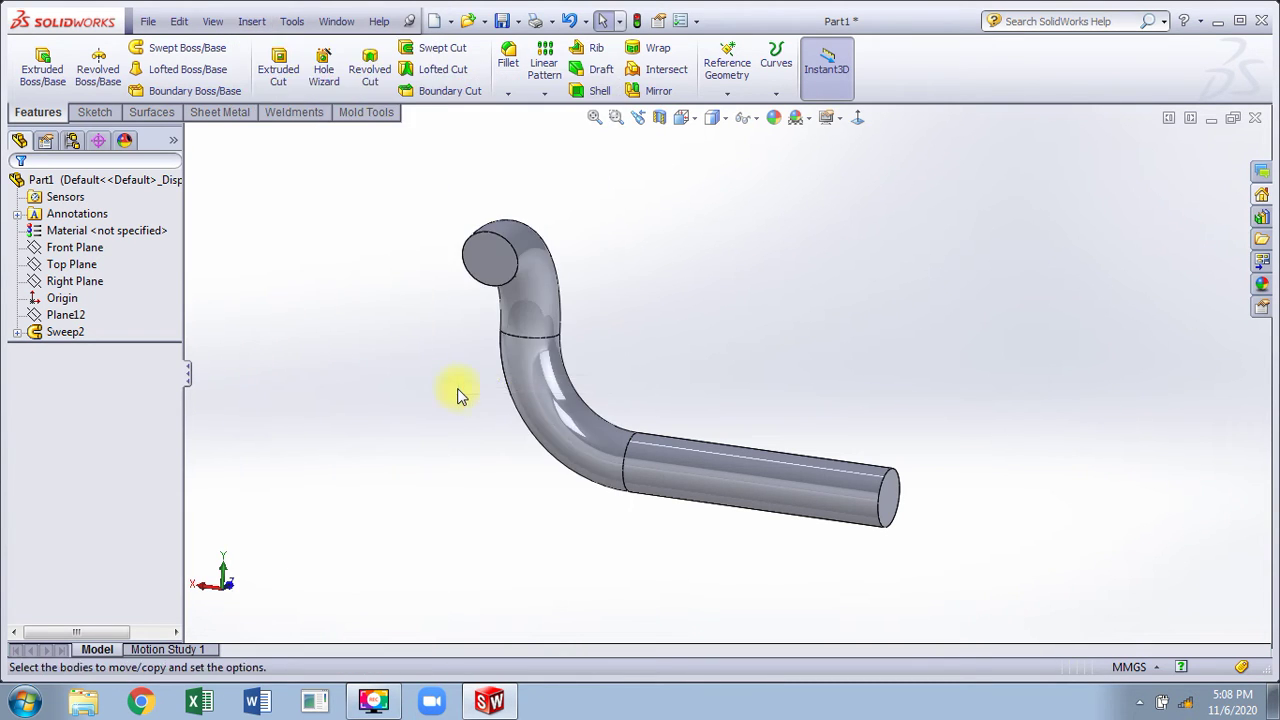
pyautogui.click(510, 300)
pyautogui.moveTo(443, 273); pyautogui.dragTo(474, 294, button='middle')
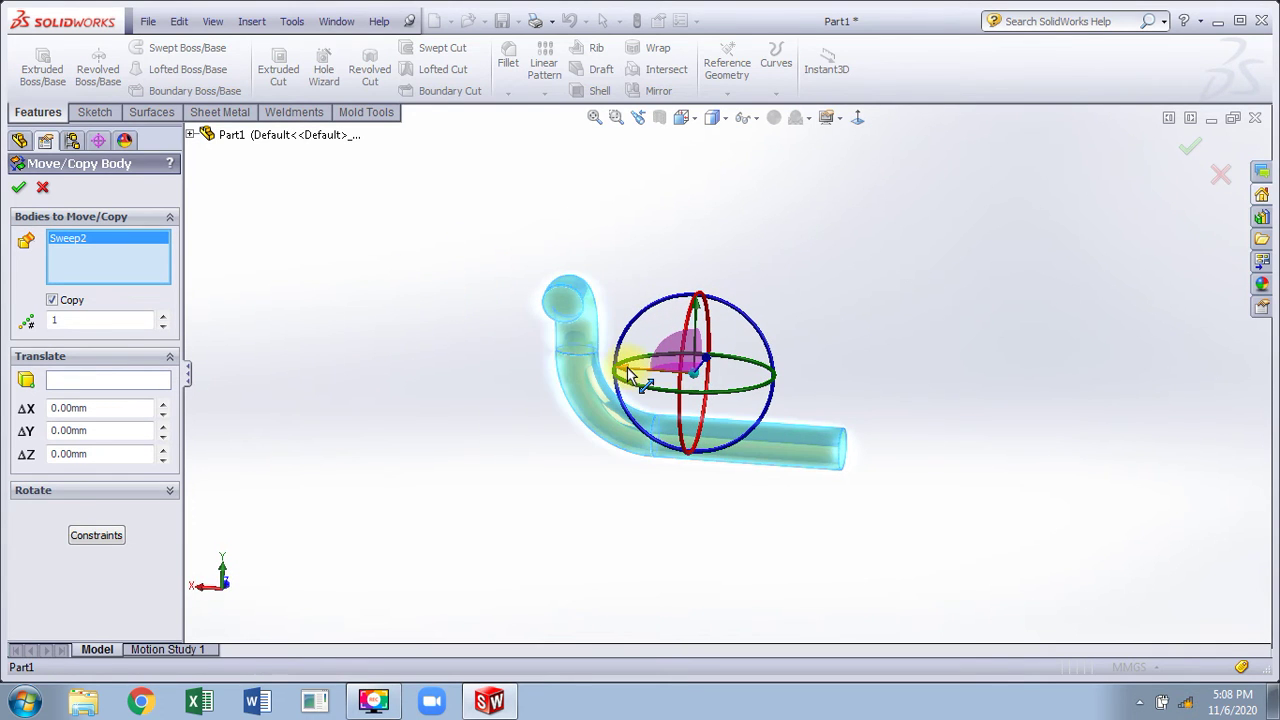
pyautogui.moveTo(628, 372); pyautogui.dragTo(734, 369)
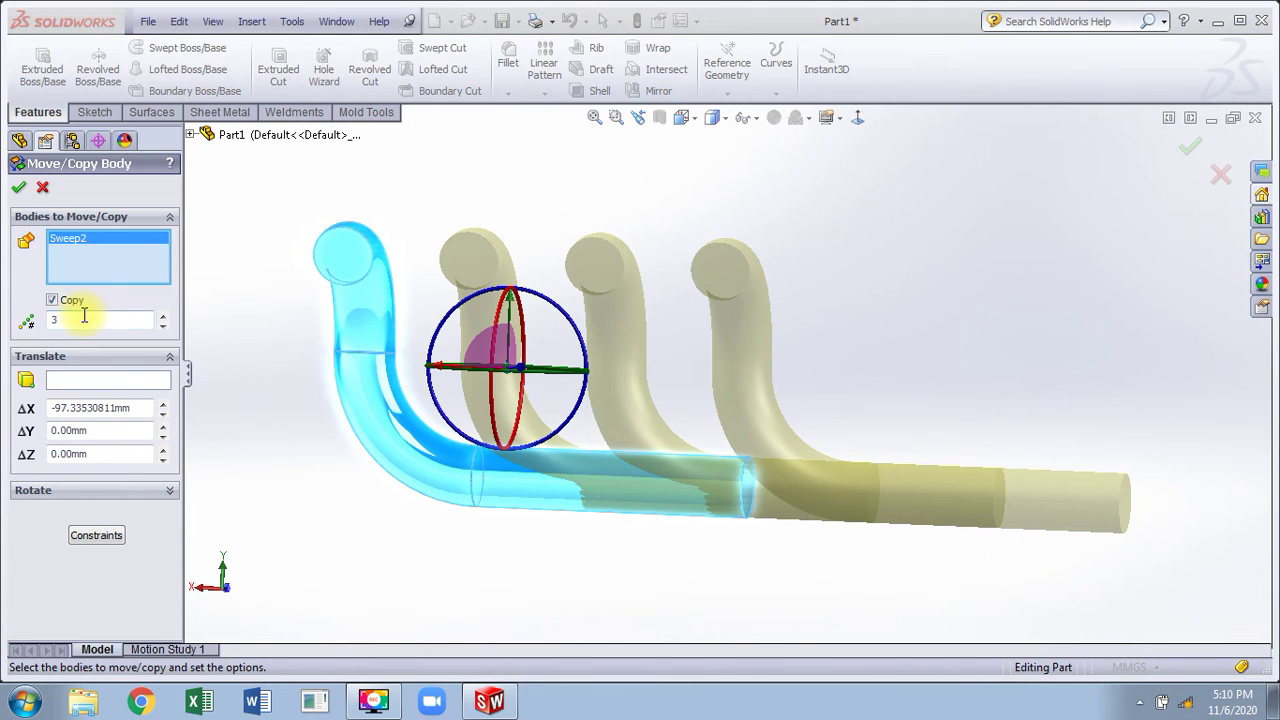
pyautogui.doubleClick(84, 316)
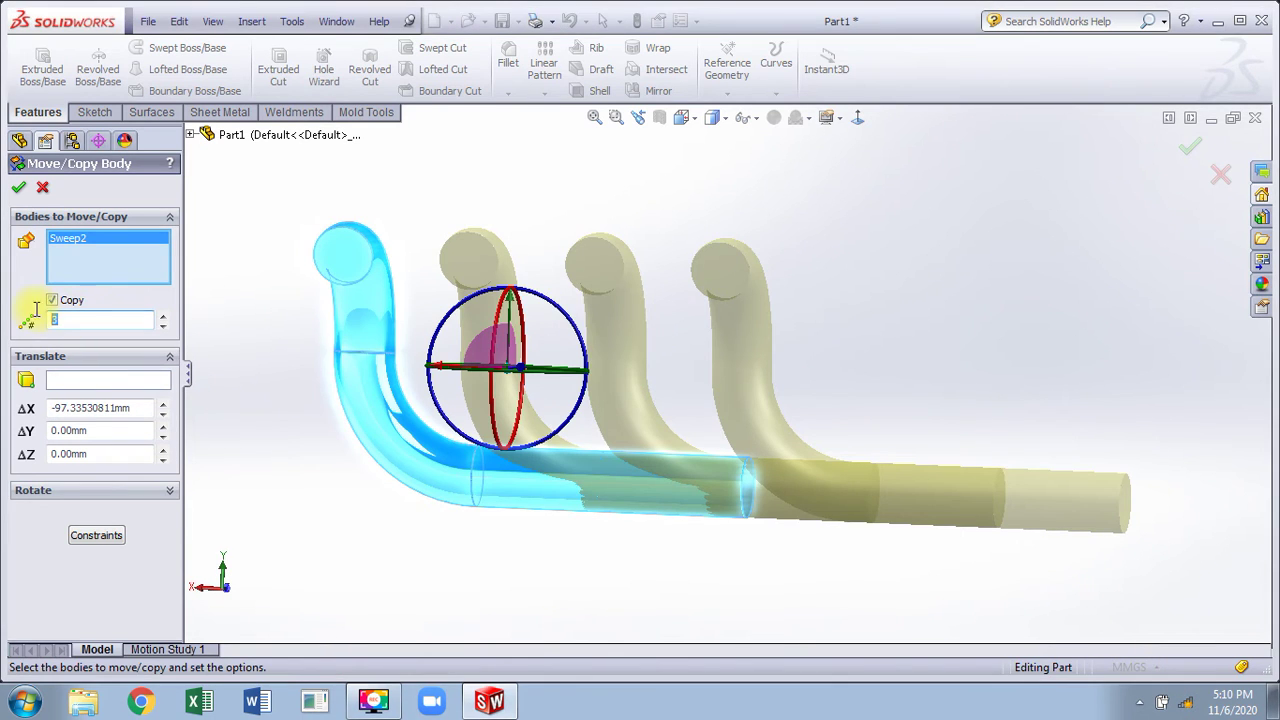
pyautogui.click(22, 190)
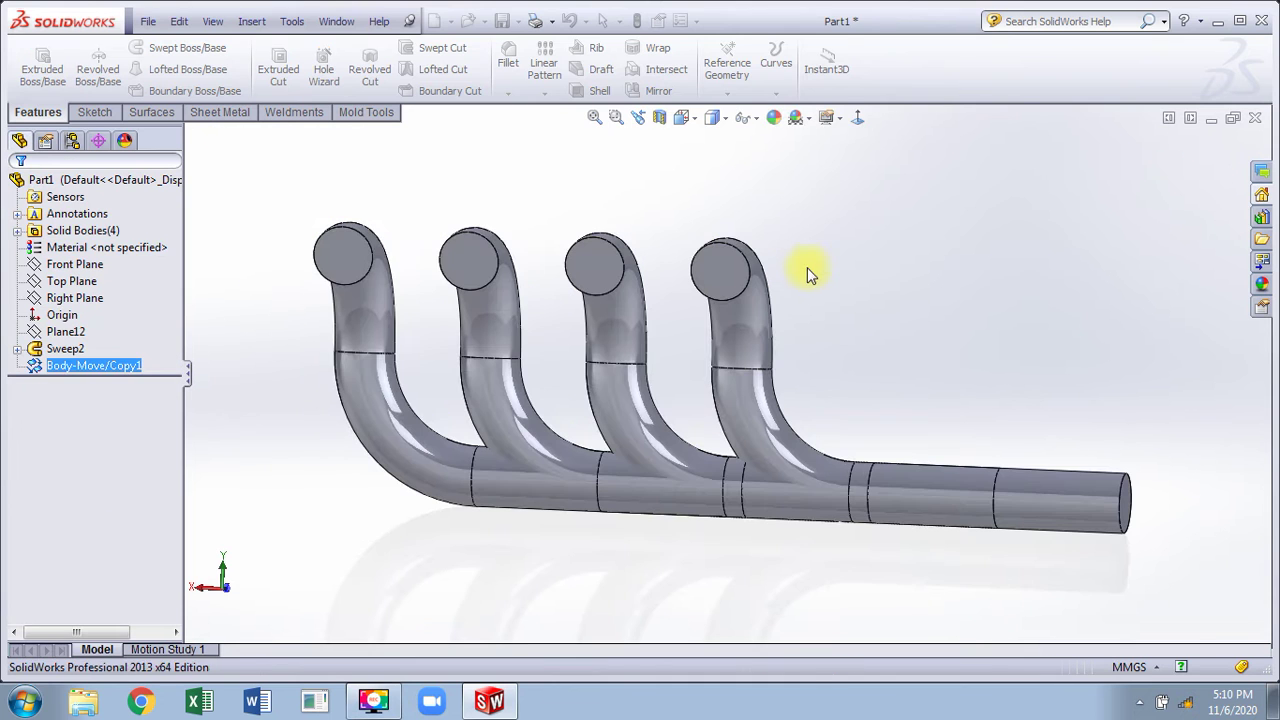
# Step: Combine the original pipe and its three copies into a single body with the Add operation
pyautogui.moveTo(829, 271); pyautogui.dragTo(580, 420, button='middle')
pyautogui.scroll(-2, 881, 355)
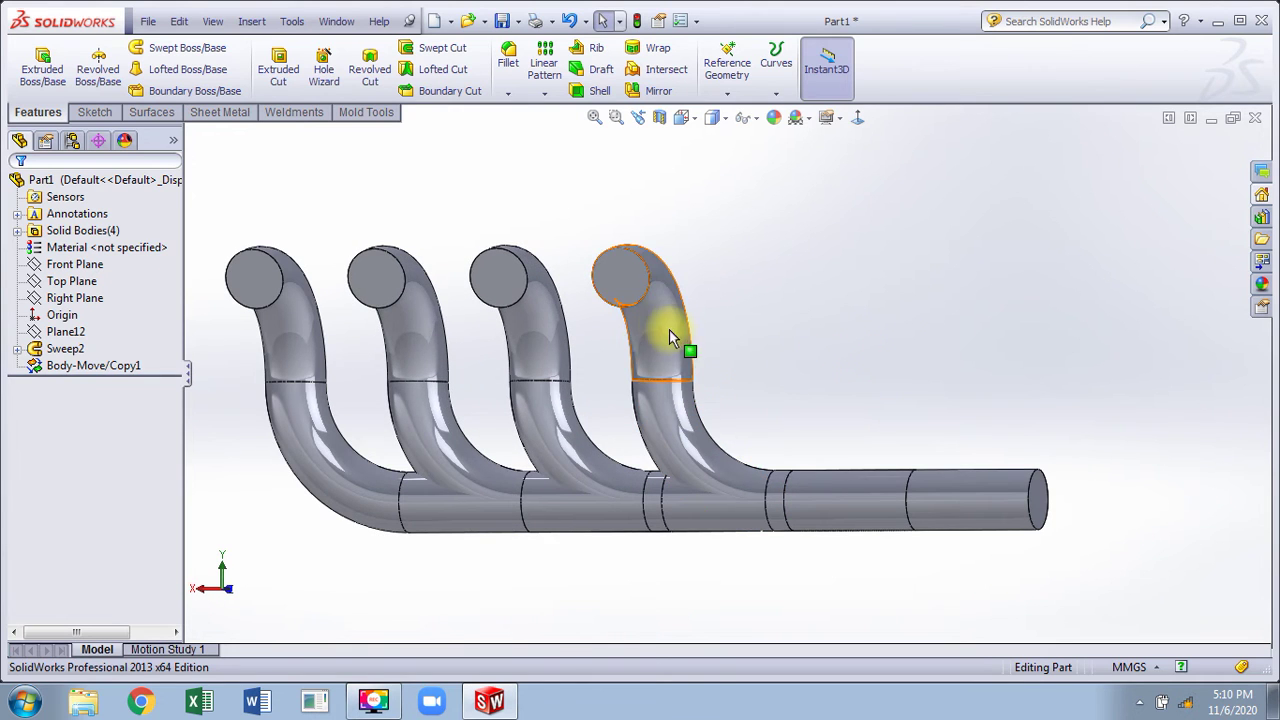
pyautogui.moveTo(720, 508); pyautogui.dragTo(651, 493, button='middle')
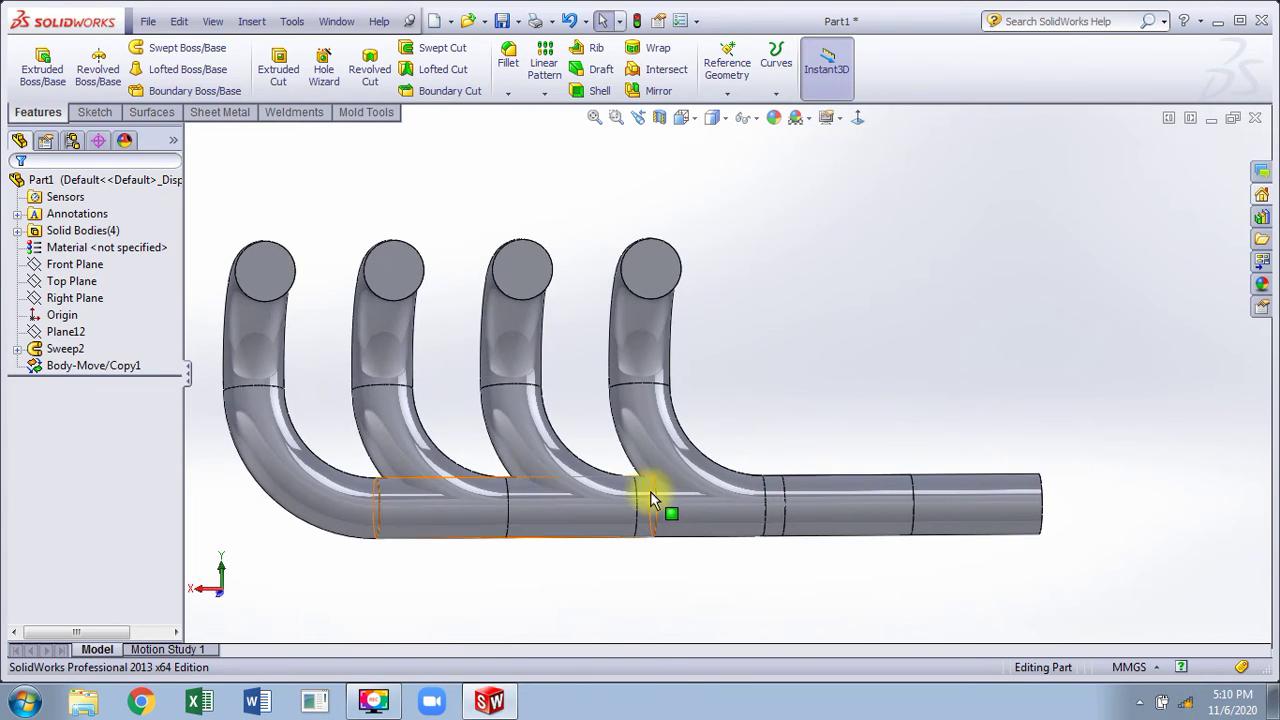
pyautogui.click(251, 24)
pyautogui.moveTo(280, 84)
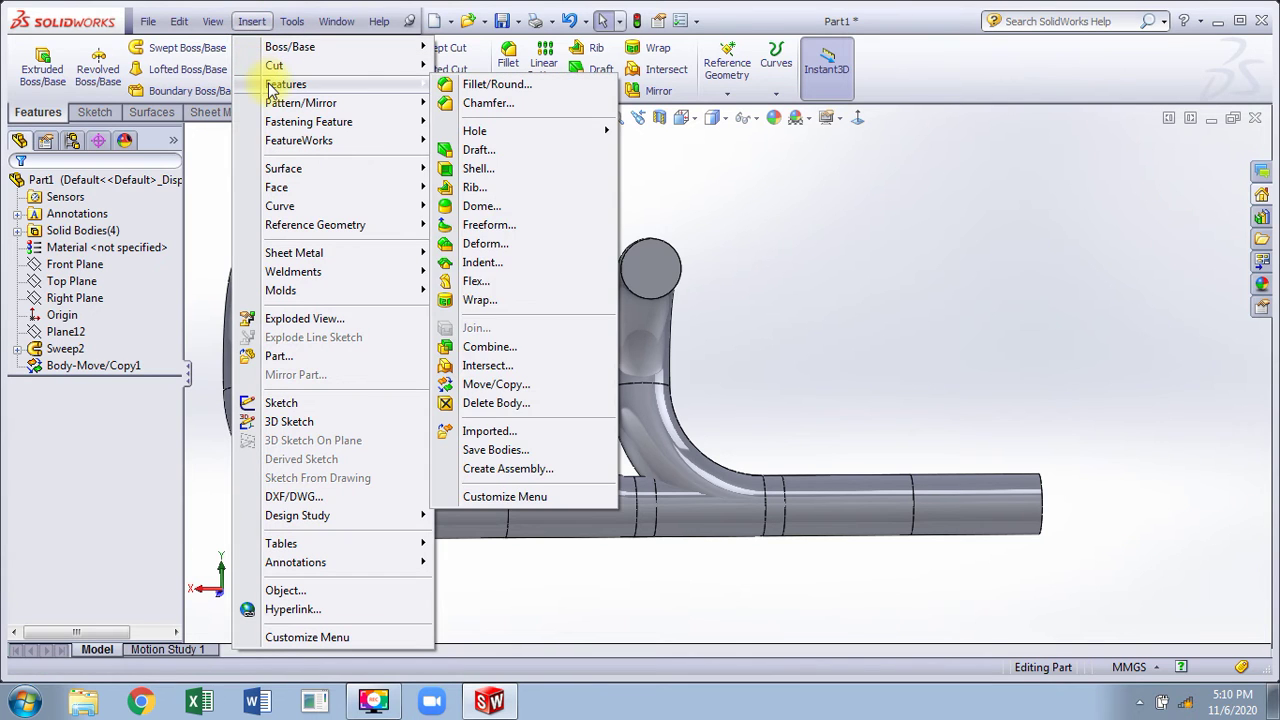
pyautogui.click(503, 347)
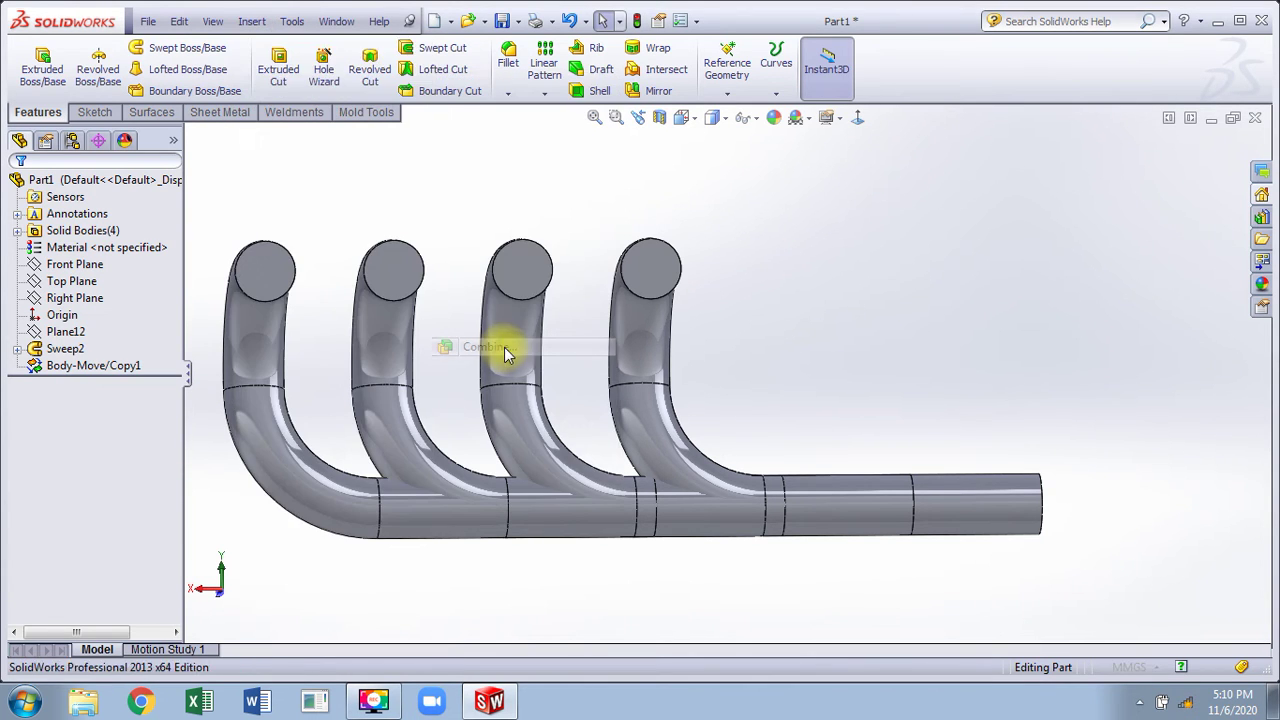
pyautogui.click(227, 379)
pyautogui.click(364, 402)
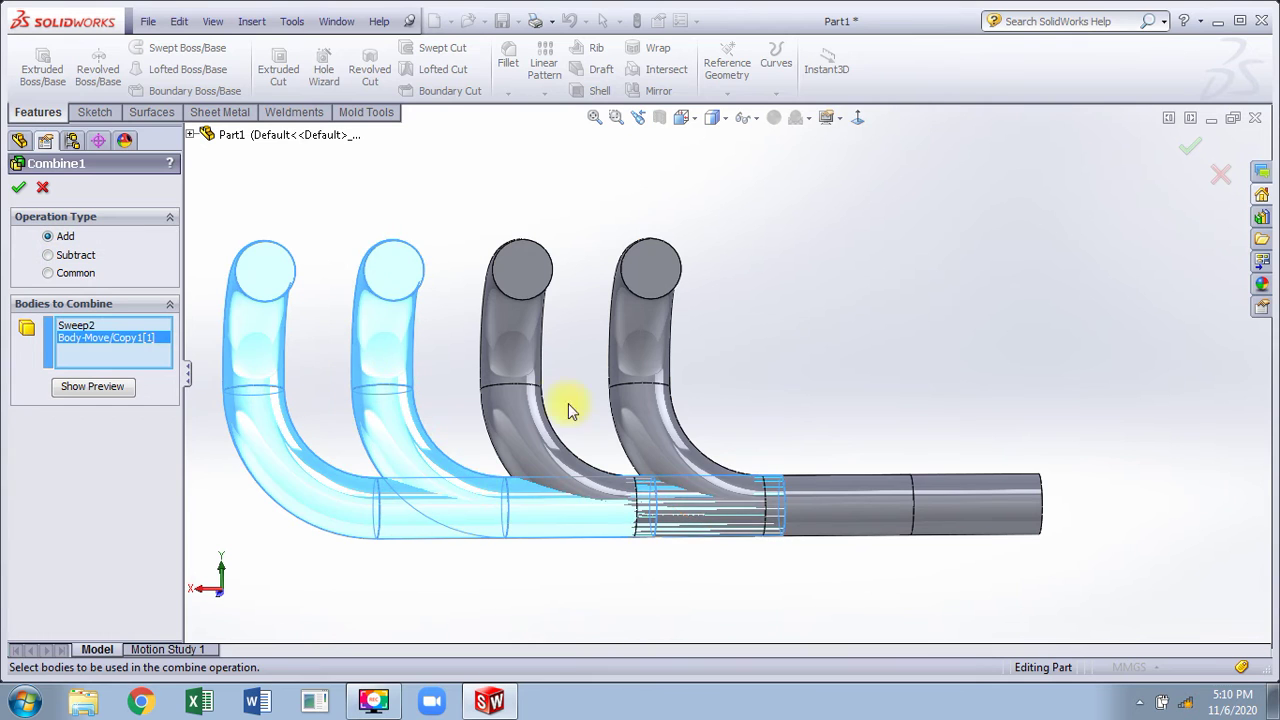
pyautogui.click(569, 405)
pyautogui.click(643, 394)
pyautogui.click(19, 188)
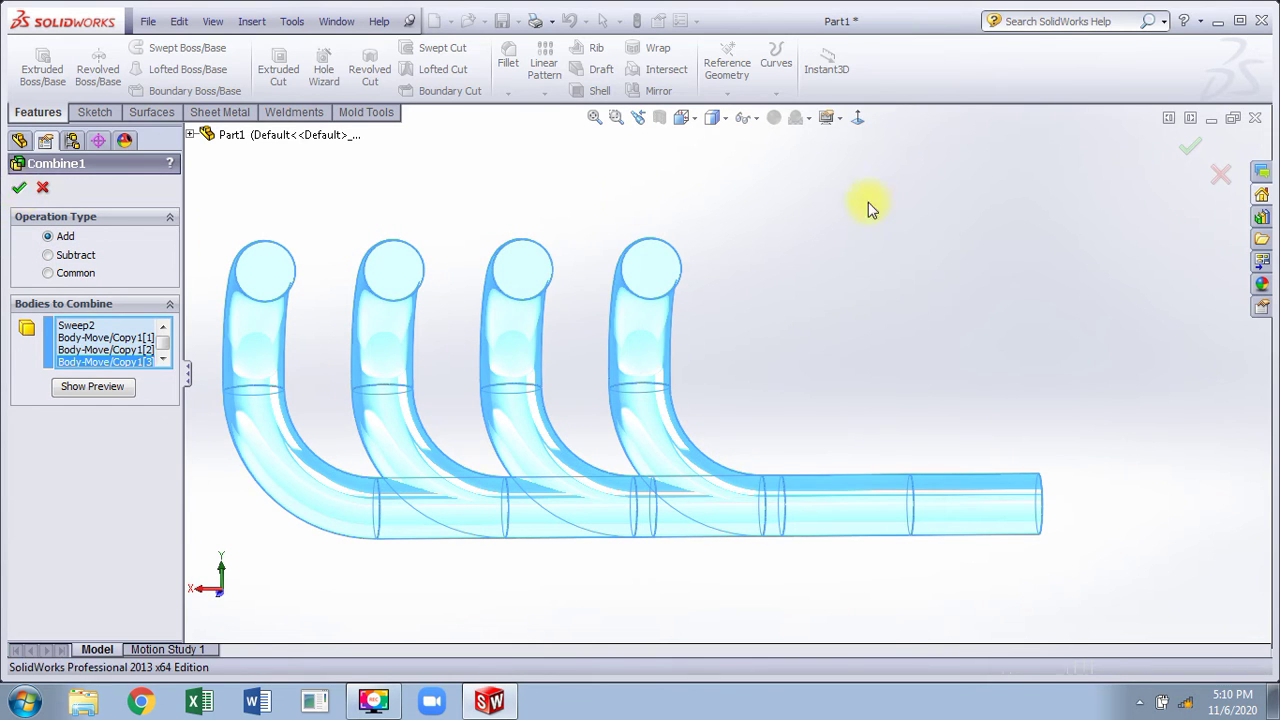
# Step: Shell the combined body to a 5 mm wall, removing the four bent pipe end faces and the straight pipe's end face
pyautogui.moveTo(791, 260); pyautogui.dragTo(744, 380, button='middle')
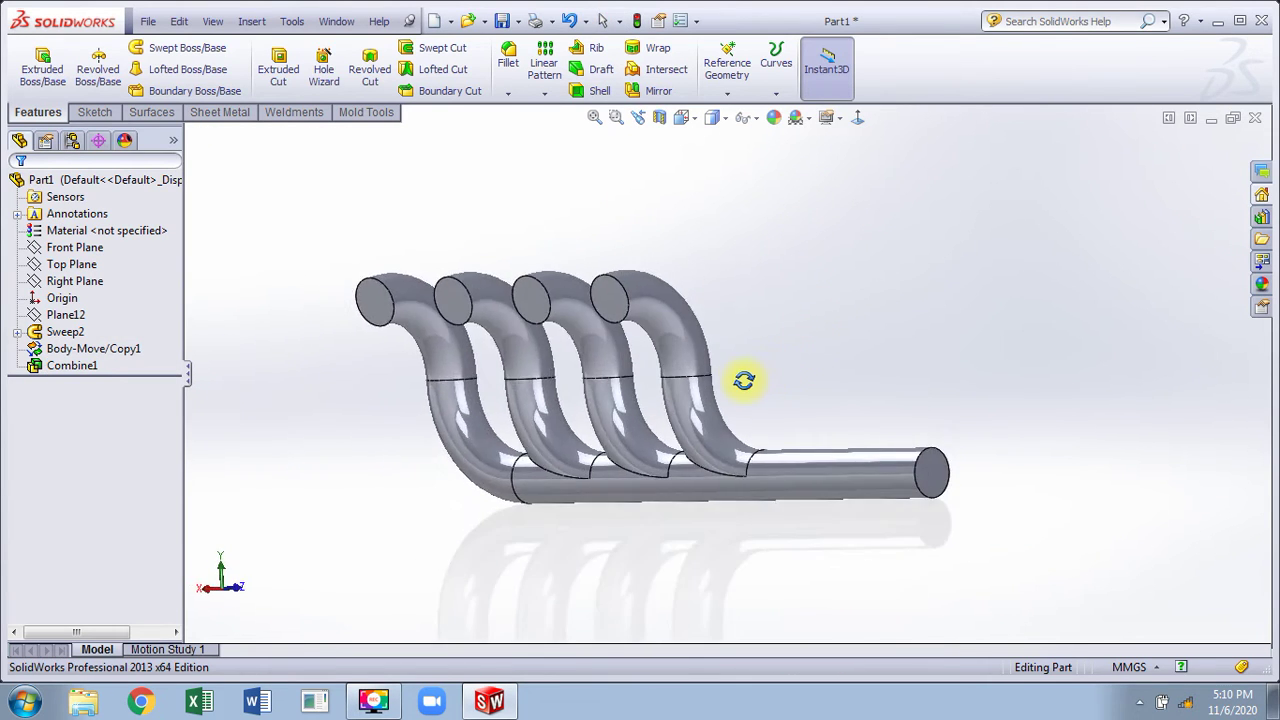
pyautogui.click(598, 90)
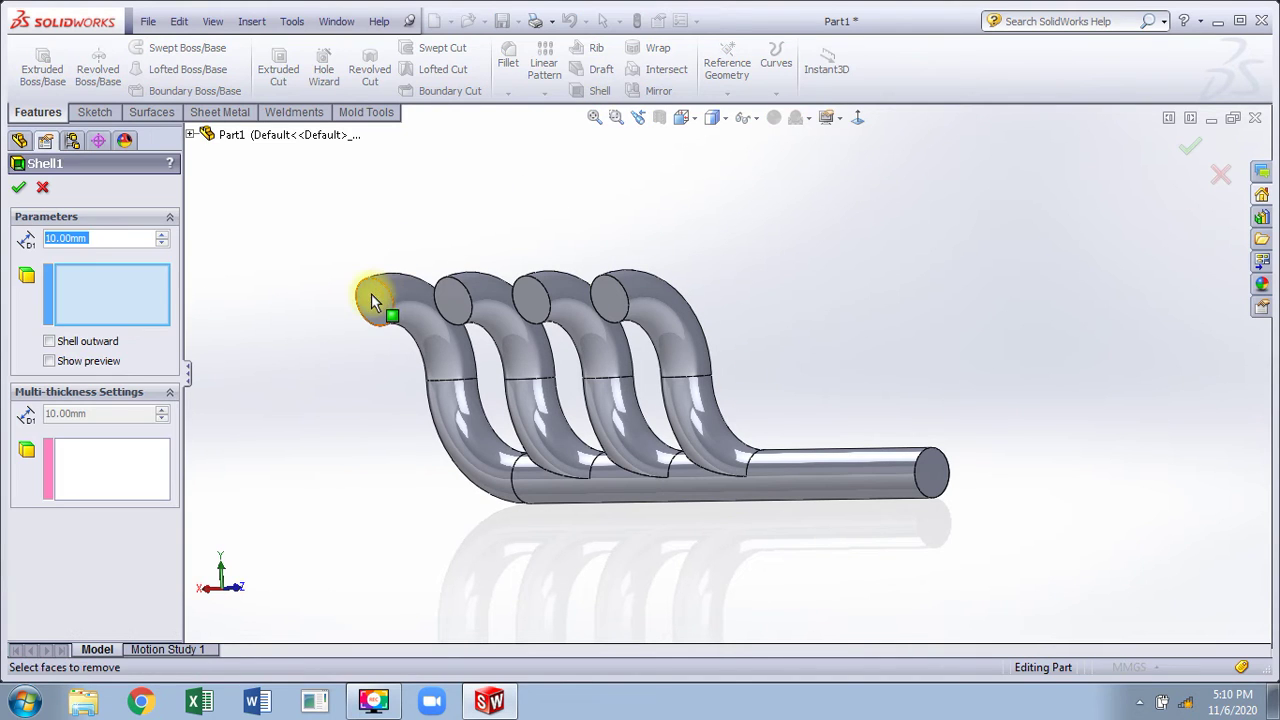
pyautogui.click(371, 293)
pyautogui.click(450, 299)
pyautogui.click(529, 297)
pyautogui.click(619, 290)
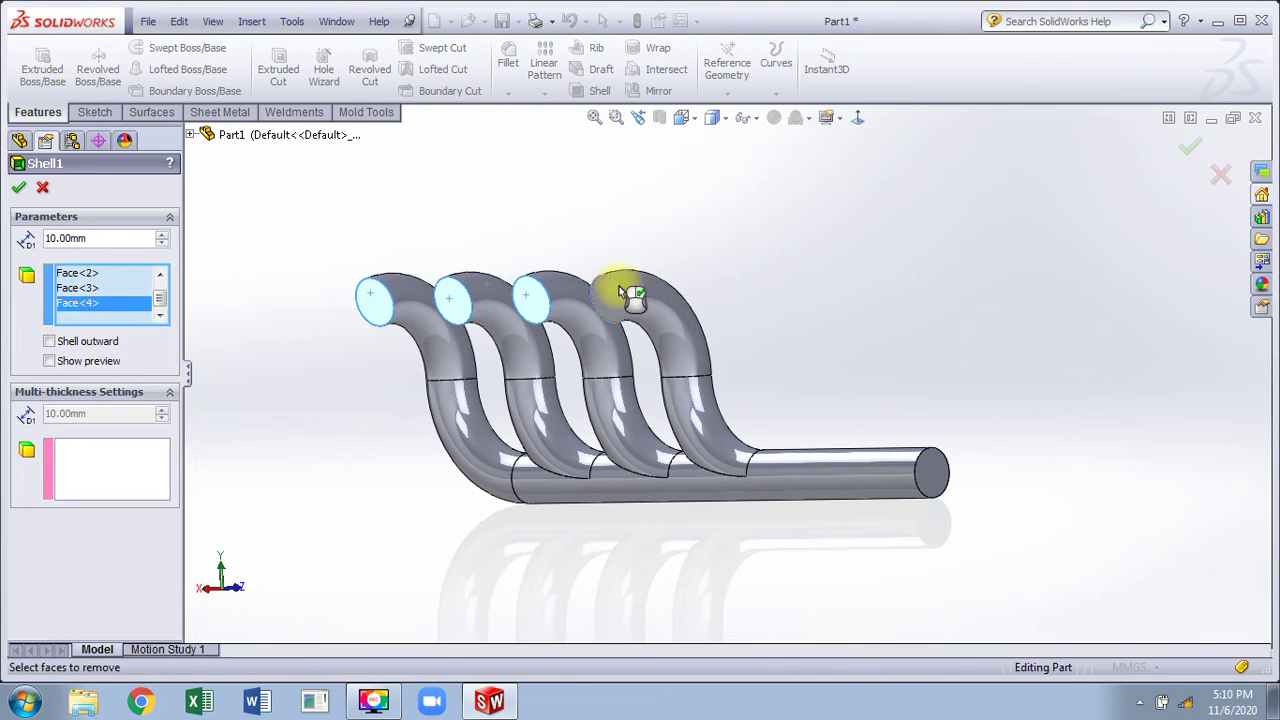
pyautogui.click(929, 468)
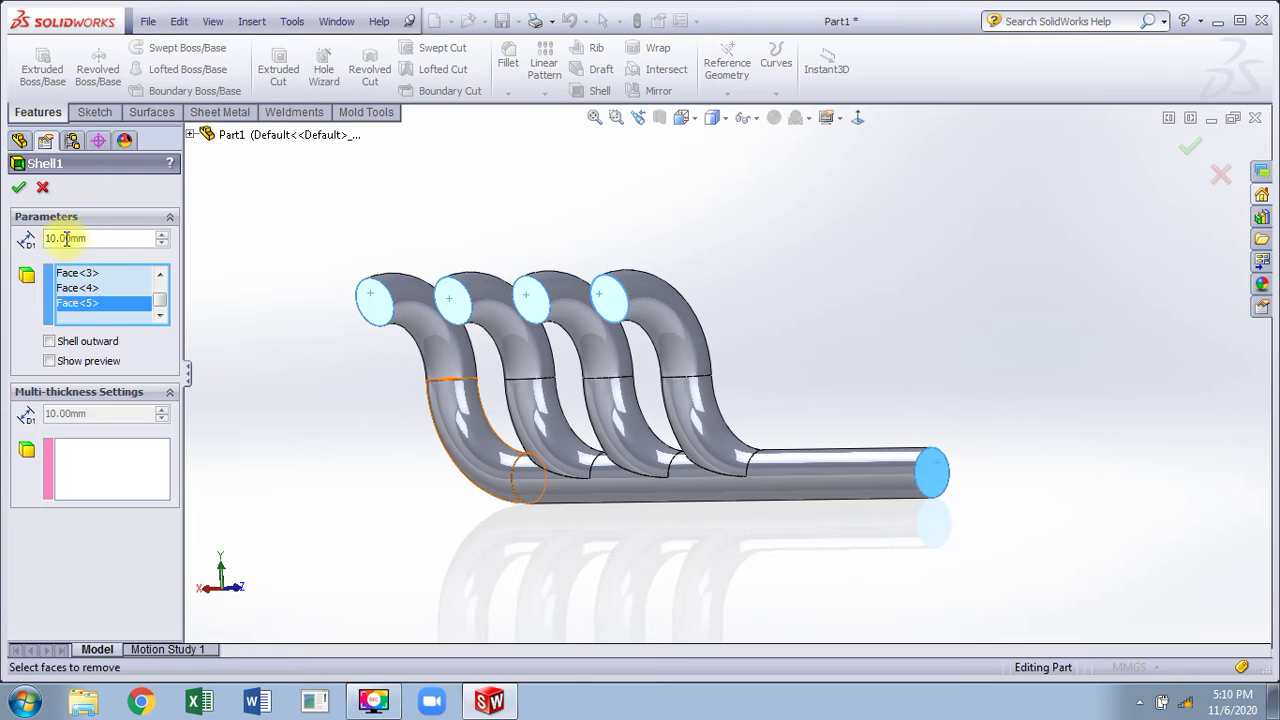
pyautogui.write('5')
pyautogui.press('Return')
pyautogui.press('Return')
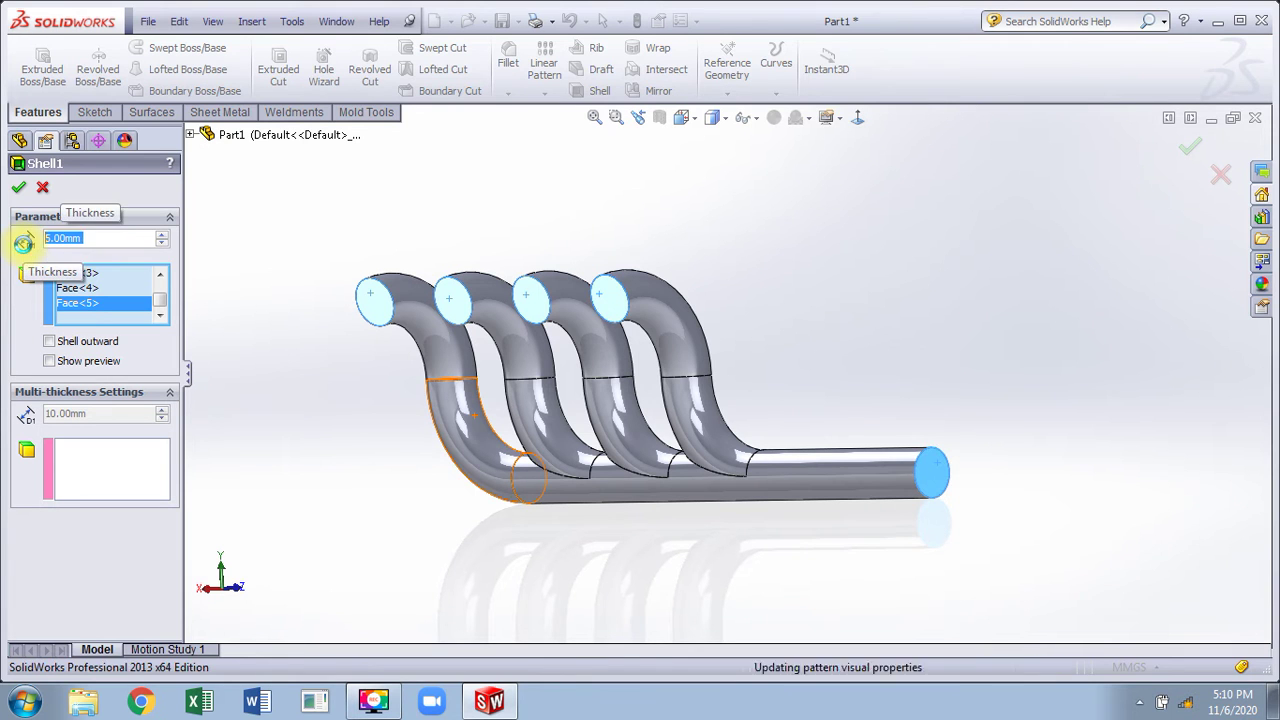
pyautogui.moveTo(704, 271); pyautogui.dragTo(657, 286, button='middle')
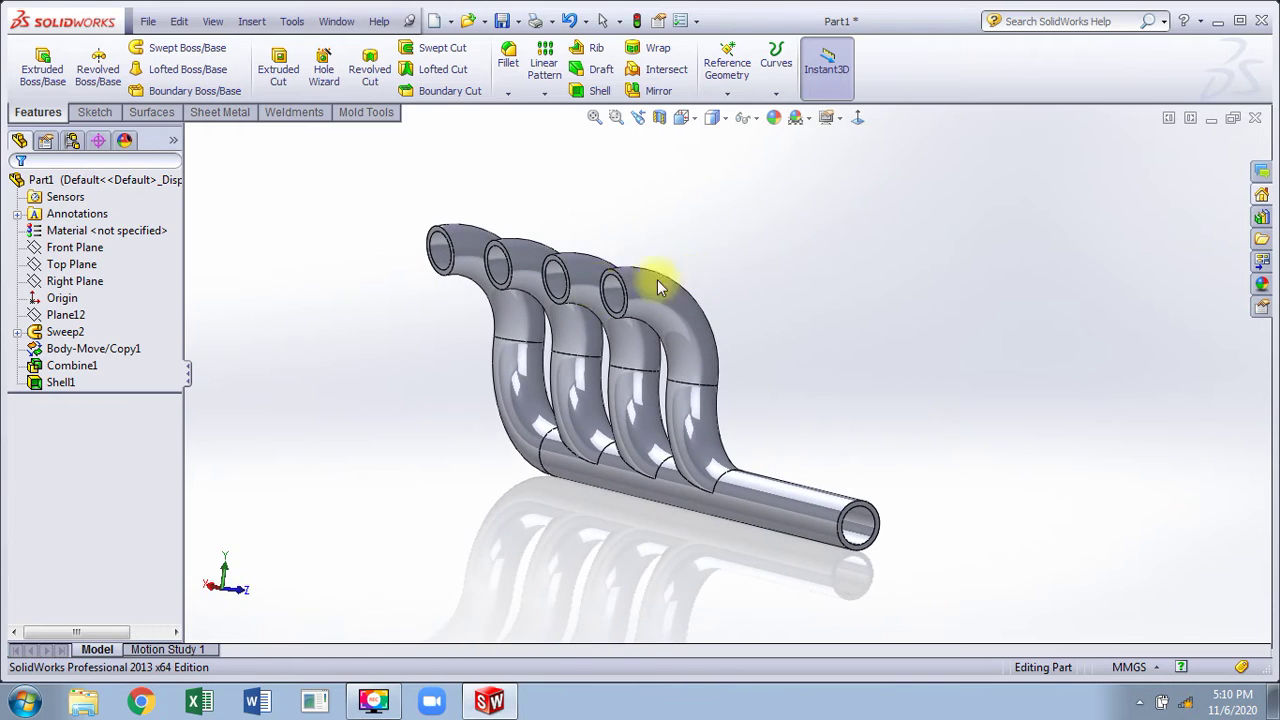
# Step: Inspect the hollow manifold with a section view on the Front Plane, reversing and shifting the cut, and discard the section
pyautogui.click(74, 247)
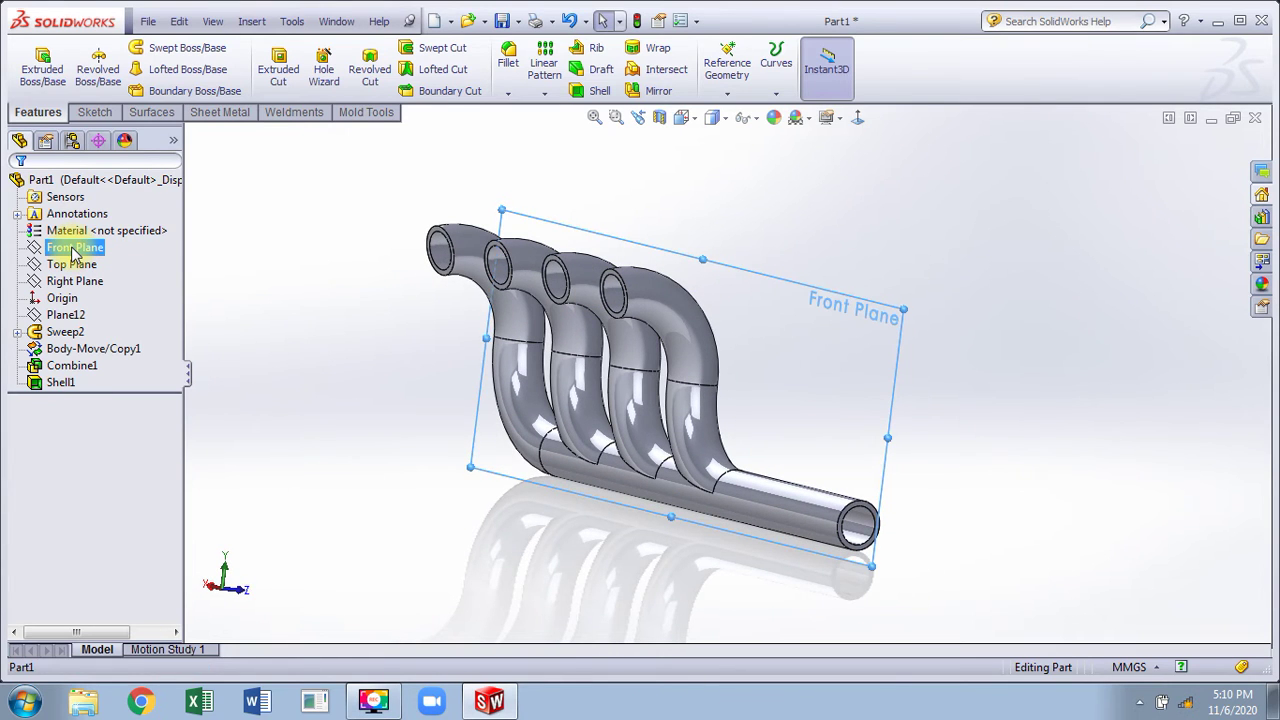
pyautogui.click(659, 118)
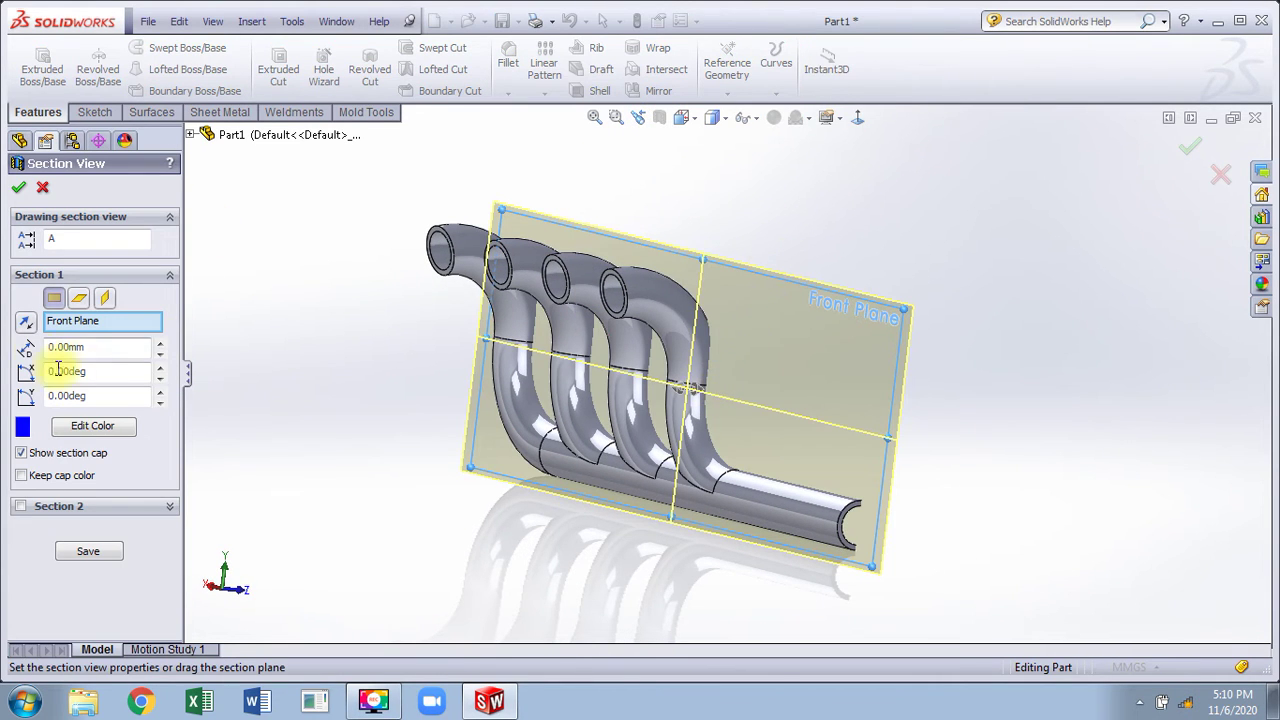
pyautogui.click(24, 322)
pyautogui.moveTo(691, 391); pyautogui.dragTo(640, 420)
pyautogui.click(45, 190)
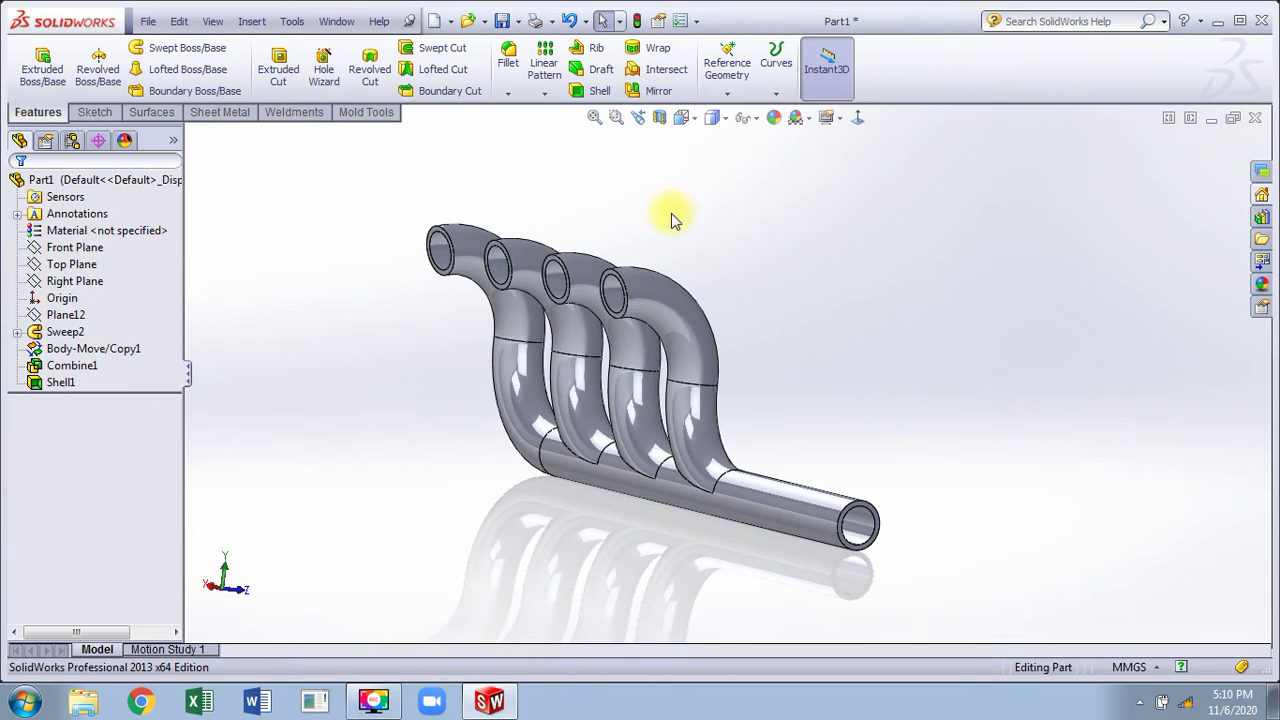
pyautogui.moveTo(674, 214); pyautogui.dragTo(286, 229, button='middle')
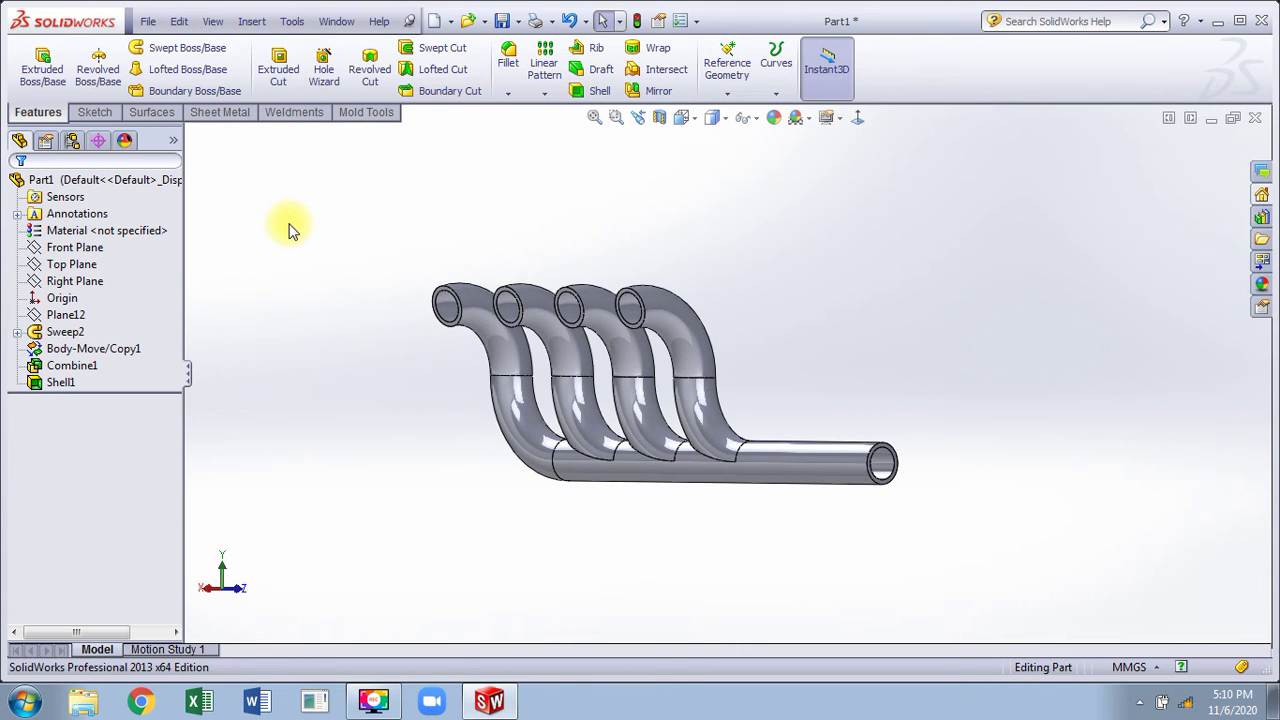
# Step: Undo all the pipe's features, reference plane and sketches until the part is empty
pyautogui.hotkey('ctrl', 'z')
pyautogui.hotkey('ctrl', 'z')
pyautogui.hotkey('ctrl', 'z')
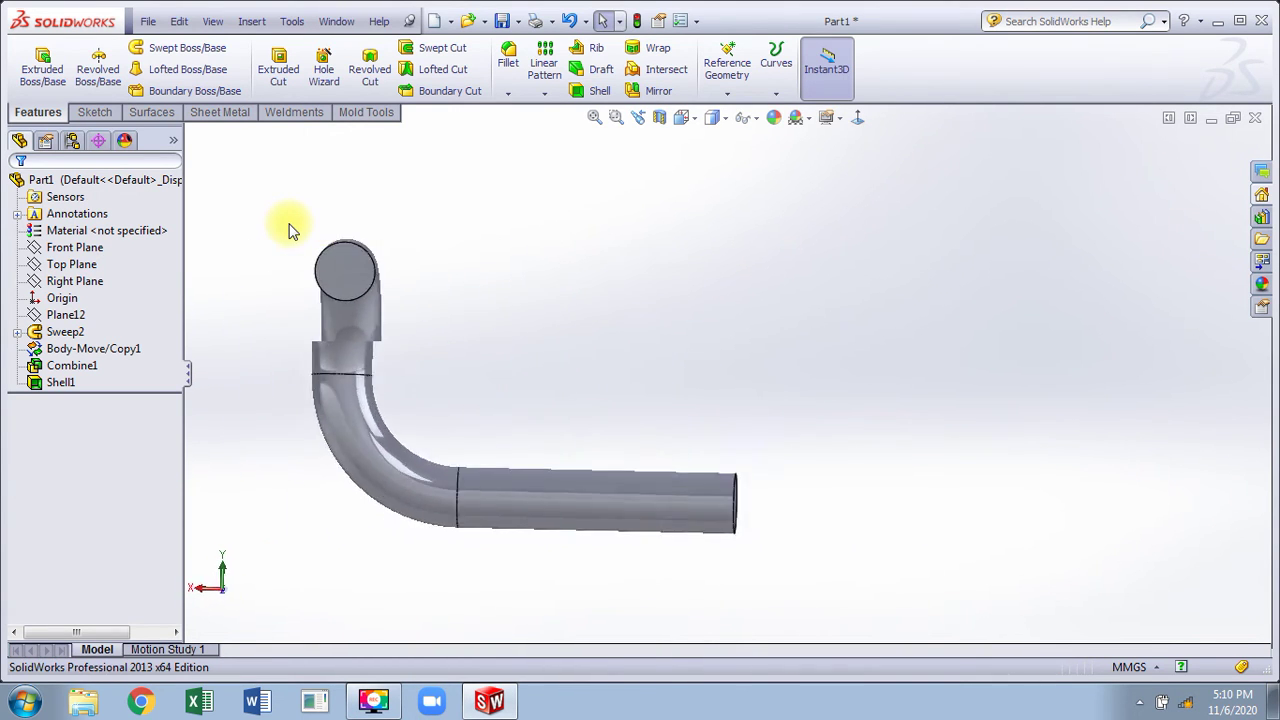
pyautogui.hotkey('ctrl', 'z')
pyautogui.hotkey('ctrl', 'z')
pyautogui.hotkey('ctrl', 'z')
pyautogui.hotkey('ctrl', 'z')
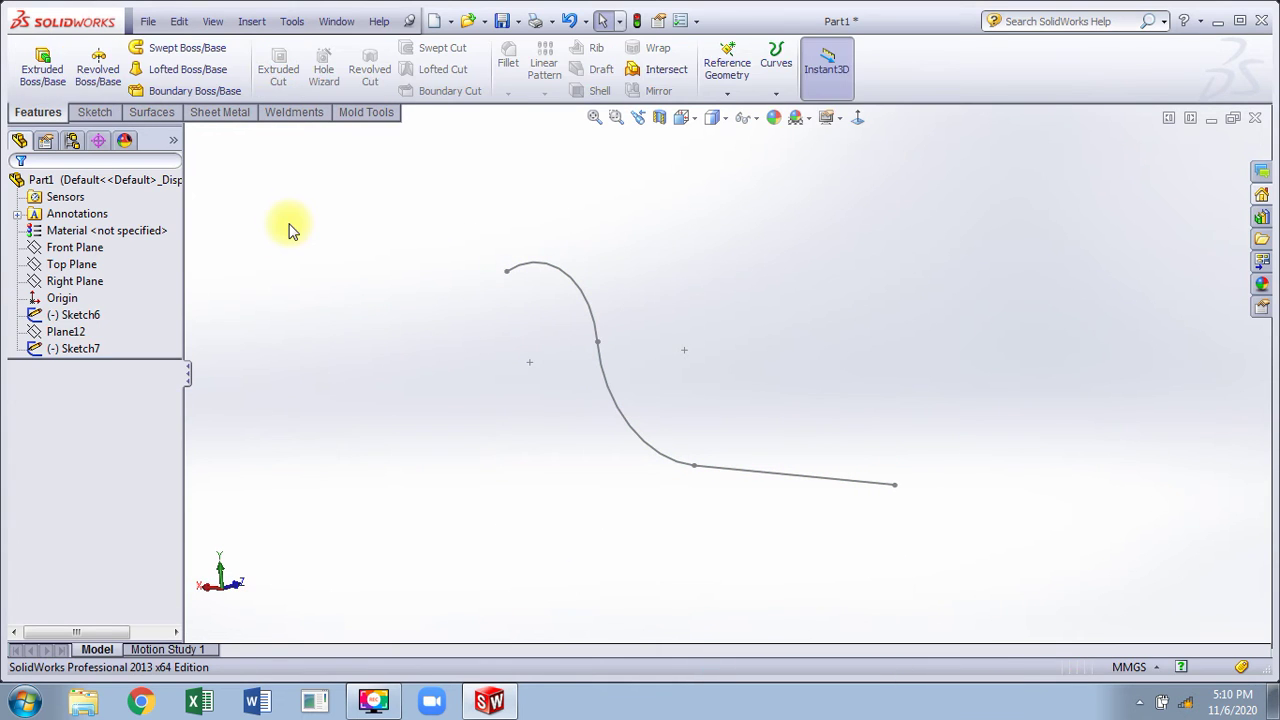
pyautogui.hotkey('ctrl', 'z')
pyautogui.hotkey('ctrl', 'z')
pyautogui.hotkey('ctrl', 'z')
pyautogui.hotkey('ctrl', 'z')
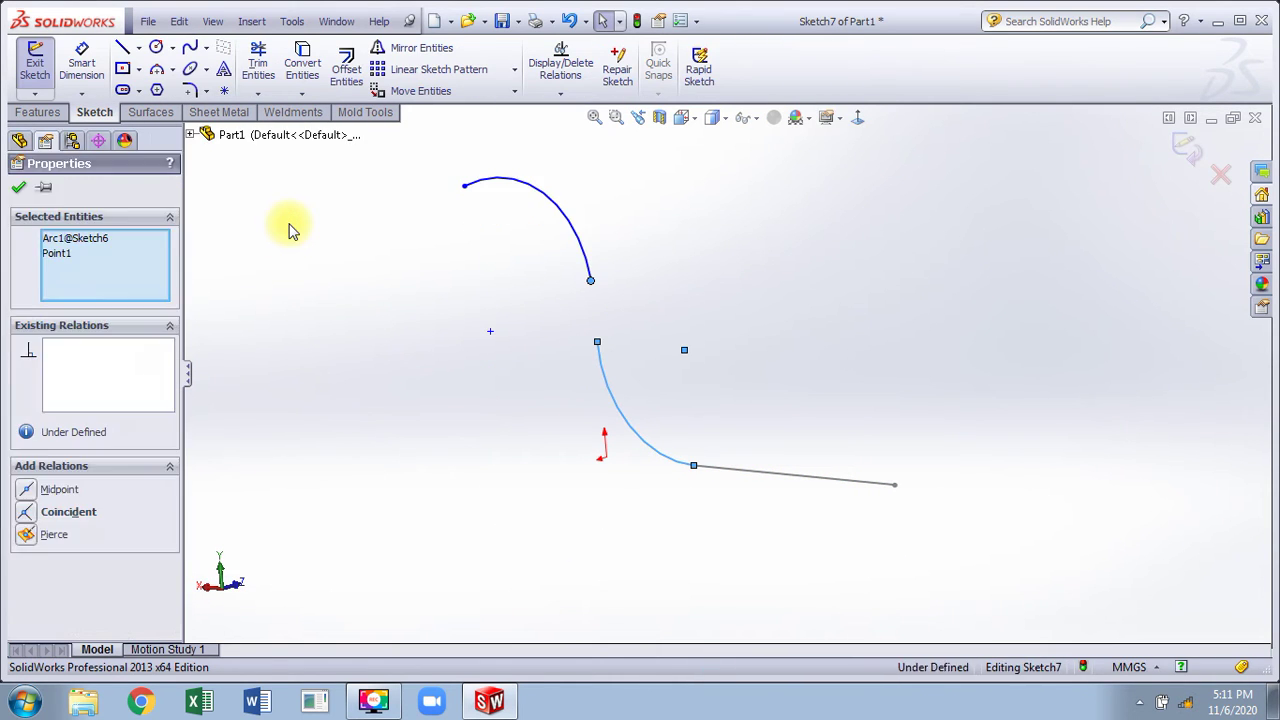
pyautogui.hotkey('ctrl', 'z')
pyautogui.hotkey('ctrl', 'z')
pyautogui.hotkey('ctrl', 'z')
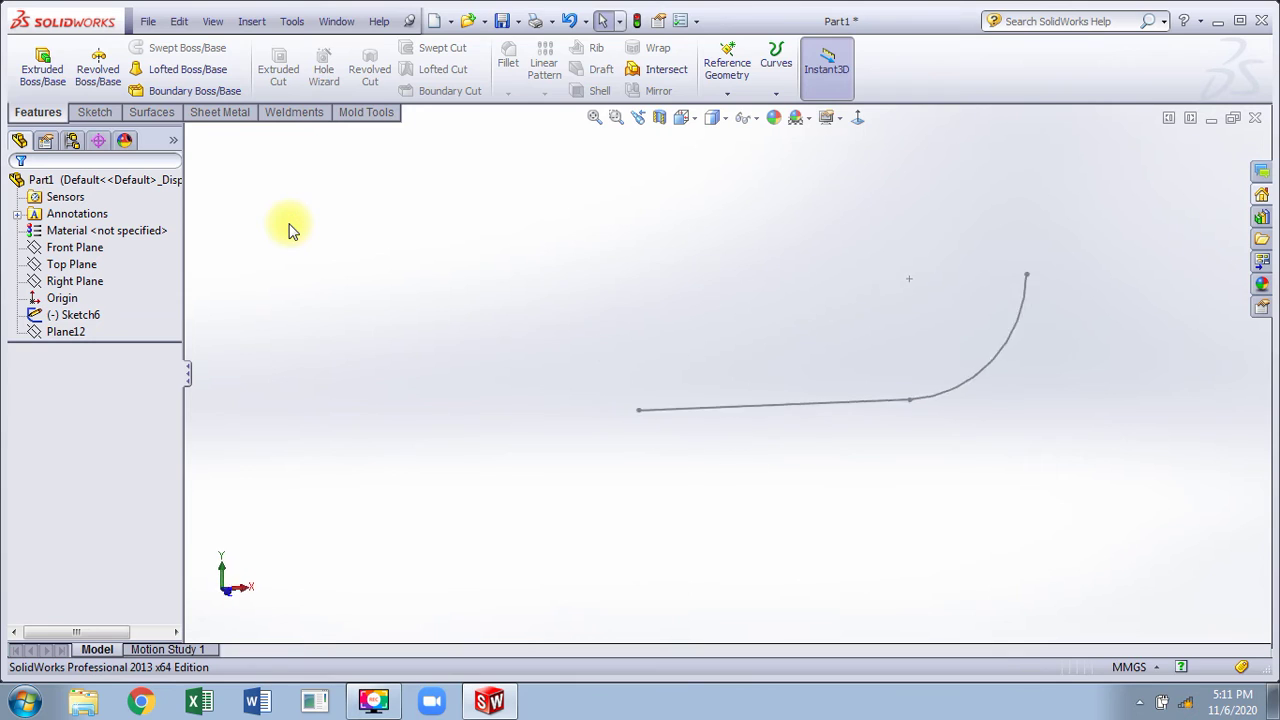
pyautogui.hotkey('ctrl', 'z')
pyautogui.hotkey('ctrl', 'z')
pyautogui.hotkey('ctrl', 'z')
pyautogui.hotkey('ctrl', 'z')
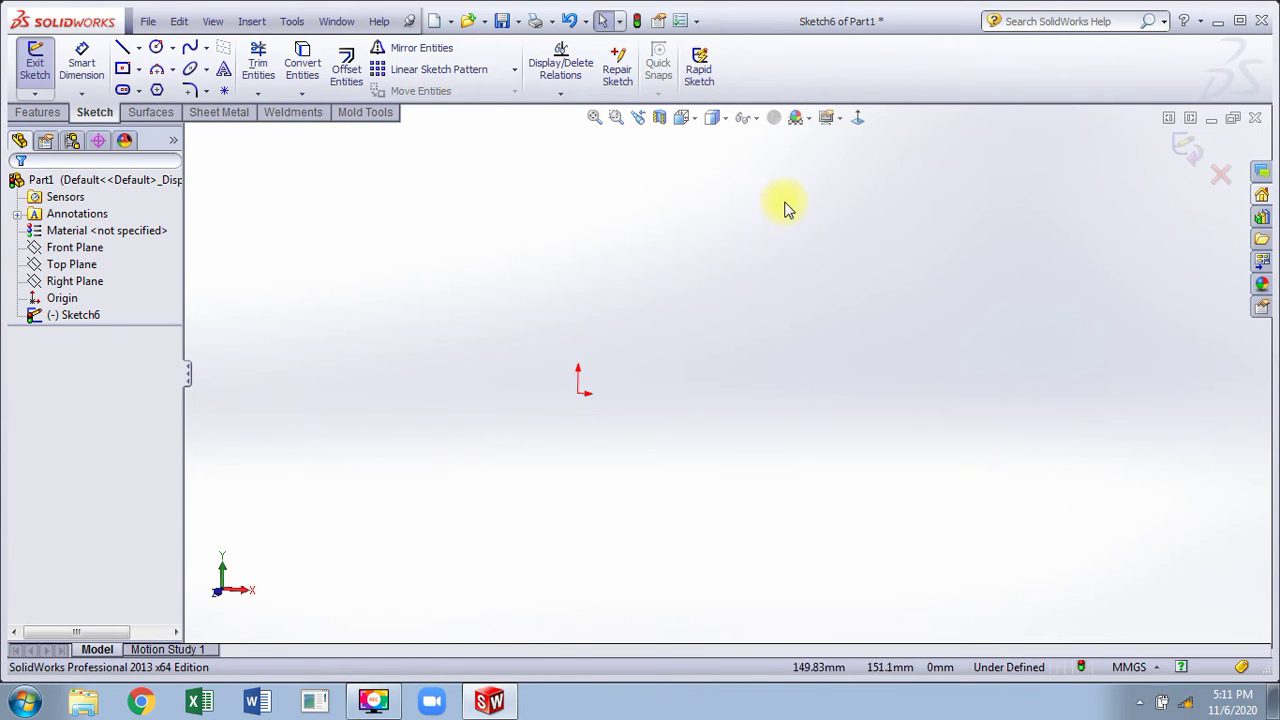
pyautogui.hotkey('ctrl', 'z')
# Step: Start a Curve Through XYZ Points and add ten point rows to its coordinate table
pyautogui.click(775, 58)
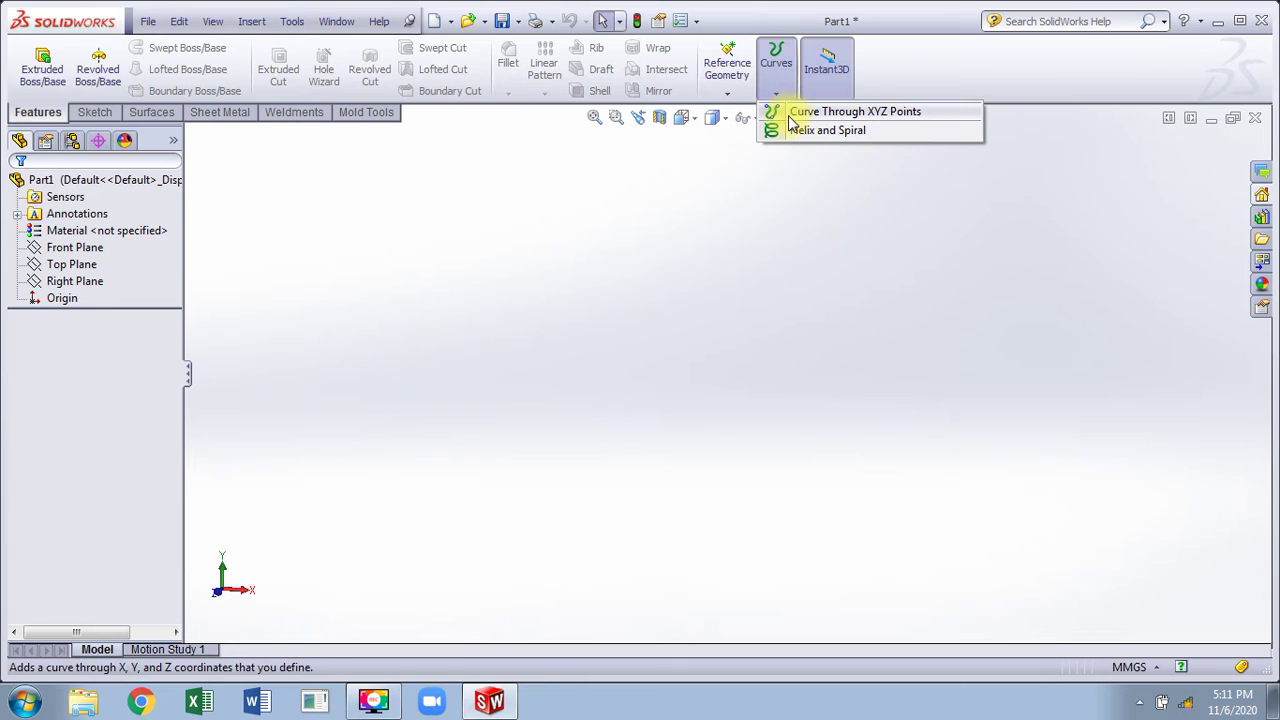
pyautogui.click(905, 112)
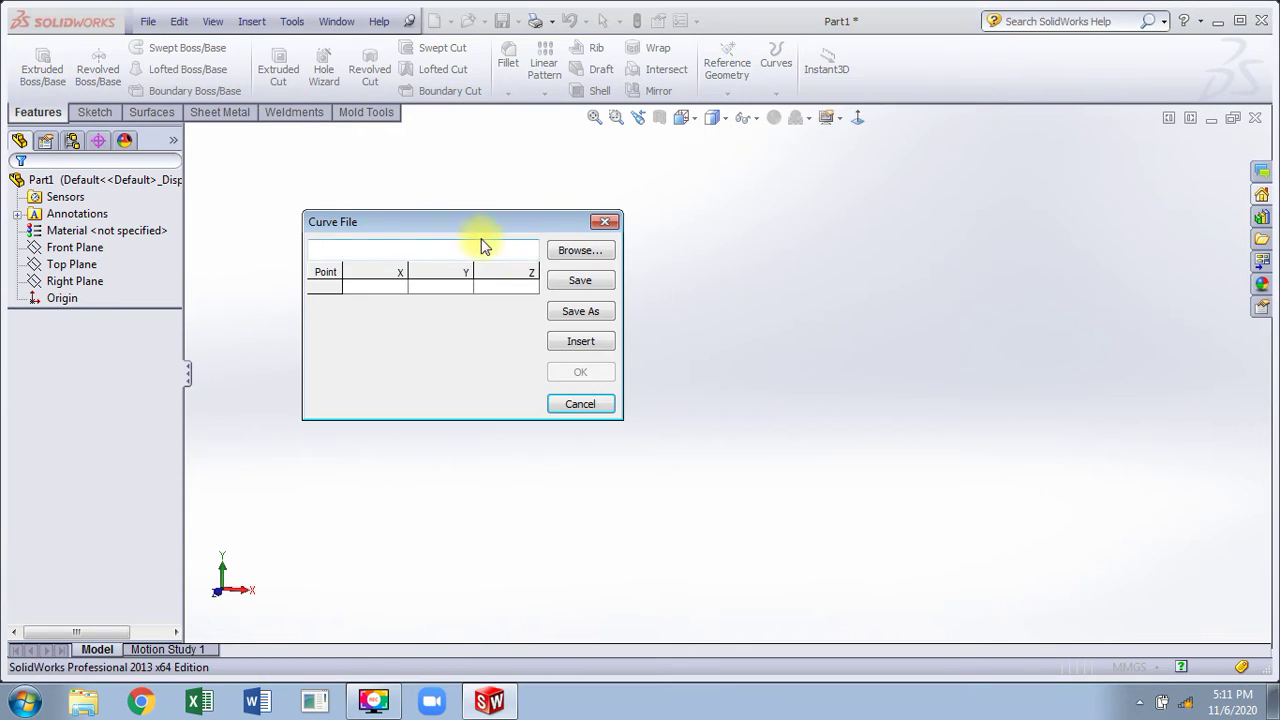
pyautogui.moveTo(466, 225); pyautogui.dragTo(460, 209)
pyautogui.click(310, 269)
pyautogui.click(316, 286)
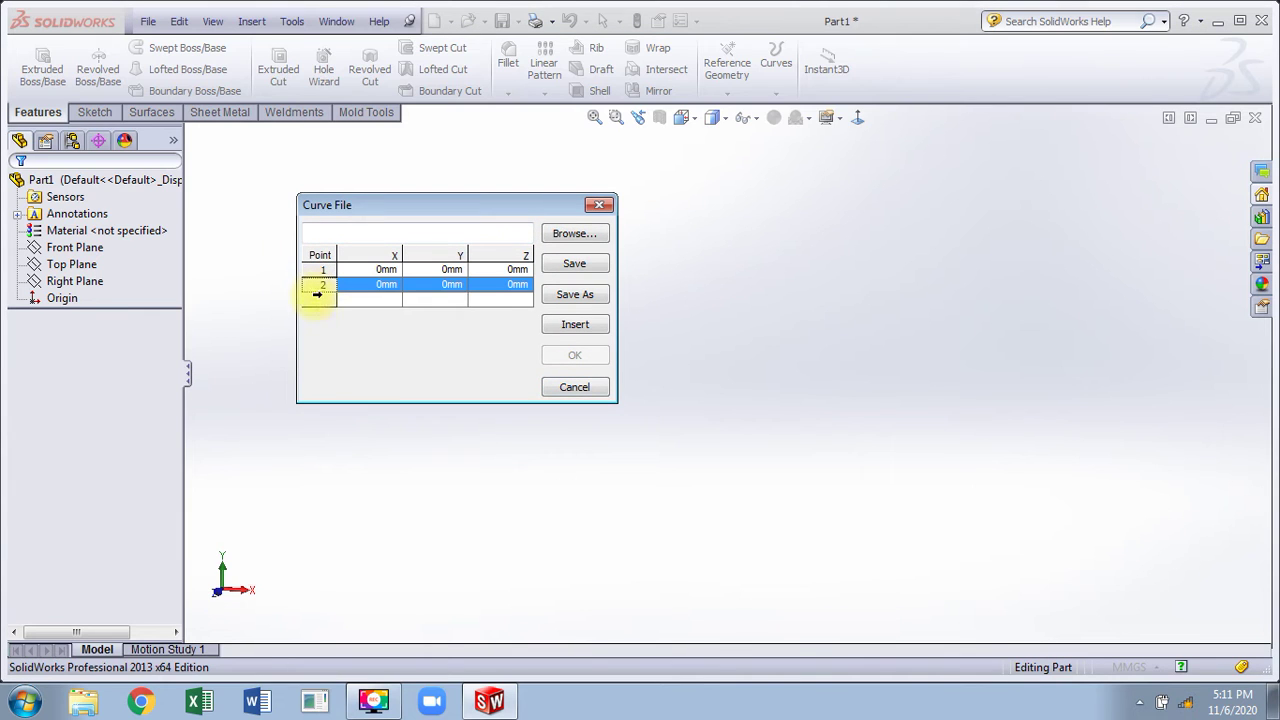
pyautogui.click(322, 299)
pyautogui.click(321, 314)
pyautogui.click(321, 329)
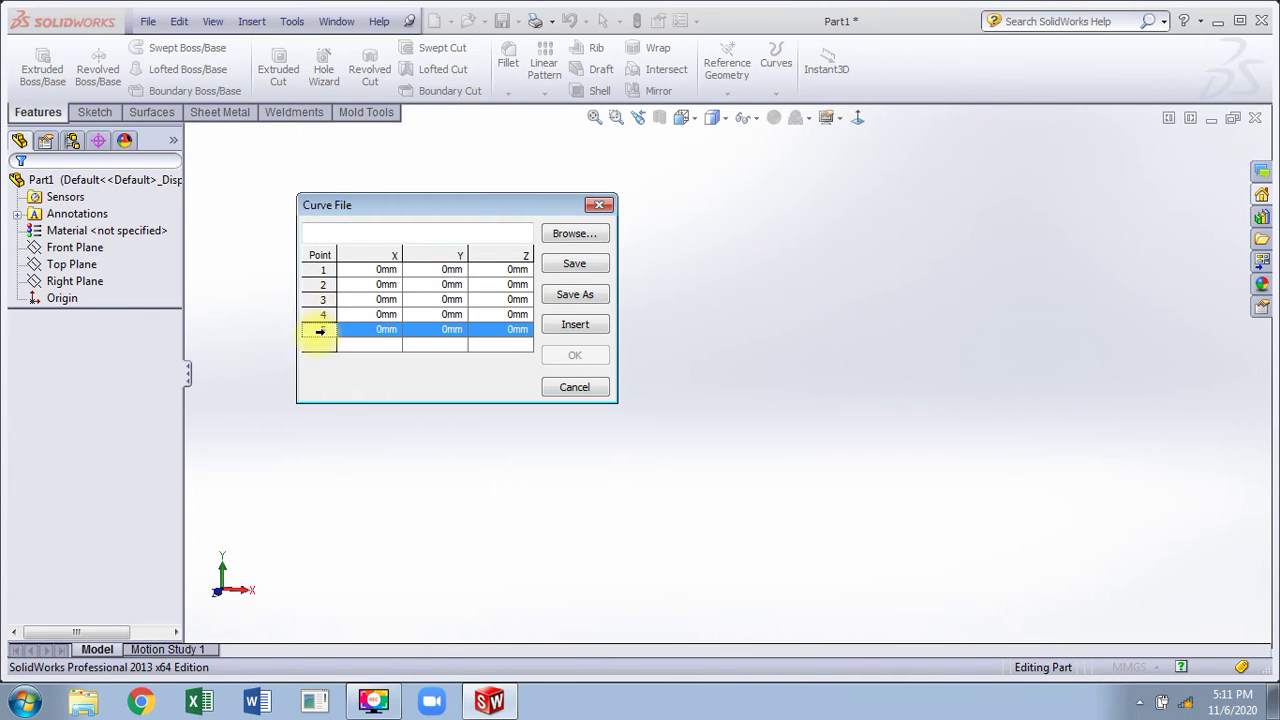
pyautogui.click(322, 344)
pyautogui.click(322, 359)
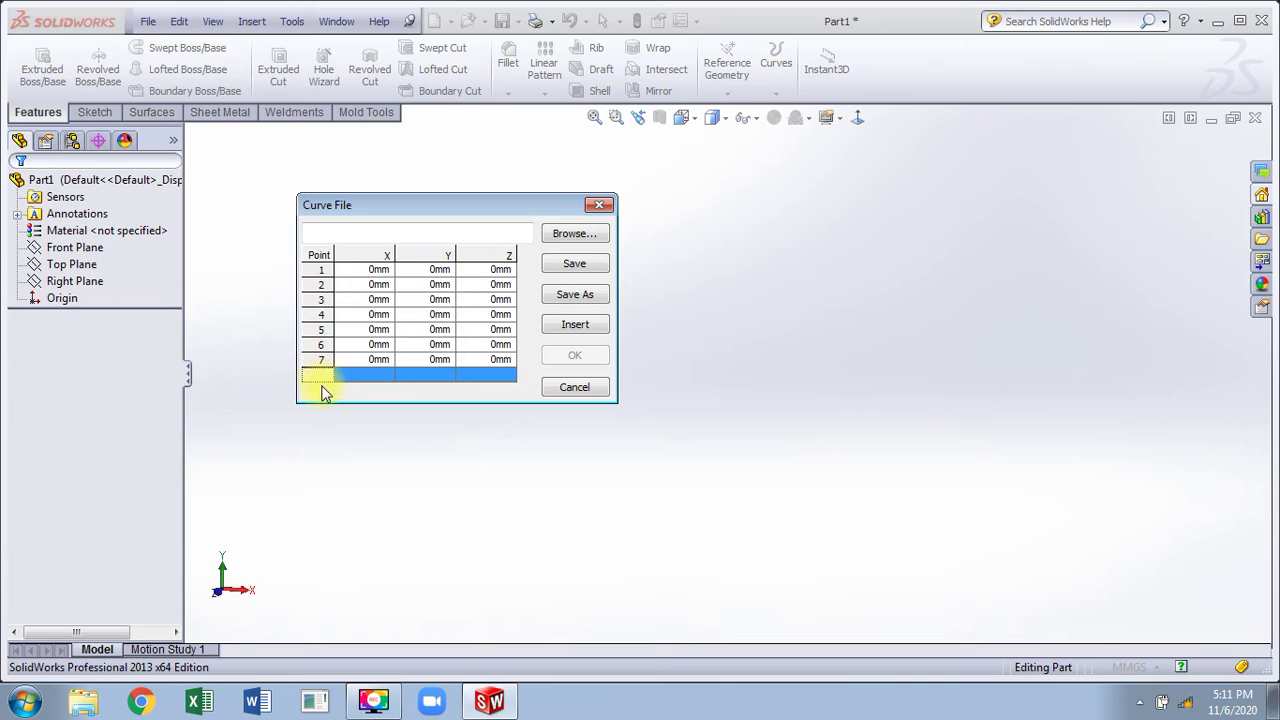
pyautogui.doubleClick(320, 376)
pyautogui.doubleClick(322, 387)
pyautogui.click(522, 391)
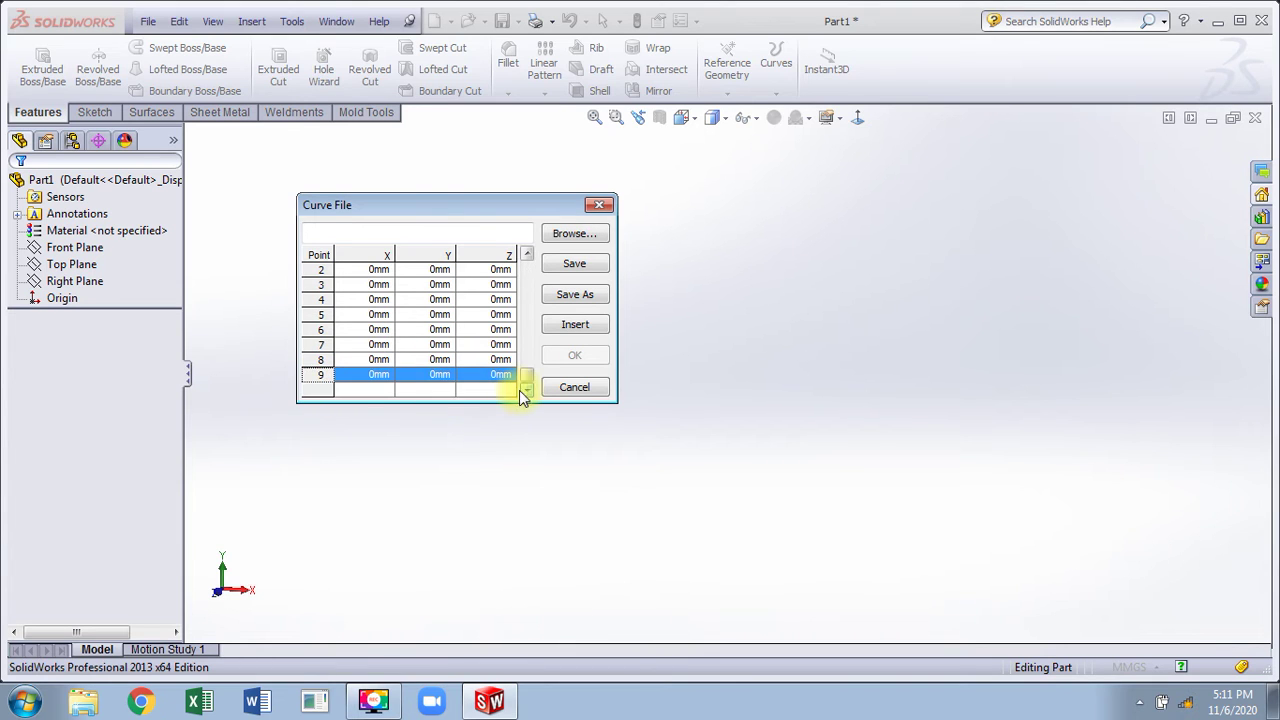
pyautogui.doubleClick(320, 389)
pyautogui.click(527, 254)
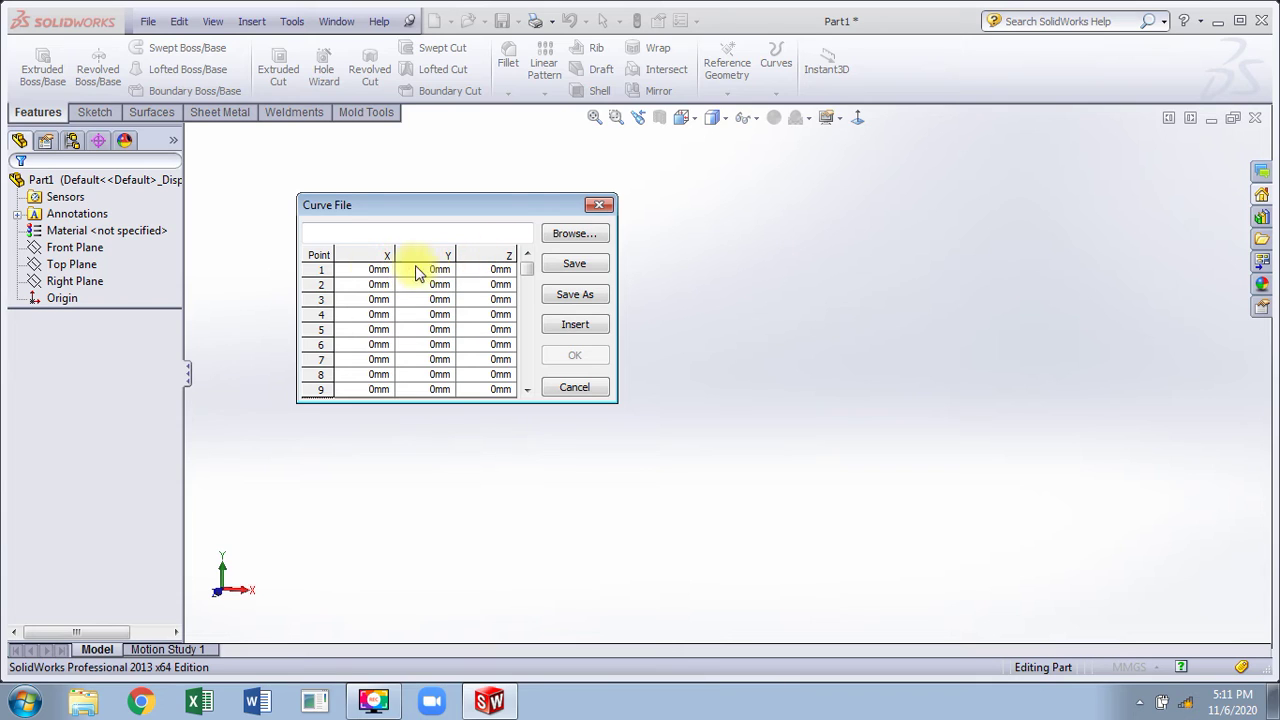
# Step: Set the X coordinates of curve points 2 and 3 to 250 mm
pyautogui.doubleClick(384, 285)
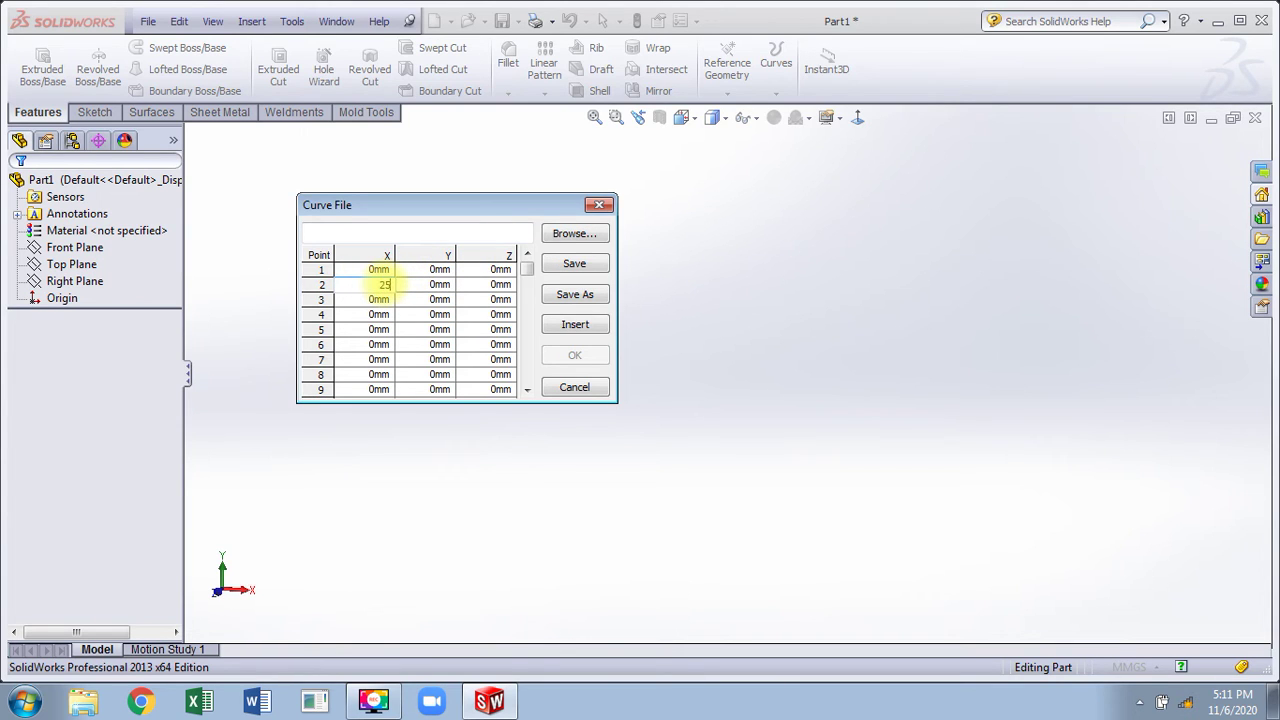
pyautogui.write('250')
pyautogui.doubleClick(386, 300)
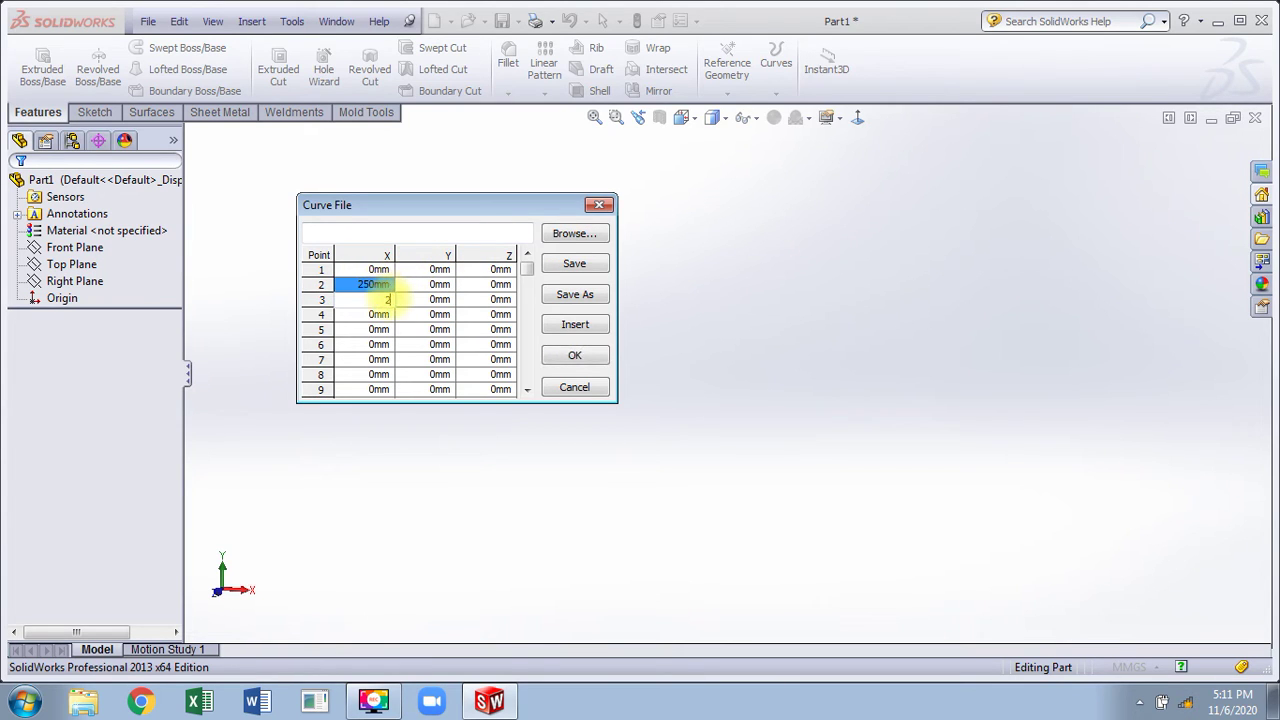
# Step: Set the Z coordinates of curve points 3 and 4 to 250 mm and of points 5 and 6 to 500 mm
pyautogui.doubleClick(505, 285)
pyautogui.click(503, 300)
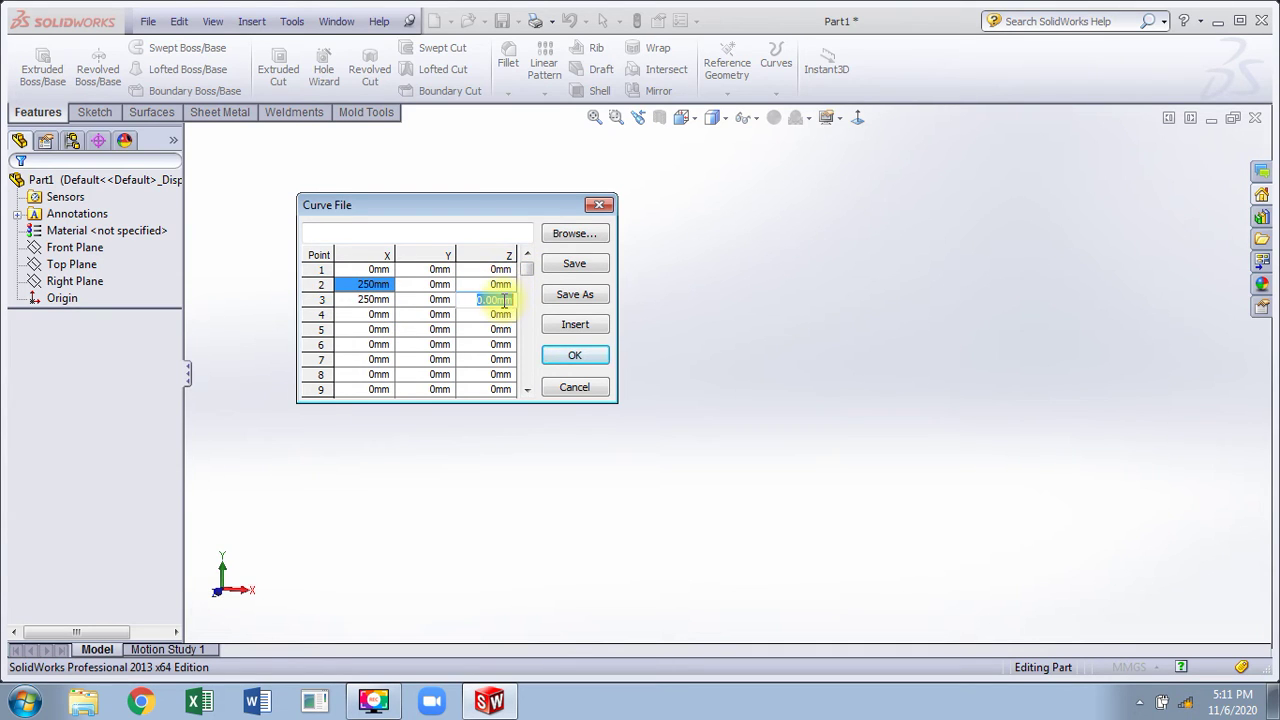
pyautogui.write('250')
pyautogui.doubleClick(505, 315)
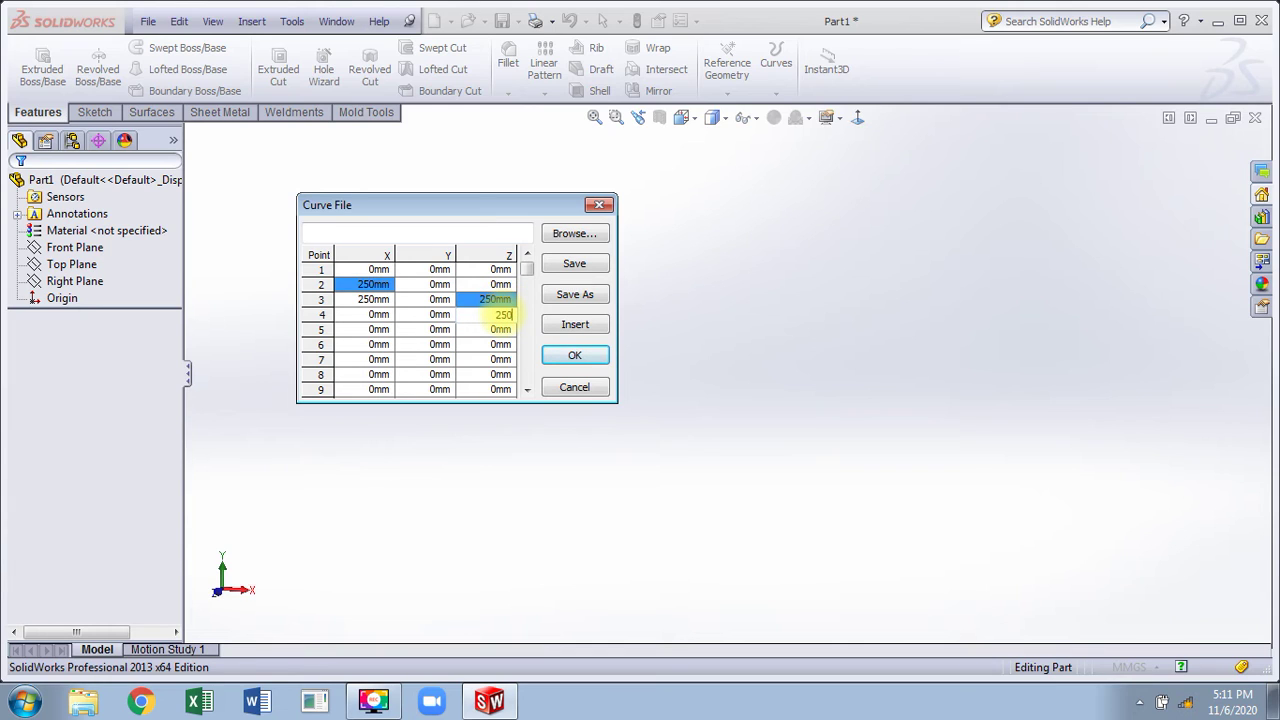
pyautogui.write('250')
pyautogui.click(505, 328)
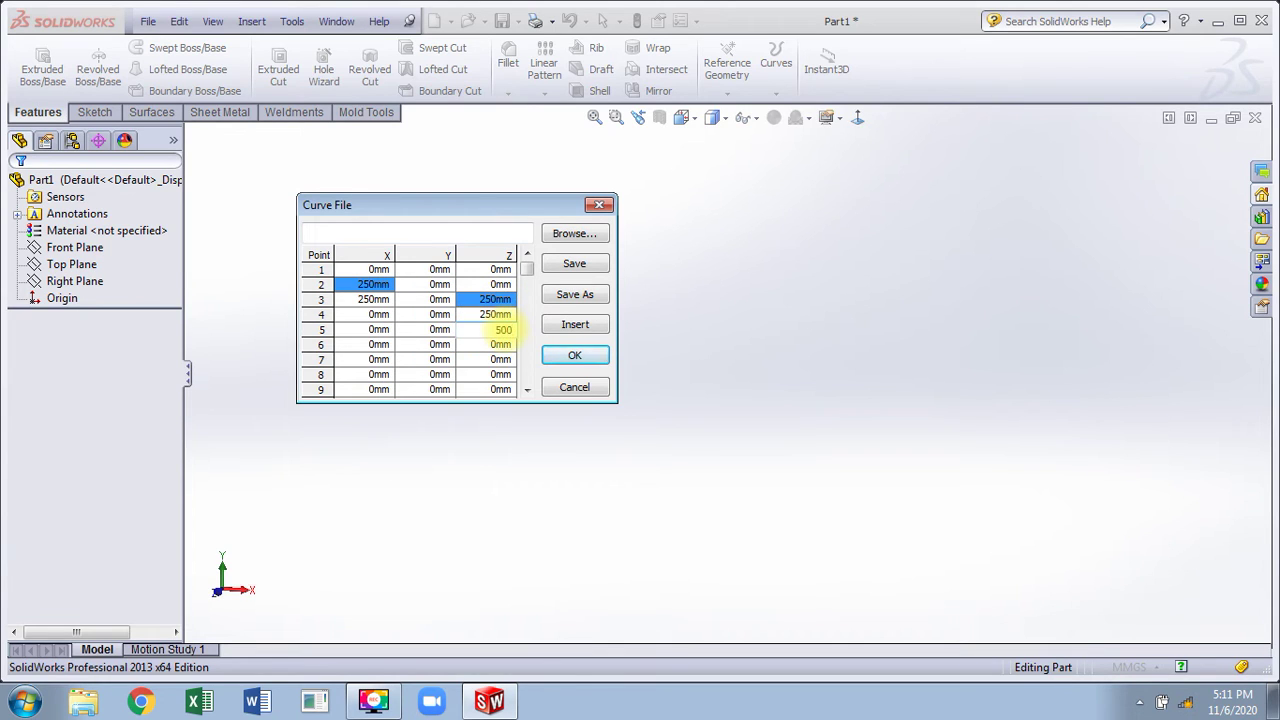
pyautogui.doubleClick(506, 345)
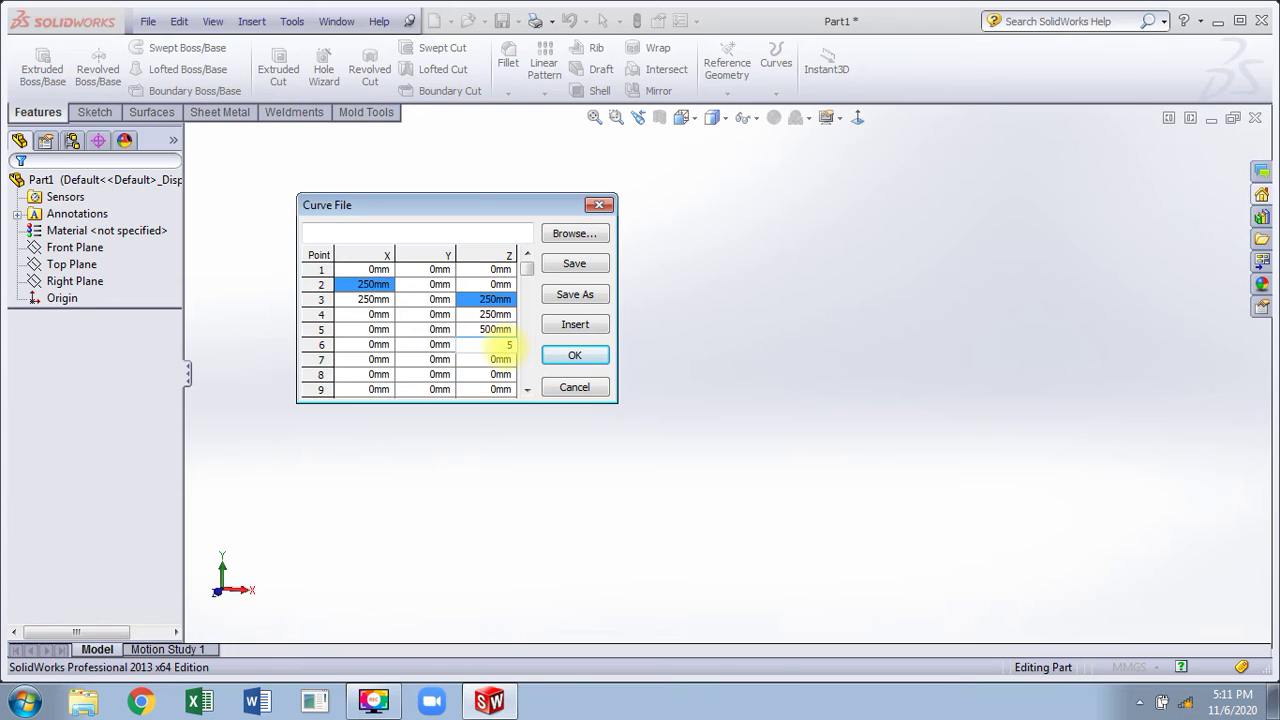
# Step: Set the Z coordinates of curve points 7 and 8 to 250 mm
pyautogui.click(506, 359)
pyautogui.doubleClick(508, 360)
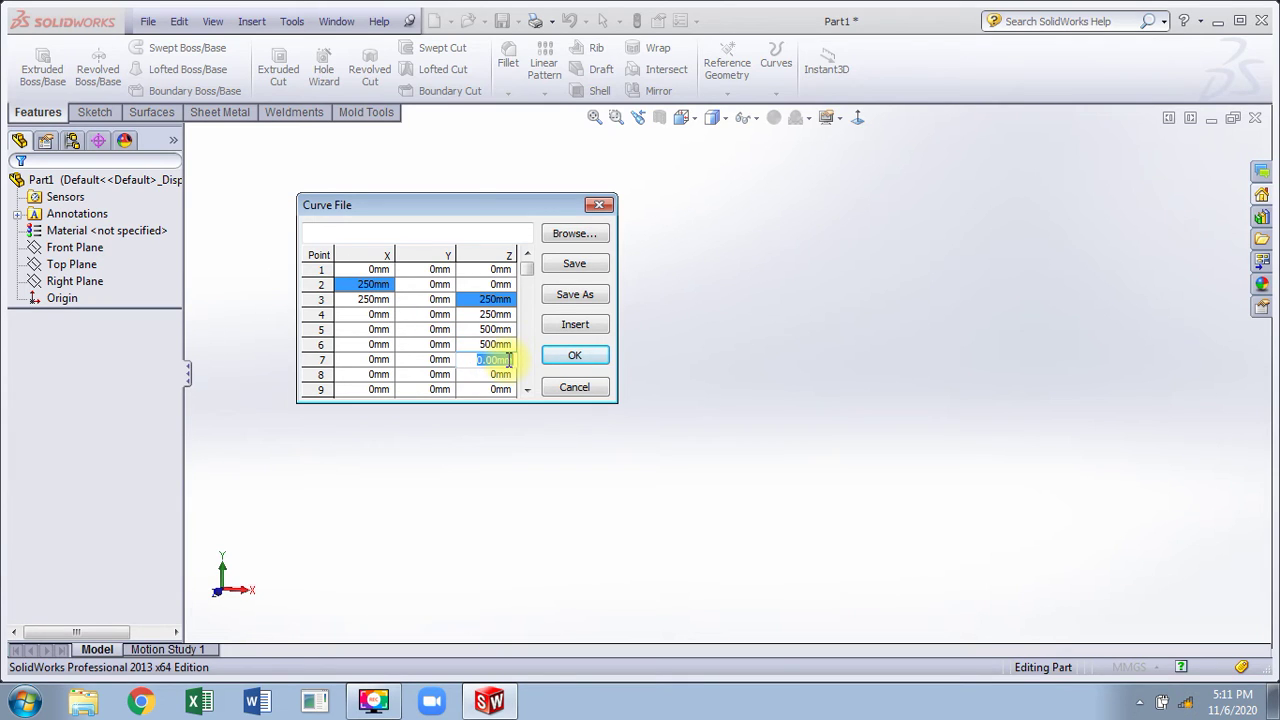
pyautogui.write('250')
pyautogui.click(507, 374)
pyautogui.doubleClick(508, 375)
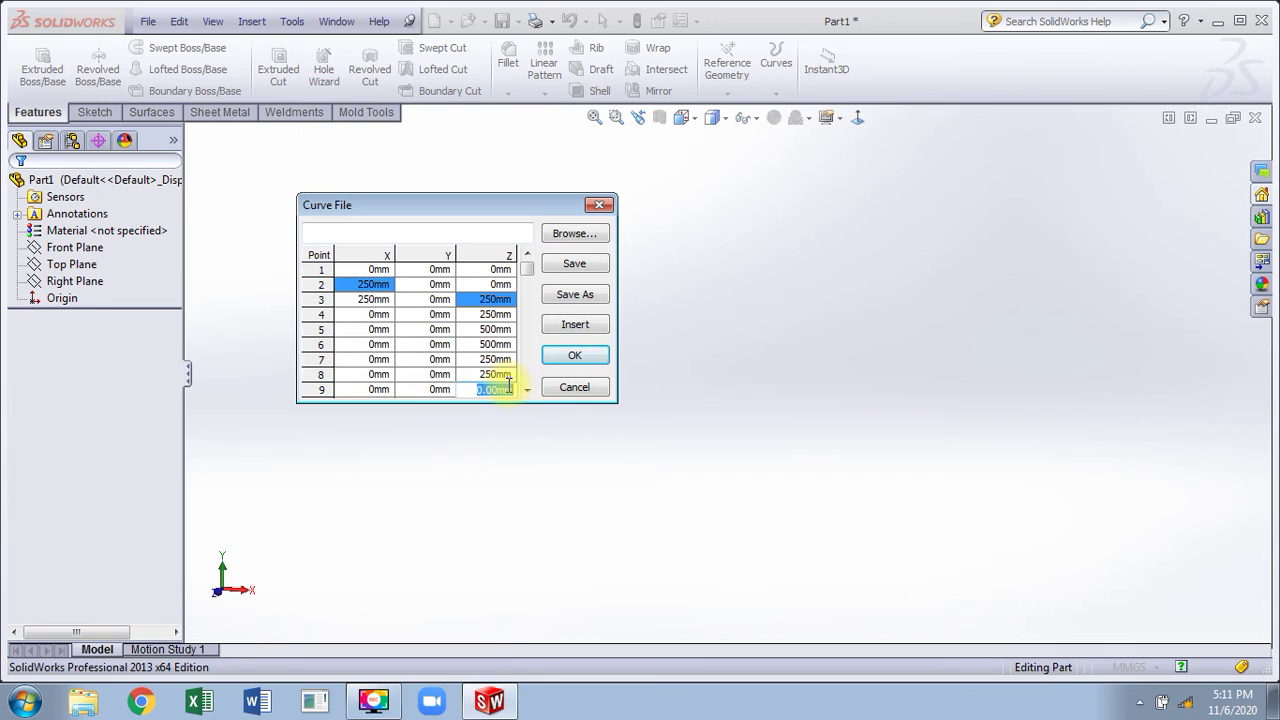
pyautogui.press('Return')
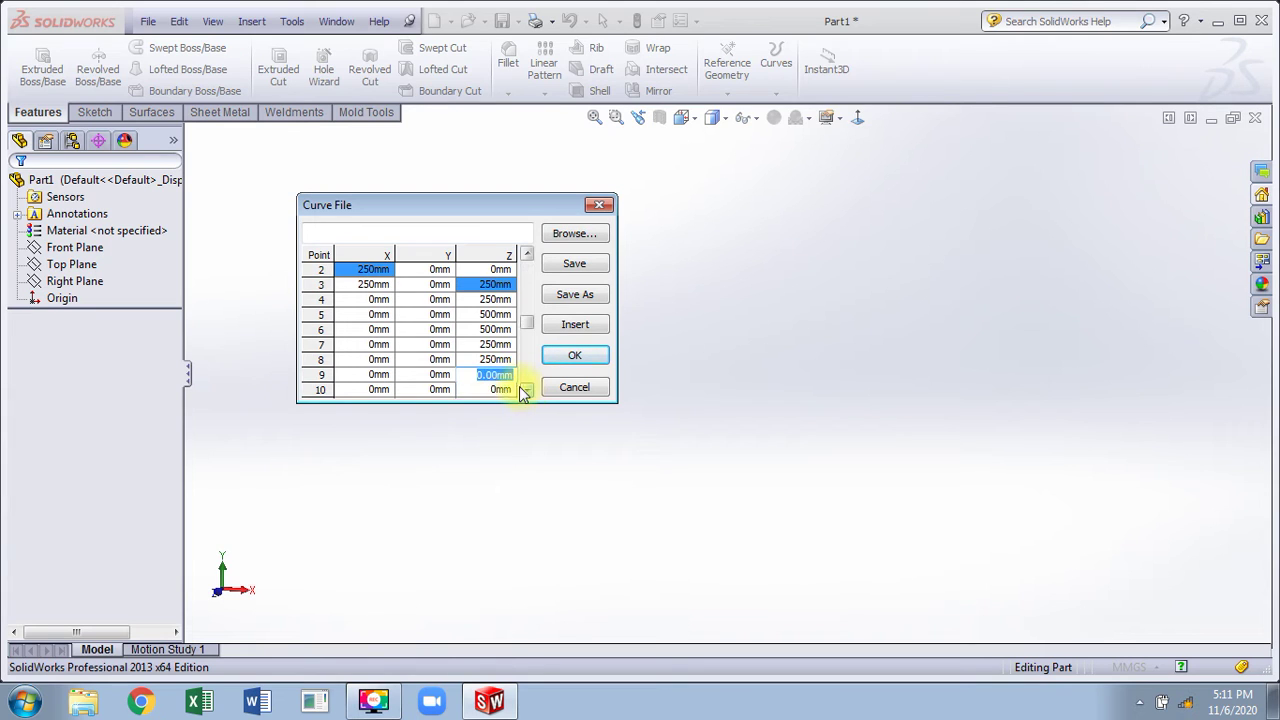
# Step: Set the Y coordinates of curve points 6 through 10 to 250 mm
pyautogui.click(440, 389)
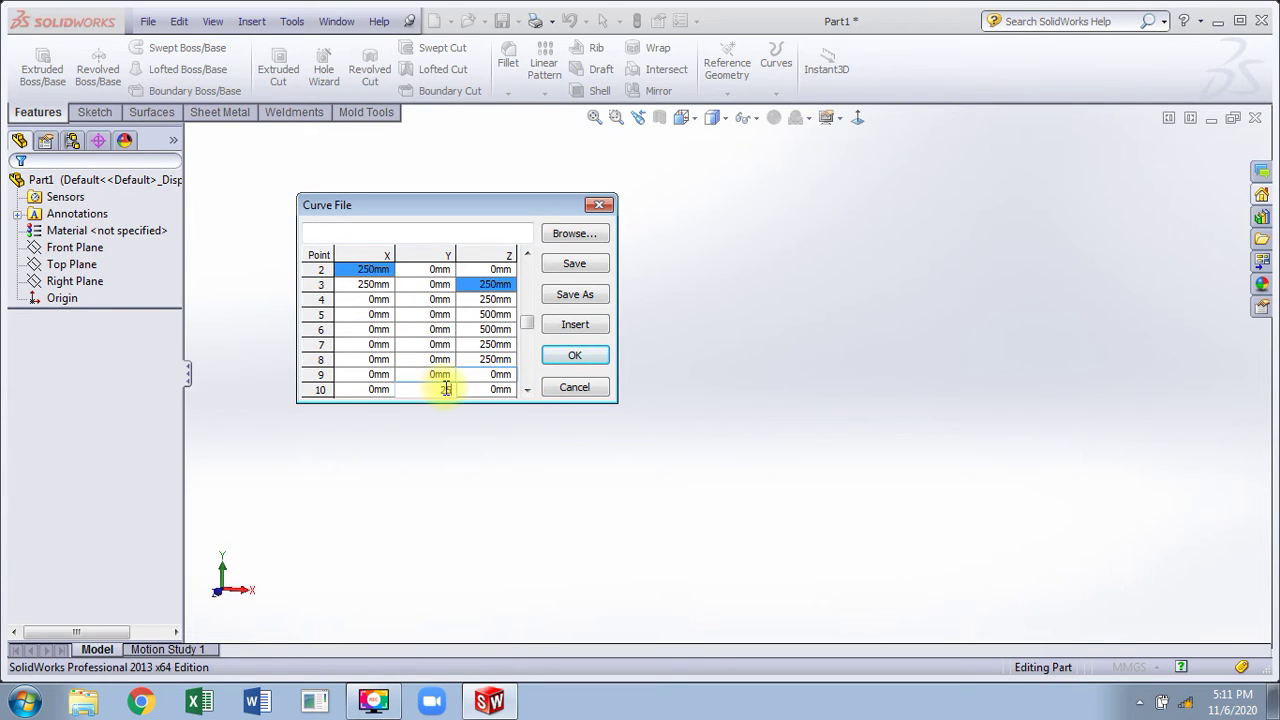
pyautogui.click(446, 378)
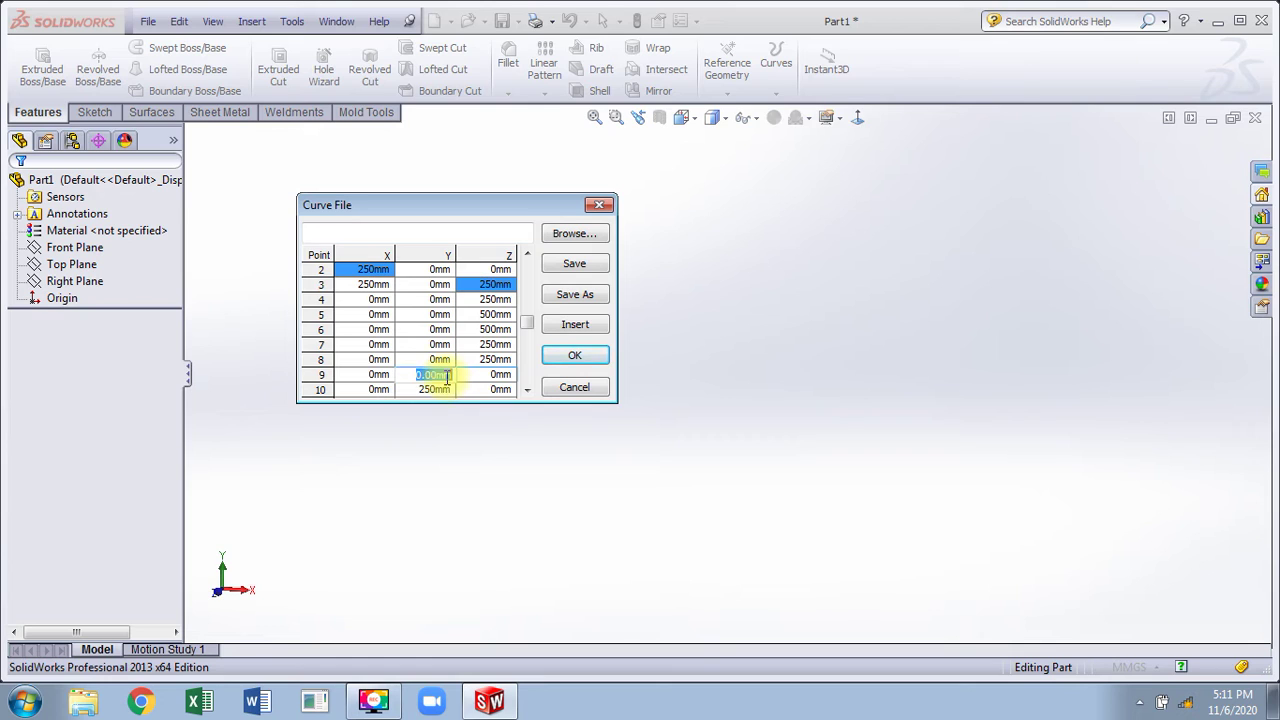
pyautogui.moveTo(443, 375); pyautogui.dragTo(442, 346)
pyautogui.press('Return')
pyautogui.write('25')
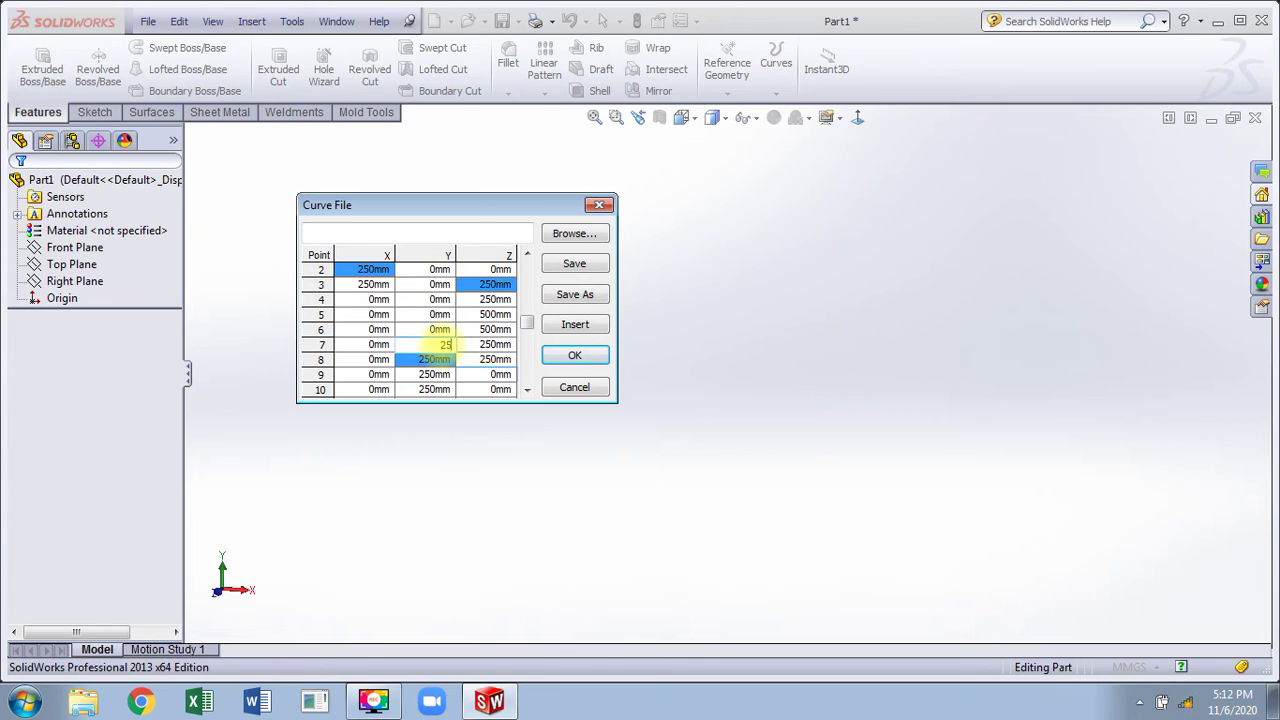
pyautogui.write('0')
pyautogui.press('Return')
pyautogui.moveTo(444, 340); pyautogui.dragTo(445, 328)
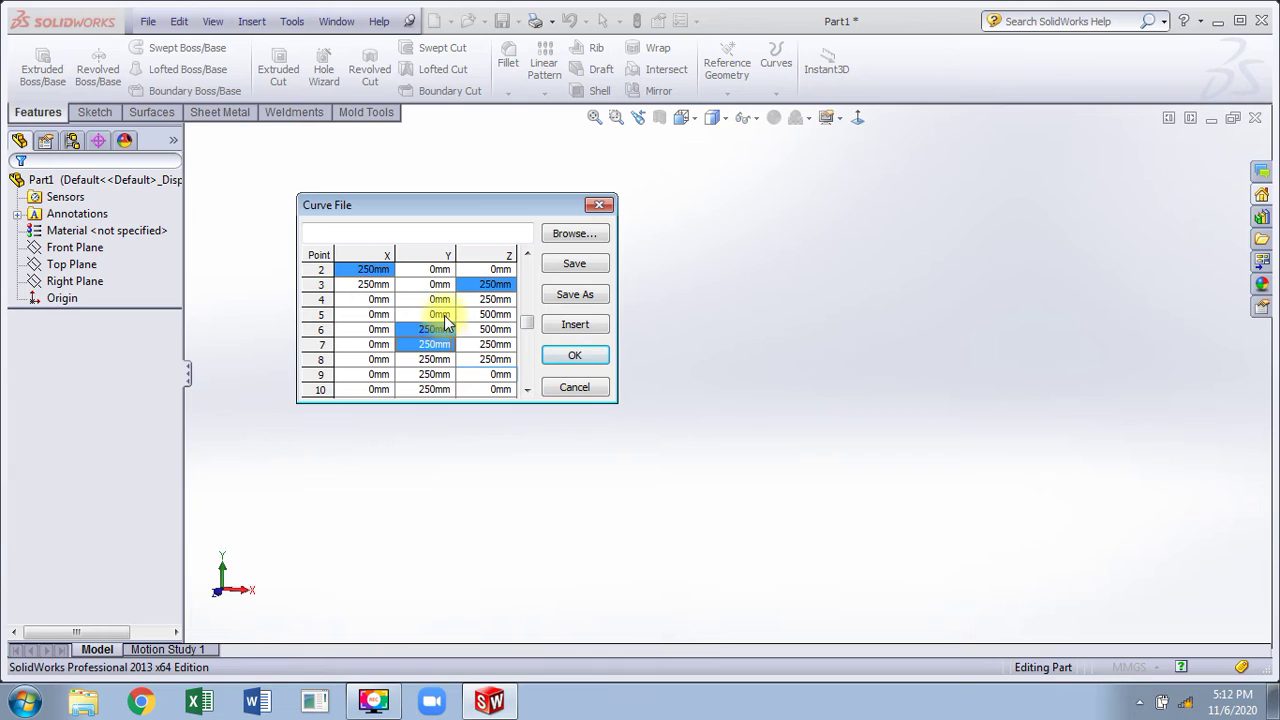
pyautogui.click(430, 344)
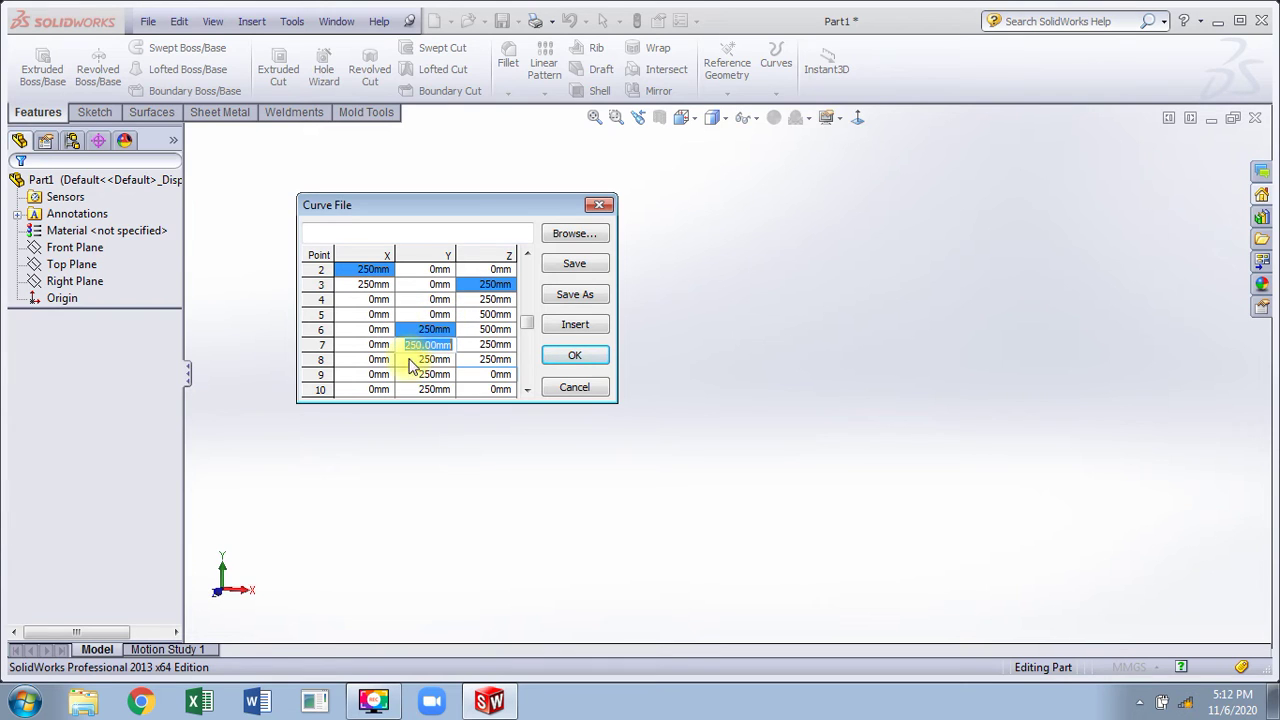
# Step: Set the X coordinates of curve points 8 and 9 to 250 mm and check the complete curve preview
pyautogui.click(383, 374)
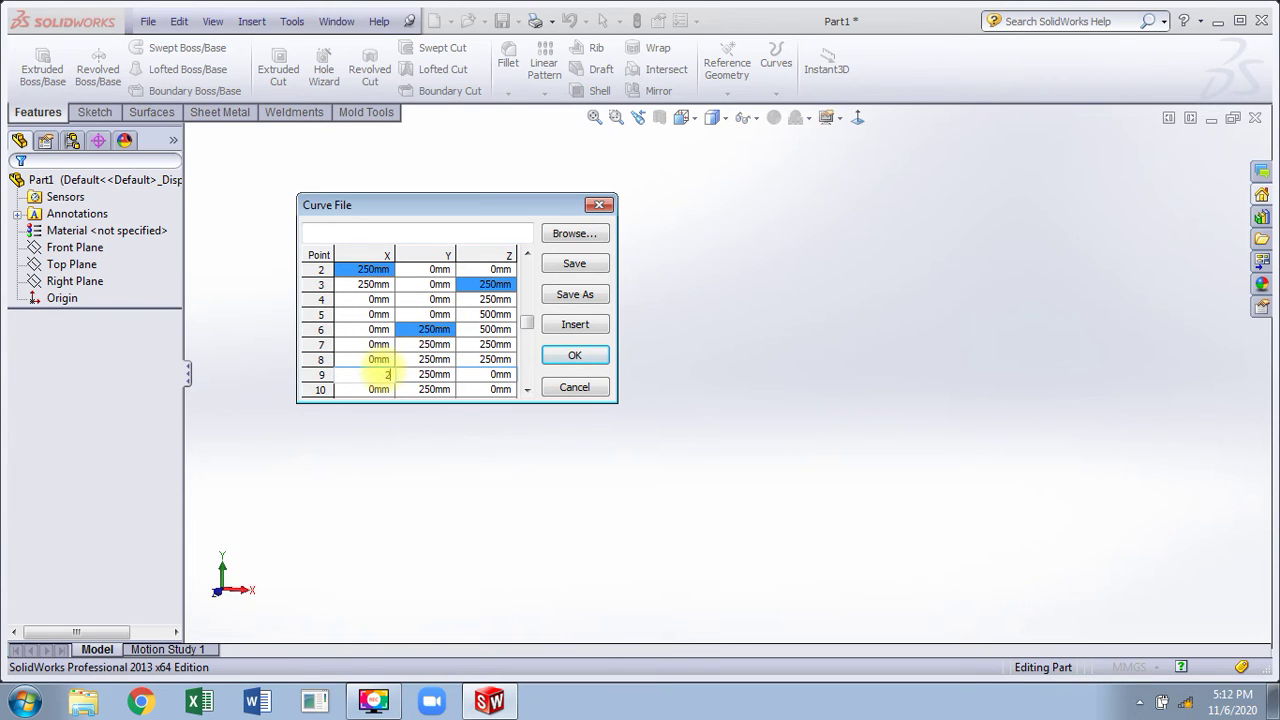
pyautogui.click(388, 359)
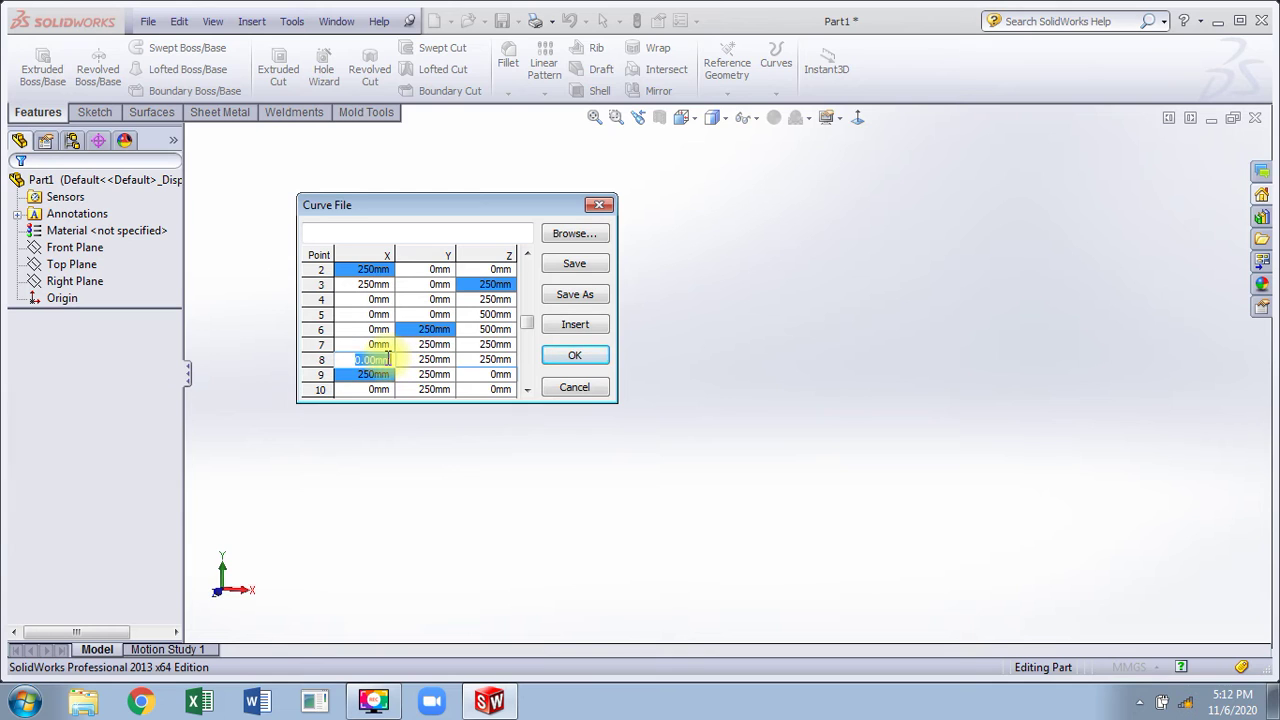
pyautogui.press('Return')
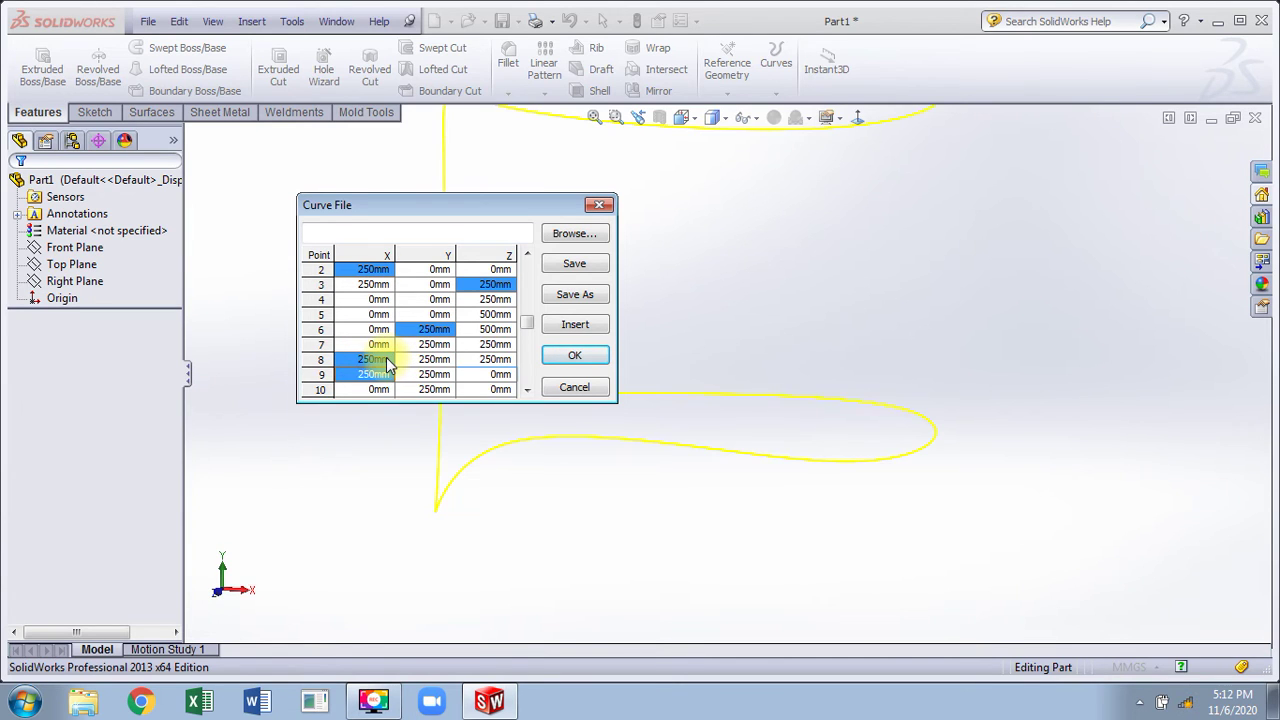
pyautogui.moveTo(490, 207); pyautogui.dragTo(380, 188)
pyautogui.click(262, 355)
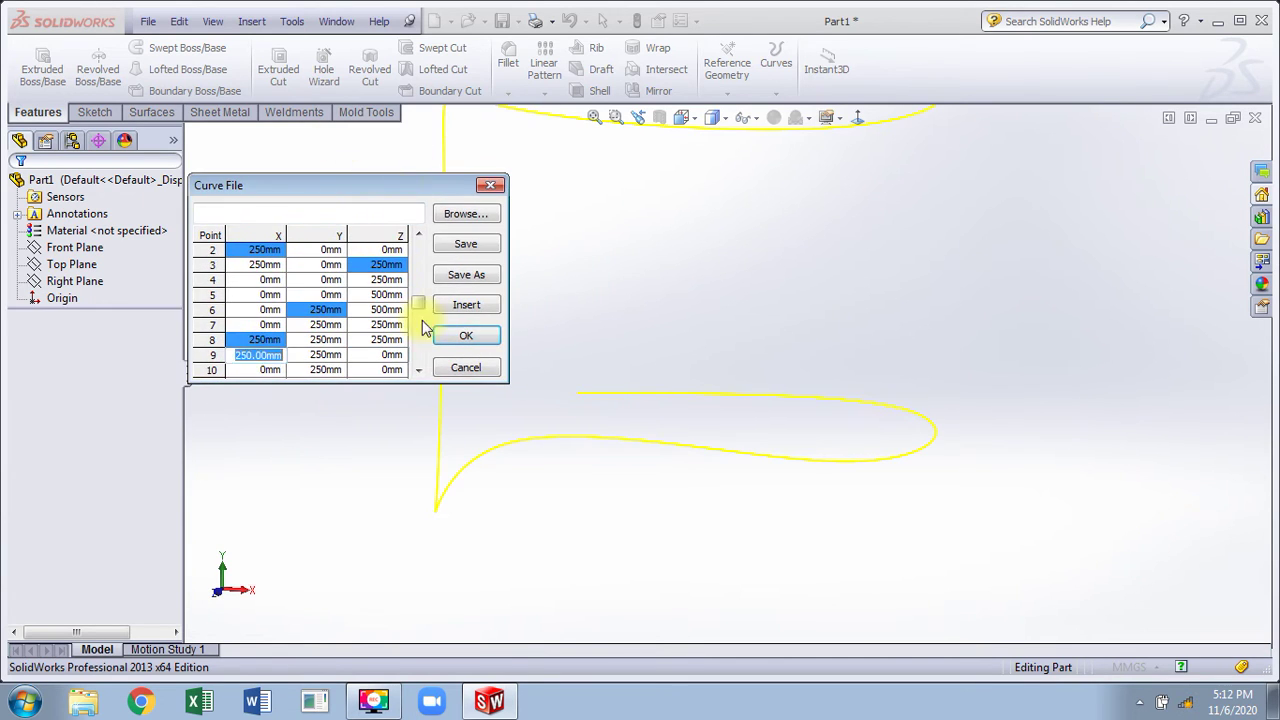
pyautogui.scroll(3, 720, 455)
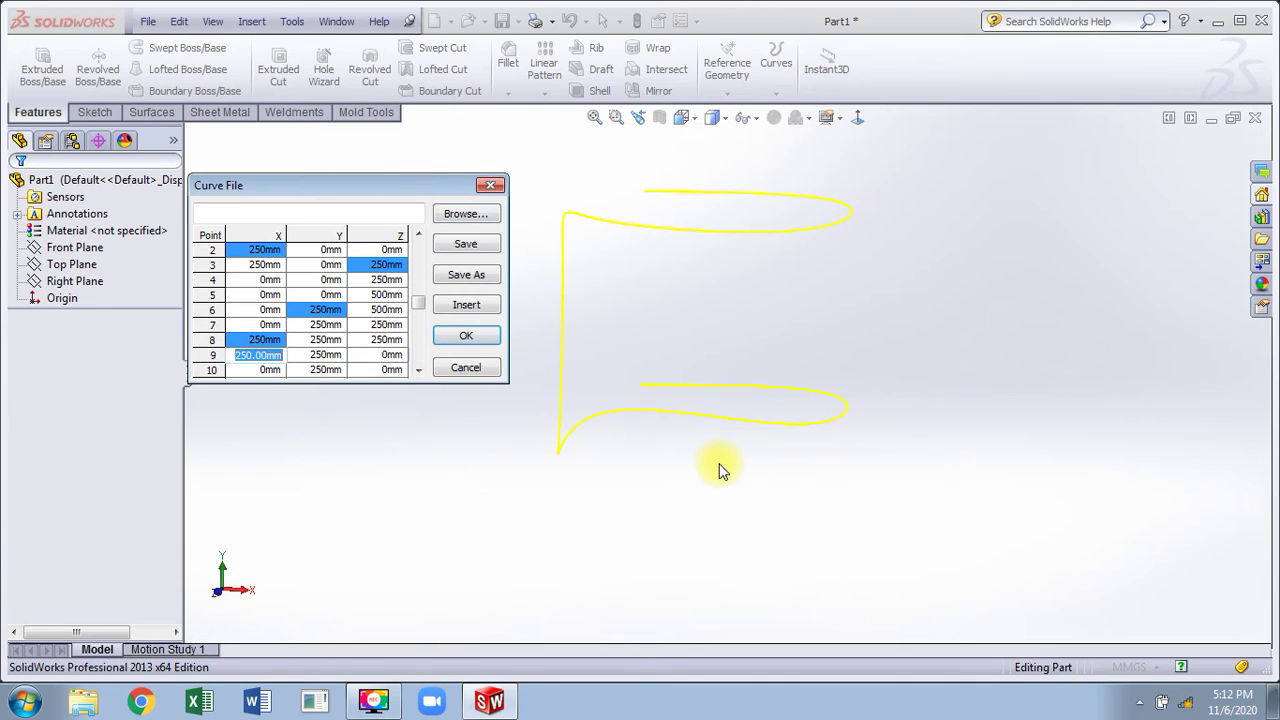
# Step: Create the curve through the ten XYZ points, inspect its shape from several angles, and undo it
pyautogui.click(466, 335)
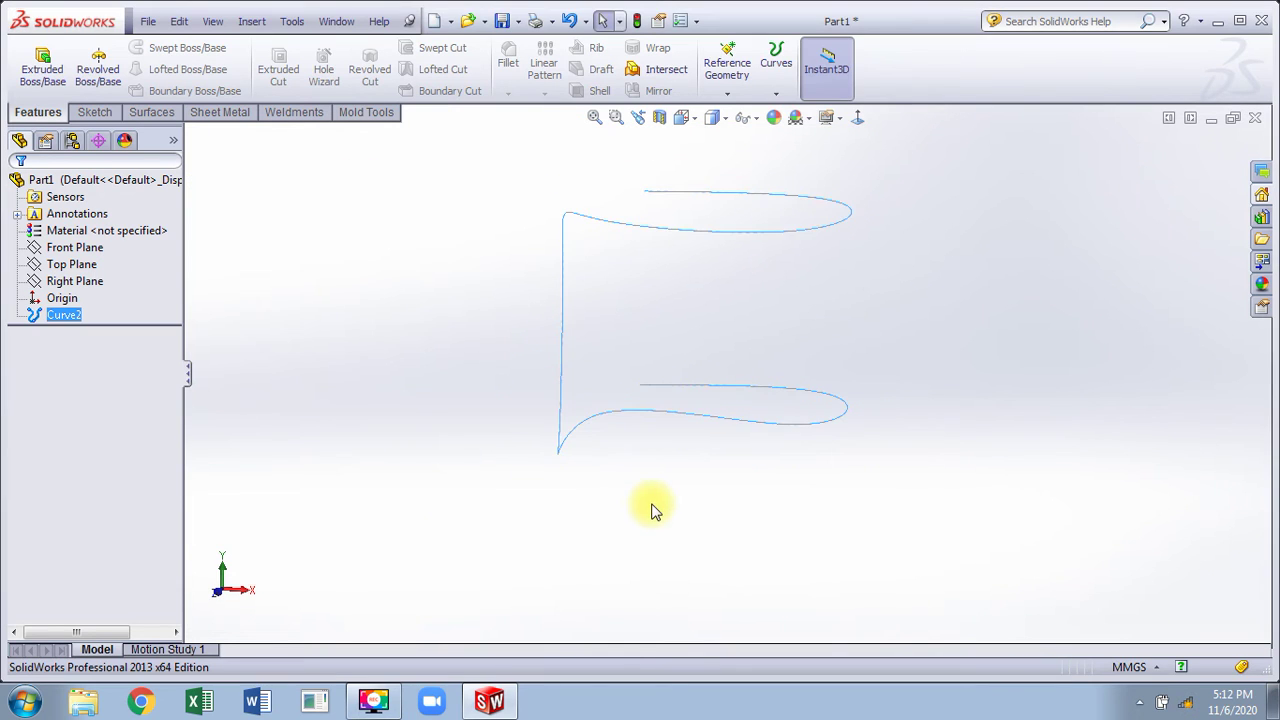
pyautogui.moveTo(651, 511); pyautogui.dragTo(658, 350, button='middle')
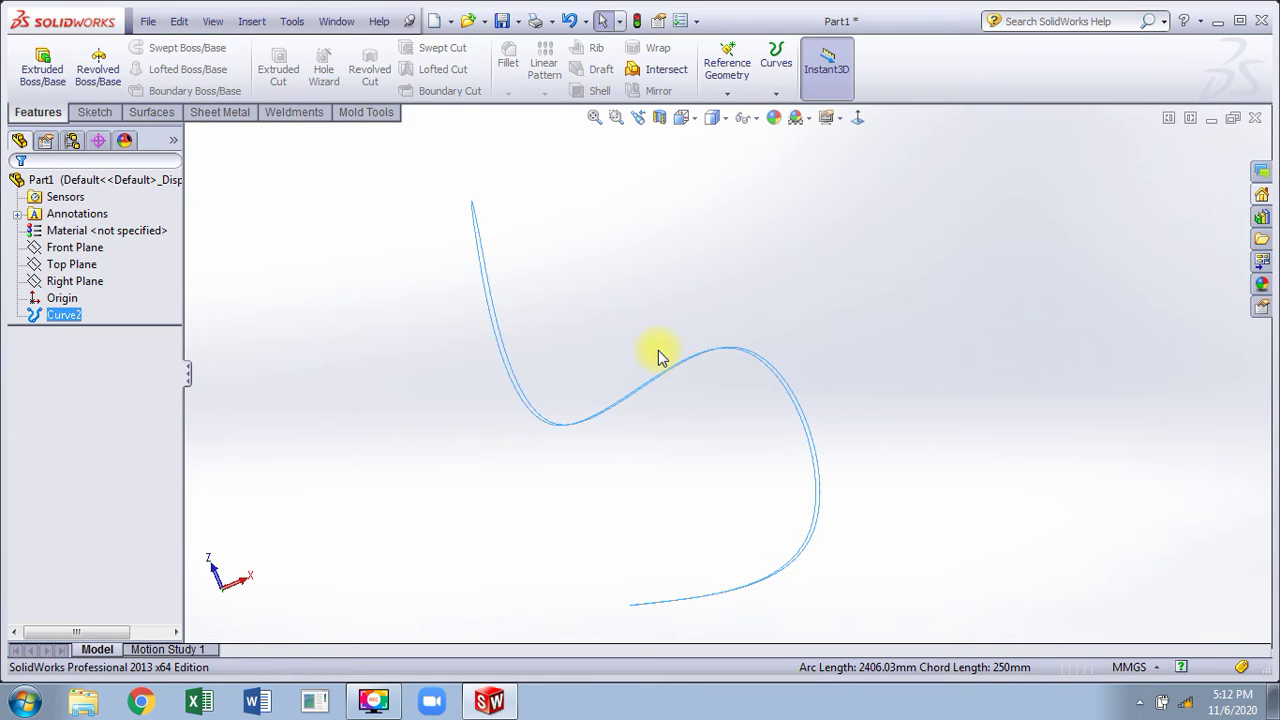
pyautogui.moveTo(660, 357); pyautogui.dragTo(596, 460, button='middle')
pyautogui.click(416, 273)
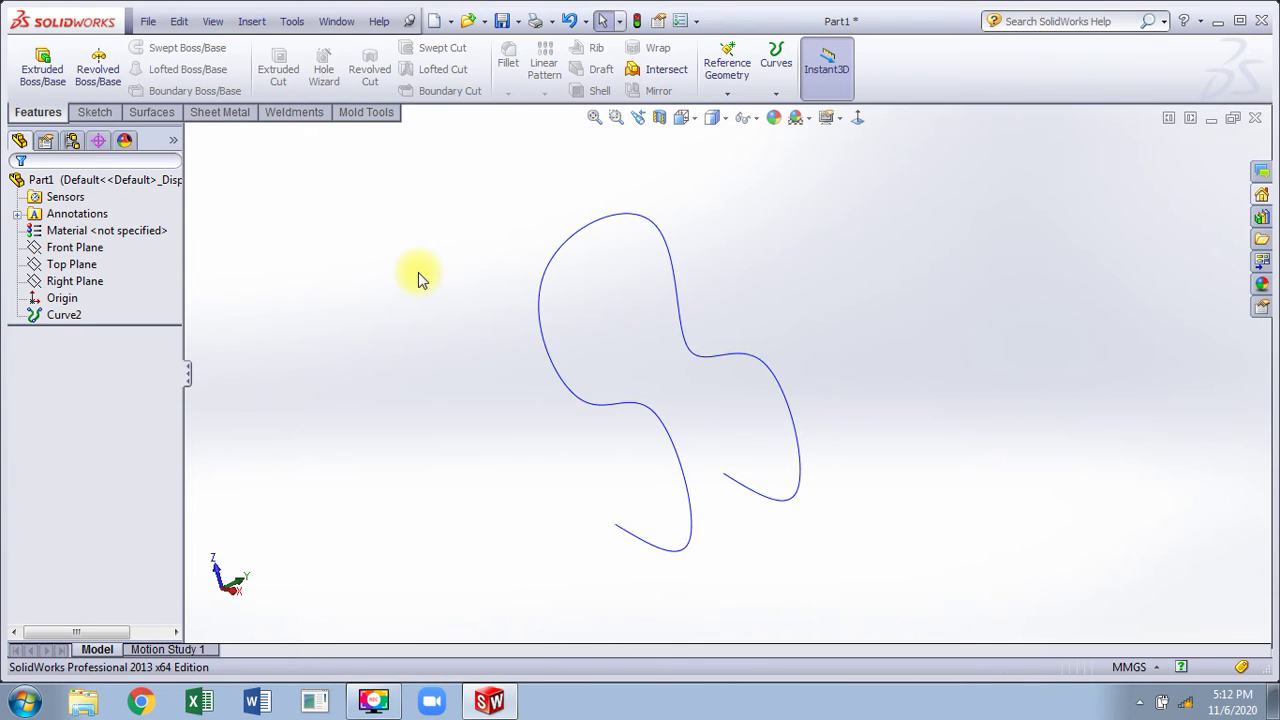
pyautogui.hotkey('ctrl', 'z')
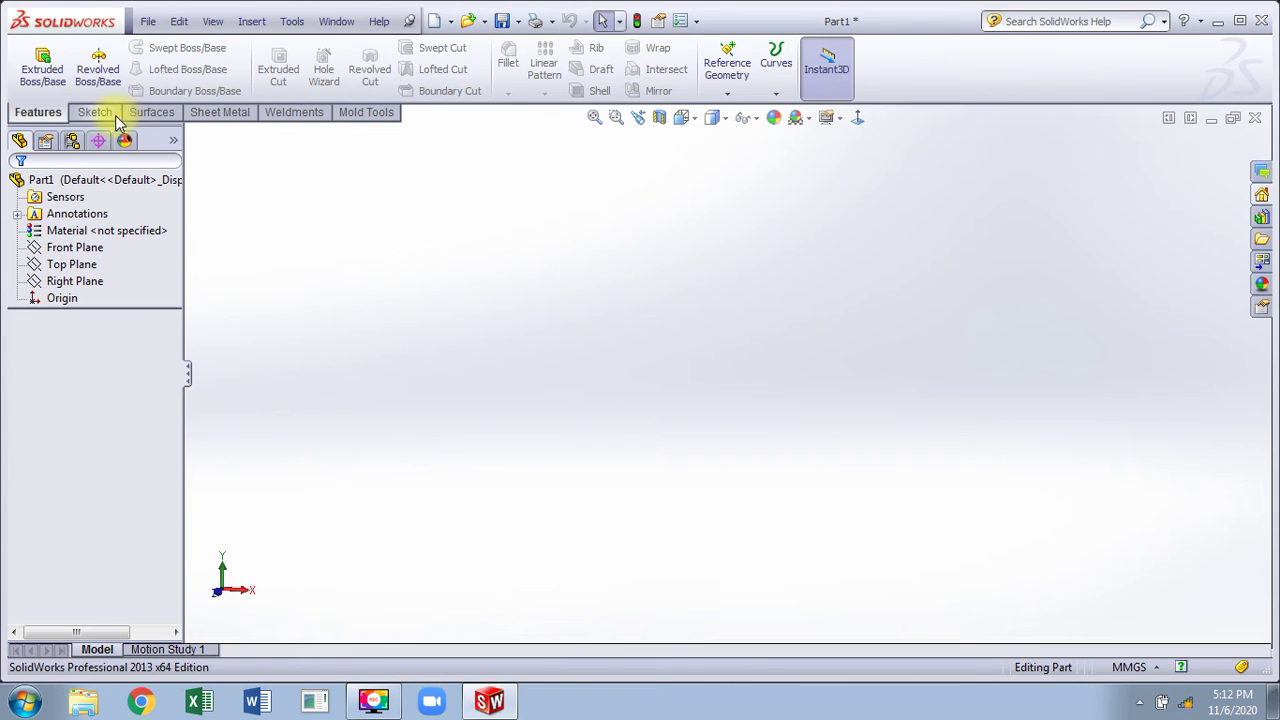
# Step: Start a 3D sketch and draw a first line about 304 mm long from the origin
pyautogui.click(110, 116)
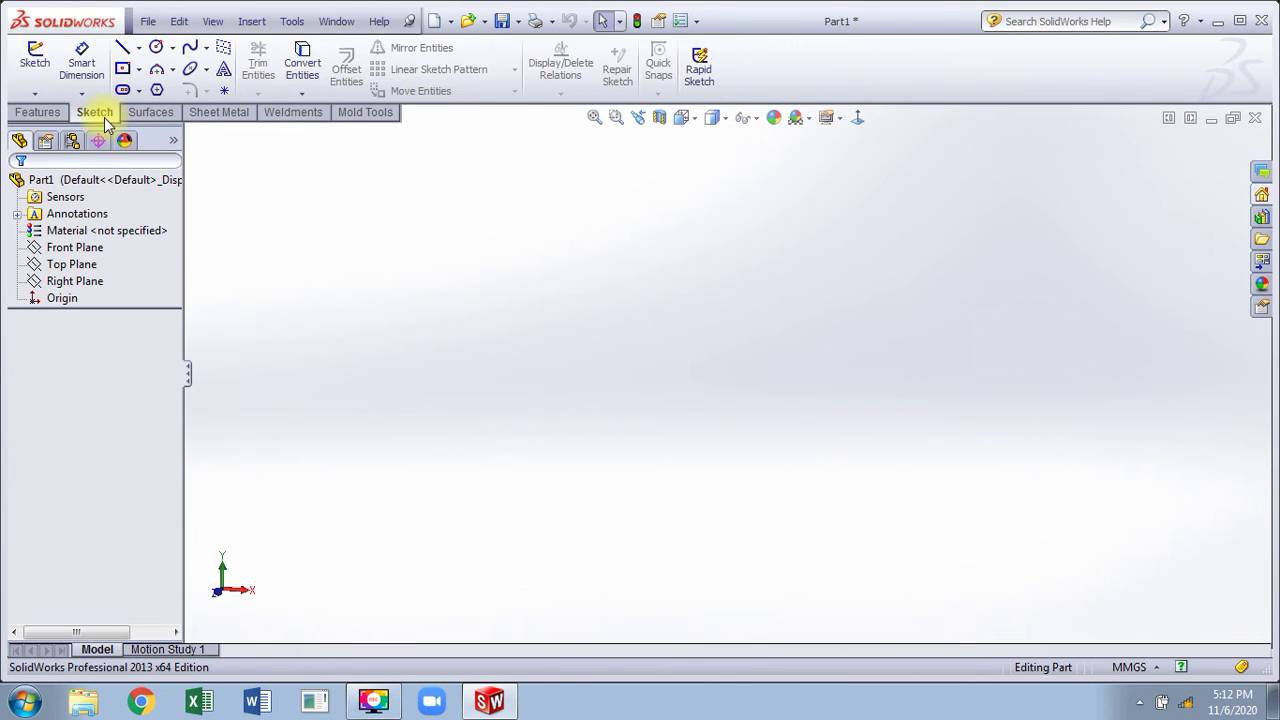
pyautogui.click(35, 95)
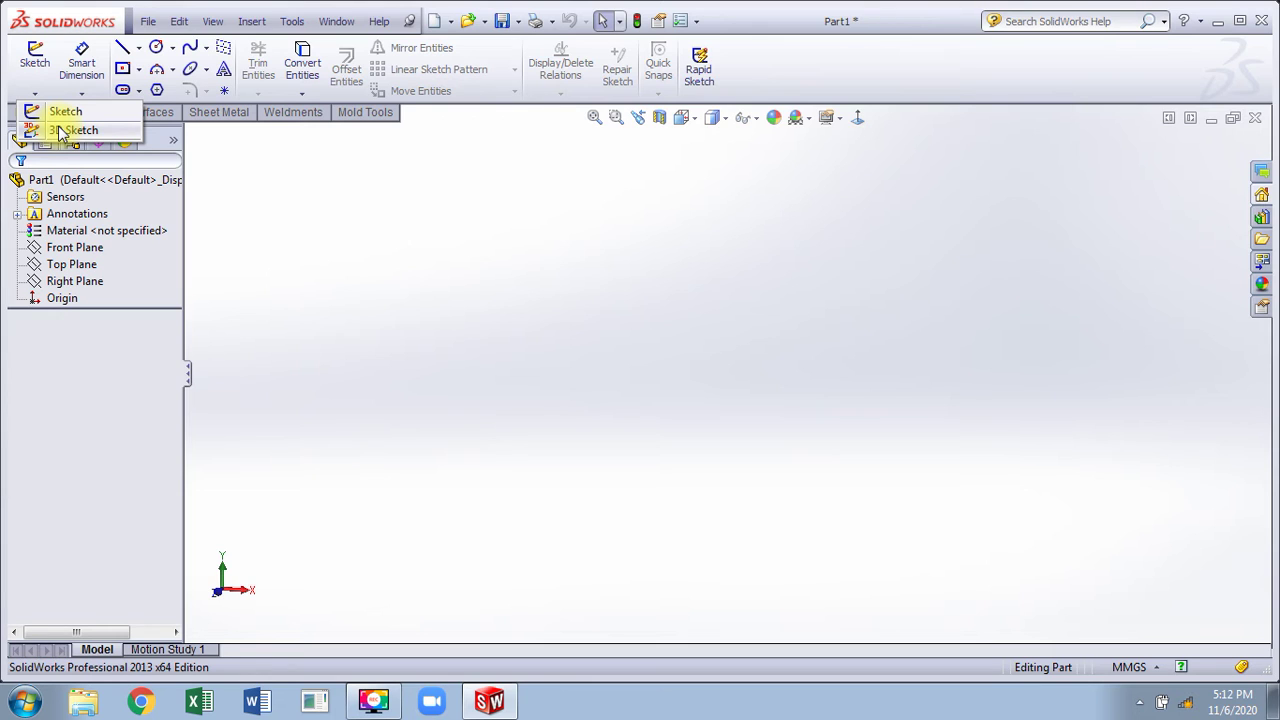
pyautogui.click(60, 131)
pyautogui.click(122, 47)
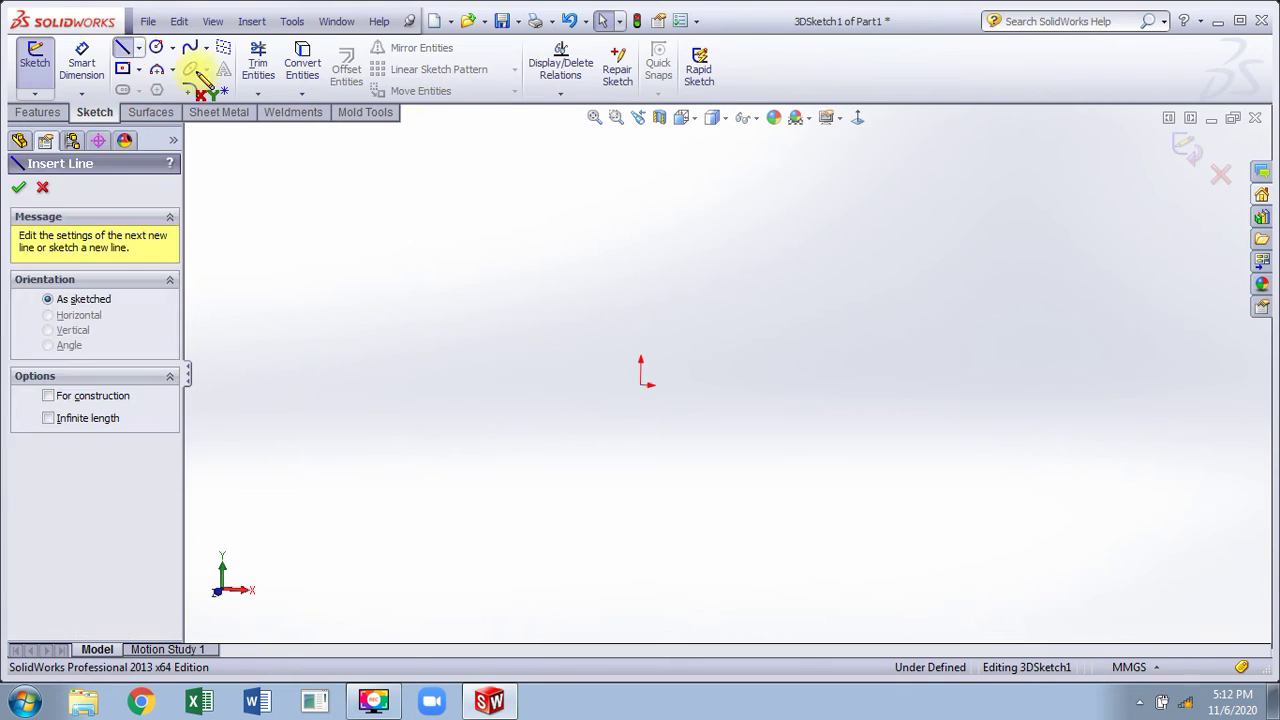
pyautogui.click(640, 386)
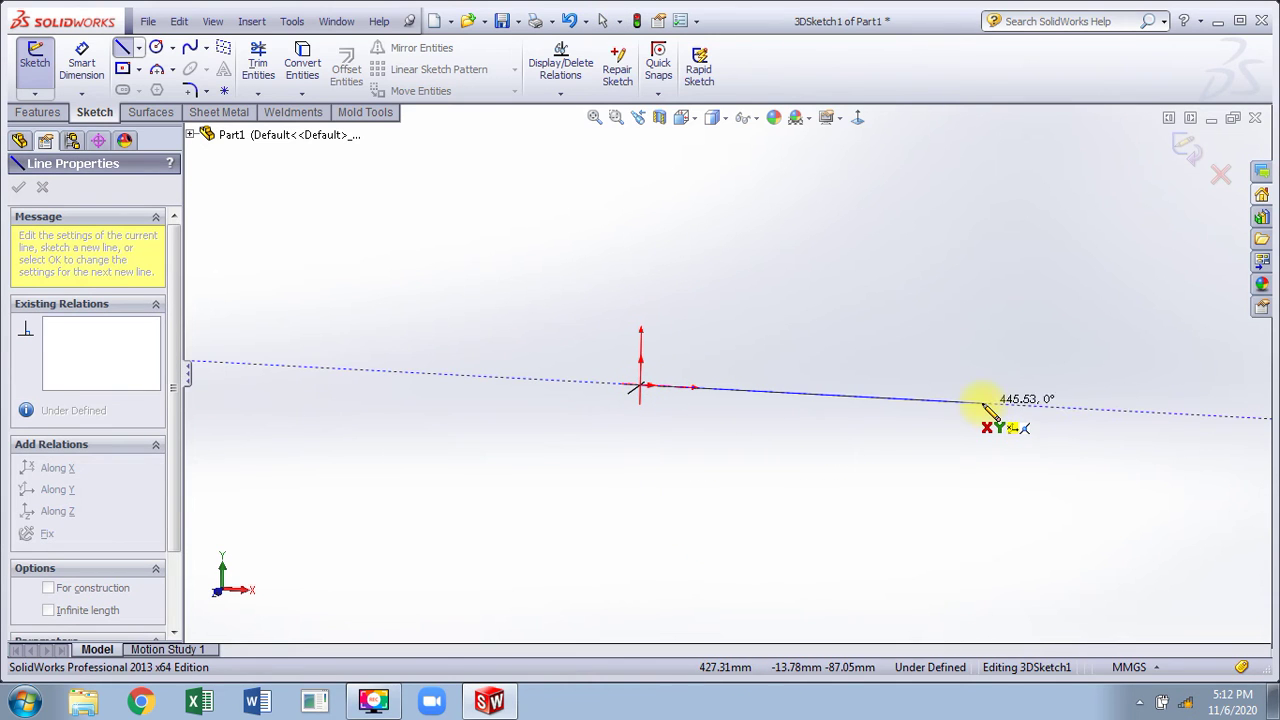
pyautogui.scroll(-5, 860, 400)
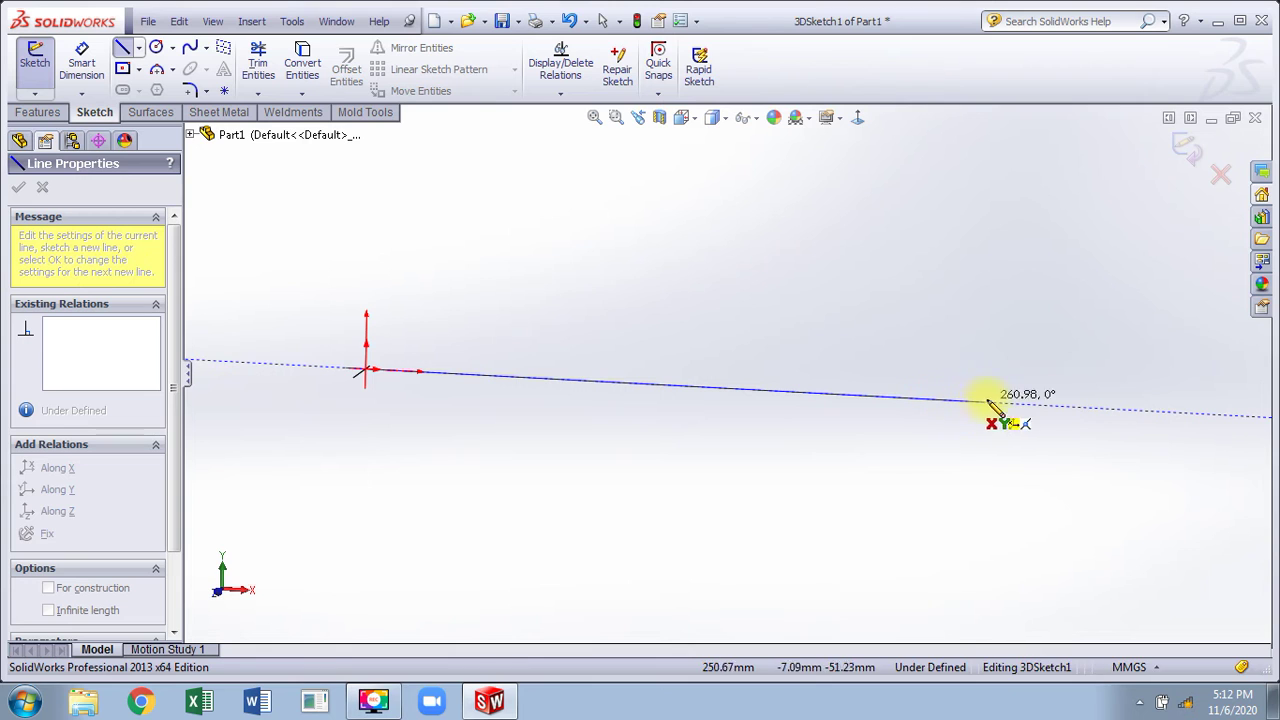
pyautogui.click(1089, 409)
# Step: Continue the line chain with a segment straight up, one back above the origin parallel to the first line, and another straight up
pyautogui.scroll(5, 951, 457)
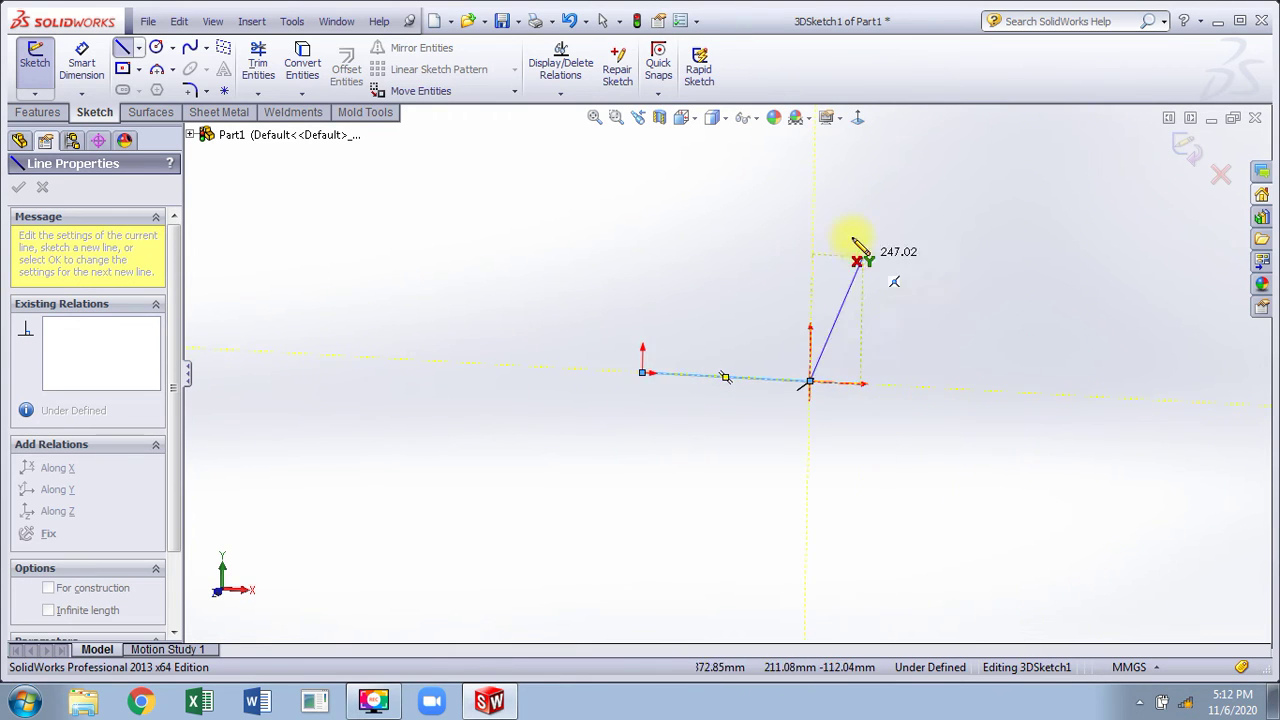
pyautogui.scroll(-2, 830, 230)
pyautogui.click(799, 233)
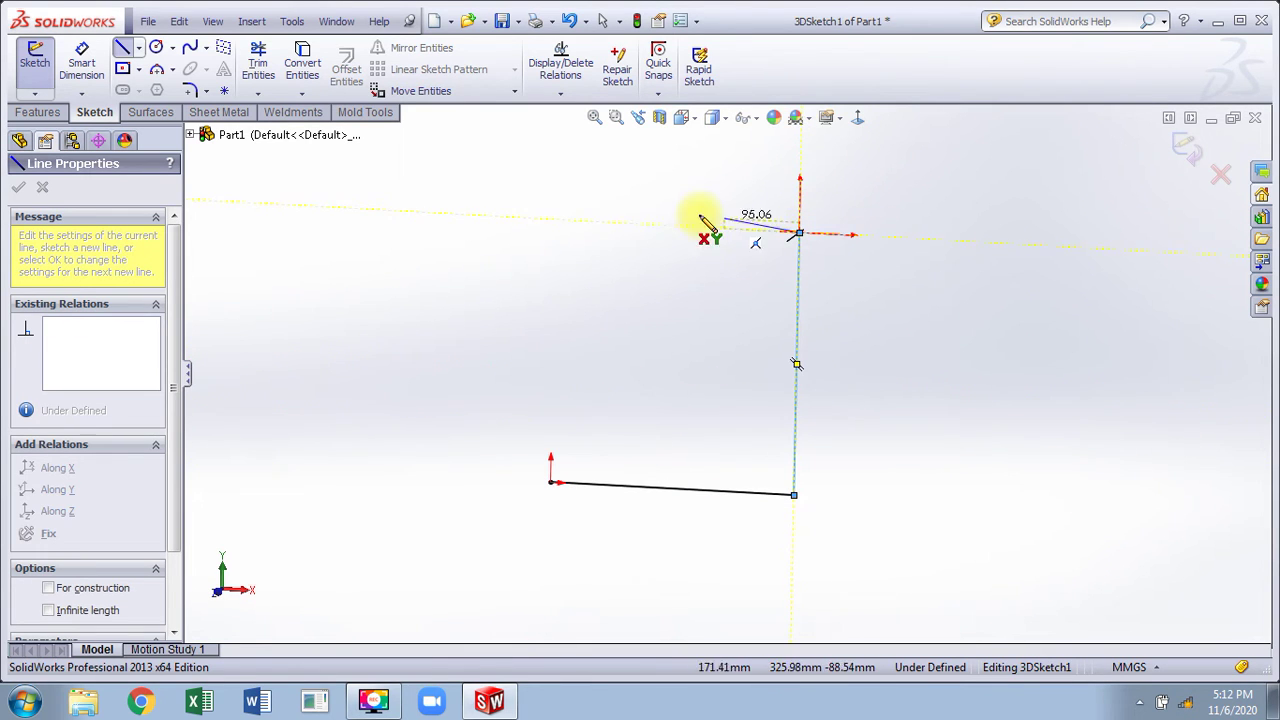
pyautogui.click(553, 218)
pyautogui.scroll(5, 634, 286)
pyautogui.scroll(-3, 660, 223)
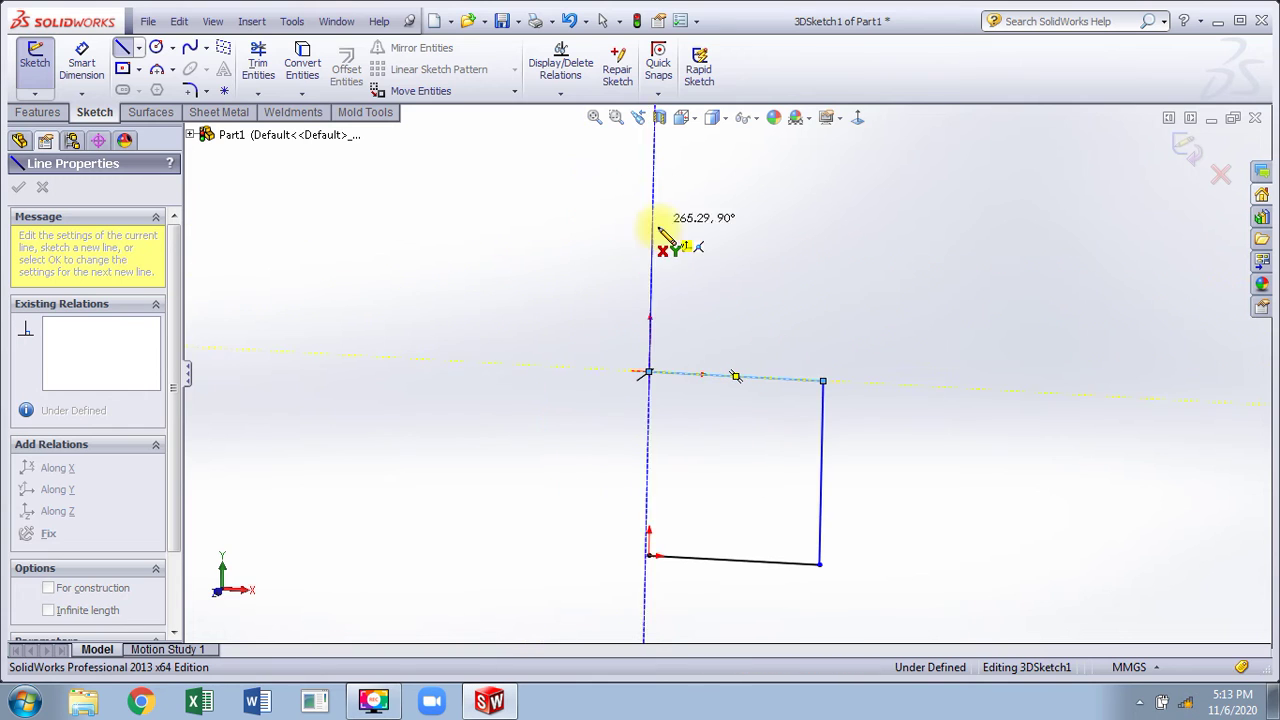
pyautogui.click(652, 160)
# Step: Continue the chain with segments backward along Z, down, outward along X, down, and back along X, ending the line chain there
pyautogui.moveTo(730, 250)
pyautogui.mouseDown(button='middle')
pyautogui.moveTo(677, 257)
pyautogui.moveTo(760, 225)
pyautogui.moveTo(730, 235)
pyautogui.mouseUp(button='middle')
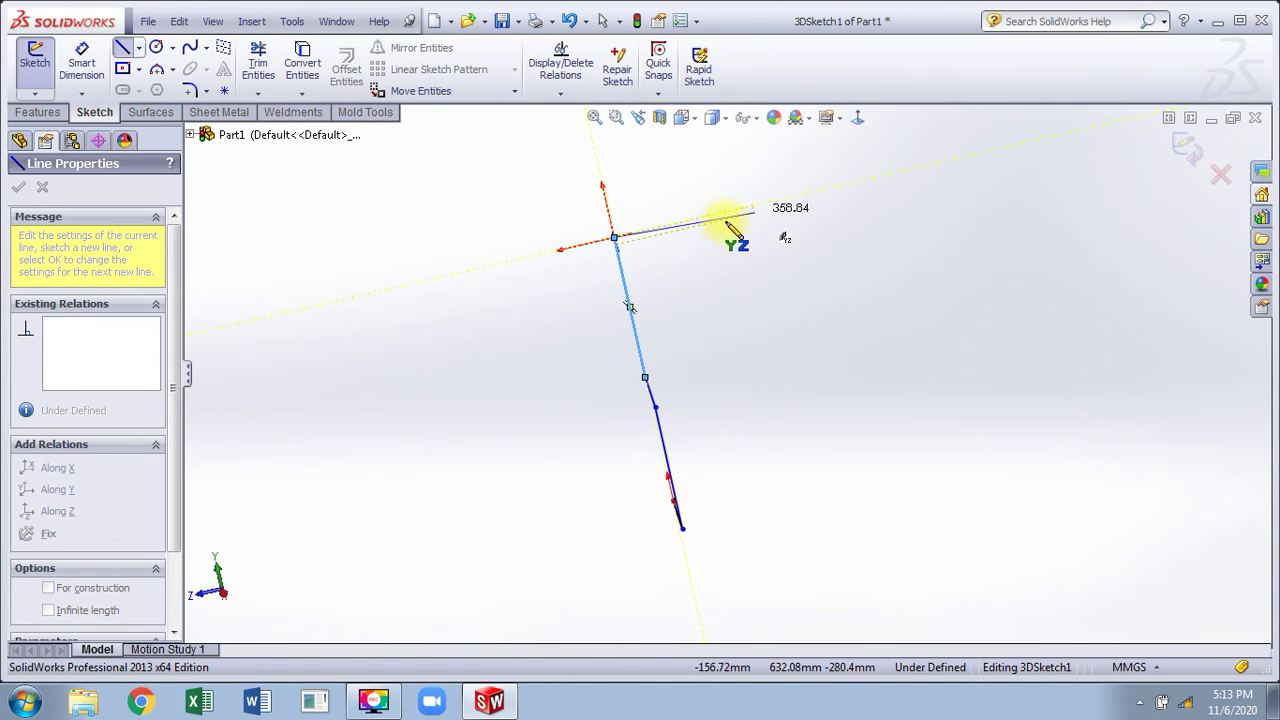
pyautogui.click(760, 205)
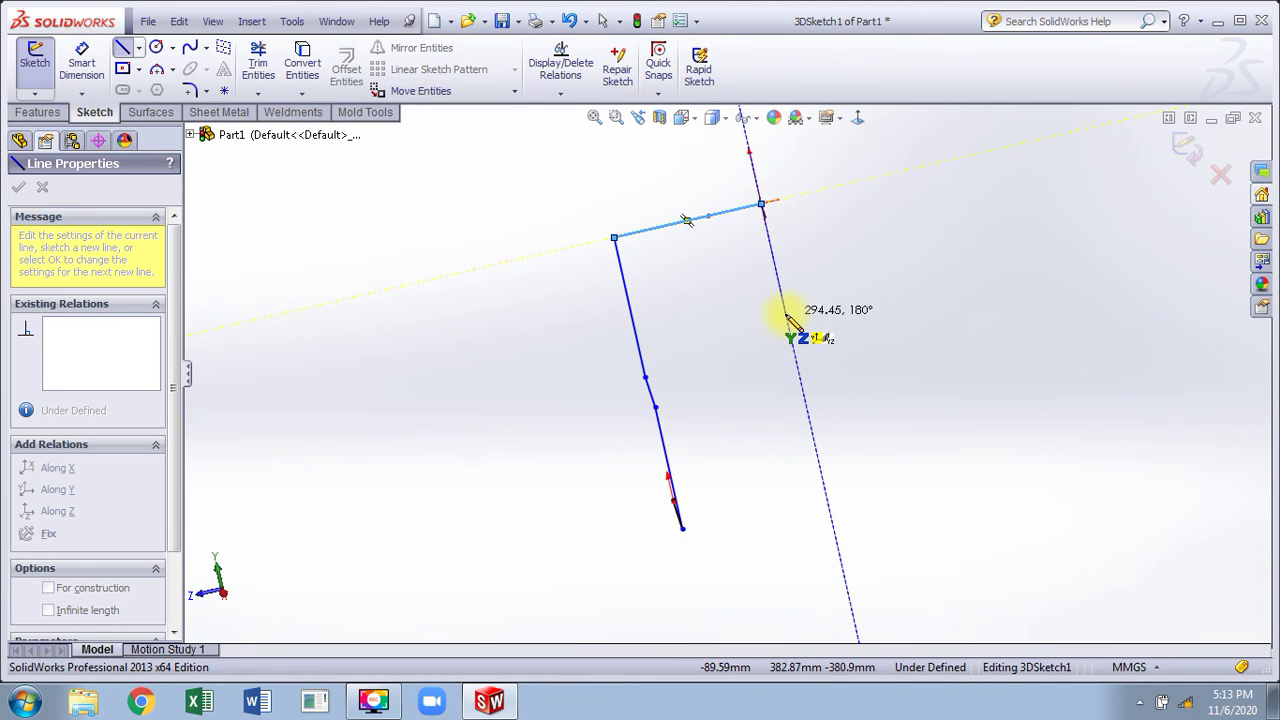
pyautogui.moveTo(766, 352); pyautogui.dragTo(829, 314, button='middle')
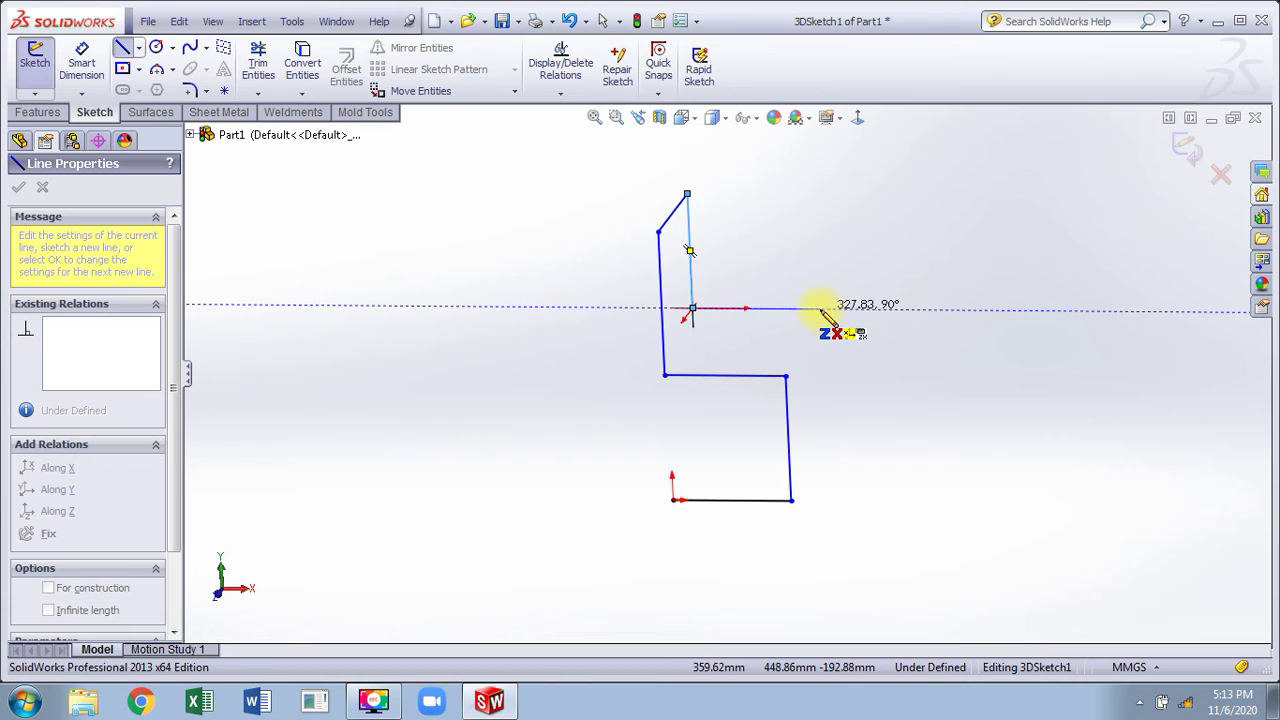
pyautogui.click(820, 308)
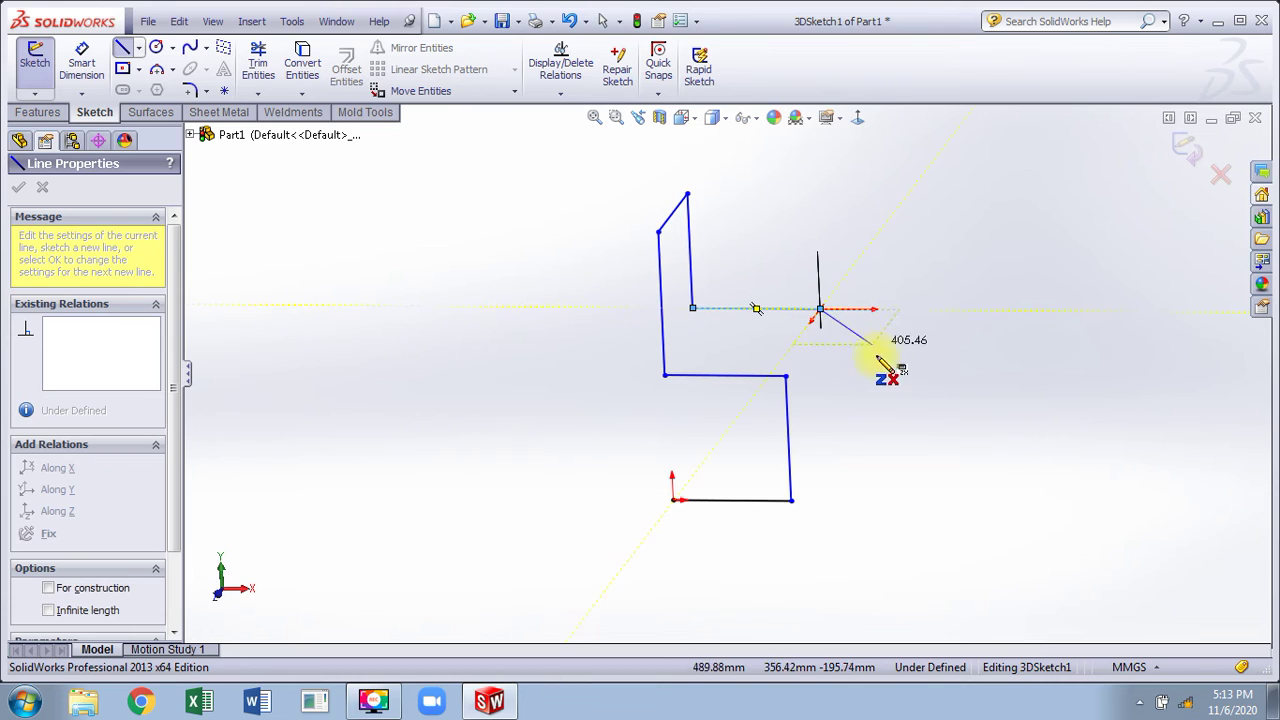
pyautogui.click(823, 431)
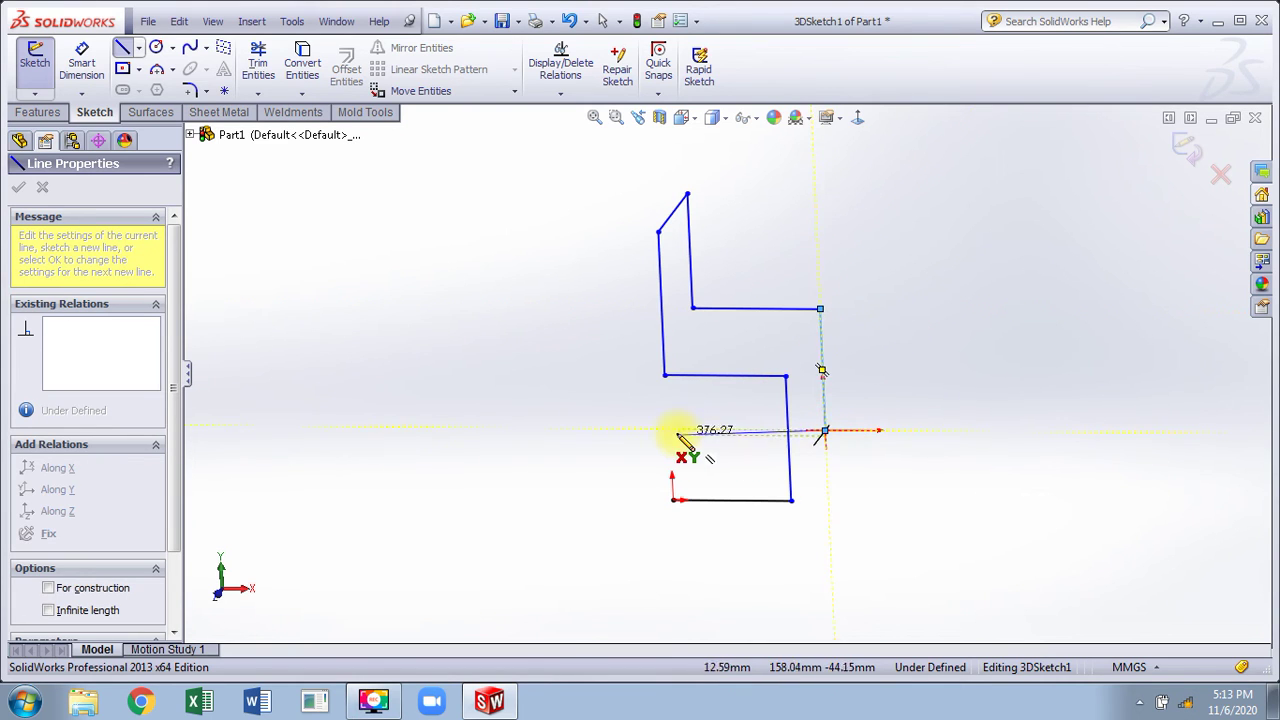
pyautogui.rightClick(803, 266)
pyautogui.click(826, 266)
pyautogui.moveTo(826, 266)
pyautogui.mouseDown(button='middle')
pyautogui.moveTo(851, 343)
pyautogui.moveTo(760, 345)
pyautogui.moveTo(805, 363)
pyautogui.moveTo(843, 354)
pyautogui.mouseUp(button='middle')
pyautogui.scroll(-2, 827, 408)
# Step: Reshape the 3D path by moving its lower rear corner and raising the front middle horizontal segment
pyautogui.click(852, 467)
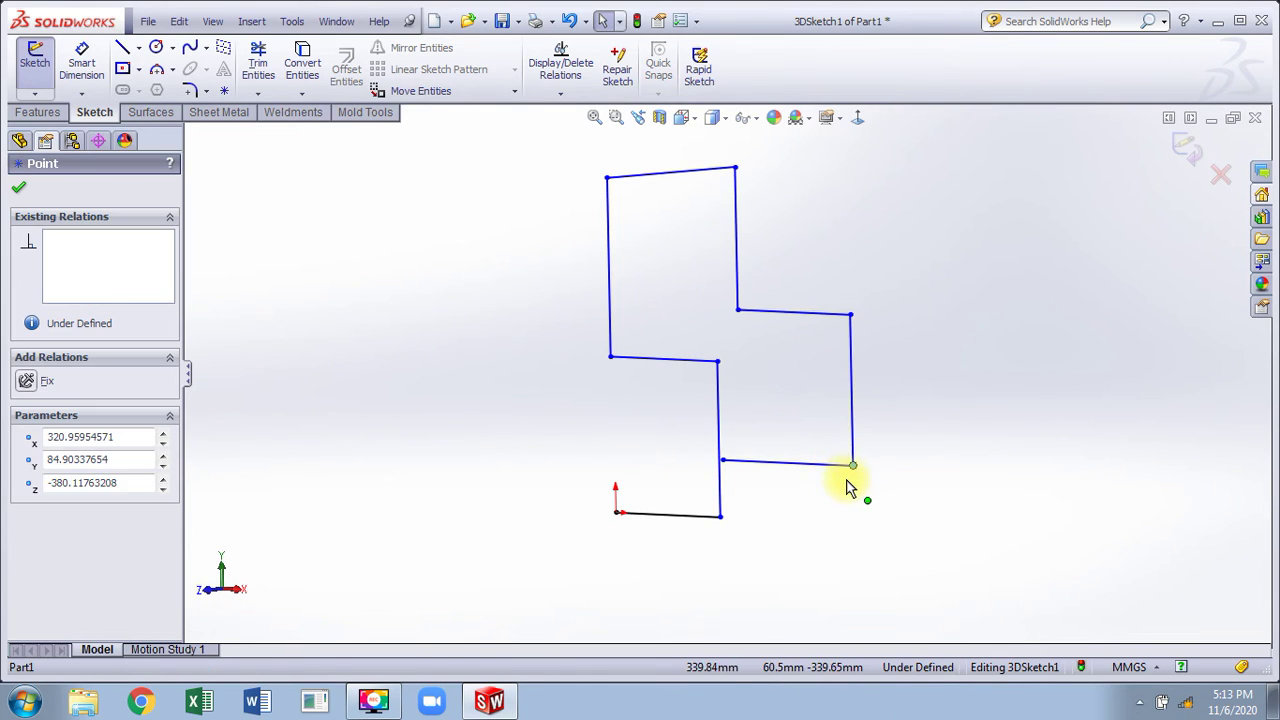
pyautogui.moveTo(851, 468); pyautogui.dragTo(847, 493)
pyautogui.click(785, 370)
pyautogui.moveTo(785, 370)
pyautogui.mouseDown(button='middle')
pyautogui.moveTo(737, 354)
pyautogui.moveTo(750, 330)
pyautogui.mouseUp(button='middle')
pyautogui.click(858, 118)
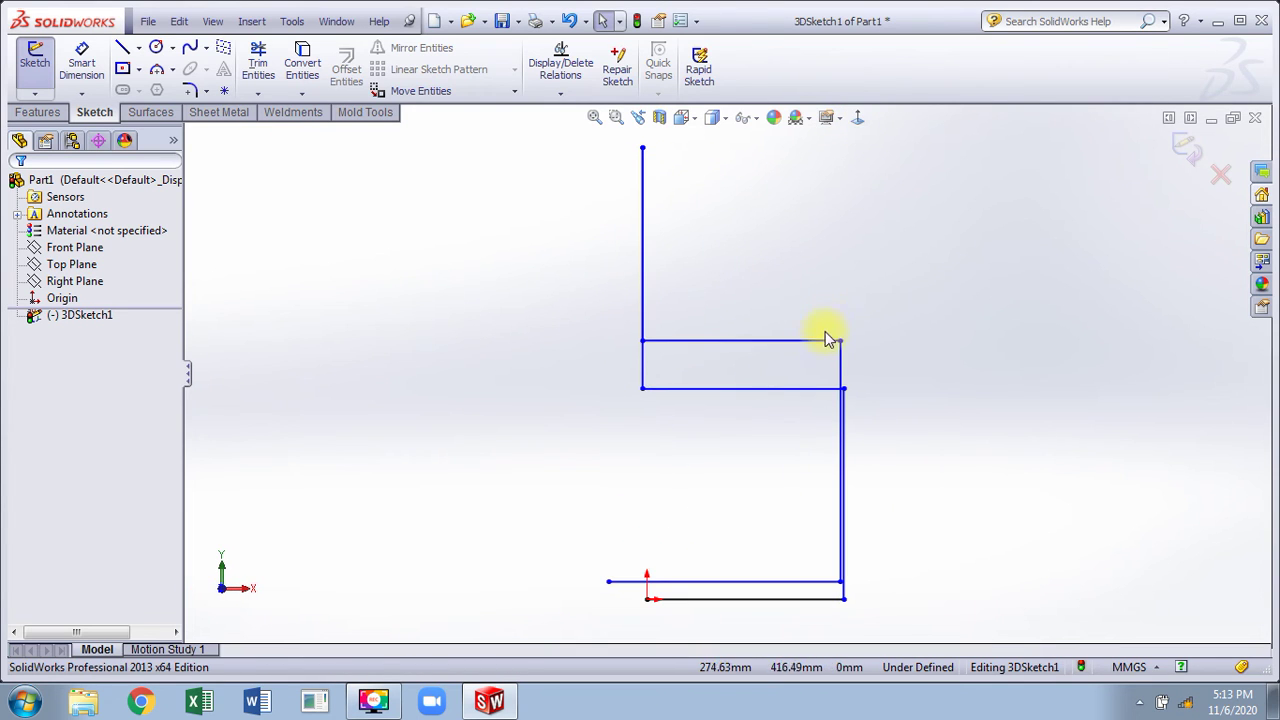
pyautogui.moveTo(815, 388); pyautogui.dragTo(811, 356)
pyautogui.moveTo(700, 403)
pyautogui.mouseDown(button='middle')
pyautogui.moveTo(717, 286)
pyautogui.moveTo(735, 280)
pyautogui.mouseUp(button='middle')
# Step: Dimension the length of the bottom line that starts at the origin, accepting its drawn value
pyautogui.click(92, 68)
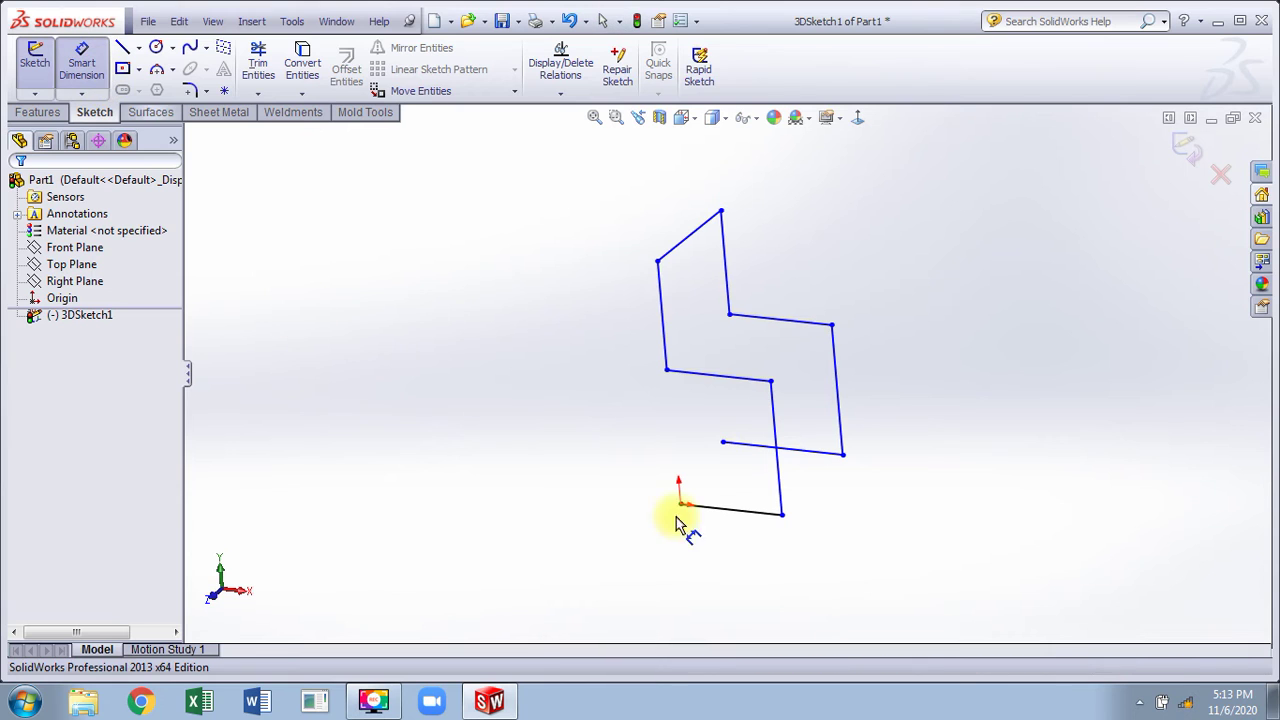
pyautogui.click(712, 508)
pyautogui.click(722, 553)
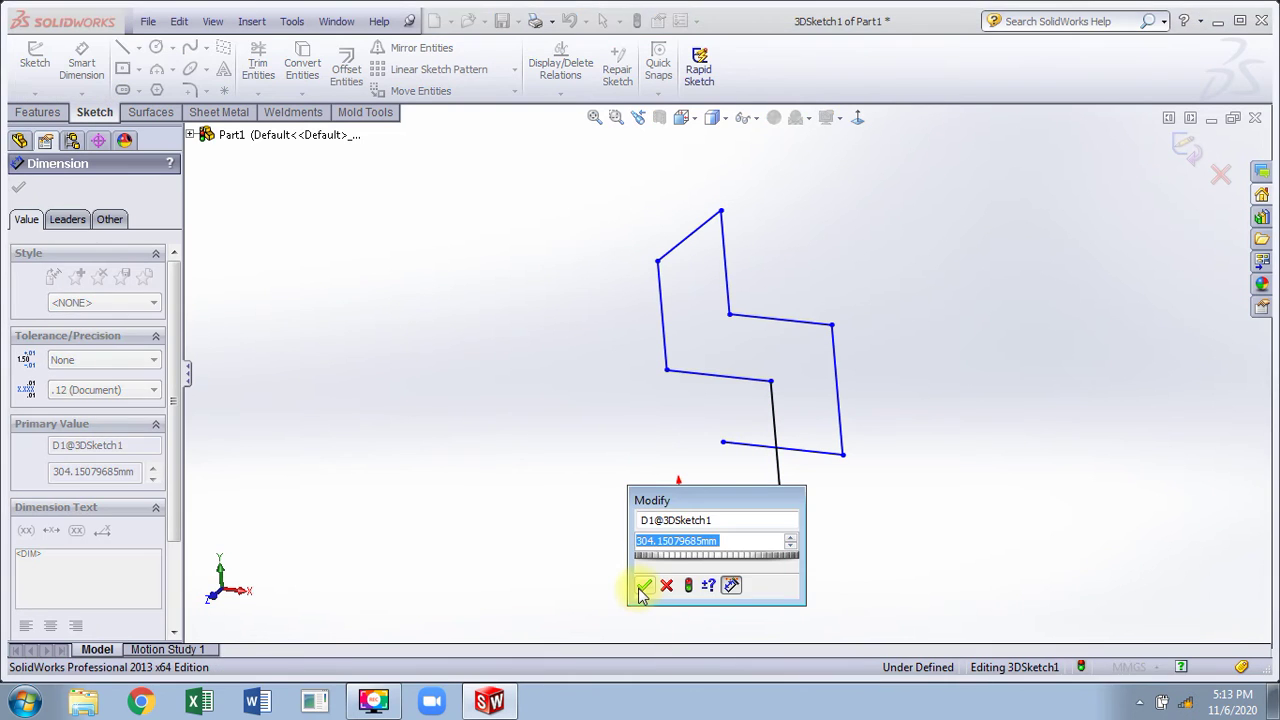
pyautogui.click(640, 590)
pyautogui.rightClick(536, 295)
pyautogui.click(556, 298)
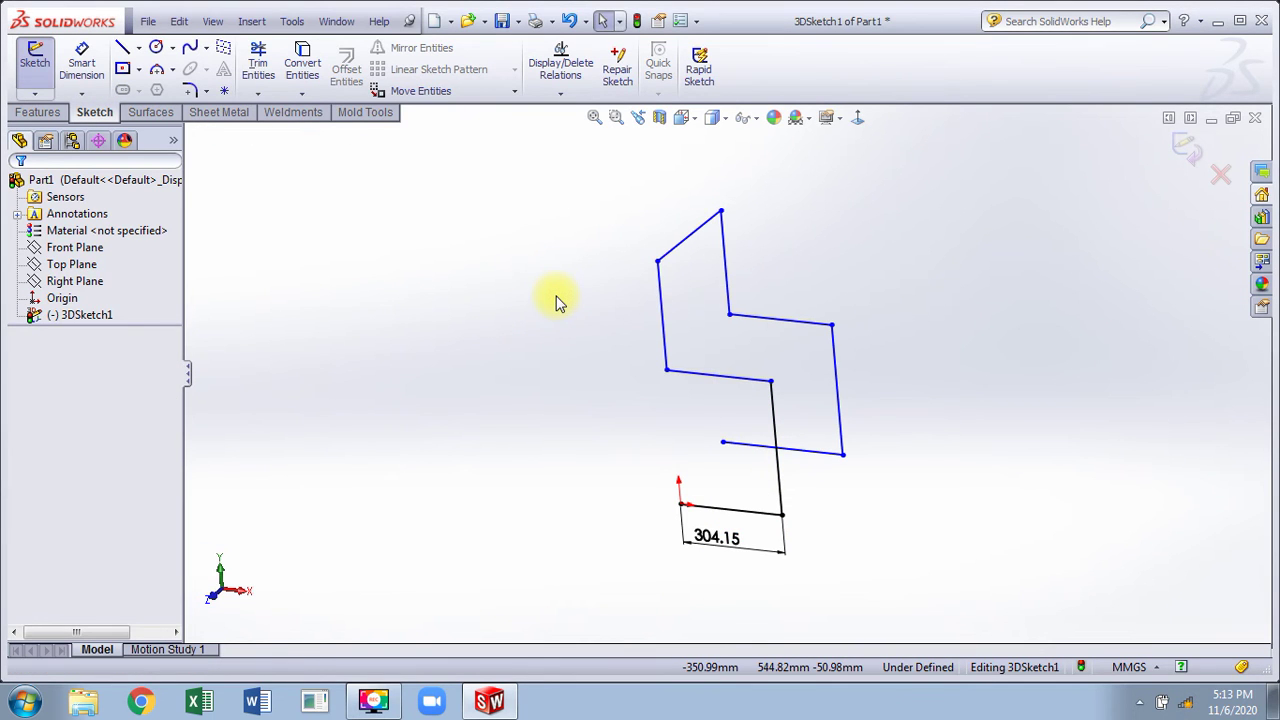
# Step: Apply 60 mm sketch fillets to all corners of the path, inspect the rounded shape, and undo the fillets
pyautogui.moveTo(929, 429)
pyautogui.mouseDown(button='middle')
pyautogui.moveTo(794, 451)
pyautogui.moveTo(870, 435)
pyautogui.mouseUp(button='middle')
pyautogui.click(190, 90)
pyautogui.moveTo(667, 367)
pyautogui.mouseDown()
pyautogui.moveTo(794, 509)
pyautogui.moveTo(971, 575)
pyautogui.mouseUp()
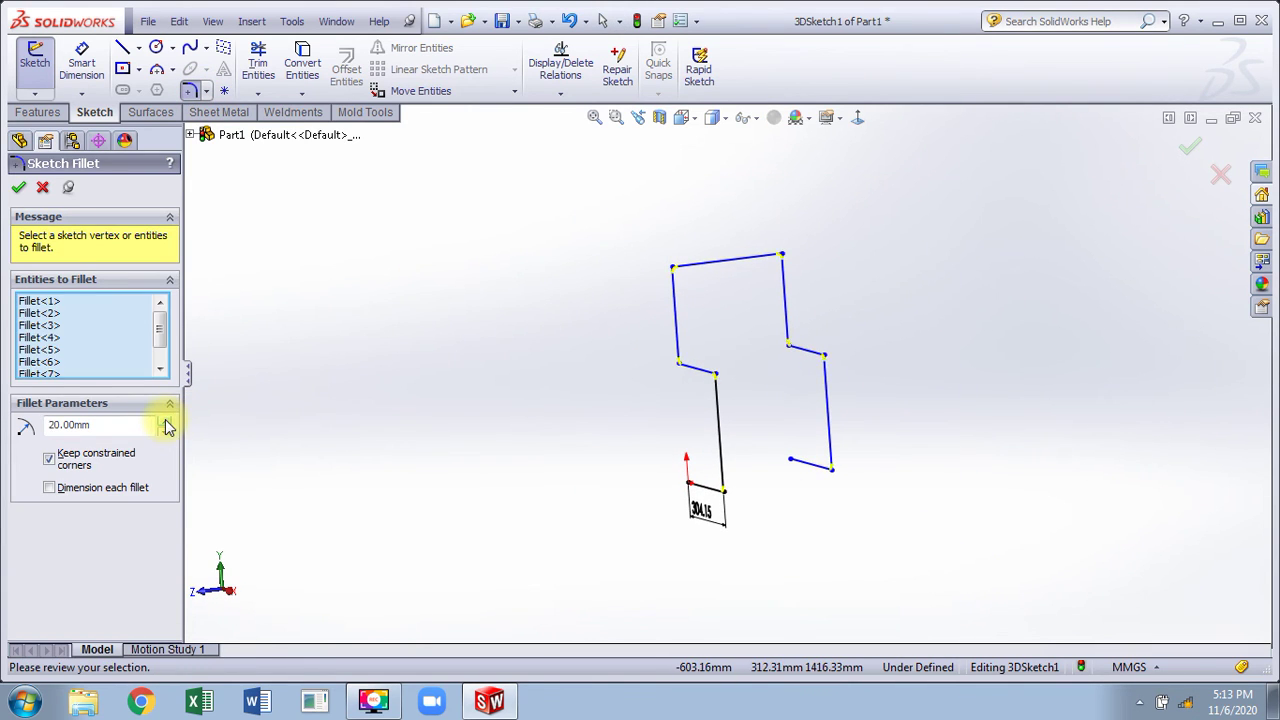
pyautogui.click(19, 187)
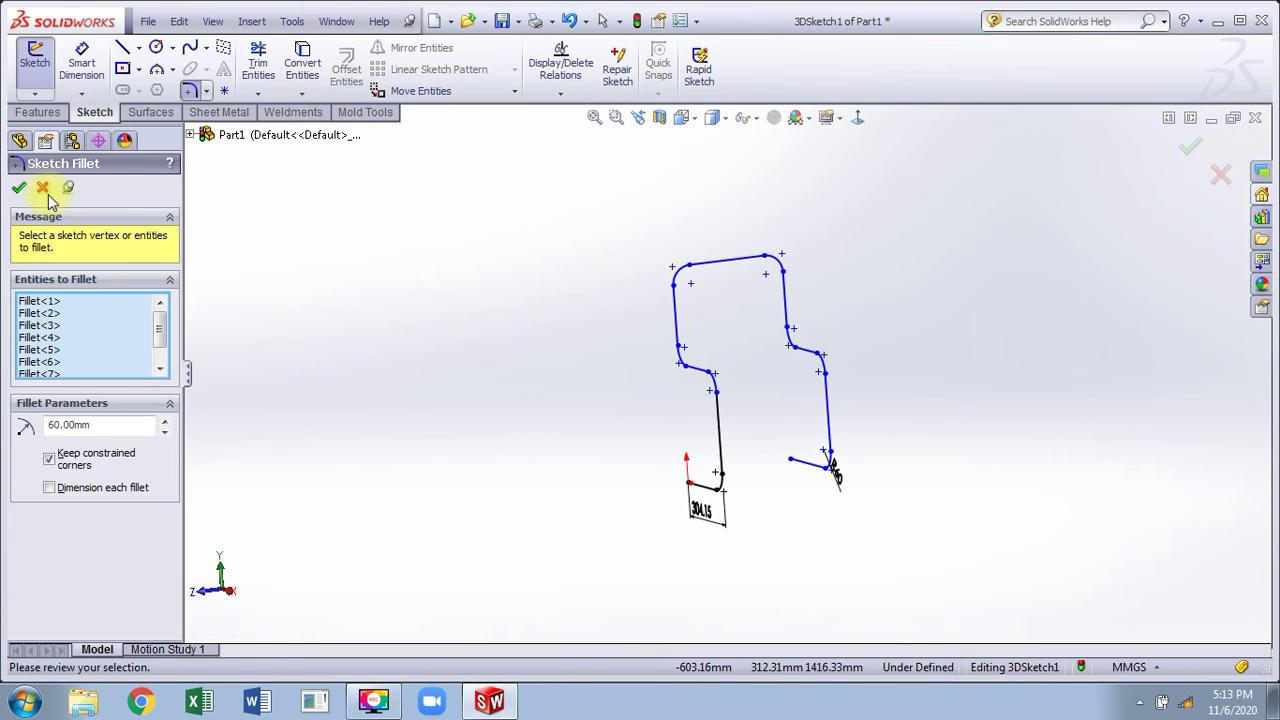
pyautogui.click(42, 188)
pyautogui.moveTo(900, 326)
pyautogui.mouseDown(button='middle')
pyautogui.moveTo(651, 340)
pyautogui.moveTo(929, 334)
pyautogui.moveTo(1043, 284)
pyautogui.mouseUp(button='middle')
pyautogui.scroll(-2, 929, 409)
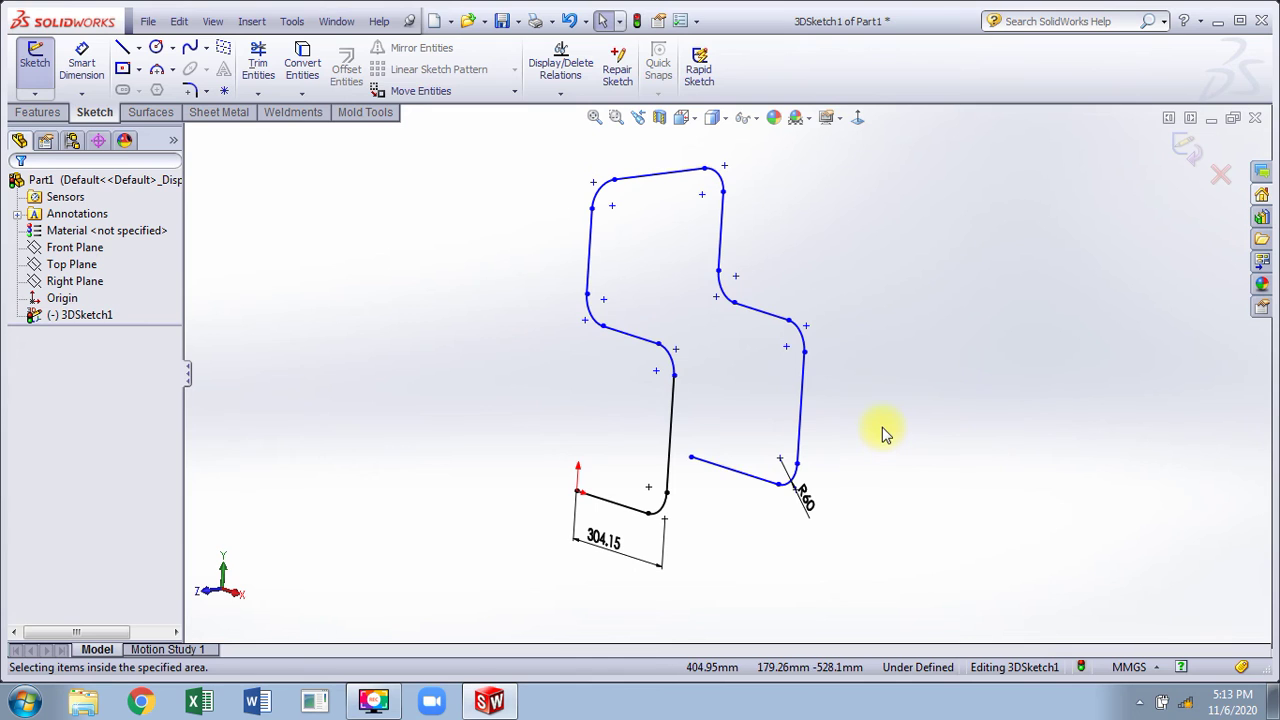
pyautogui.hotkey('ctrl', 'z')
pyautogui.click(400, 329)
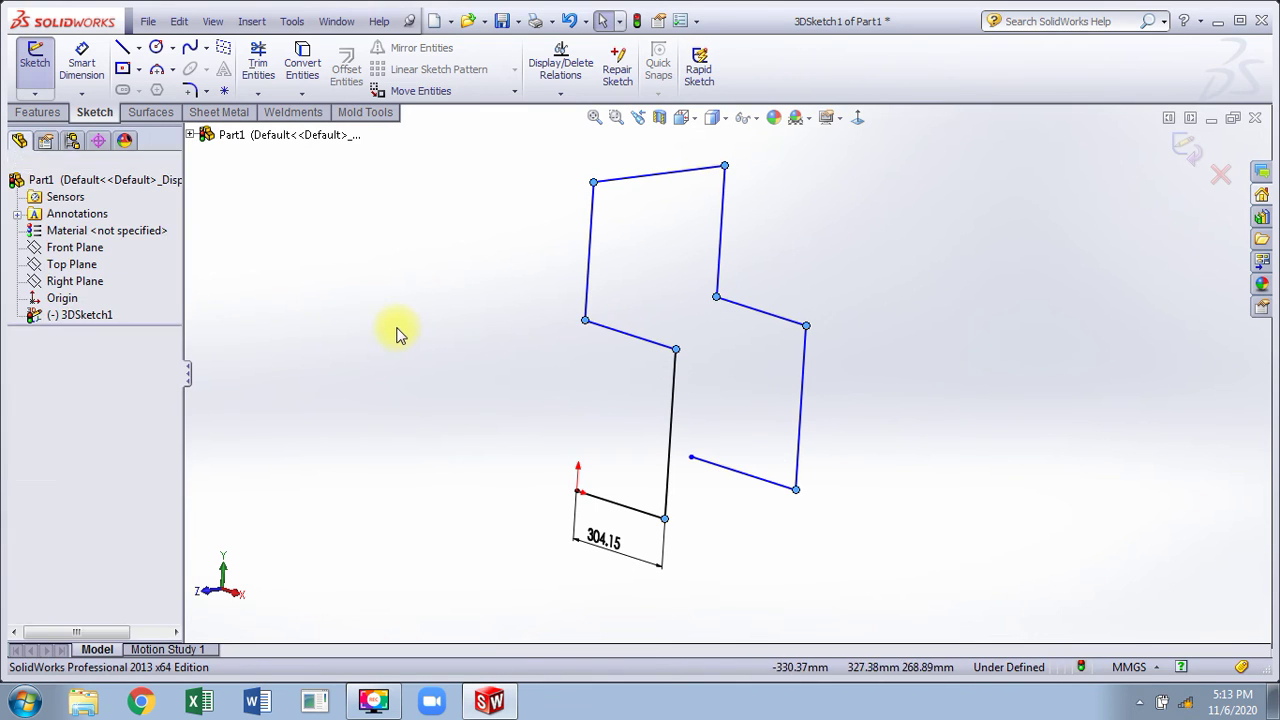
# Step: Round all corners of the 3D path with 60 mm sketch fillets and exit the 3D sketch
pyautogui.click(192, 90)
pyautogui.moveTo(531, 148)
pyautogui.mouseDown()
pyautogui.moveTo(837, 374)
pyautogui.moveTo(905, 587)
pyautogui.mouseUp()
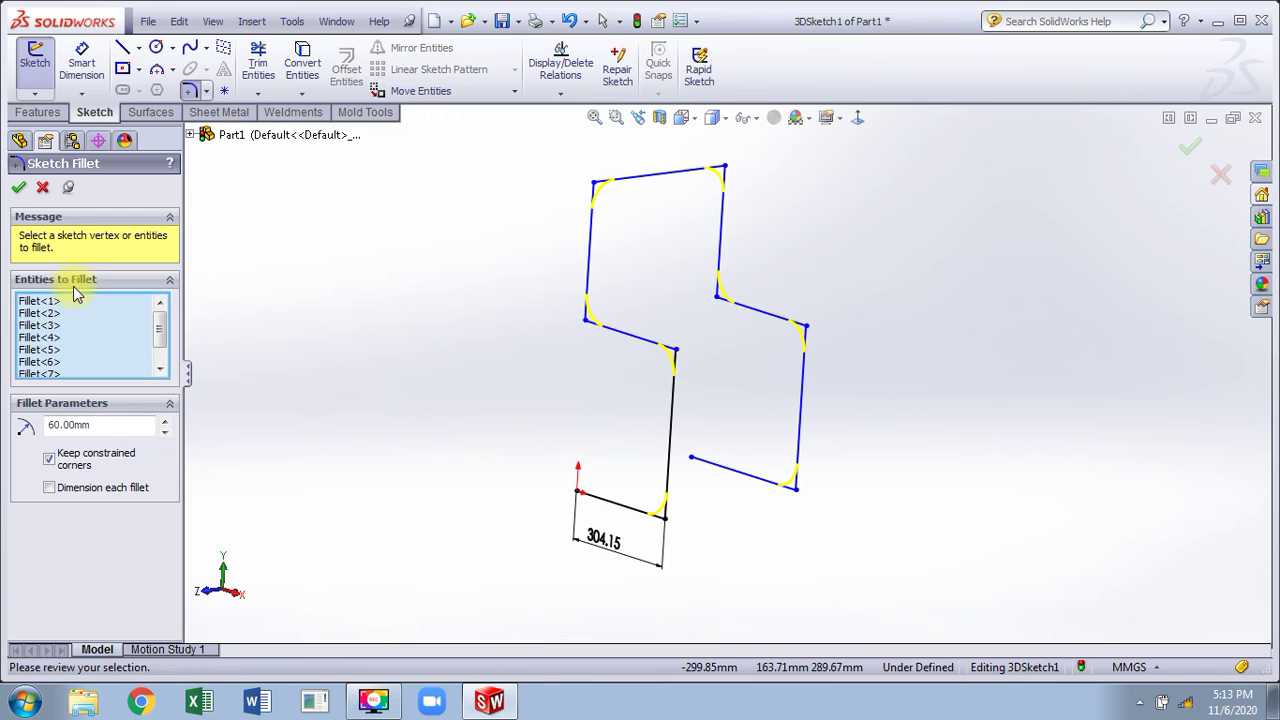
pyautogui.click(19, 187)
pyautogui.click(1185, 145)
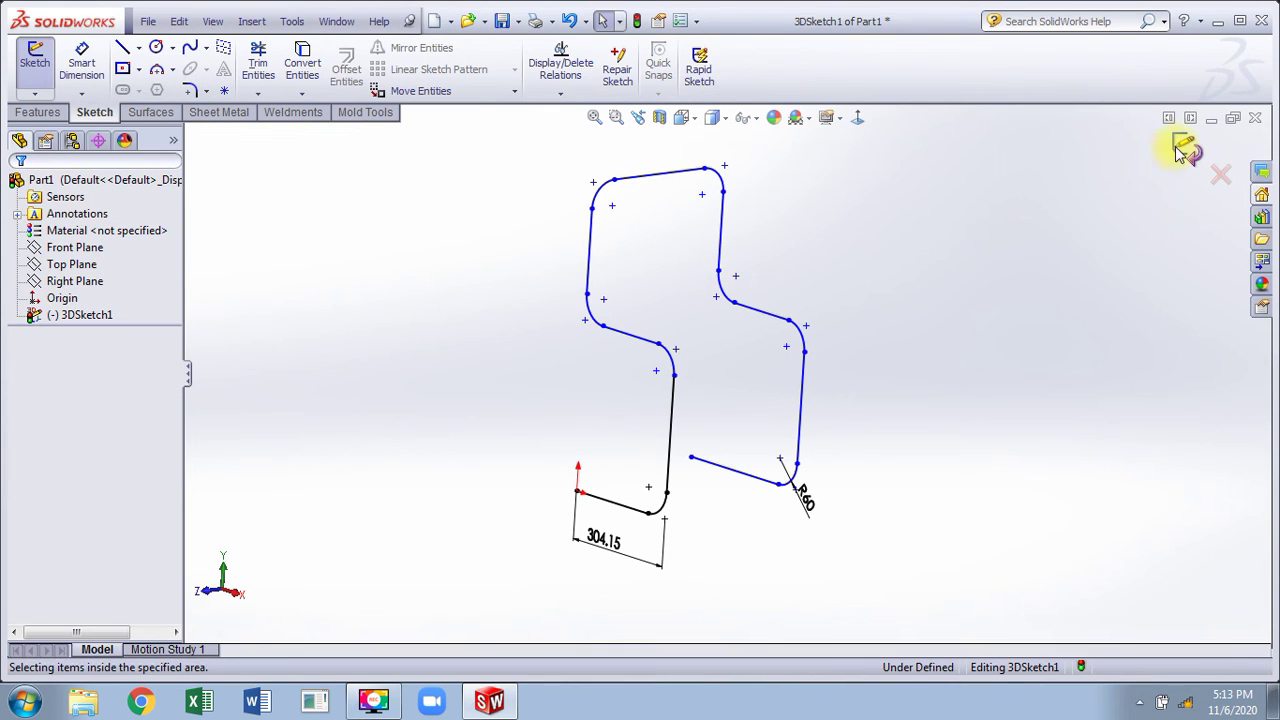
# Step: Sketch a circle with a radius of about 32 mm centred on the origin on the Right Plane and exit the sketch
pyautogui.moveTo(946, 257)
pyautogui.mouseDown(button='middle')
pyautogui.moveTo(614, 334)
pyautogui.moveTo(658, 357)
pyautogui.mouseUp(button='middle')
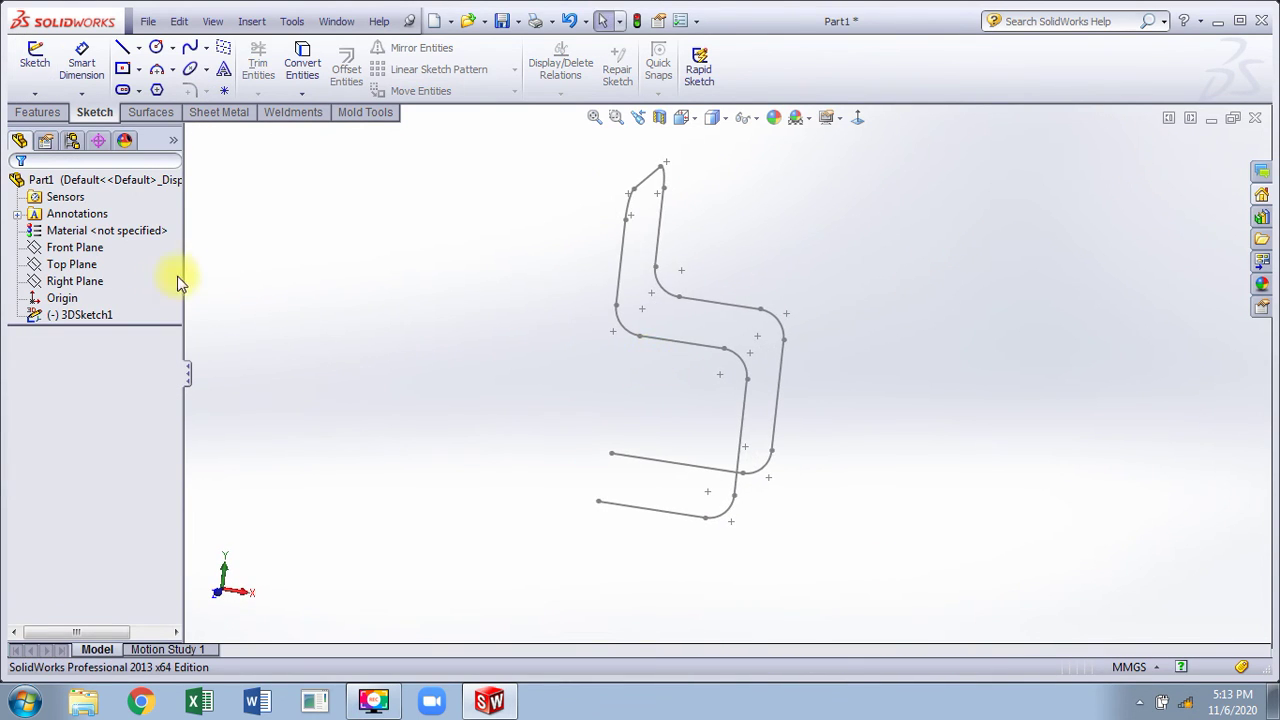
pyautogui.click(75, 281)
pyautogui.click(86, 260)
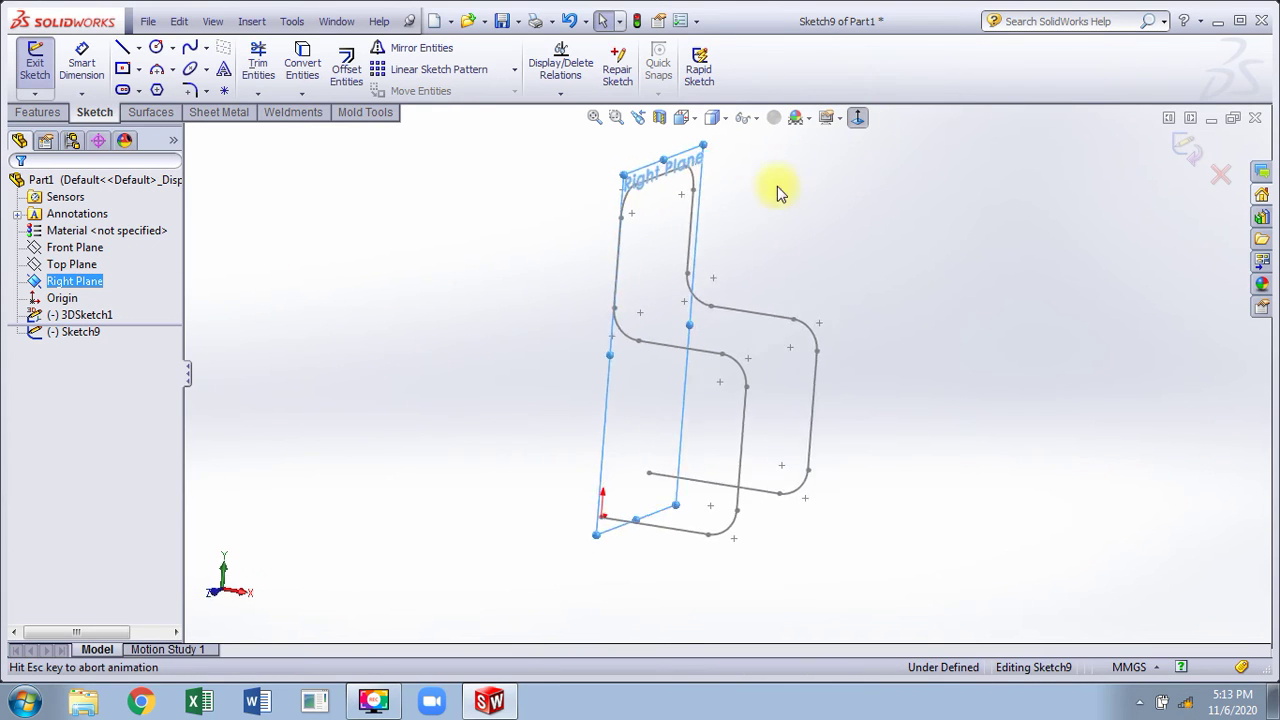
pyautogui.moveTo(429, 323); pyautogui.dragTo(575, 350, button='right')
pyautogui.click(623, 562)
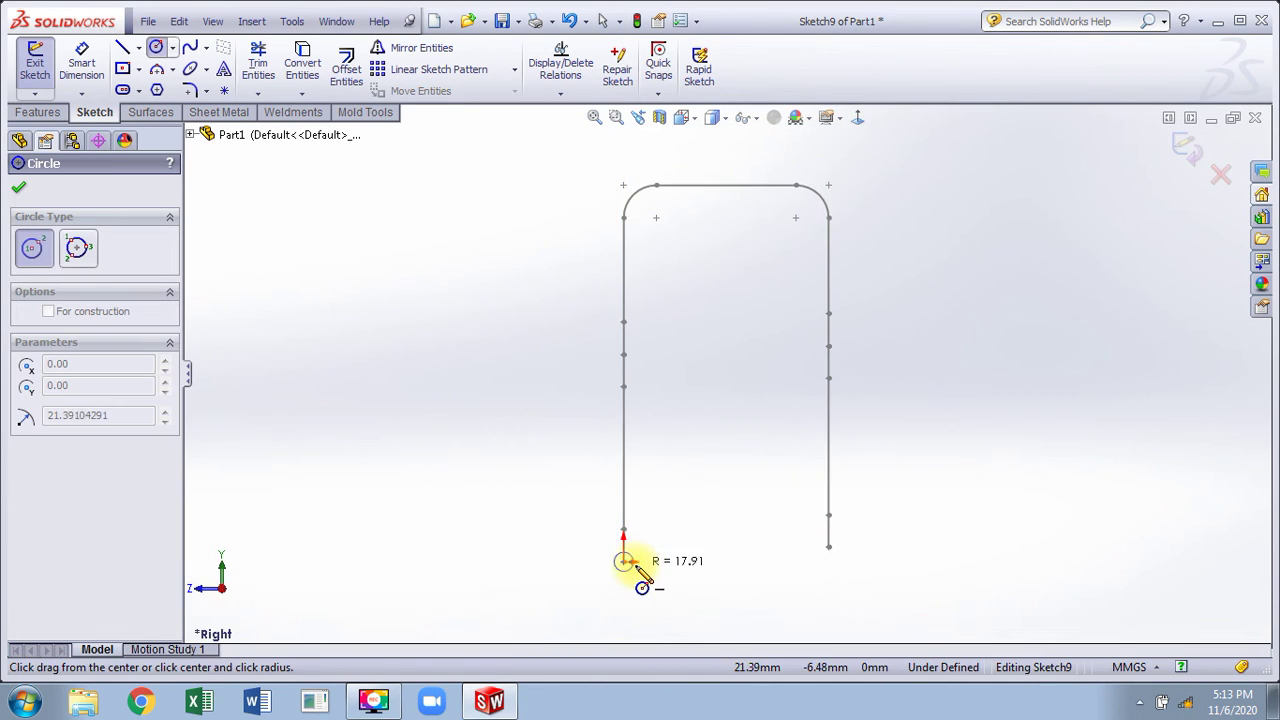
pyautogui.click(646, 572)
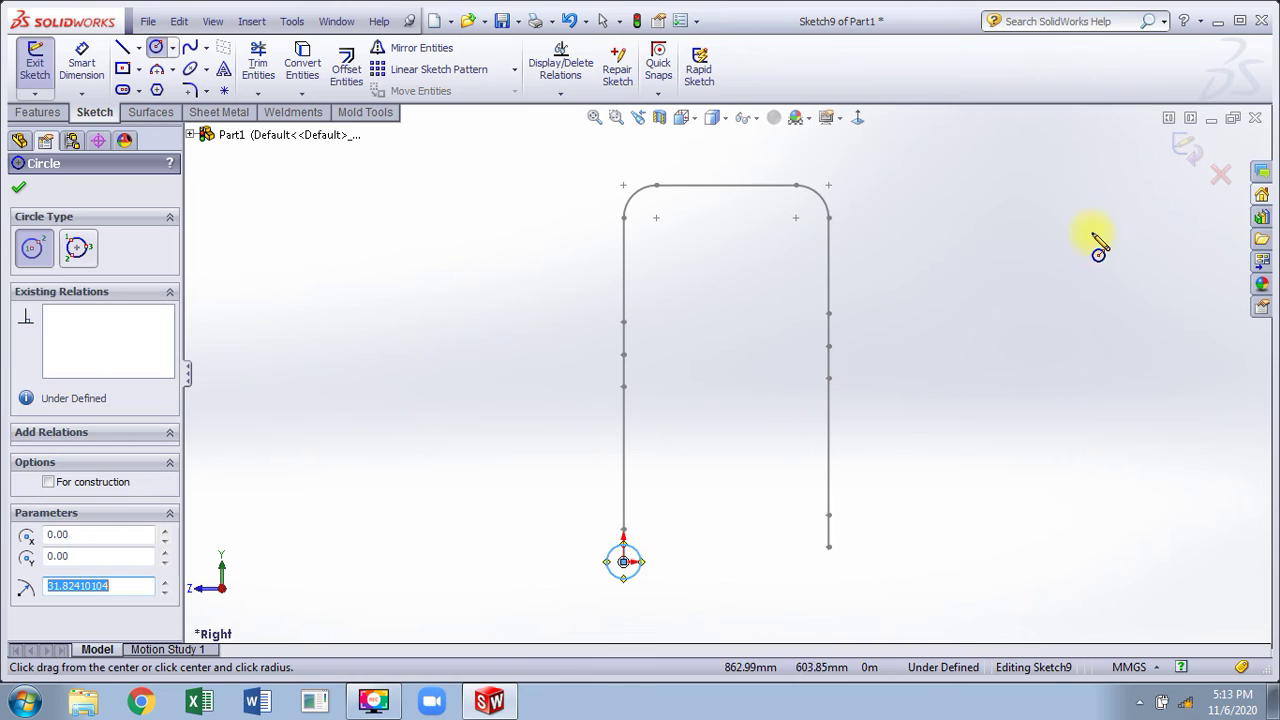
pyautogui.click(1184, 146)
# Step: Sweep the circle along the filleted 3D path as a one-direction thin feature 3 mm thick and inspect the hollow tube
pyautogui.moveTo(677, 351); pyautogui.dragTo(736, 392, button='middle')
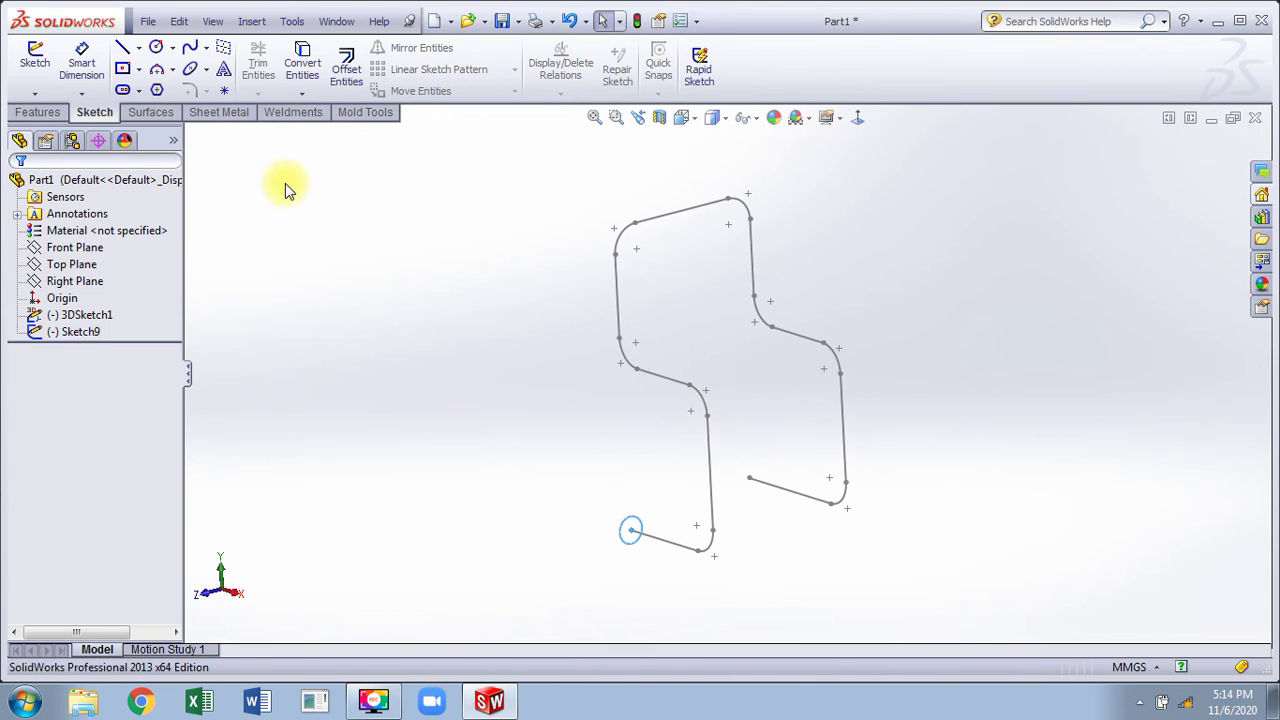
pyautogui.click(37, 112)
pyautogui.click(177, 55)
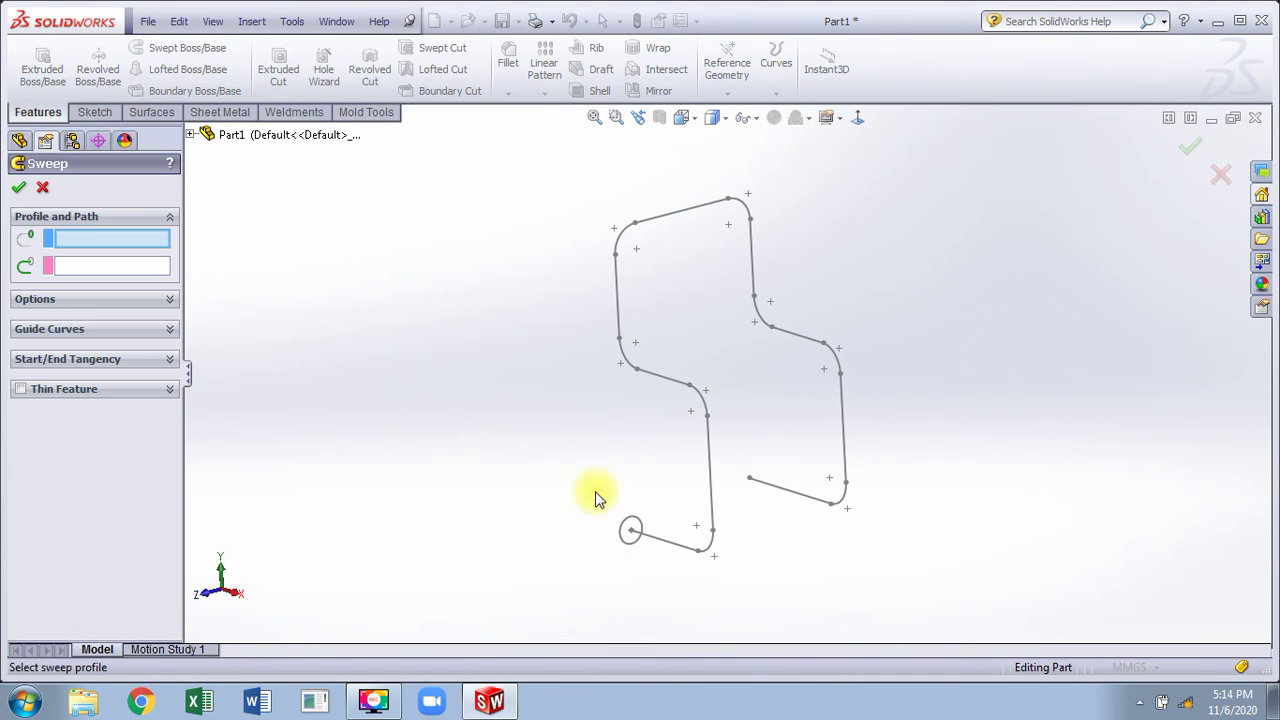
pyautogui.click(634, 527)
pyautogui.click(657, 540)
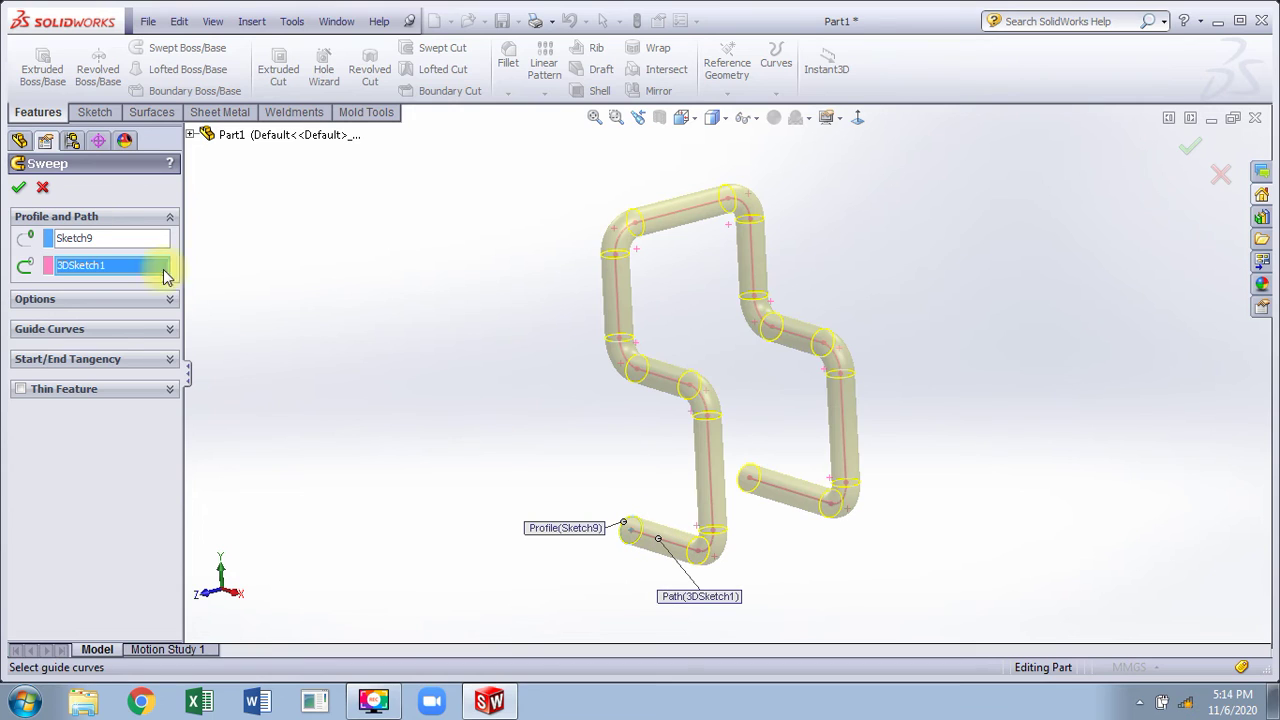
pyautogui.click(20, 386)
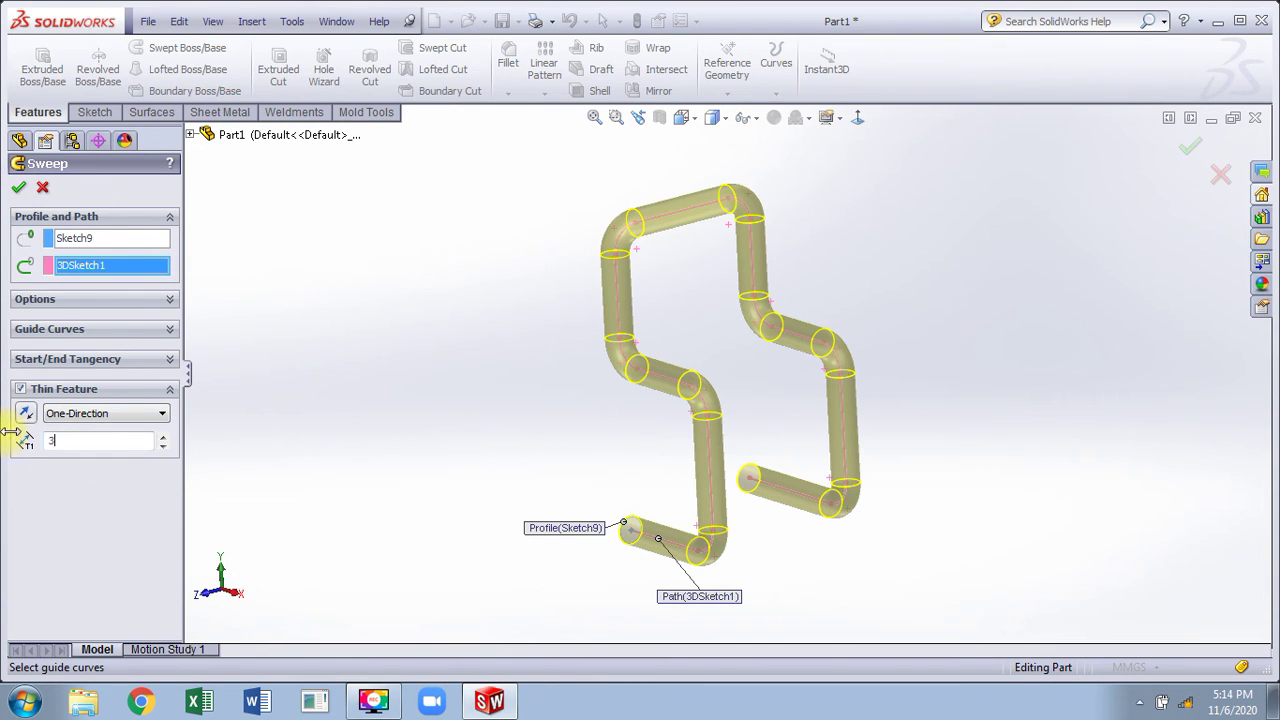
pyautogui.press('Return')
pyautogui.click(18, 188)
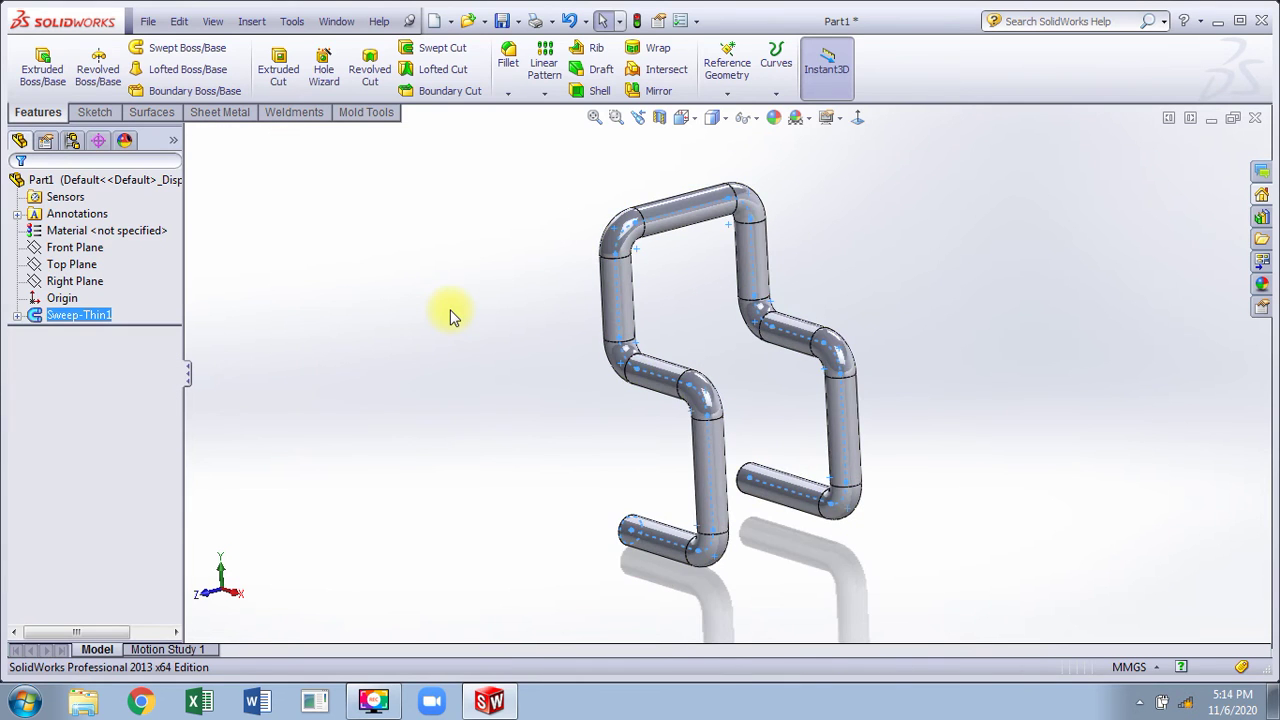
pyautogui.moveTo(515, 360); pyautogui.dragTo(800, 445, button='middle')
pyautogui.scroll(-2, 900, 440)
pyautogui.scroll(1, 899, 440)
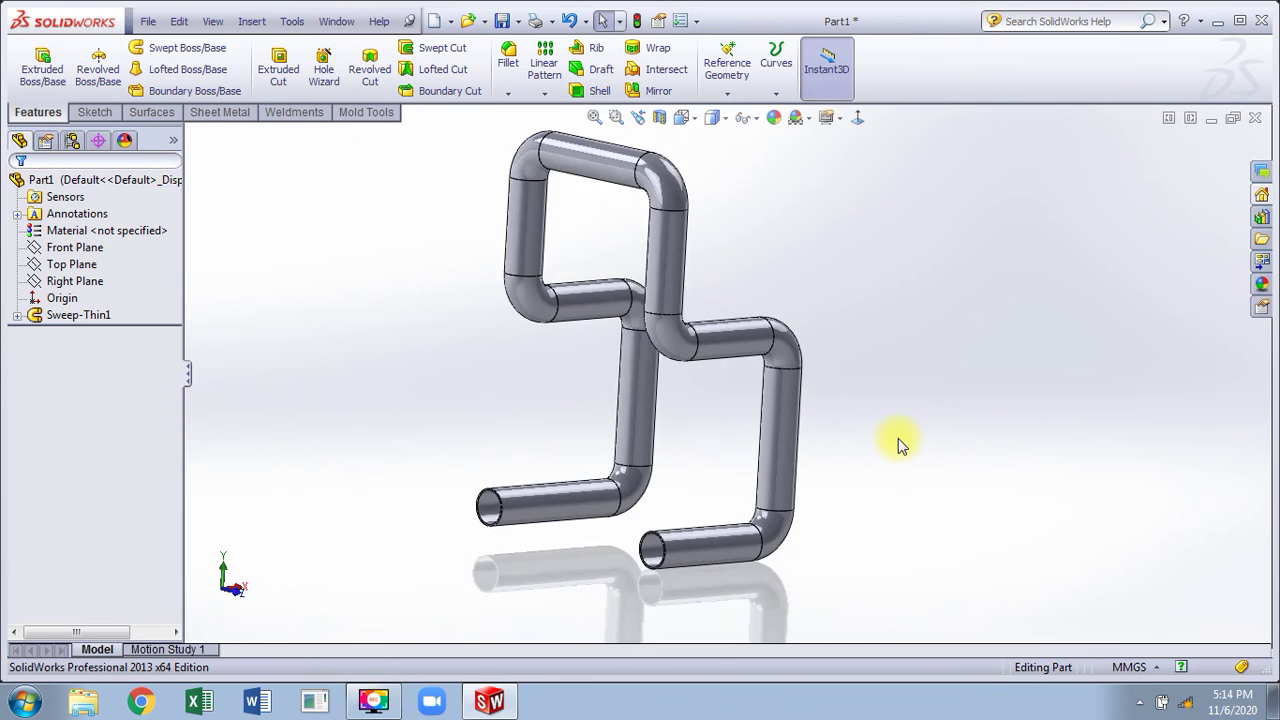
pyautogui.moveTo(899, 440)
pyautogui.mouseDown(button='middle')
pyautogui.moveTo(898, 412)
pyautogui.moveTo(905, 422)
pyautogui.mouseUp(button='middle')
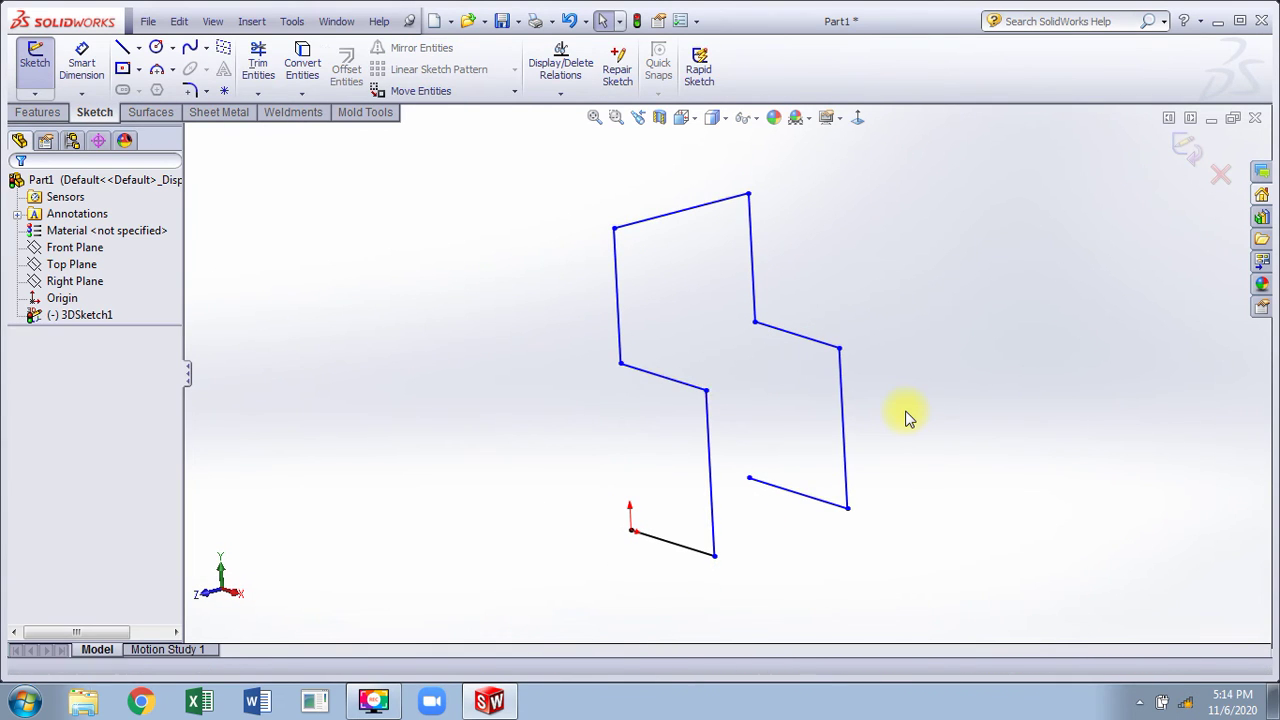
# Step: Undo the swept tube, its profile circle and all the lines of the 3D sketch path
pyautogui.hotkey('ctrl', 'z')
pyautogui.hotkey('ctrl', 'z')
pyautogui.hotkey('ctrl', 'z')
pyautogui.hotkey('ctrl', 'z')
pyautogui.hotkey('ctrl', 'z')
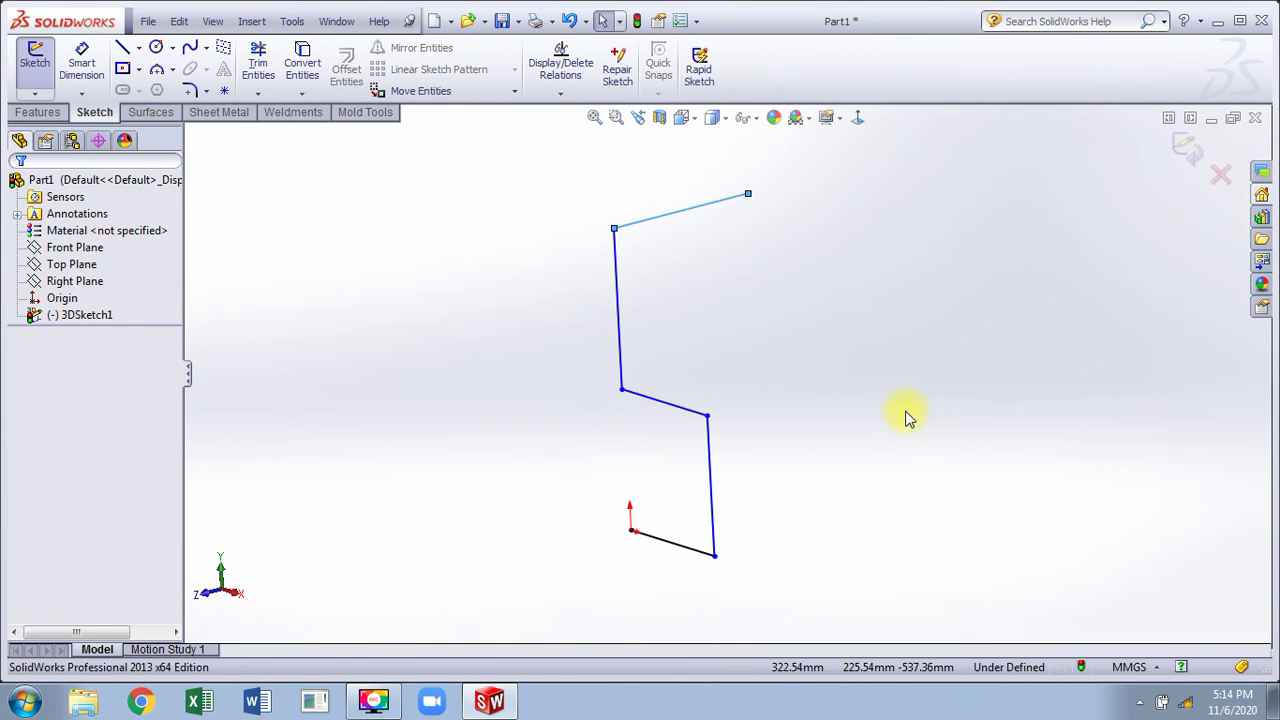
pyautogui.hotkey('ctrl', 'z')
pyautogui.hotkey('ctrl', 'z')
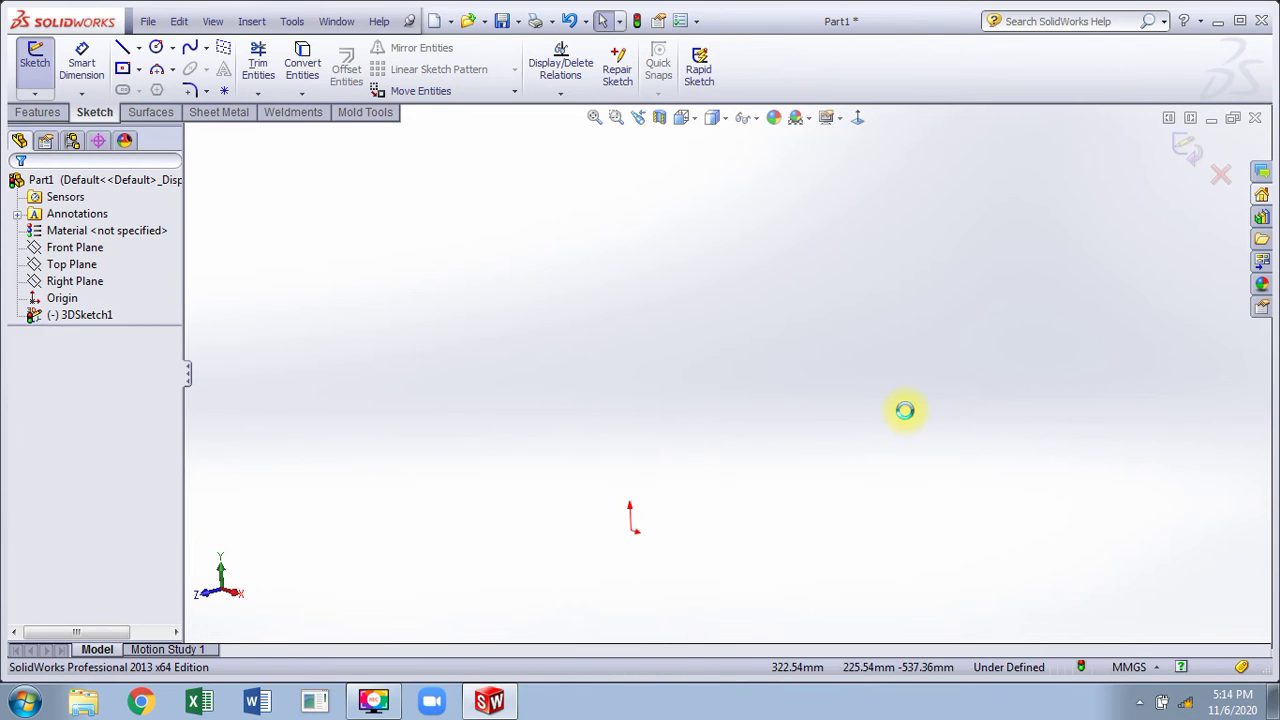
# Step: Sketch a circle with a radius of about 119 mm centred on the origin on the Front Plane and exit the sketch
pyautogui.click(75, 247)
pyautogui.click(98, 217)
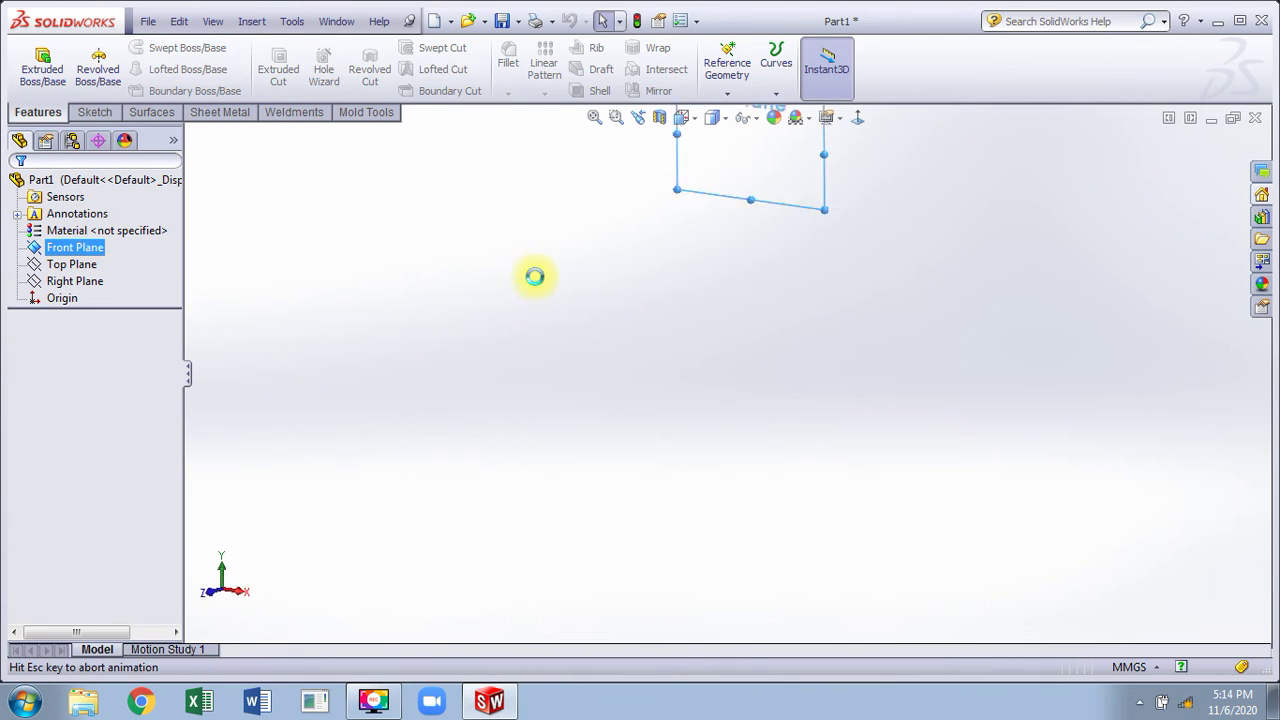
pyautogui.press('c')
pyautogui.click(727, 374)
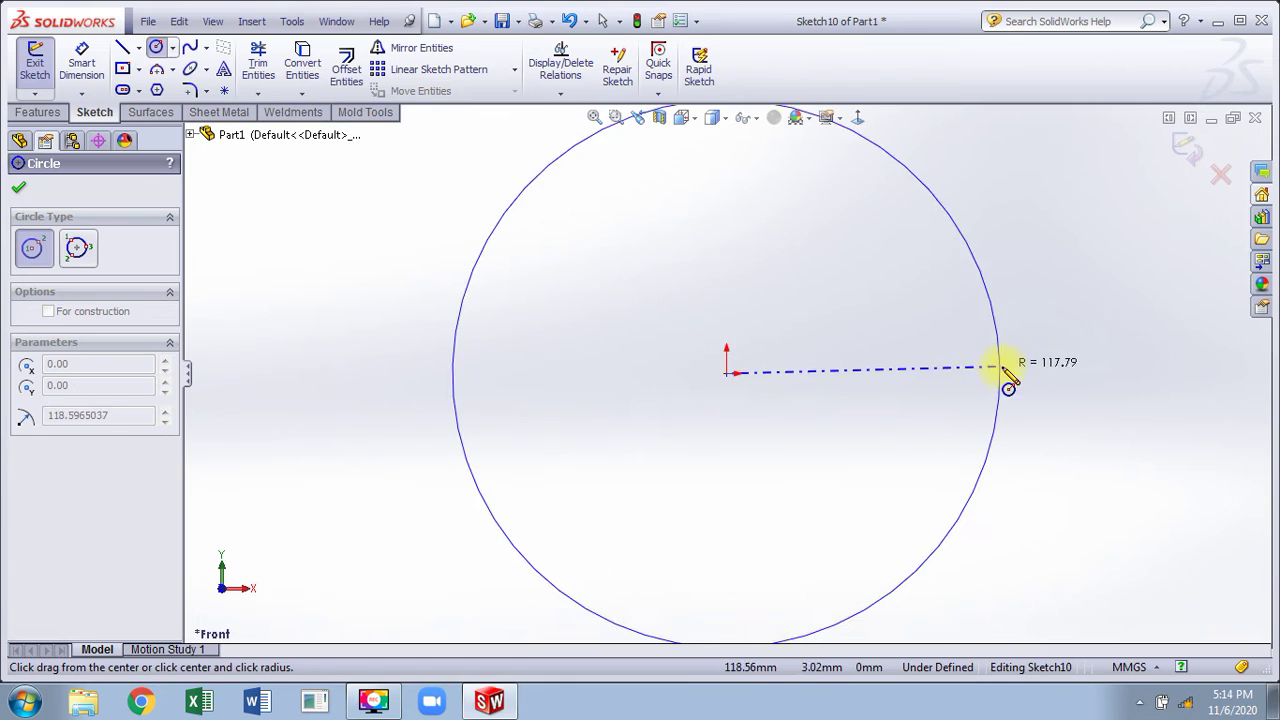
pyautogui.click(1003, 373)
pyautogui.press('Escape')
pyautogui.hotkey('ctrl', 'b')
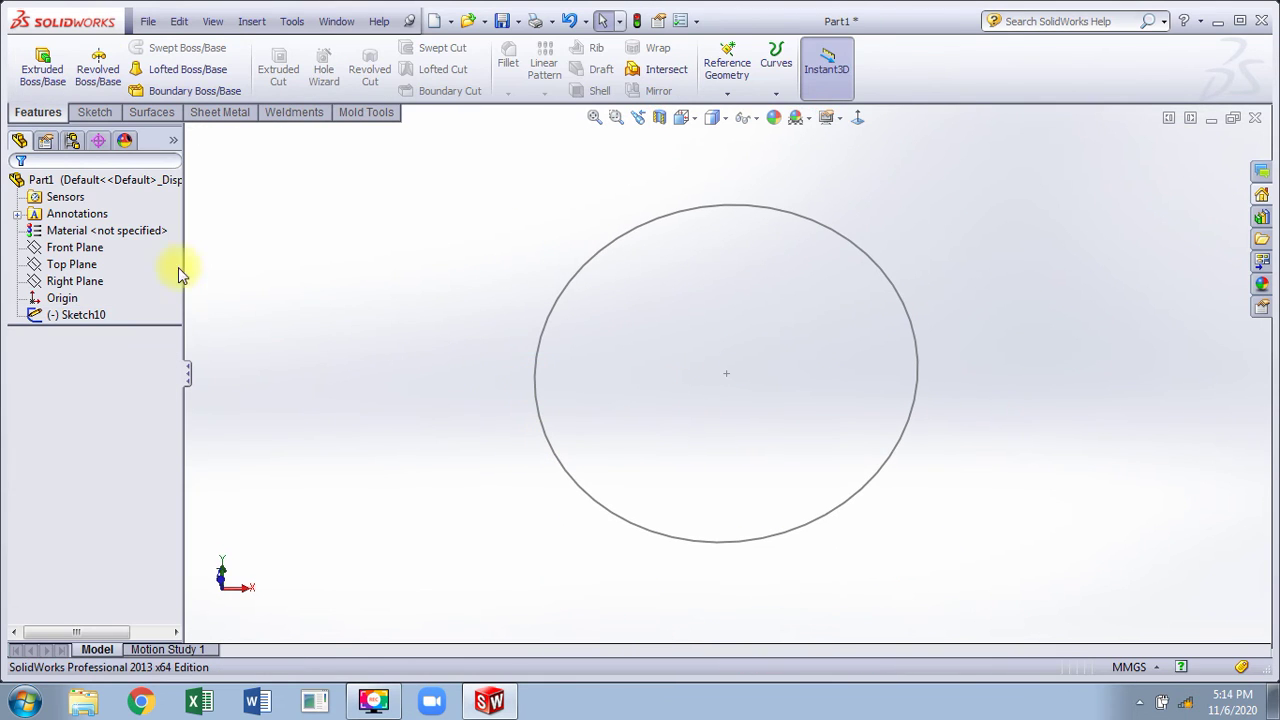
# Step: On the Top Plane, sketch a circle of about 10 mm radius centred on the large circle's negative-X end, and exit the sketch
pyautogui.click(80, 265)
pyautogui.click(101, 245)
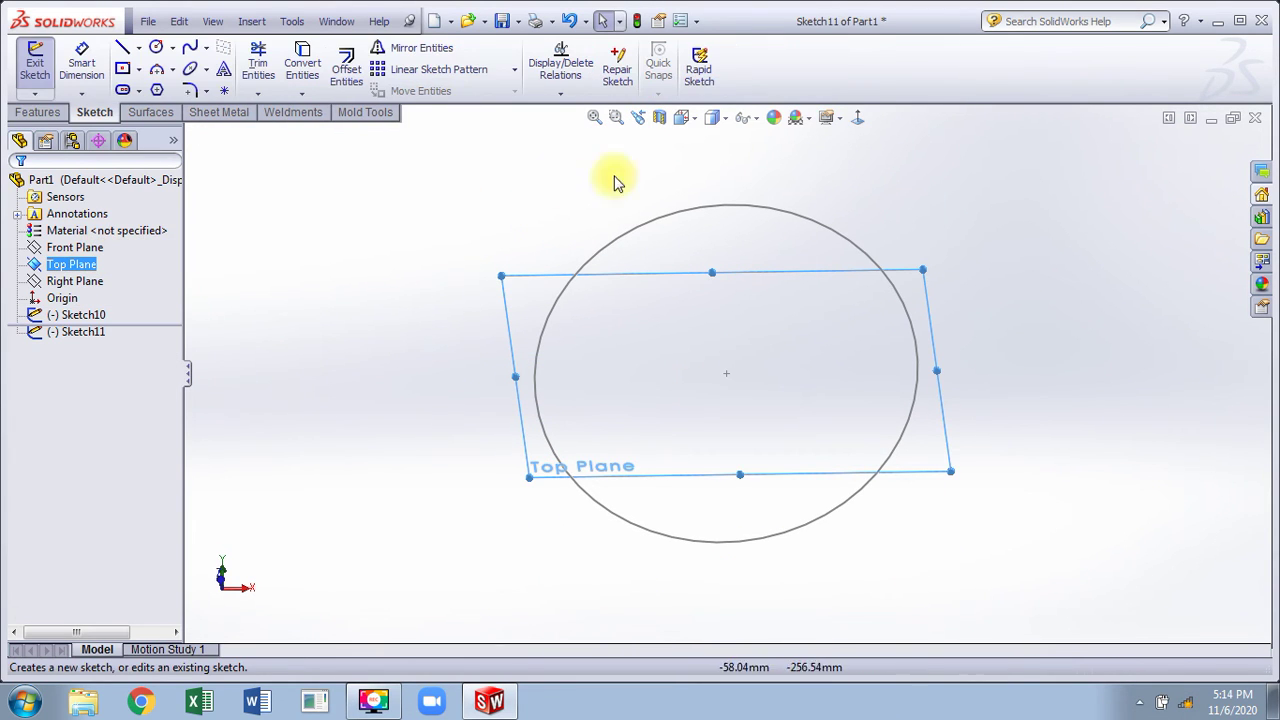
pyautogui.click(857, 118)
pyautogui.moveTo(357, 229); pyautogui.dragTo(443, 229, button='right')
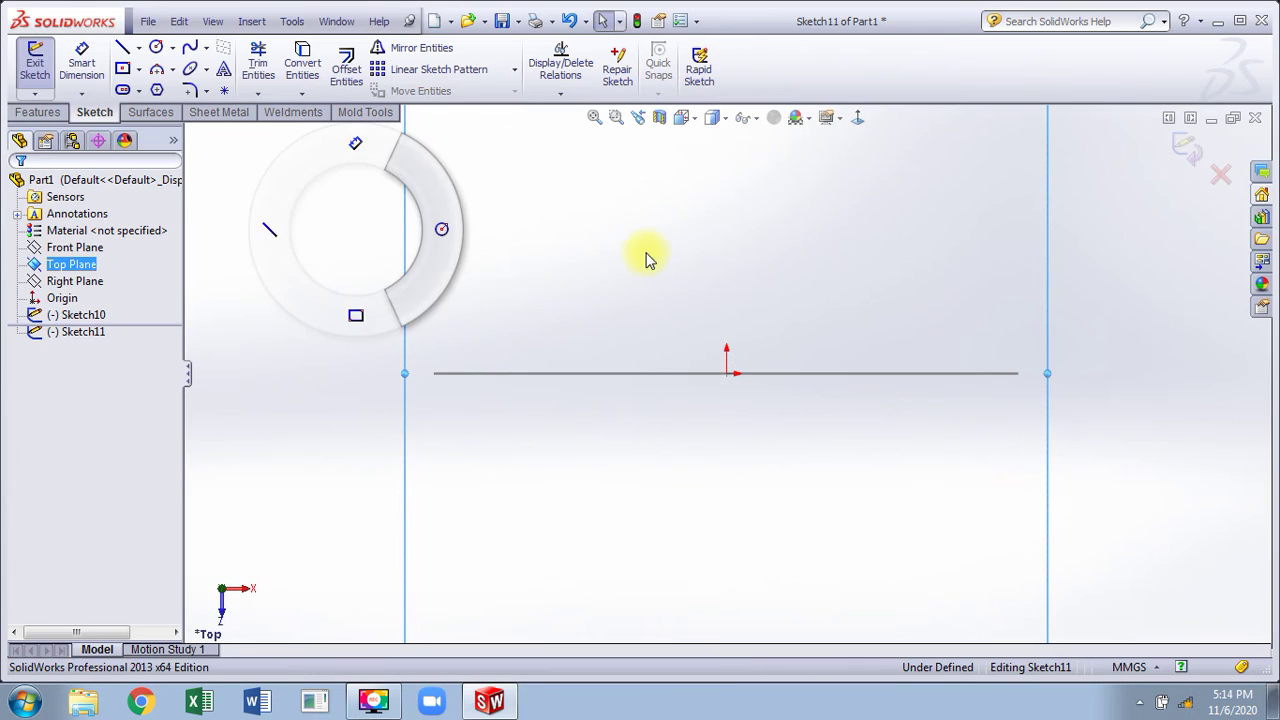
pyautogui.click(434, 373)
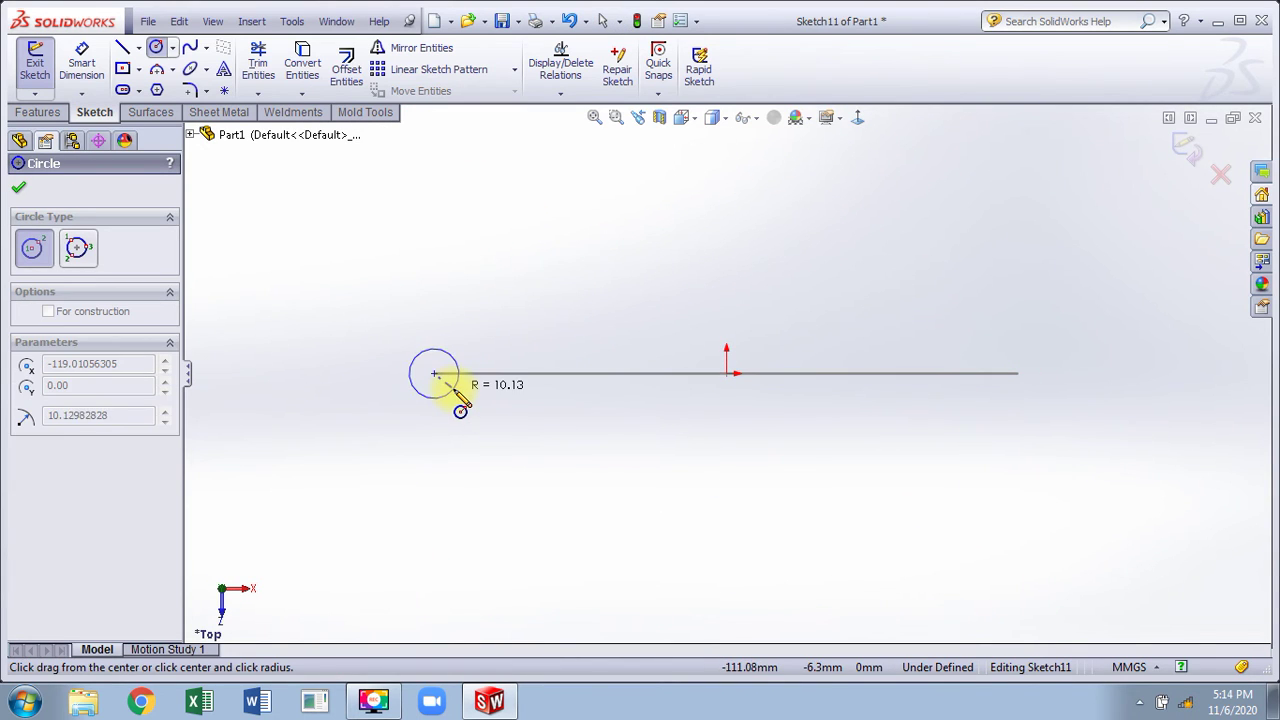
pyautogui.click(1185, 138)
pyautogui.moveTo(568, 238); pyautogui.dragTo(548, 360, button='middle')
pyautogui.click(343, 182)
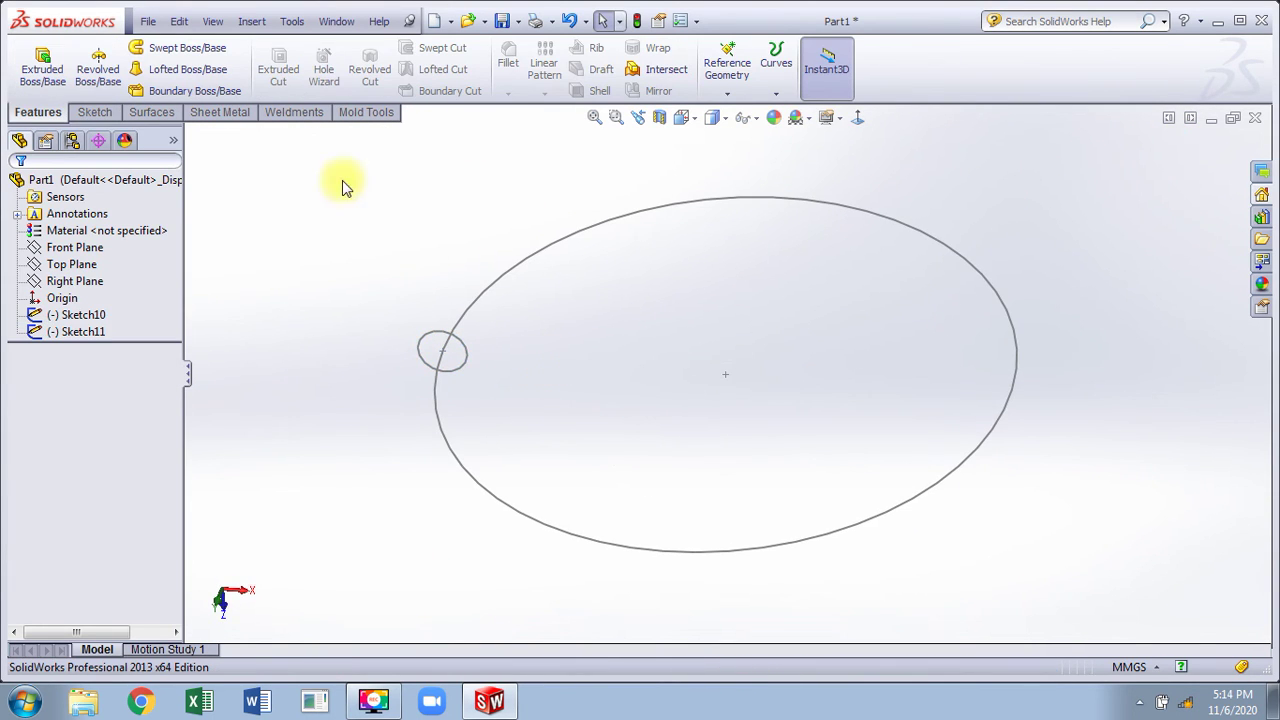
# Step: Sweep the small circle along the large circle to form a ring, inspect it, and undo the sweep
pyautogui.click(187, 48)
pyautogui.click(453, 335)
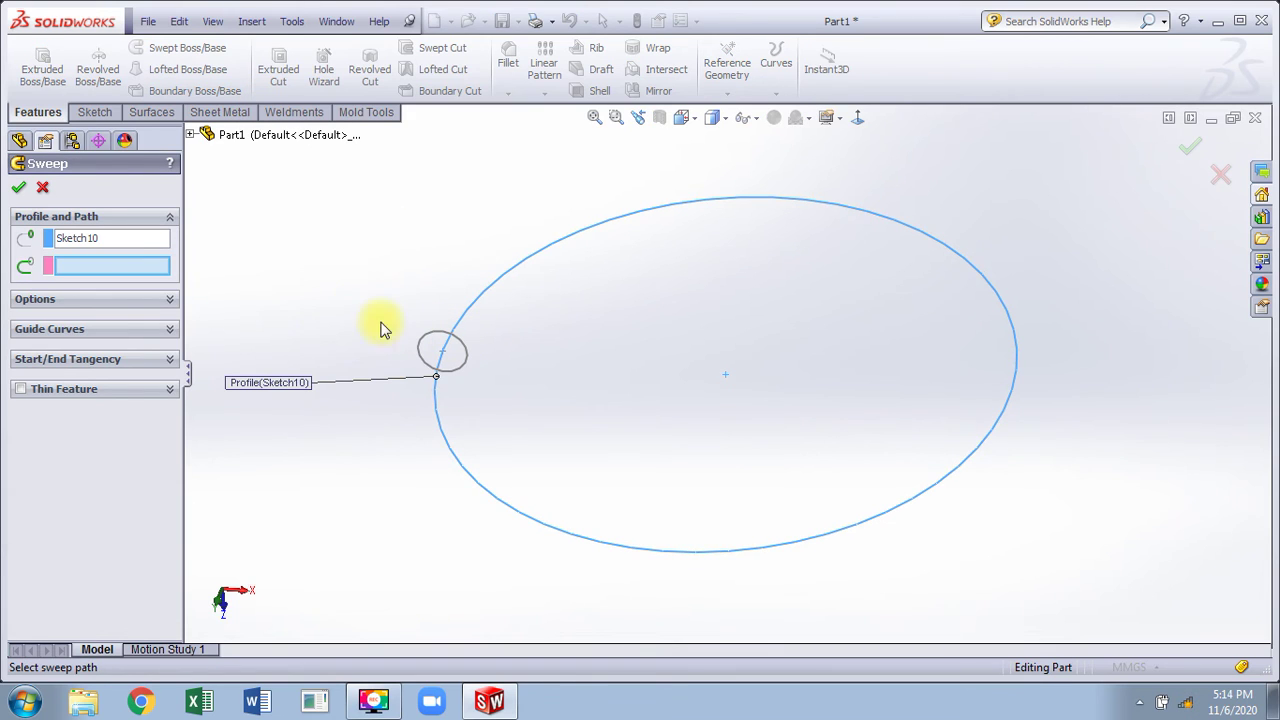
pyautogui.rightClick(114, 240)
pyautogui.click(180, 248)
pyautogui.click(456, 334)
pyautogui.click(480, 292)
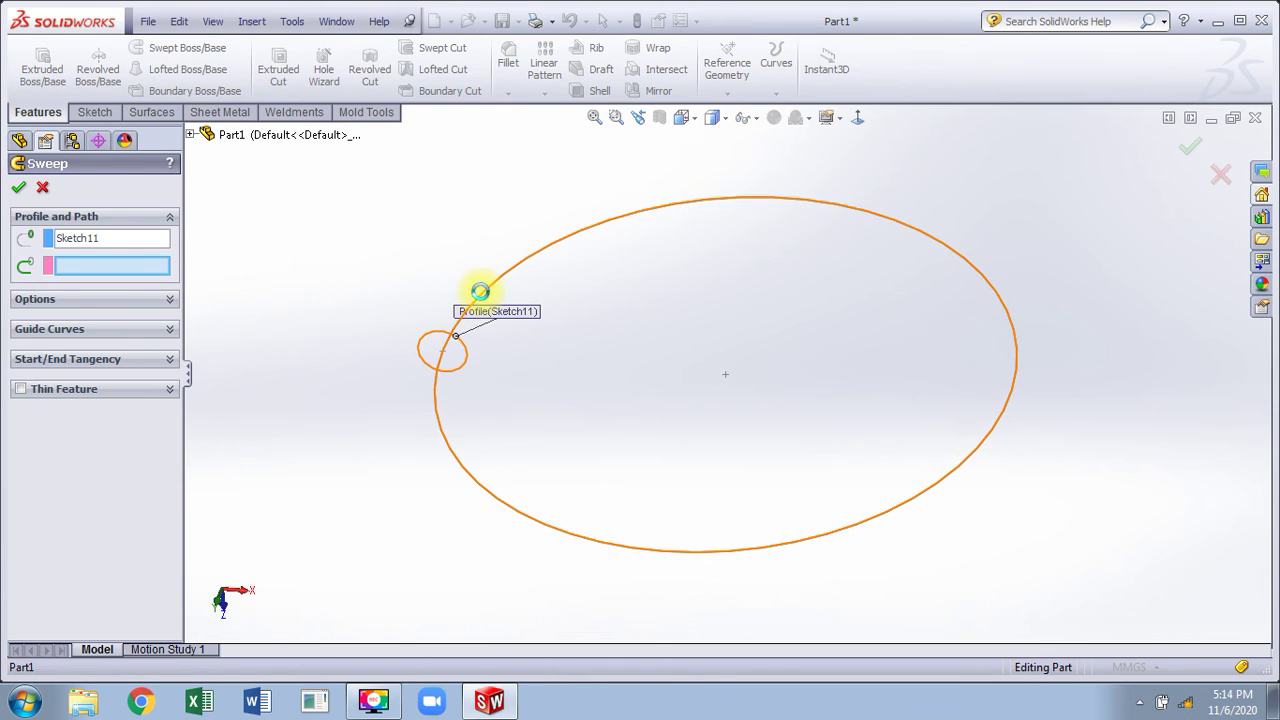
pyautogui.click(18, 187)
pyautogui.moveTo(497, 236); pyautogui.dragTo(332, 299, button='middle')
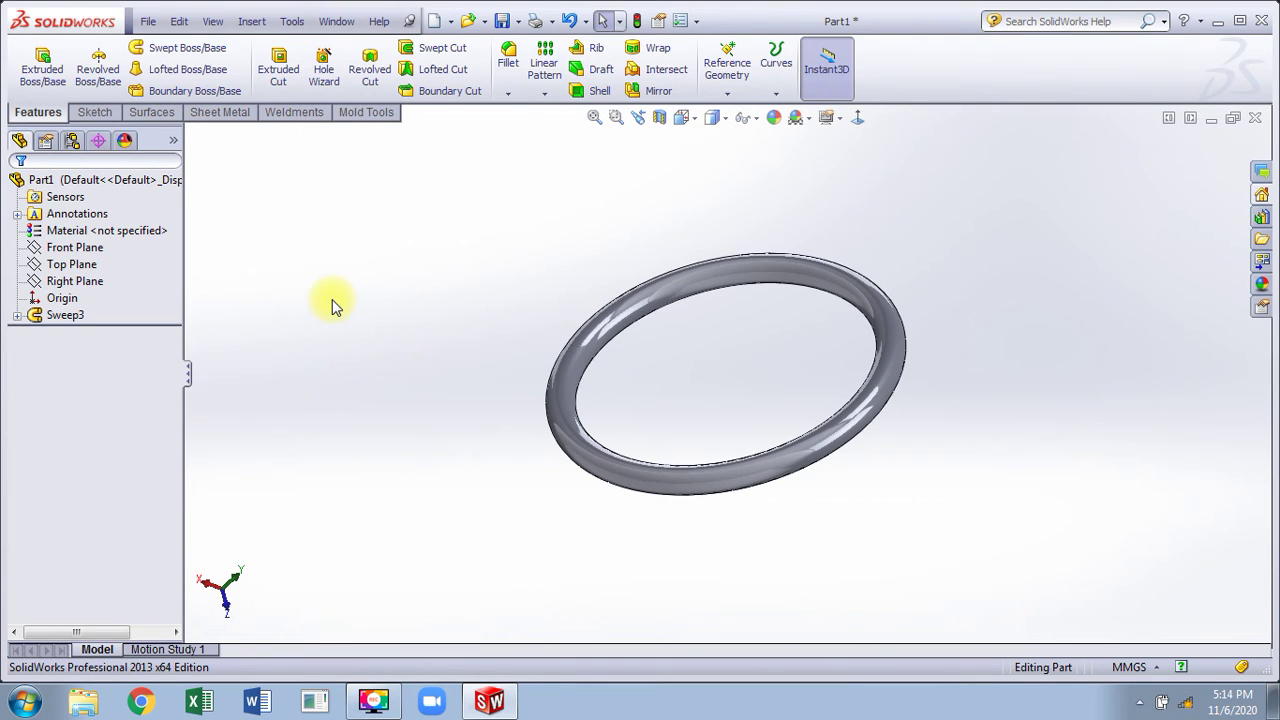
pyautogui.hotkey('ctrl', 'z')
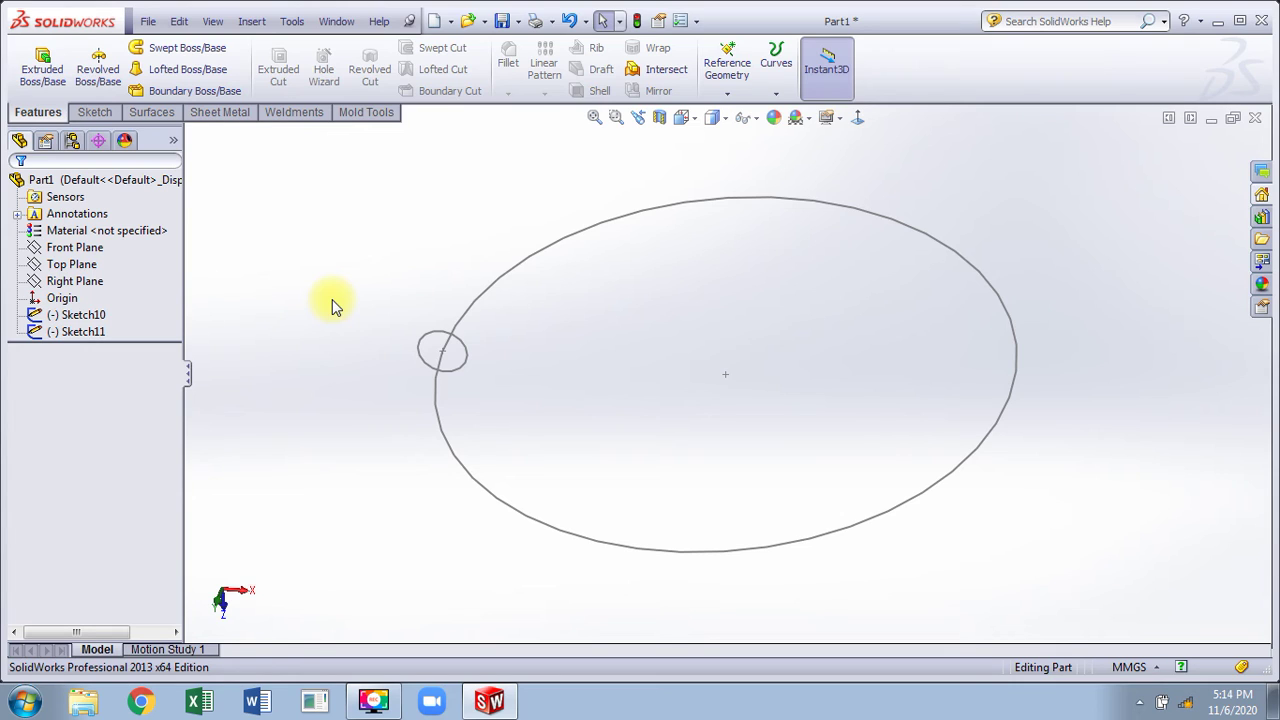
# Step: Edit the large circle's sketch, dimension its diameter as 250 mm and exit the sketch
pyautogui.click(563, 249)
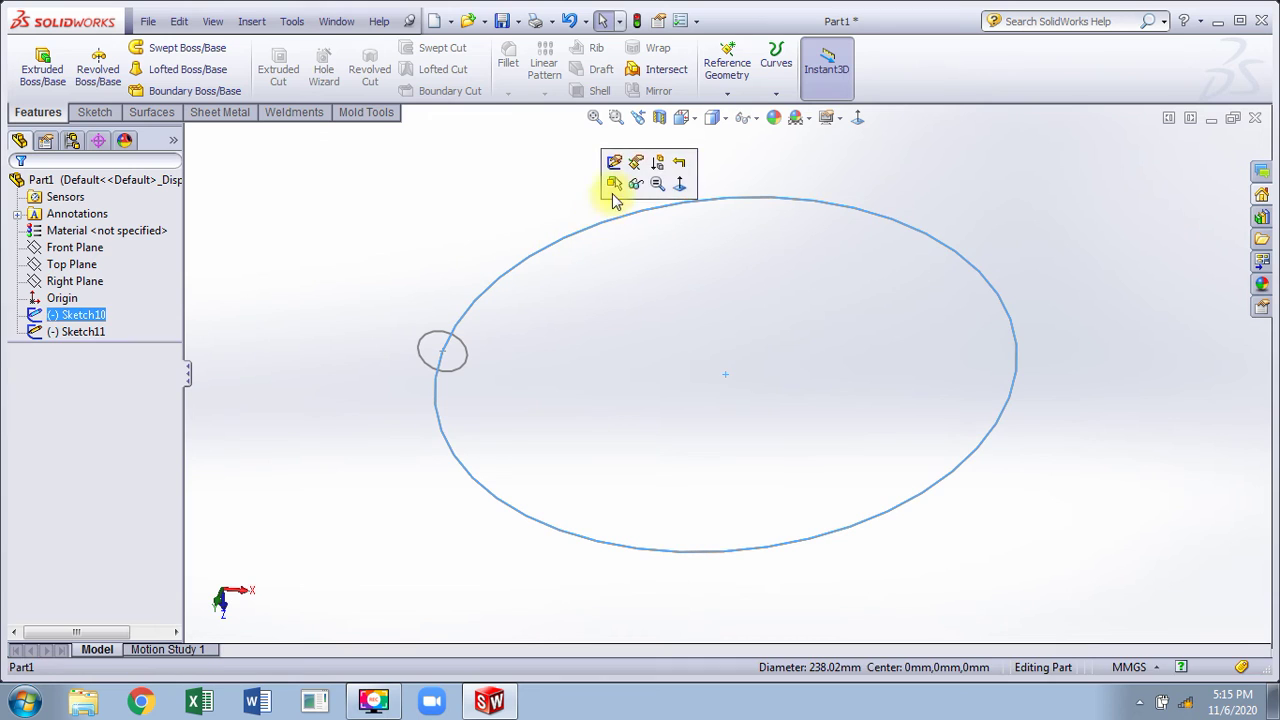
pyautogui.click(612, 190)
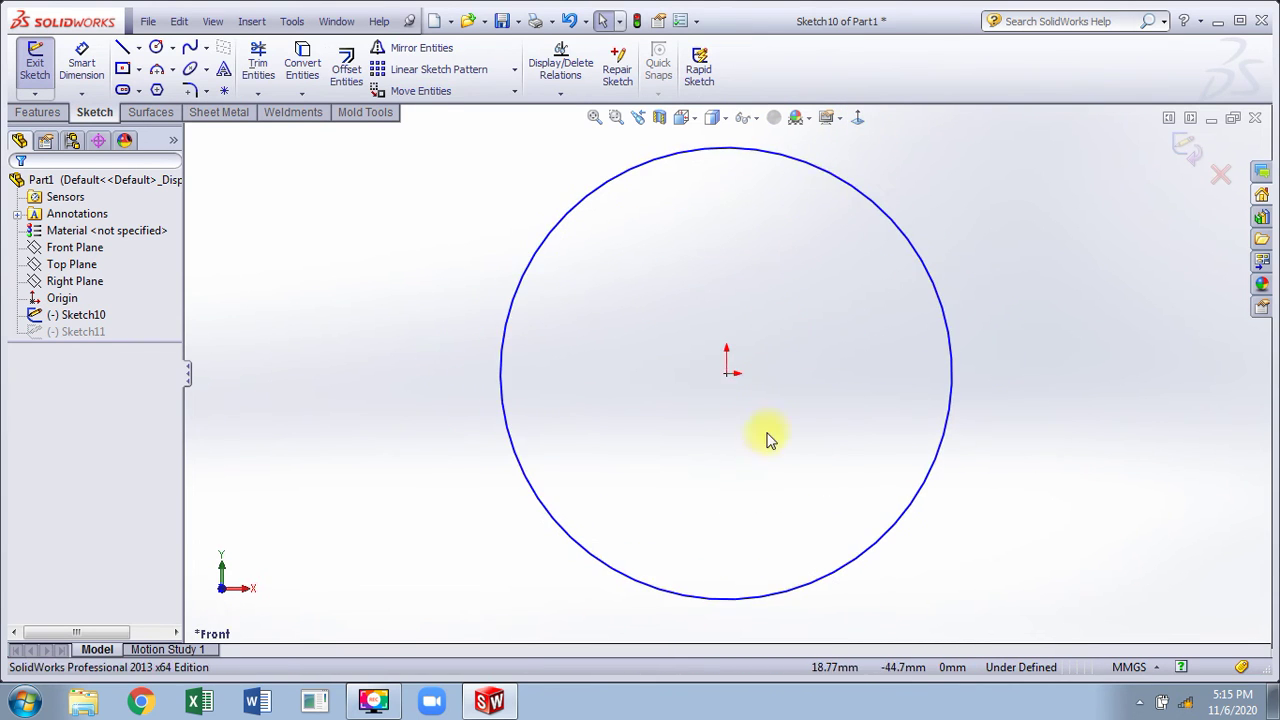
pyautogui.moveTo(767, 440); pyautogui.dragTo(785, 370, button='right')
pyautogui.click(881, 203)
pyautogui.click(984, 205)
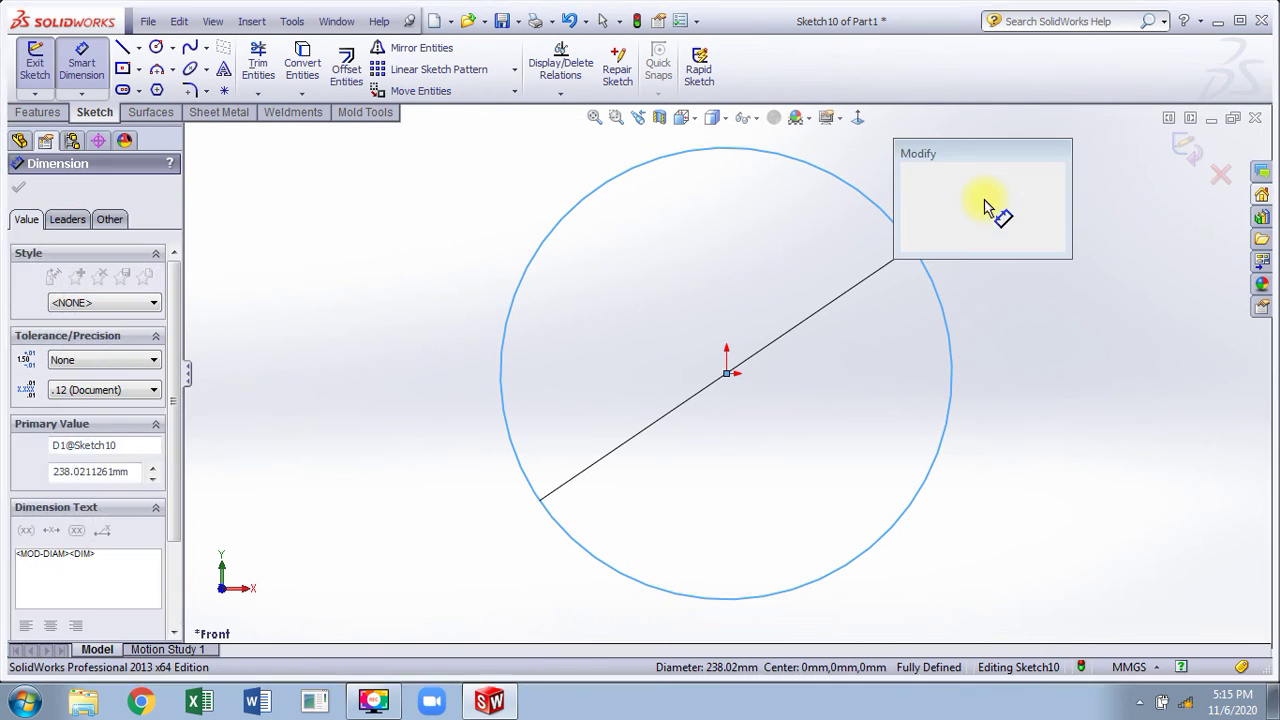
pyautogui.write('250')
pyautogui.press('Return')
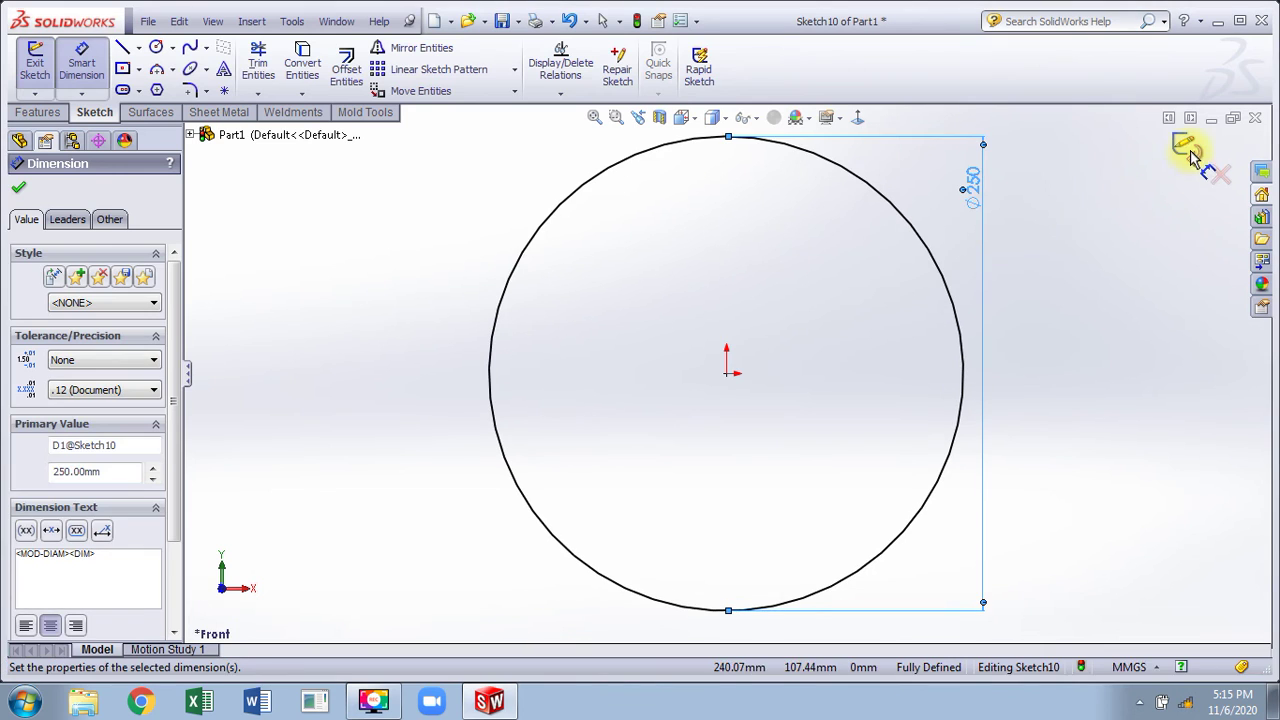
pyautogui.click(1194, 143)
# Step: Edit the small circle's sketch, dimension its centre 125 mm from the origin and exit the sketch
pyautogui.click(518, 372)
pyautogui.click(567, 293)
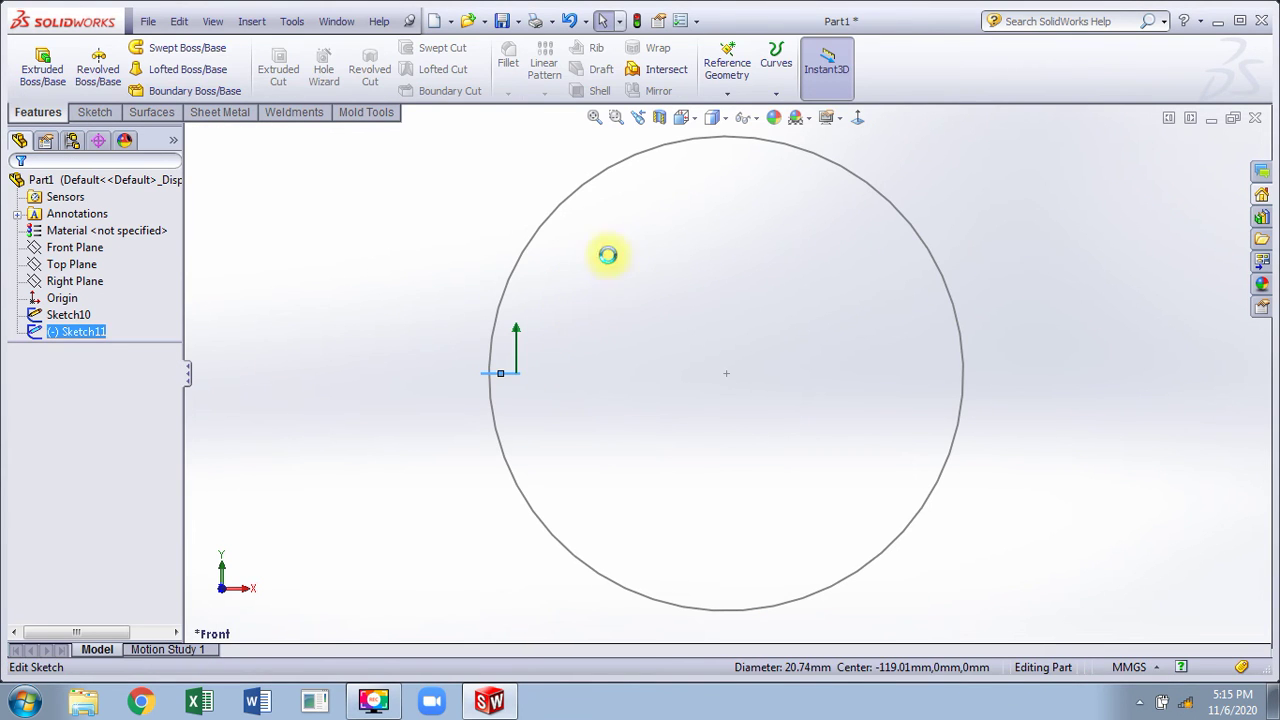
pyautogui.click(857, 118)
pyautogui.moveTo(519, 528); pyautogui.dragTo(530, 344, button='right')
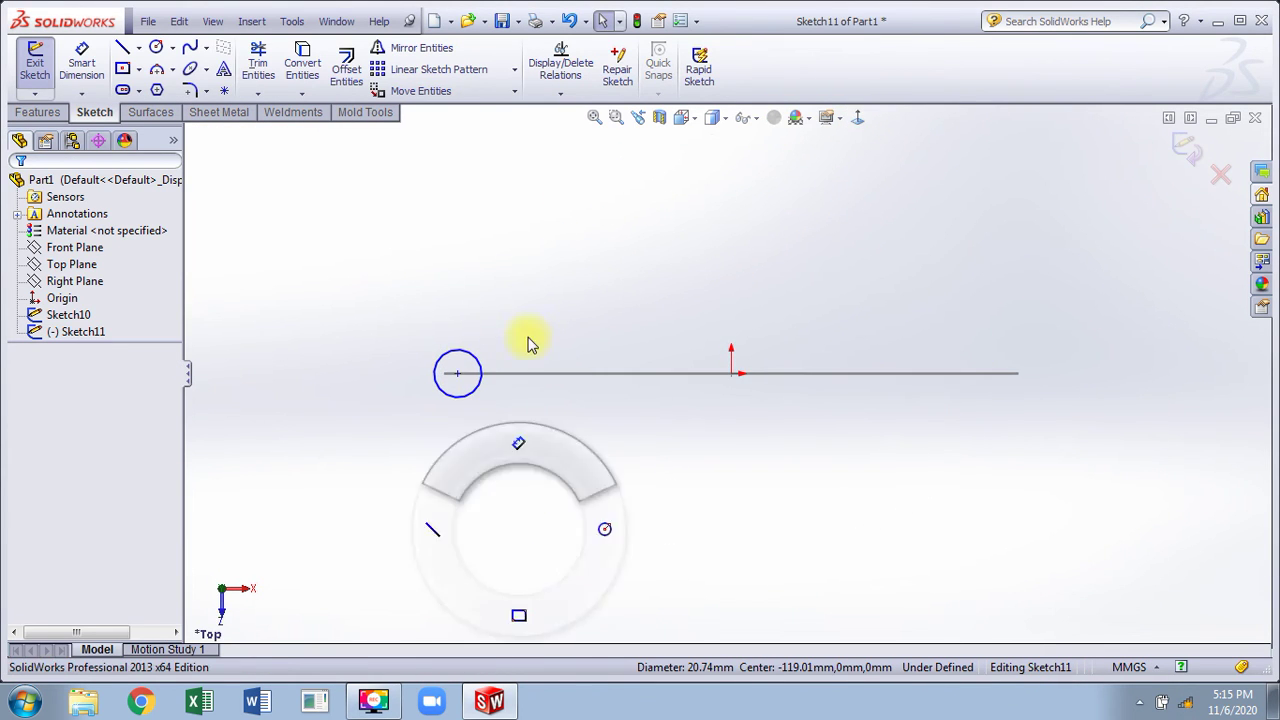
pyautogui.click(457, 373)
pyautogui.click(731, 373)
pyautogui.click(600, 280)
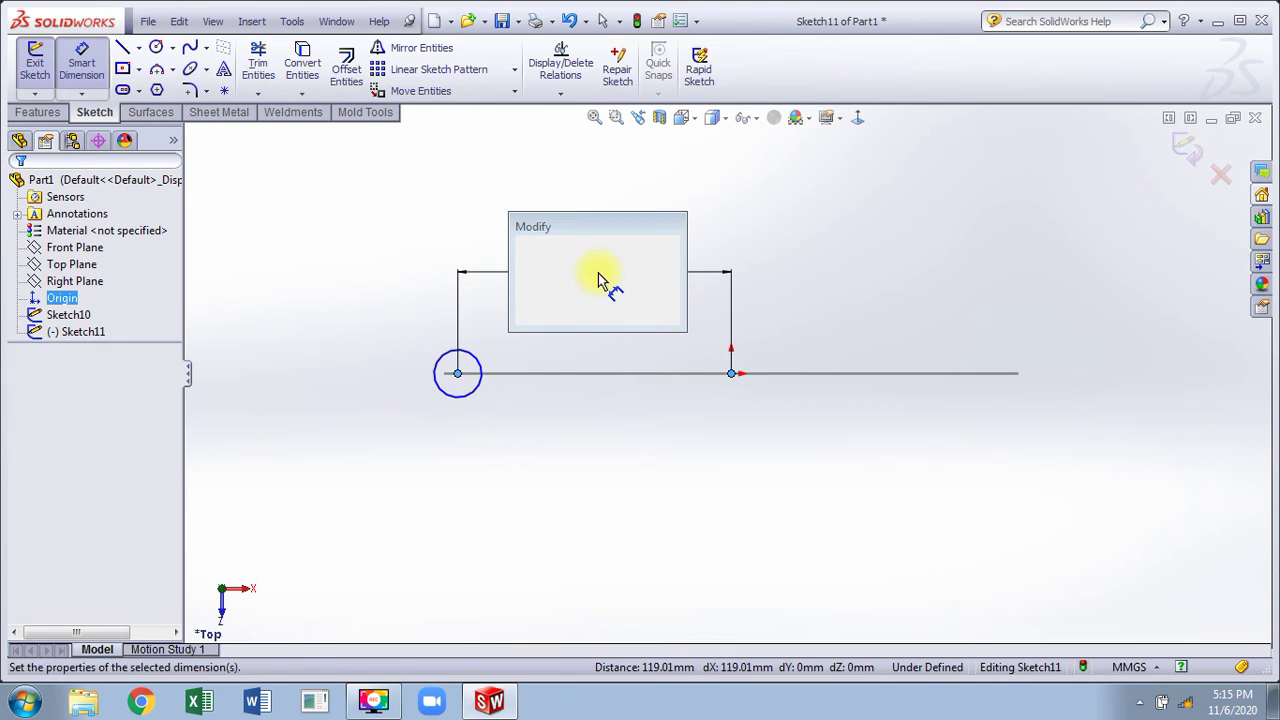
pyautogui.write('17')
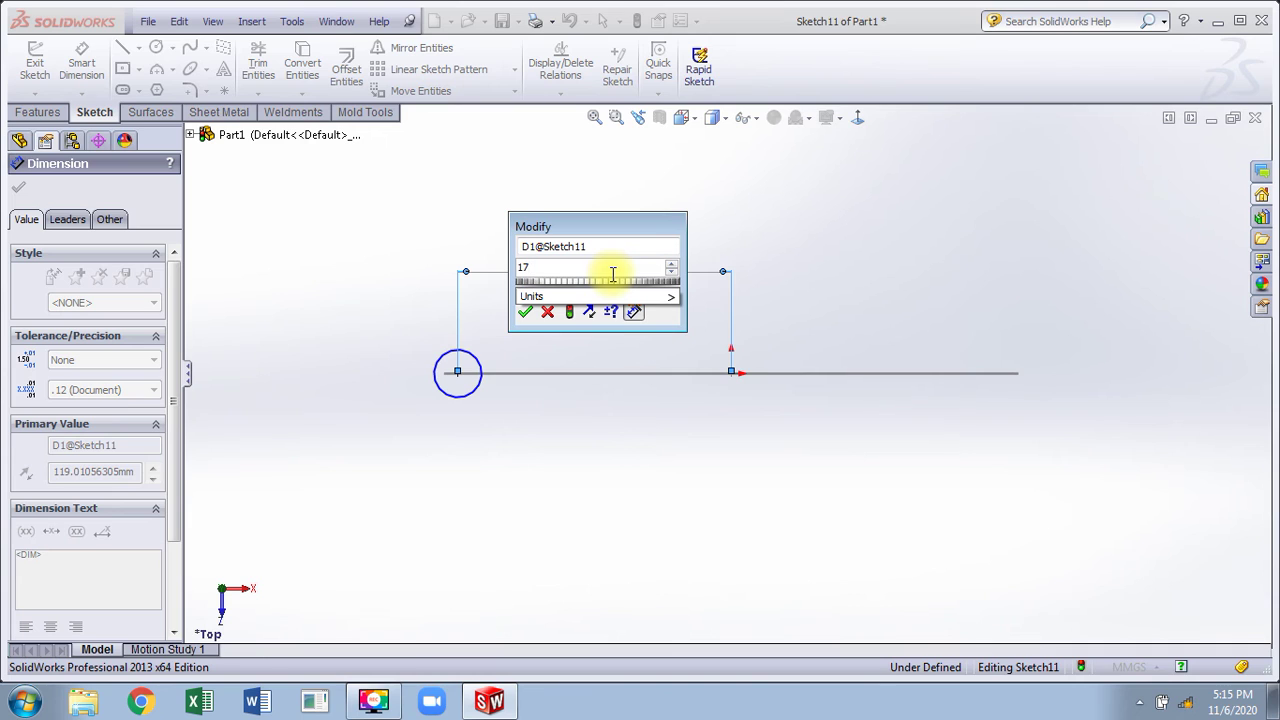
pyautogui.press('BackSpace')
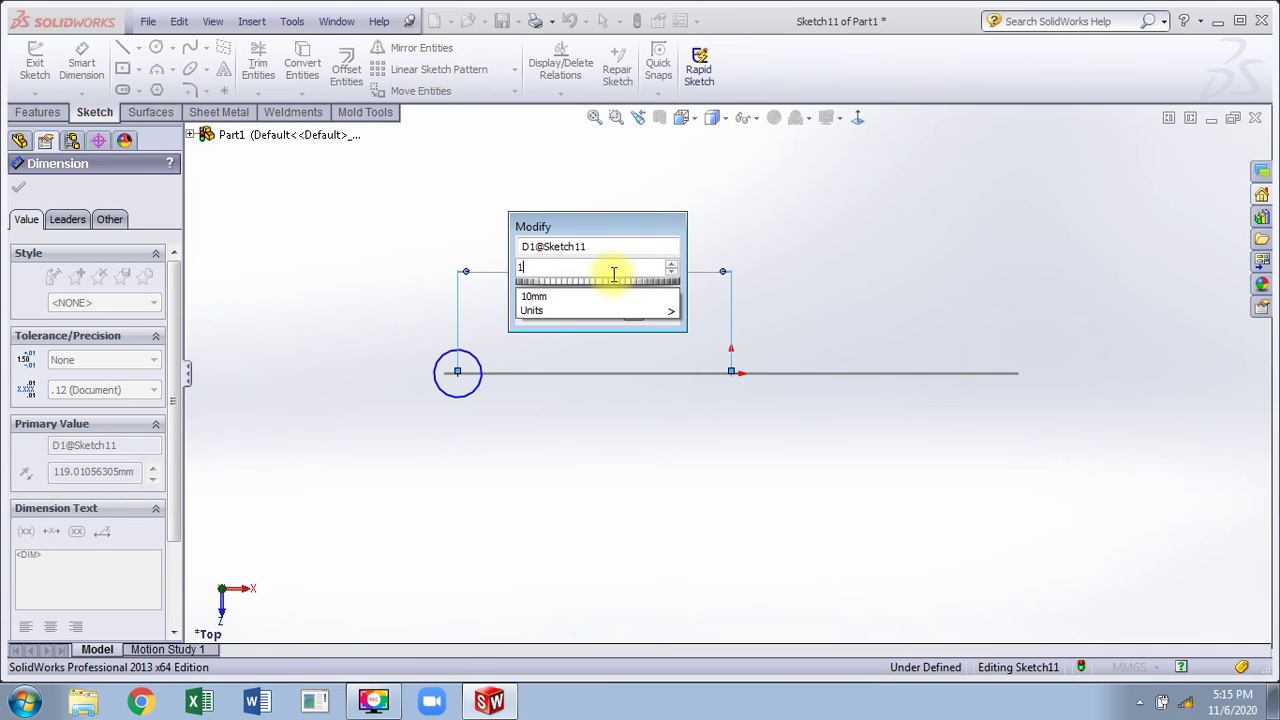
pyautogui.write('25')
pyautogui.press('Return')
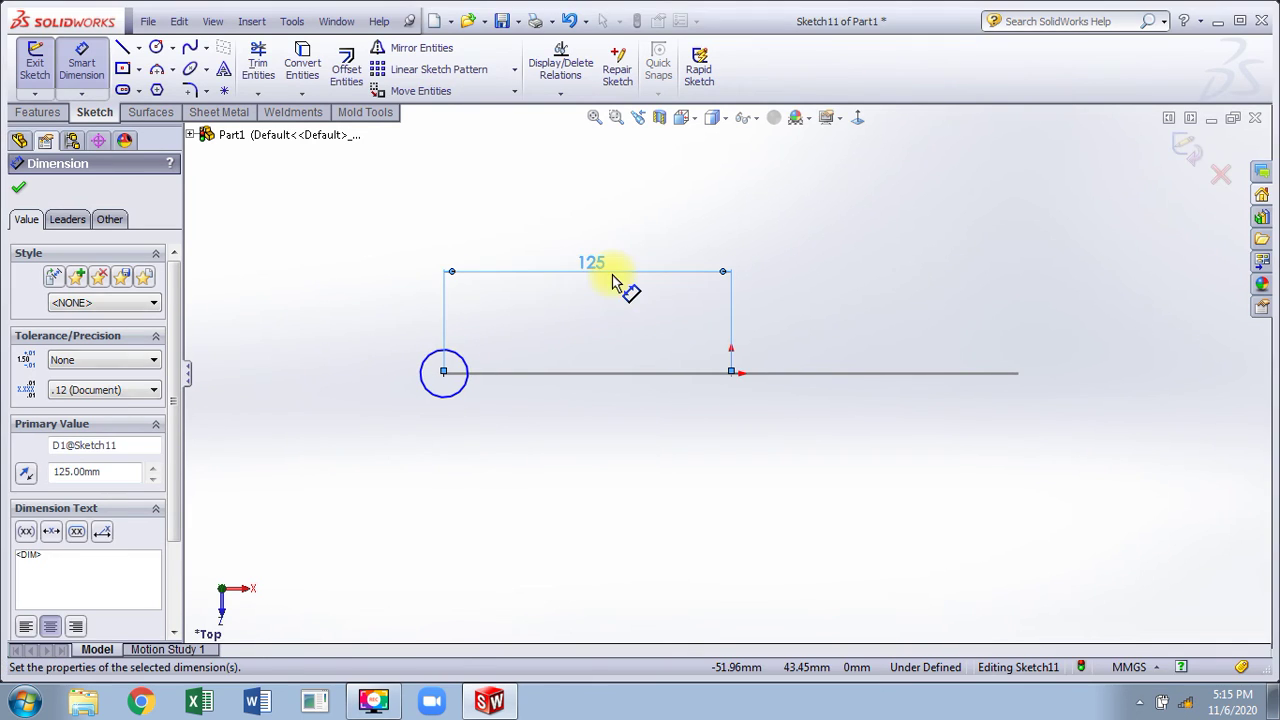
pyautogui.click(1185, 146)
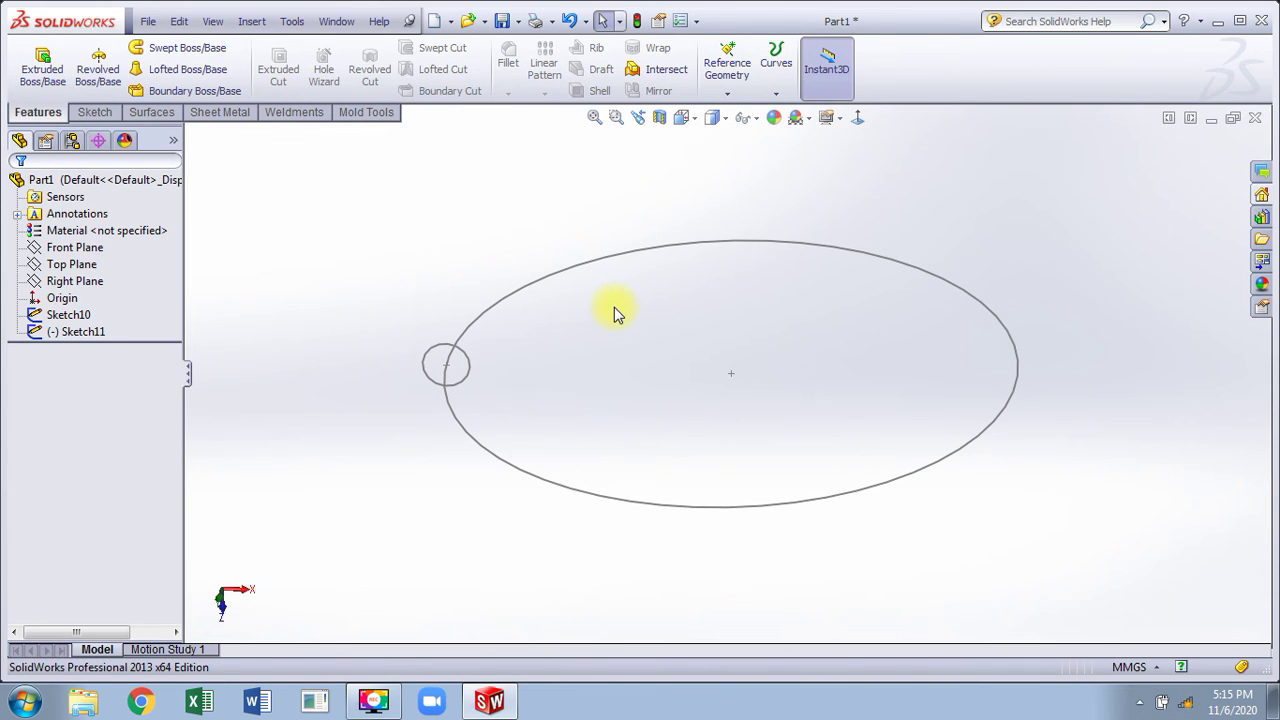
# Step: Undo both circle dimensions and the small circle's sketch, keeping only the undimensioned large circle
pyautogui.hotkey('ctrl', 'z')
pyautogui.hotkey('ctrl', 'z')
pyautogui.hotkey('ctrl', 'z')
pyautogui.hotkey('ctrl', 'z')
pyautogui.hotkey('ctrl', 'z')
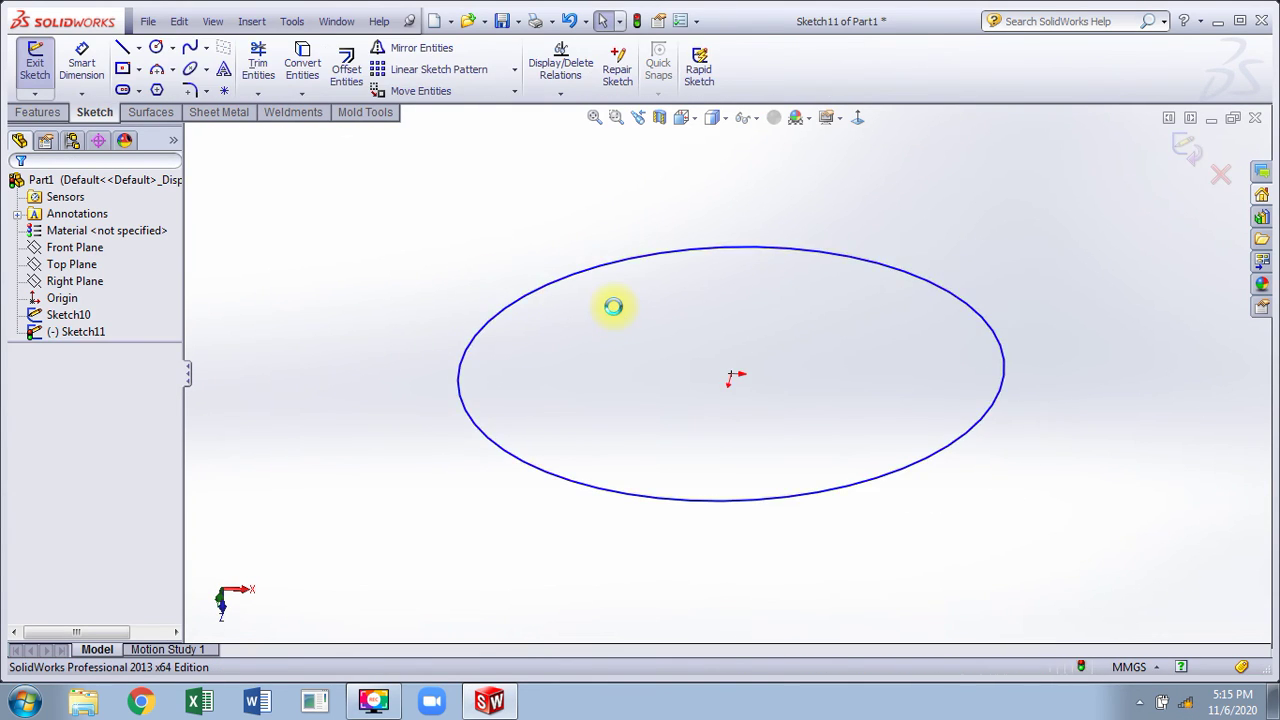
pyautogui.hotkey('ctrl', 'z')
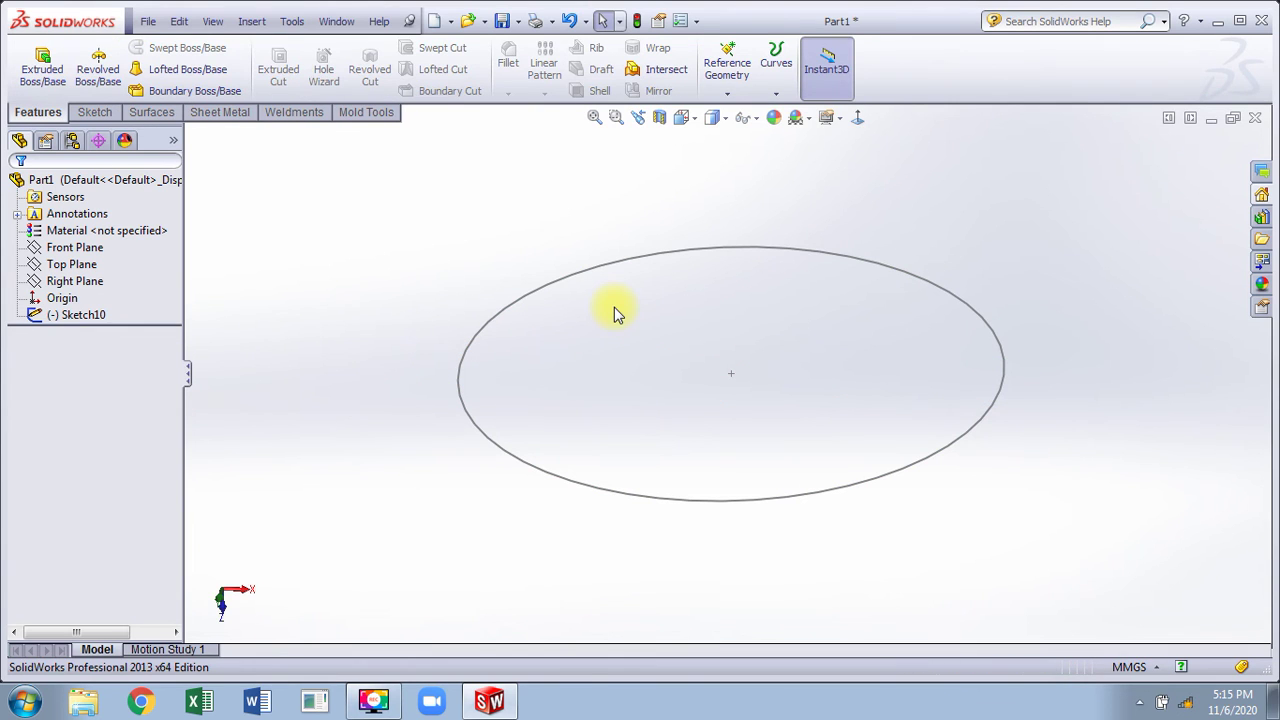
# Step: Start a Helix and Spiral curve from the large circle's sketch
pyautogui.click(594, 268)
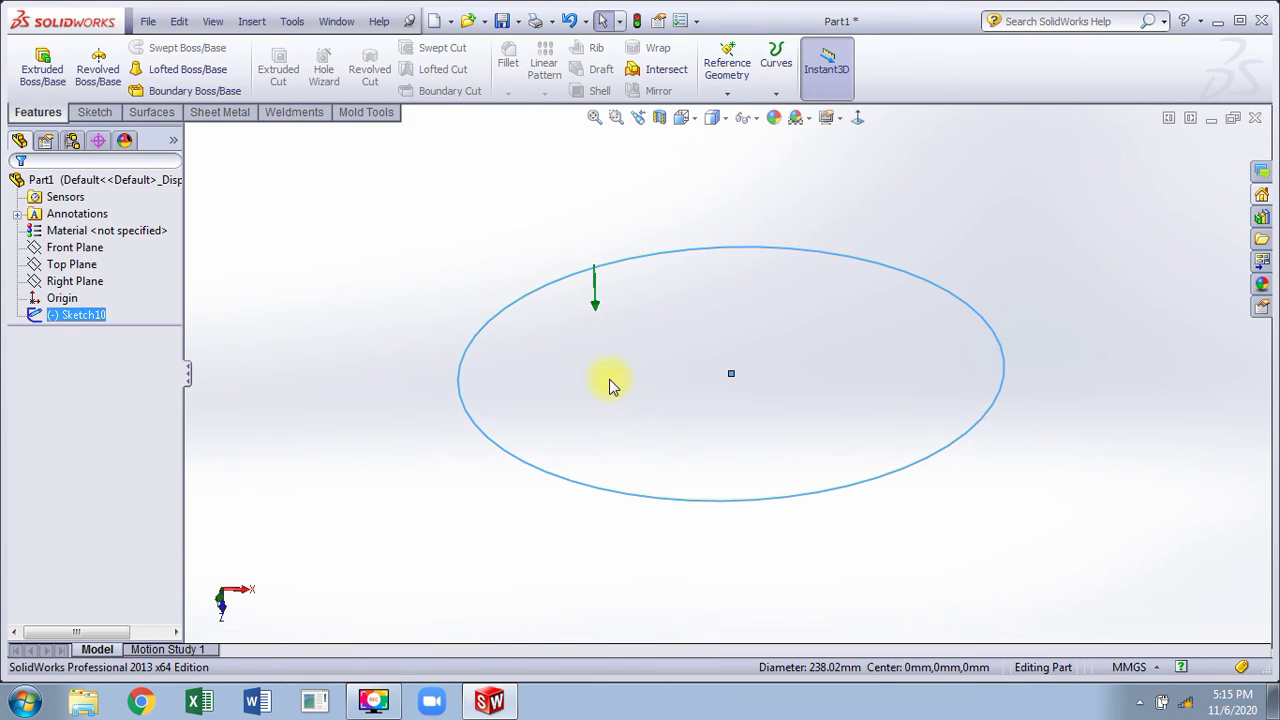
pyautogui.scroll(4, 609, 379)
pyautogui.click(574, 264)
pyautogui.scroll(1, 705, 331)
pyautogui.moveTo(705, 331)
pyautogui.mouseDown(button='middle')
pyautogui.moveTo(570, 215)
pyautogui.moveTo(473, 445)
pyautogui.mouseUp(button='middle')
pyautogui.click(776, 93)
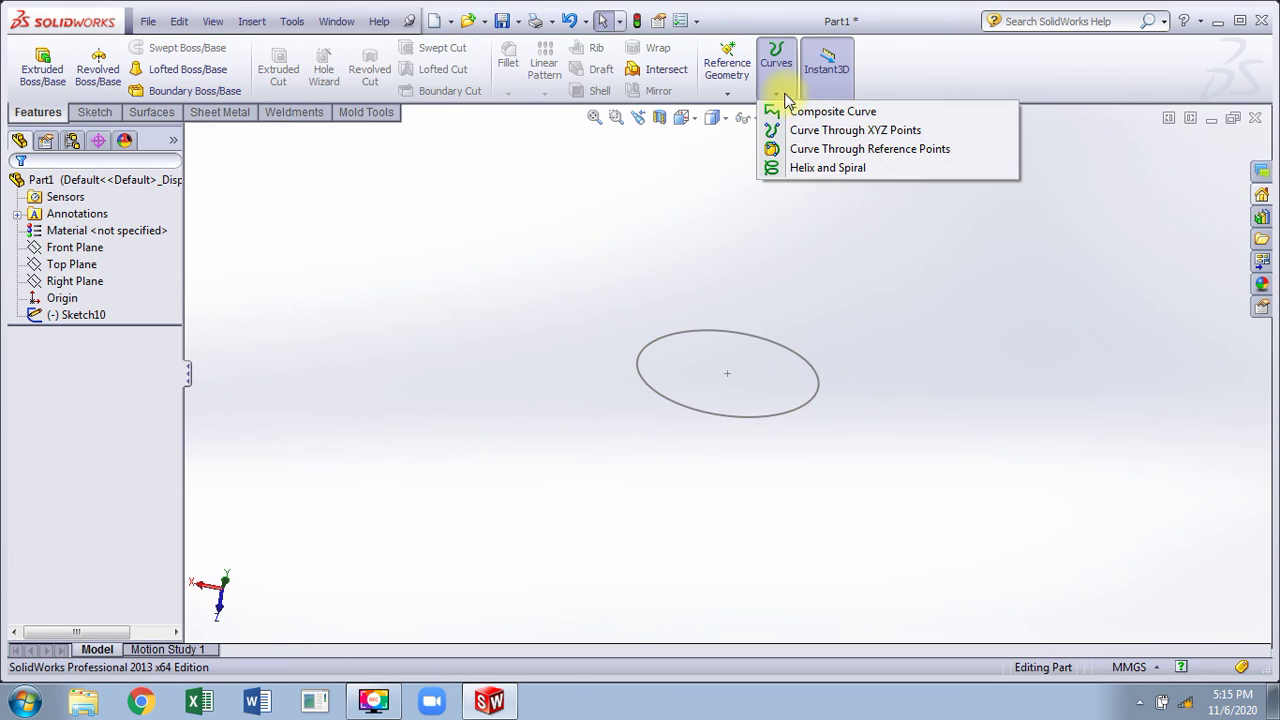
pyautogui.click(838, 170)
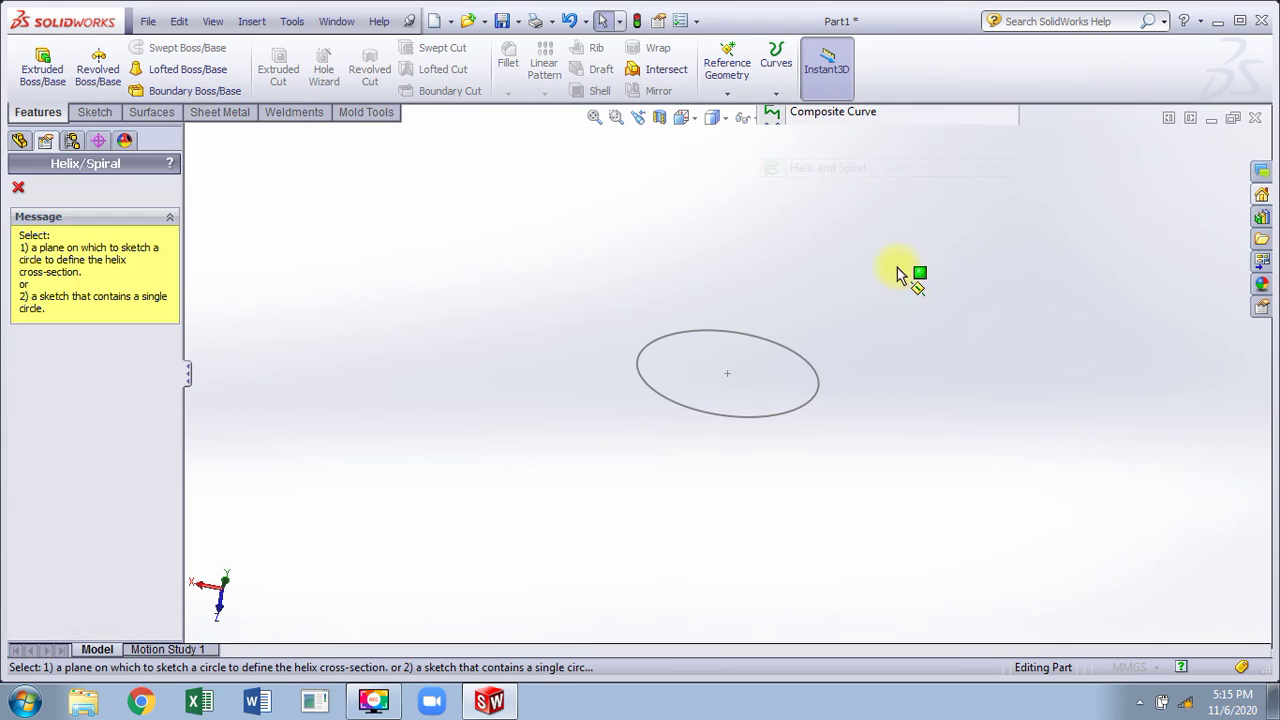
pyautogui.click(850, 378)
# Step: Move the helix preview's start and end callouts clear of the curve
pyautogui.moveTo(848, 374); pyautogui.dragTo(850, 442, button='middle')
pyautogui.scroll(2, 828, 200)
pyautogui.scroll(-2, 830, 190)
pyautogui.moveTo(764, 331); pyautogui.dragTo(918, 345)
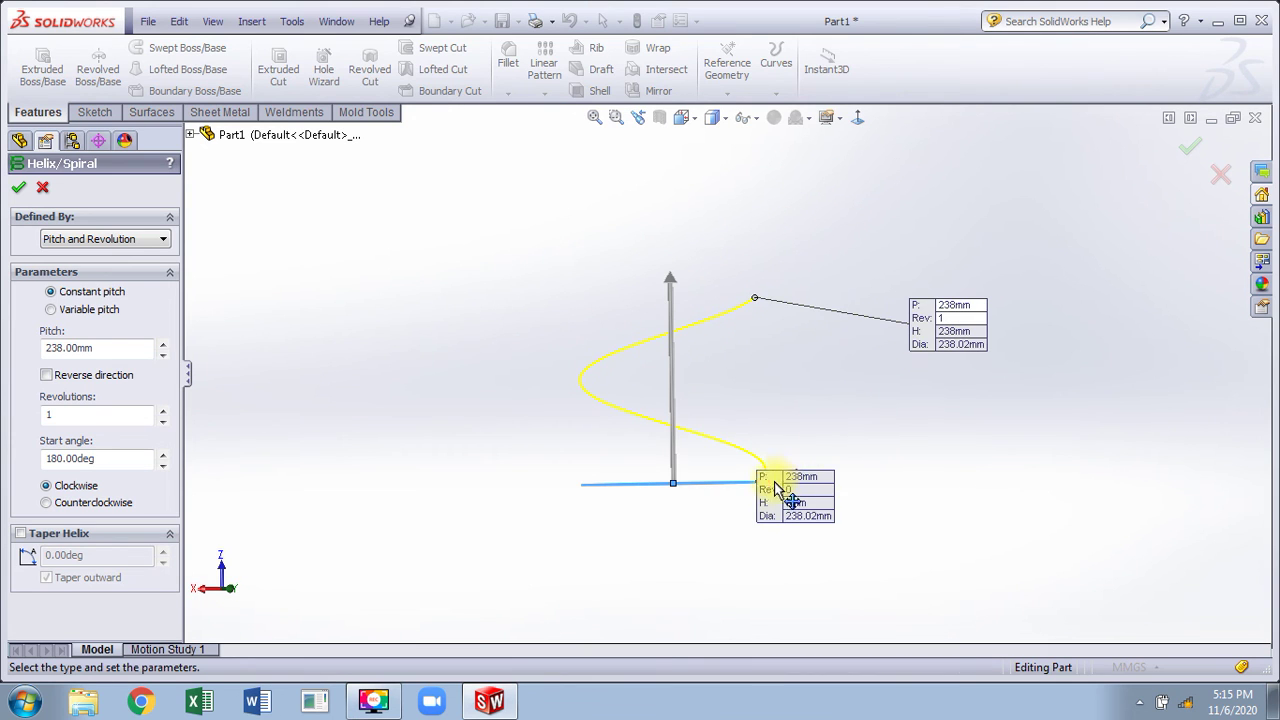
pyautogui.moveTo(771, 491); pyautogui.dragTo(948, 472)
pyautogui.scroll(-1, 849, 354)
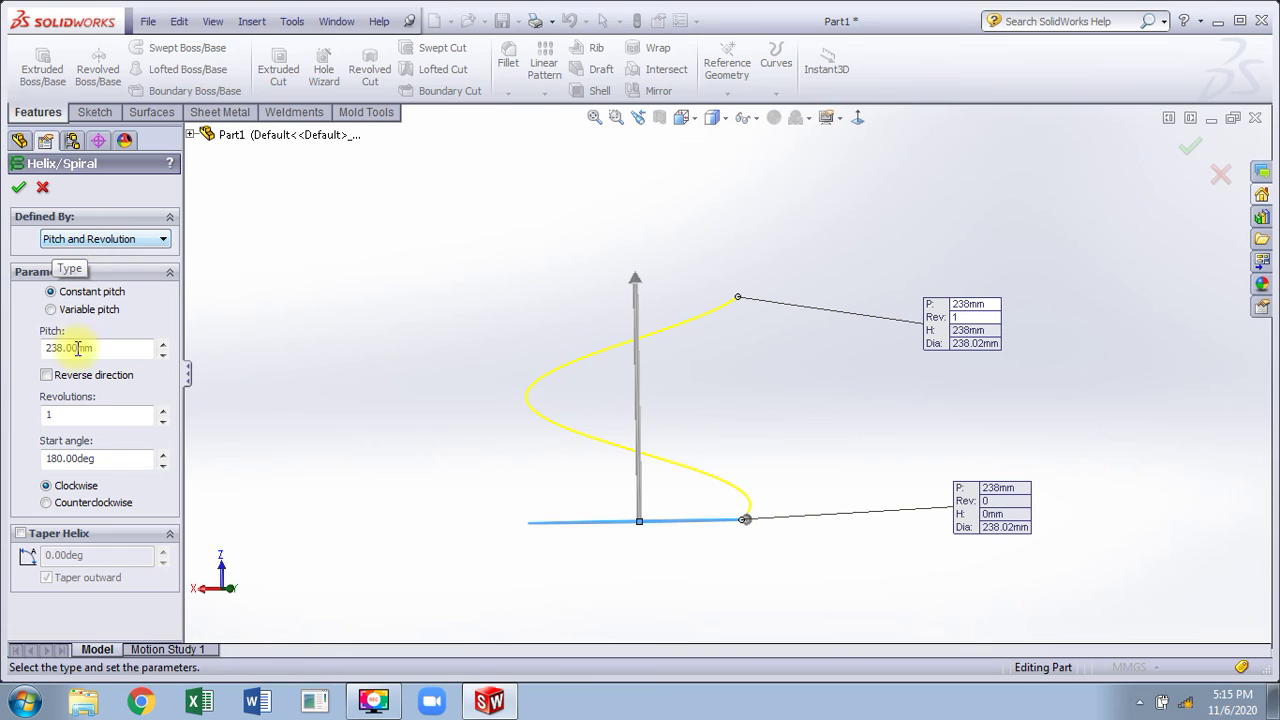
# Step: Set the helix to a pitch of 100 mm, 4 revolutions and a start angle of 0 degrees
pyautogui.moveTo(104, 349); pyautogui.dragTo(39, 352)
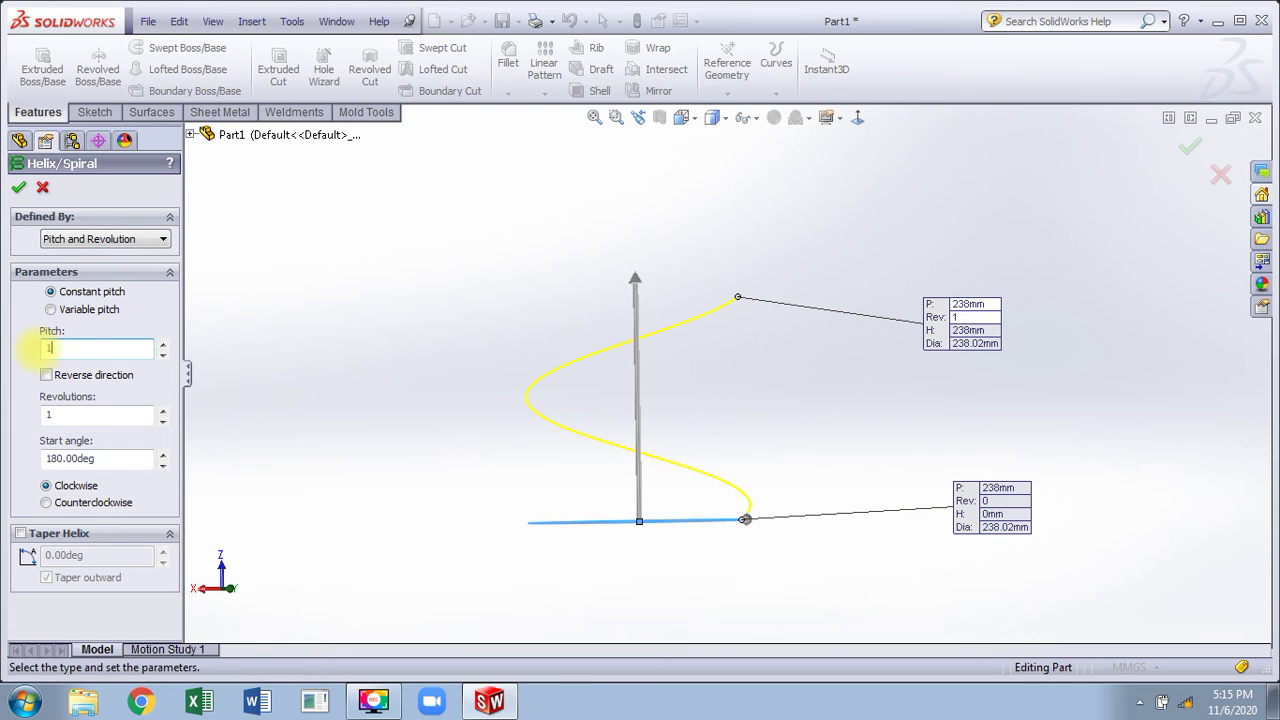
pyautogui.write('100')
pyautogui.press('Return')
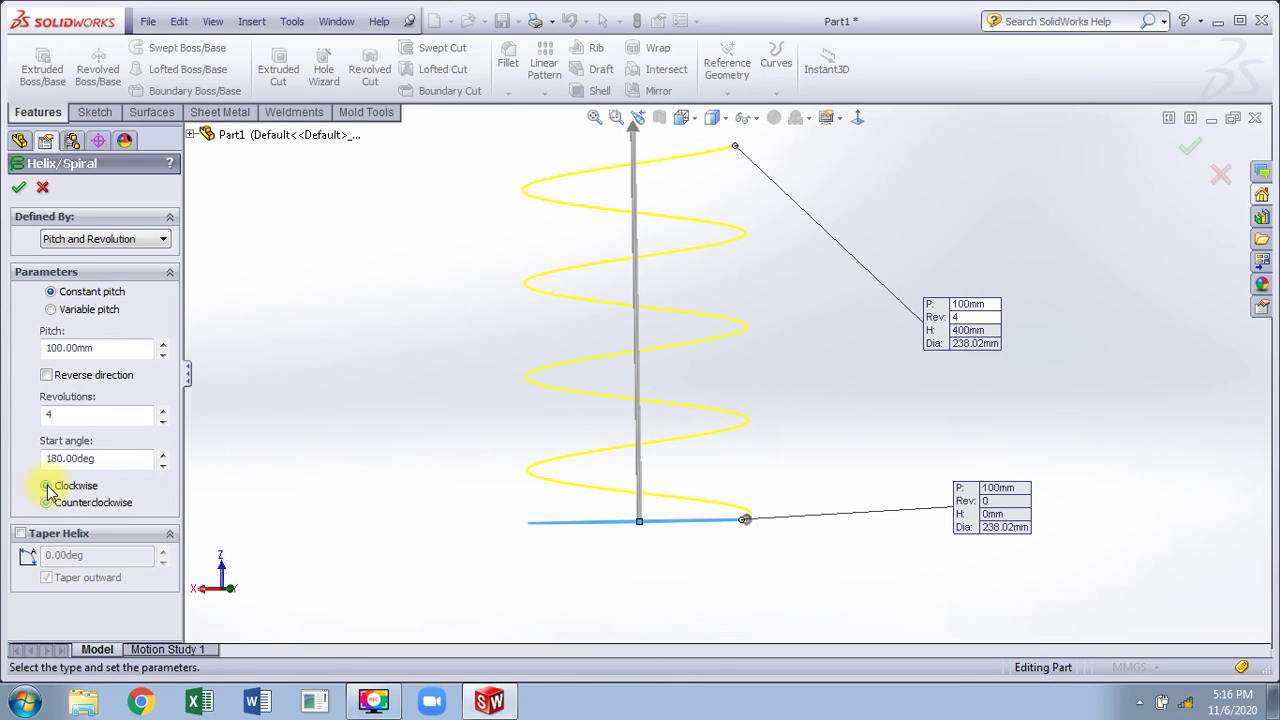
pyautogui.moveTo(106, 460); pyautogui.dragTo(25, 467)
pyautogui.write('0')
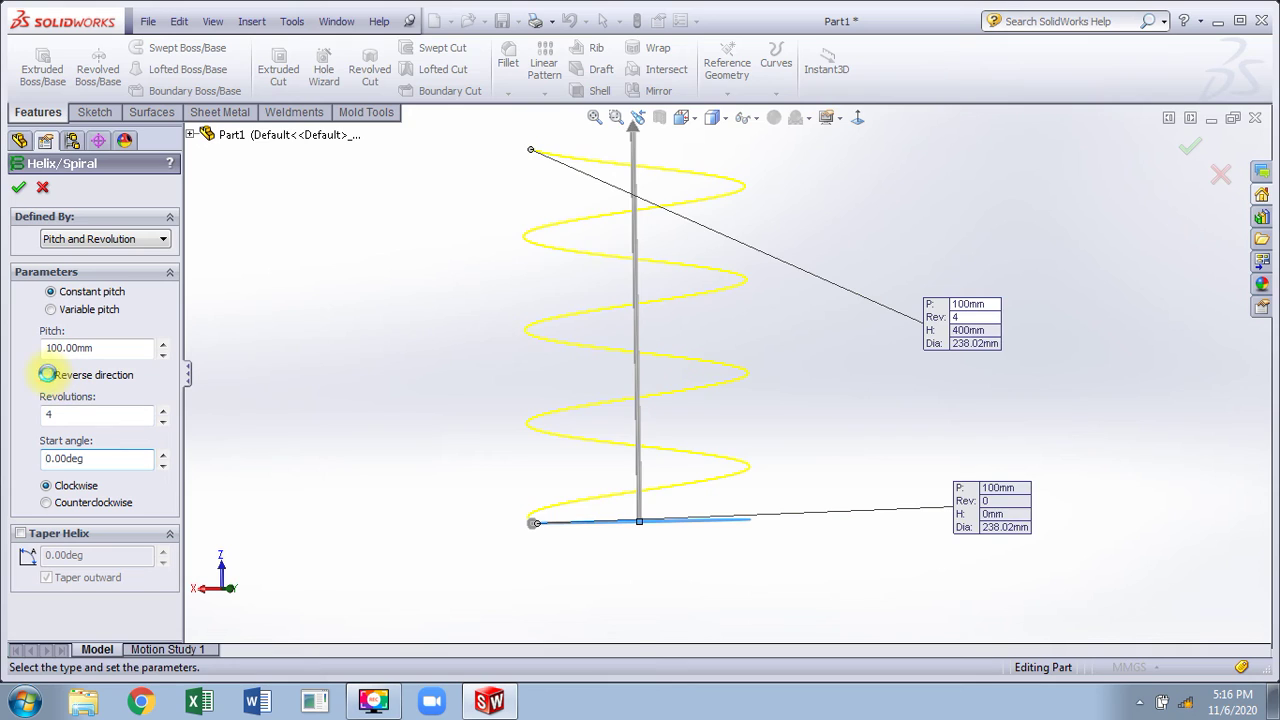
# Step: Try the reversed direction and a 20-degree taper, outward and inward, on the helix, and switch both options off
pyautogui.click(47, 374)
pyautogui.click(50, 374)
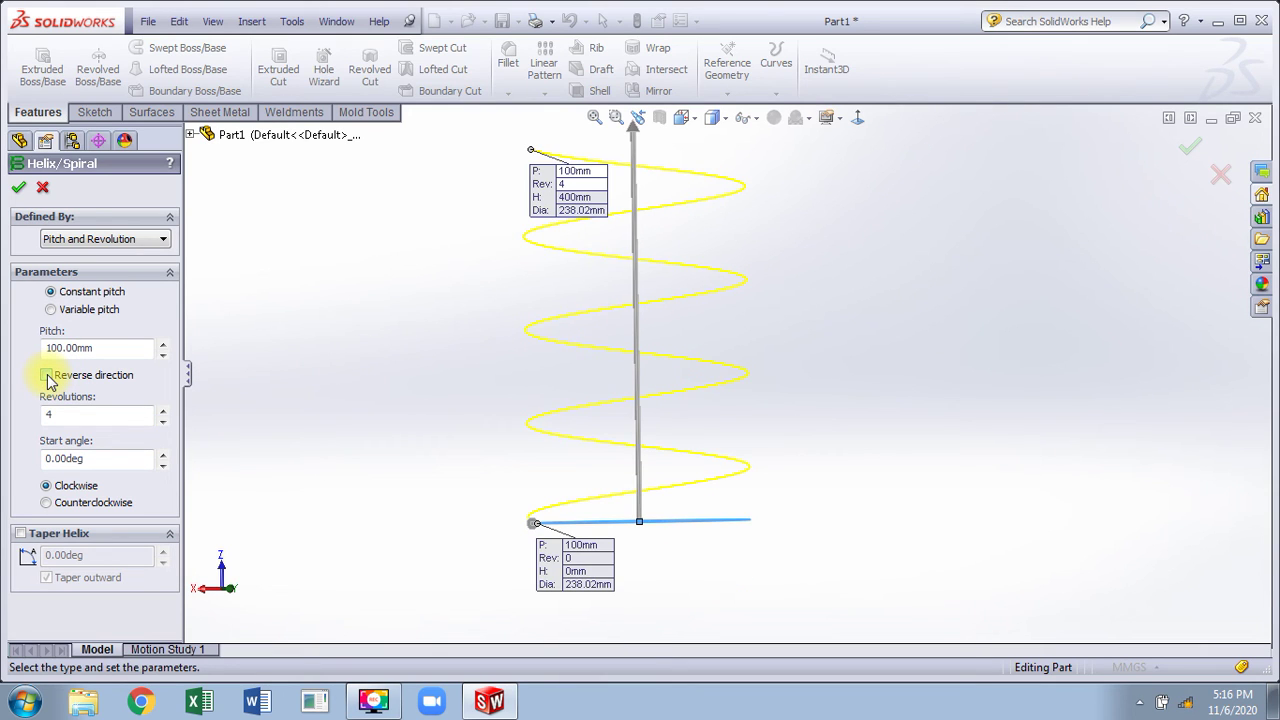
pyautogui.click(20, 533)
pyautogui.write('2')
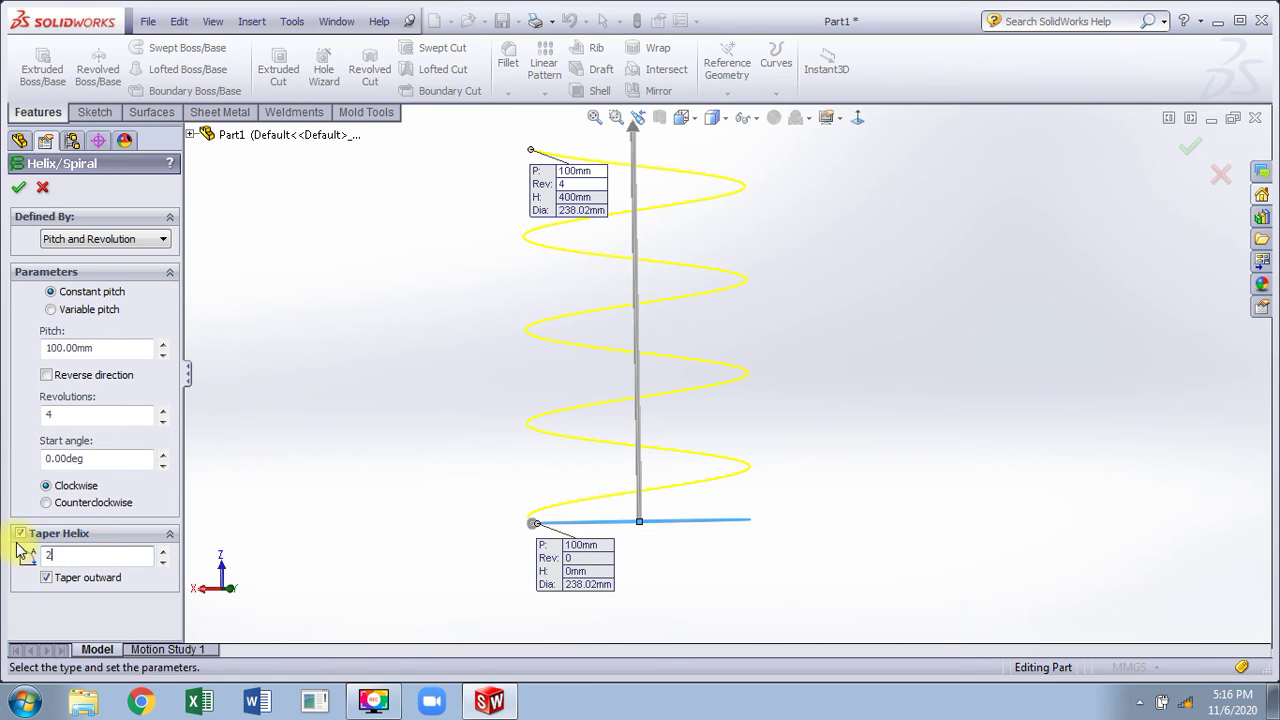
pyautogui.write('0')
pyautogui.press('Return')
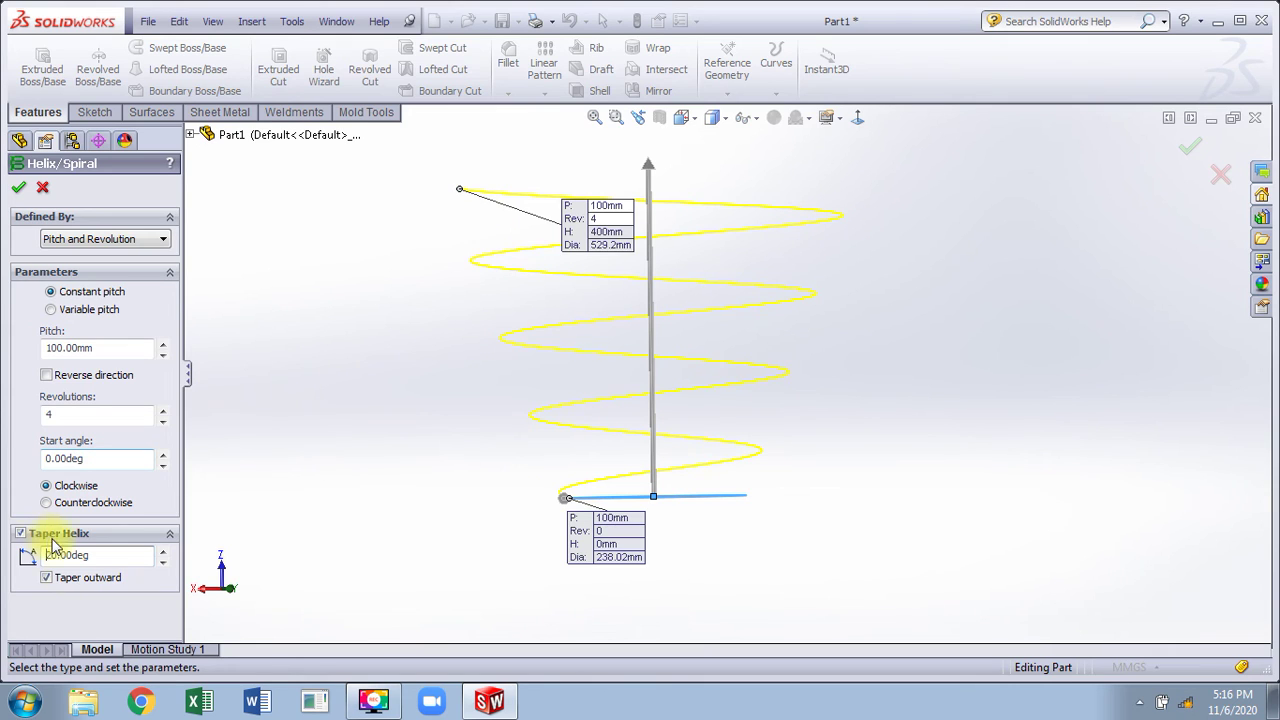
pyautogui.click(46, 578)
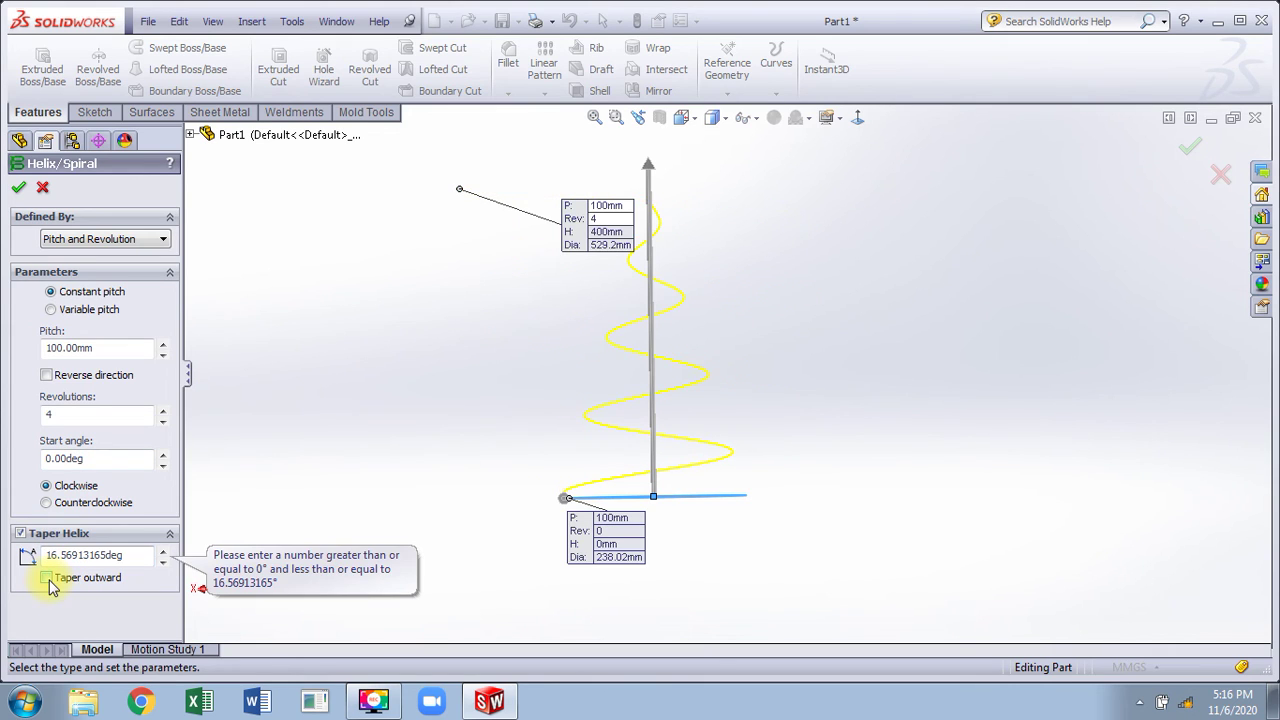
pyautogui.click(21, 535)
# Step: Try defining the curve by Height and Revolution, by Height and Pitch, and as a Spiral
pyautogui.click(143, 240)
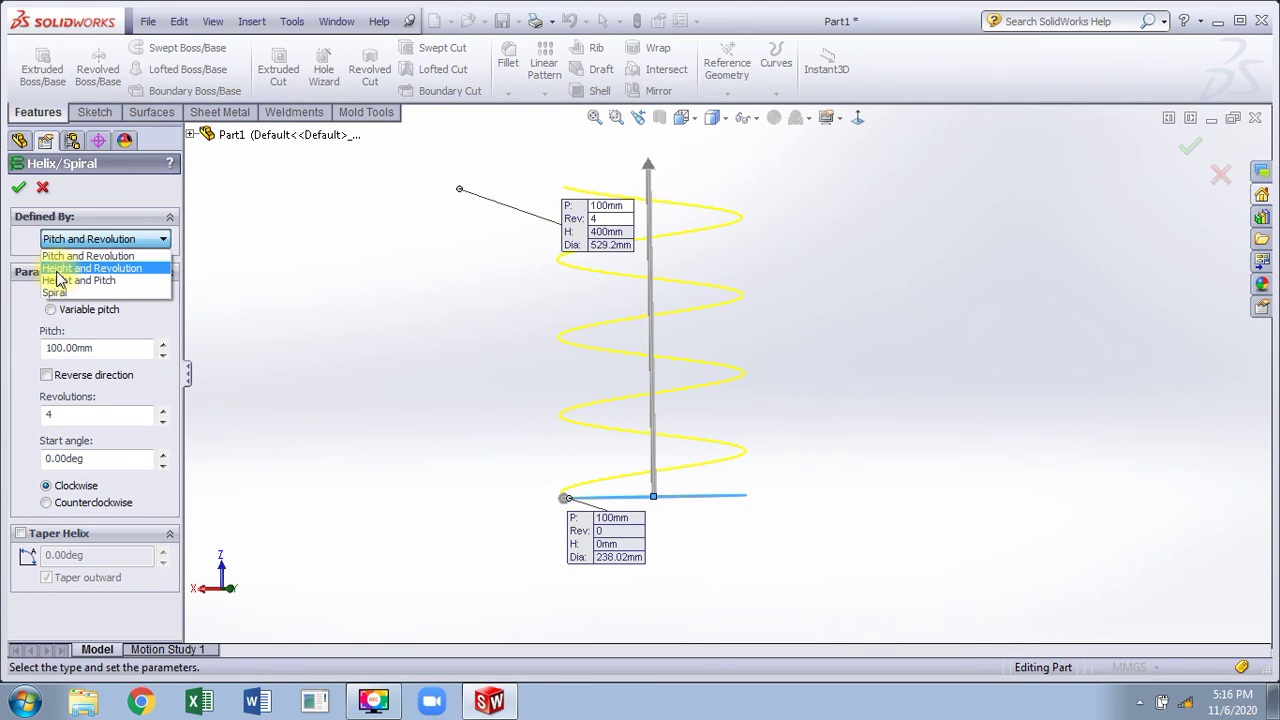
pyautogui.click(95, 268)
pyautogui.moveTo(100, 350); pyautogui.dragTo(52, 352)
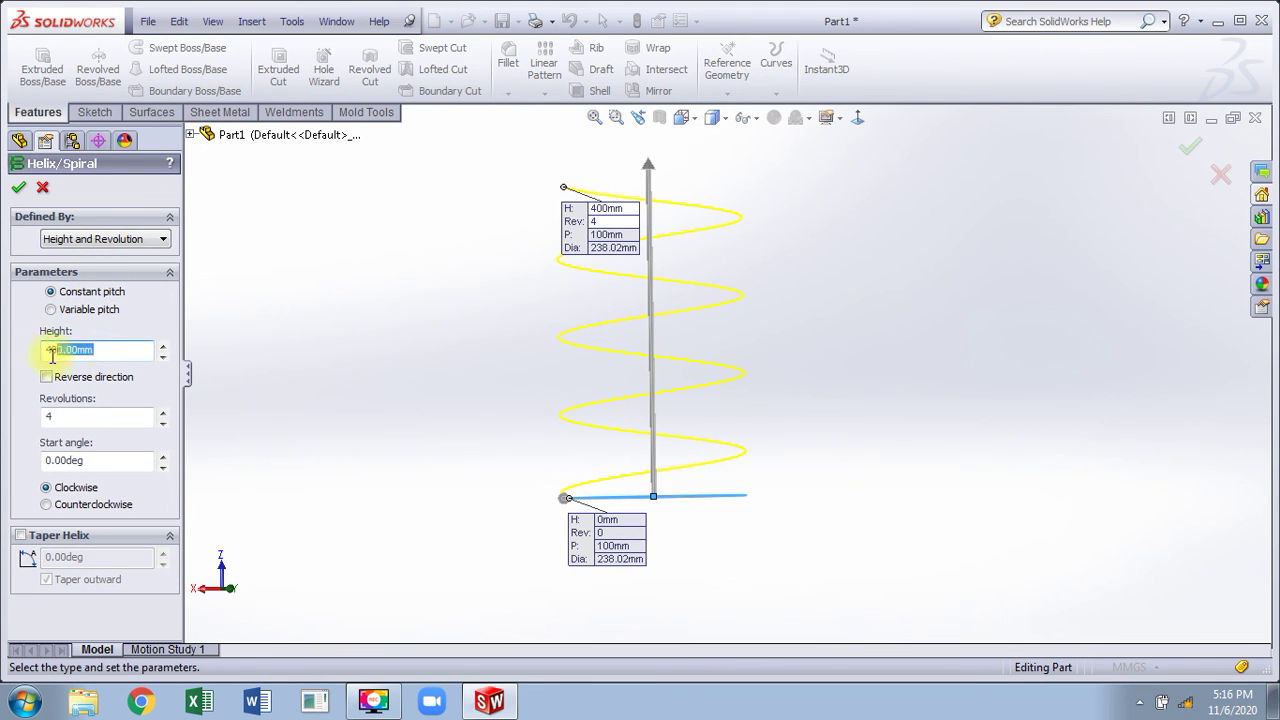
pyautogui.moveTo(100, 417); pyautogui.dragTo(37, 415)
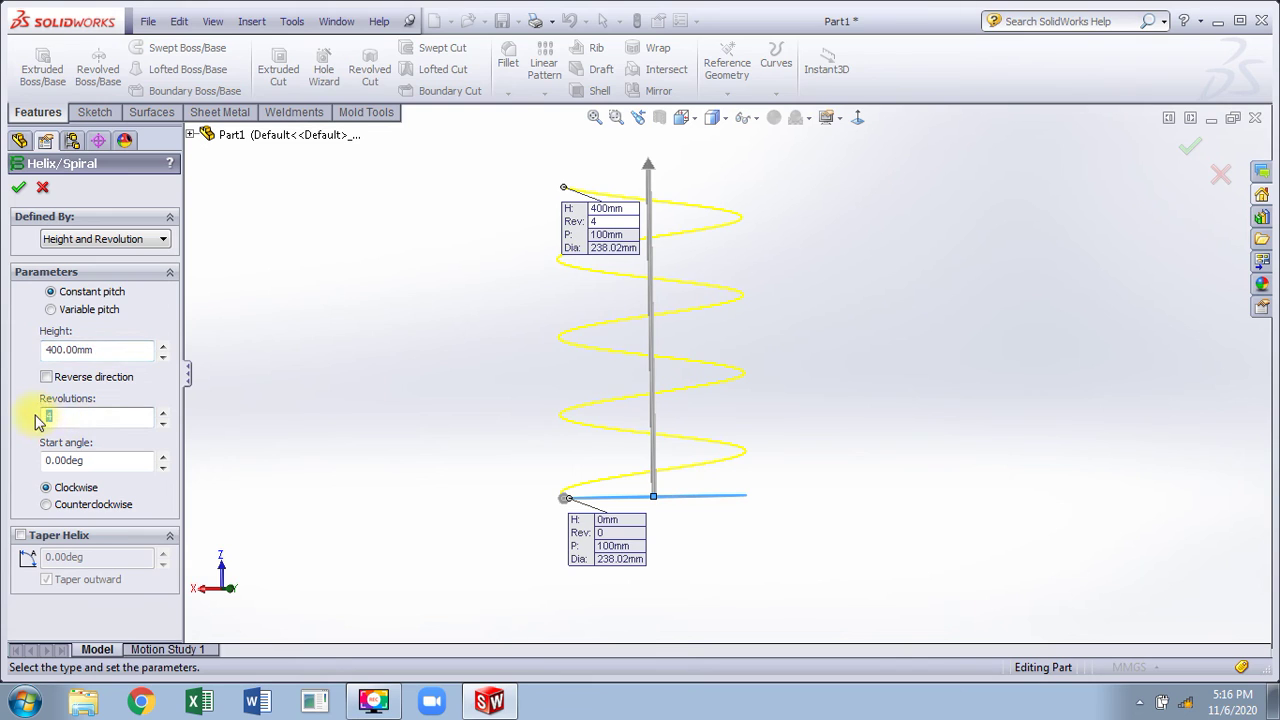
pyautogui.click(106, 240)
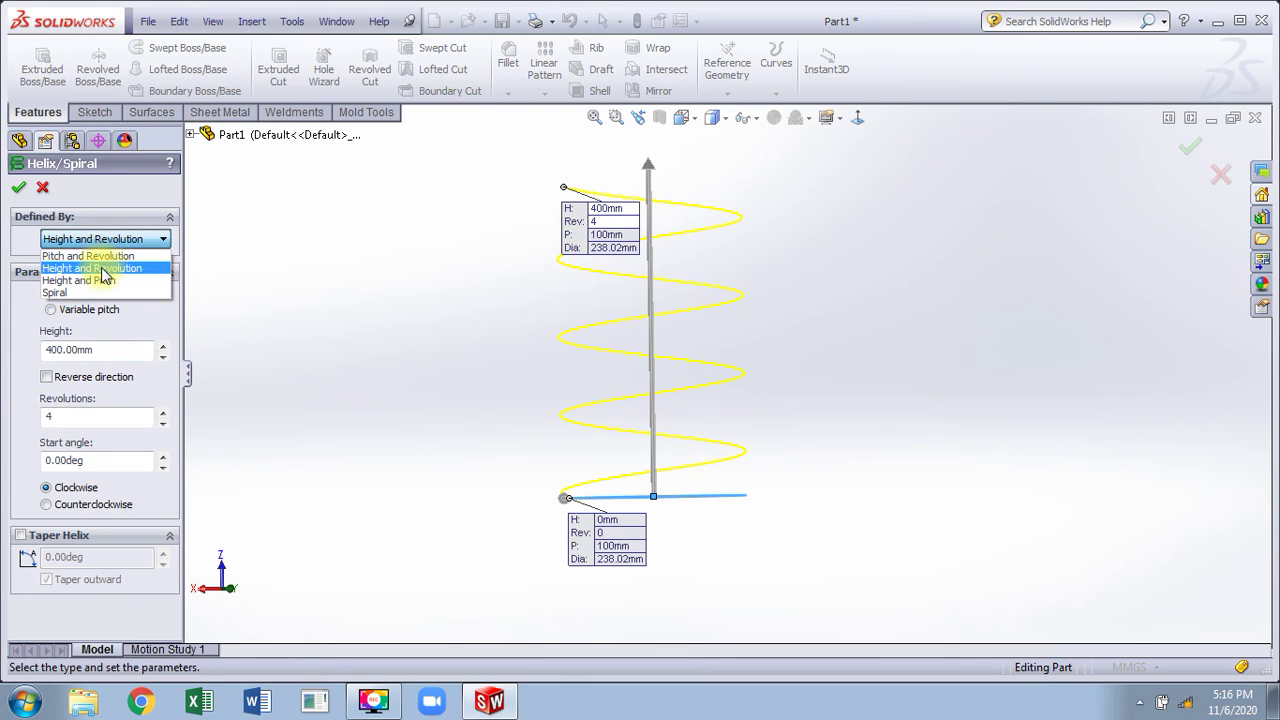
pyautogui.click(100, 280)
pyautogui.moveTo(114, 350); pyautogui.dragTo(22, 347)
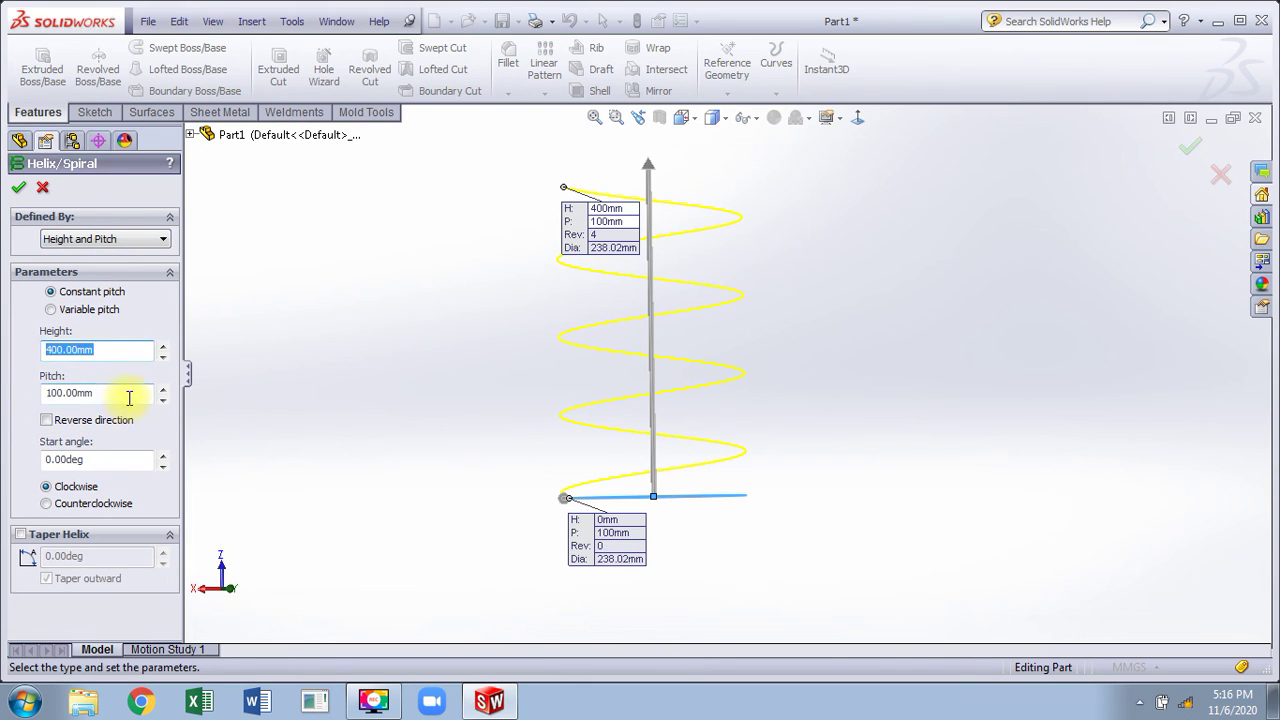
pyautogui.moveTo(129, 398); pyautogui.dragTo(30, 393)
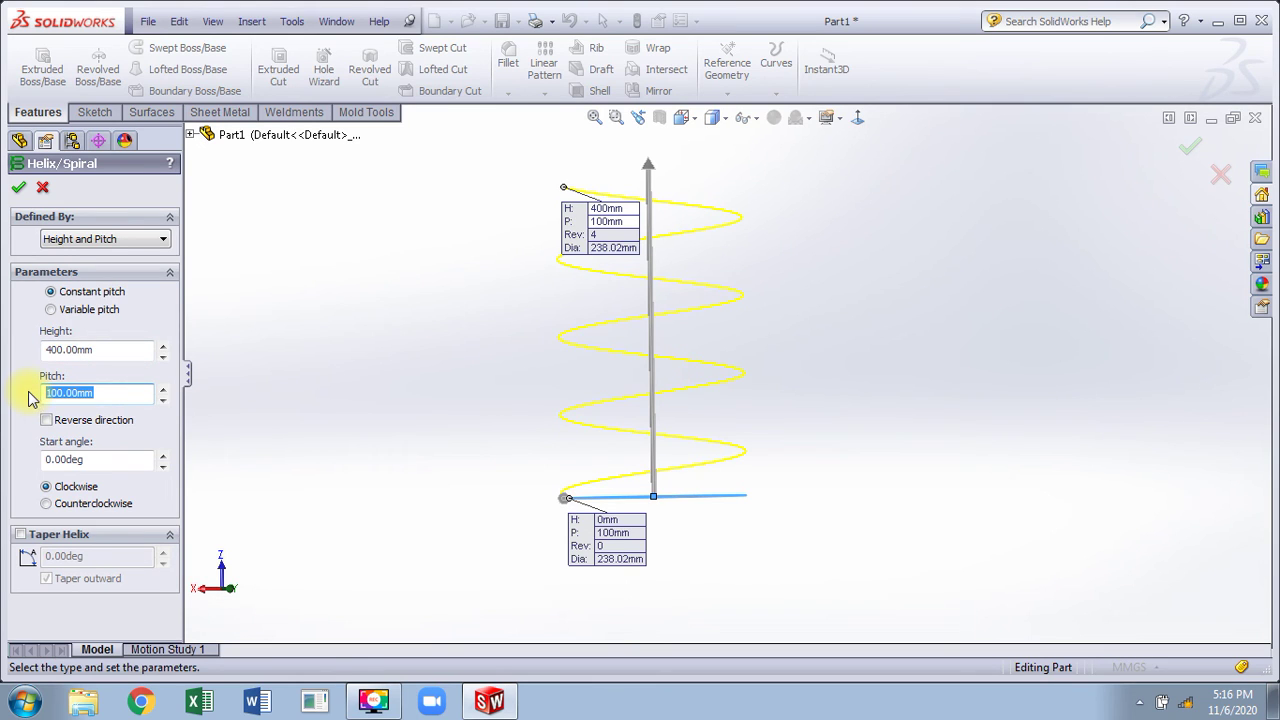
pyautogui.click(101, 241)
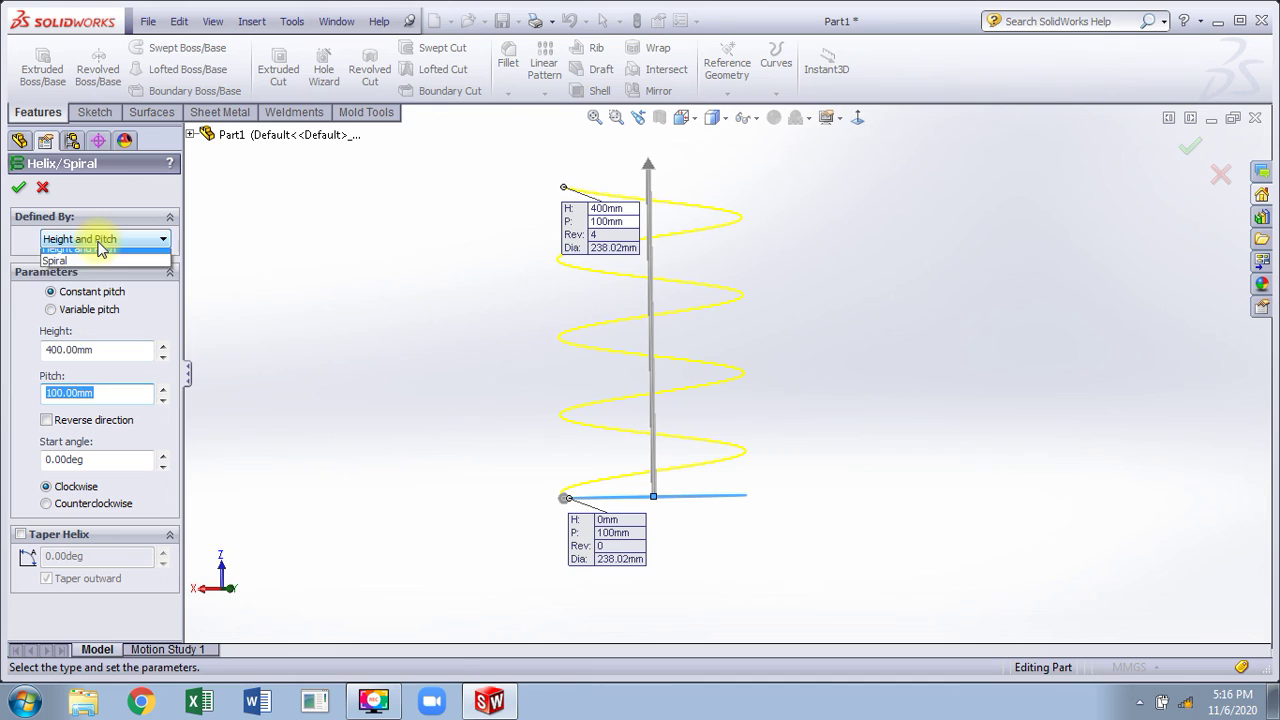
pyautogui.click(101, 293)
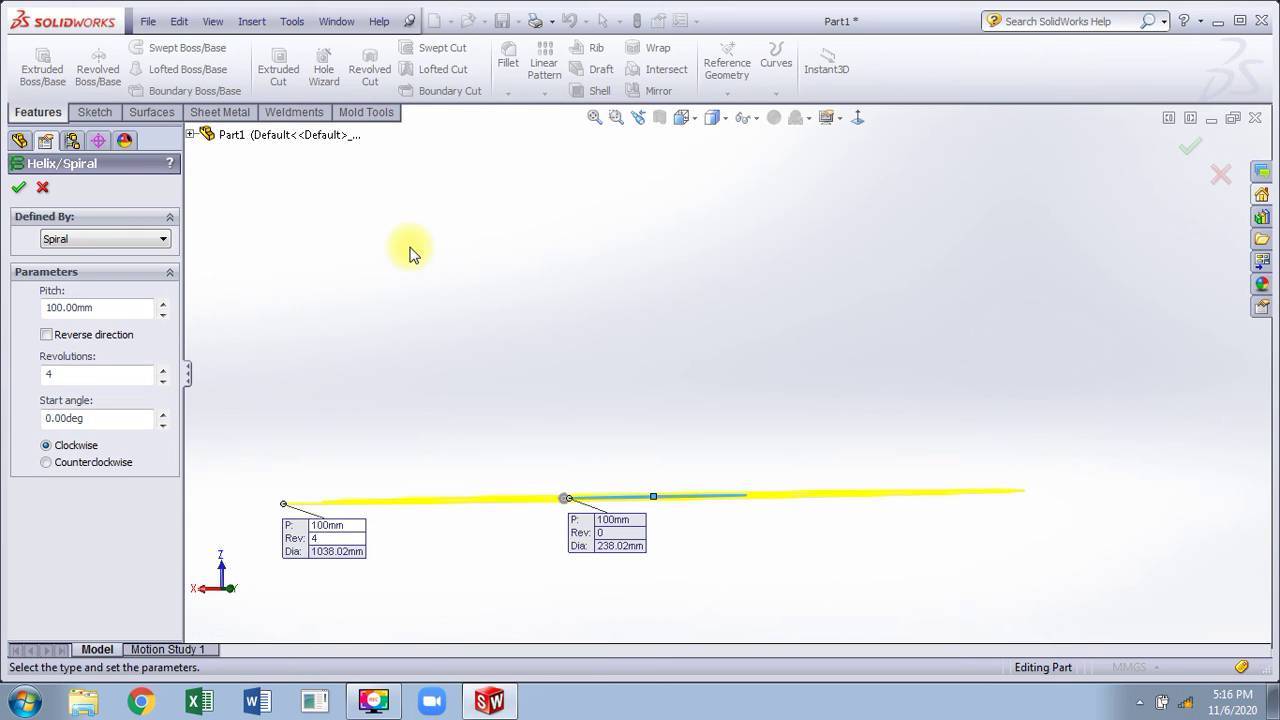
# Step: Define the curve by Pitch and Revolution and create the helix
pyautogui.click(87, 240)
pyautogui.click(70, 251)
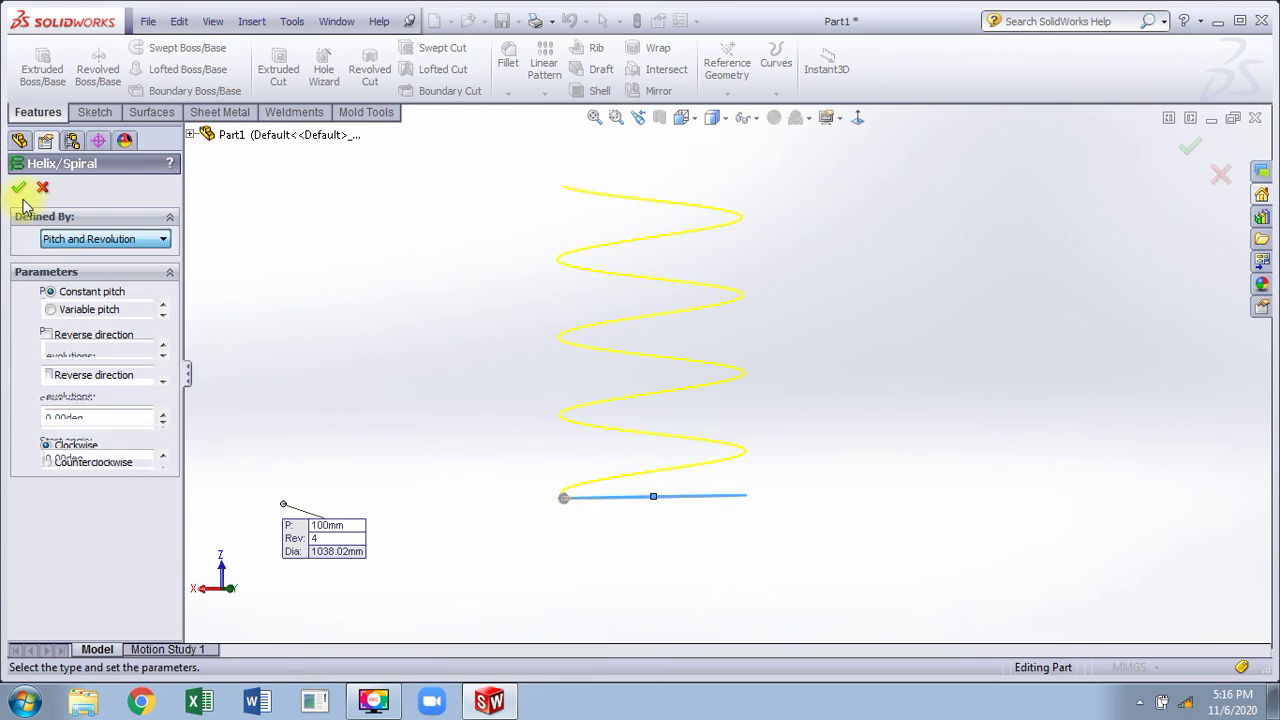
pyautogui.click(18, 187)
# Step: Create a reference plane through the helix's upper end point, perpendicular to the curve
pyautogui.moveTo(460, 265); pyautogui.dragTo(471, 343, button='middle')
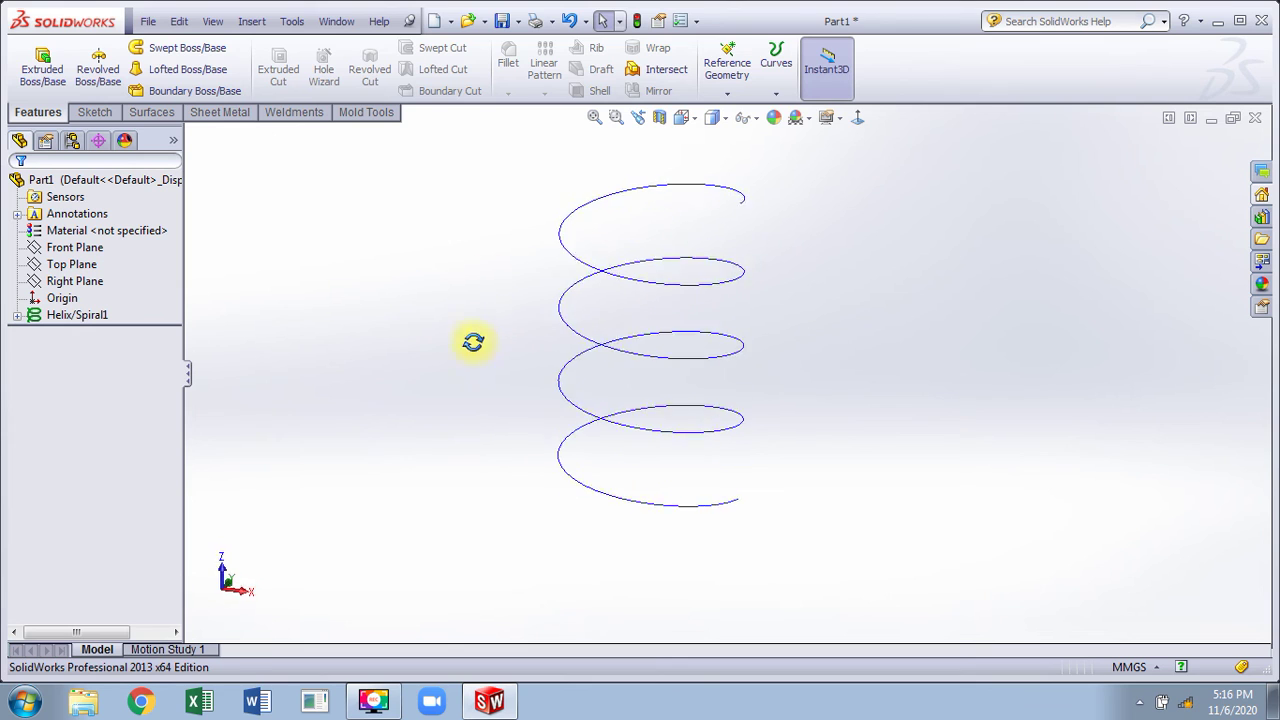
pyautogui.click(740, 90)
pyautogui.click(747, 111)
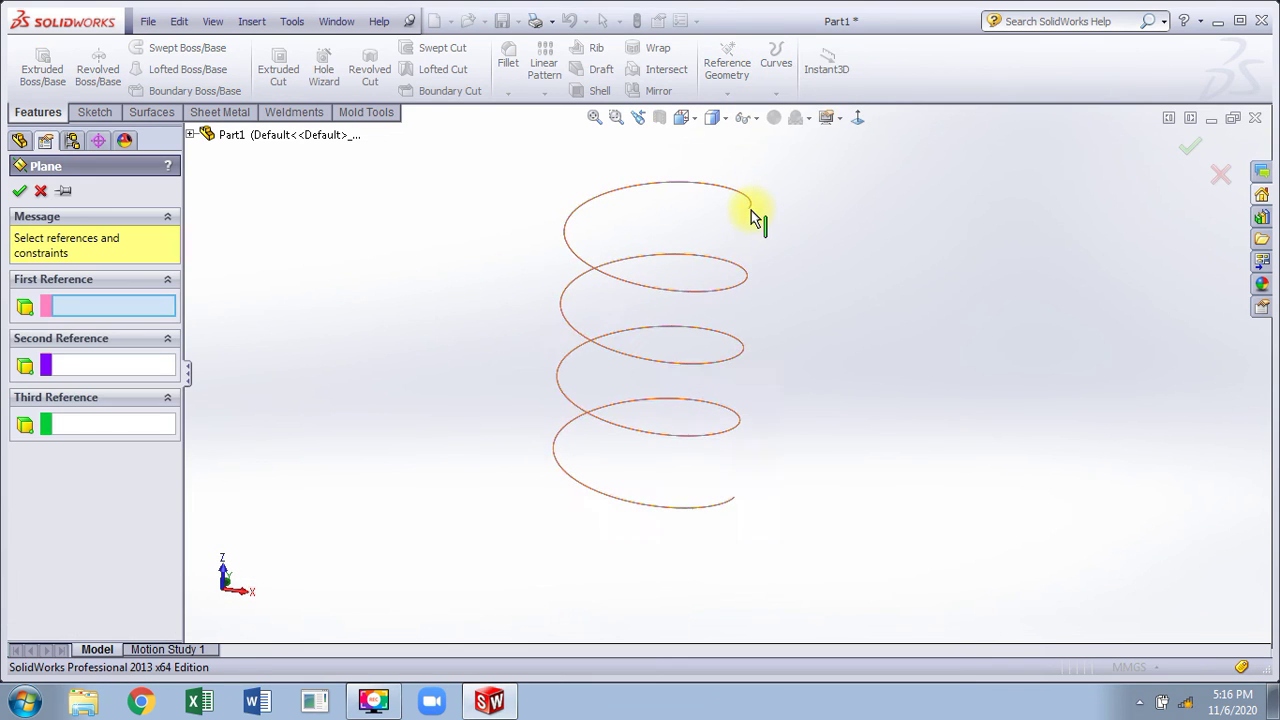
pyautogui.click(746, 202)
pyautogui.click(743, 196)
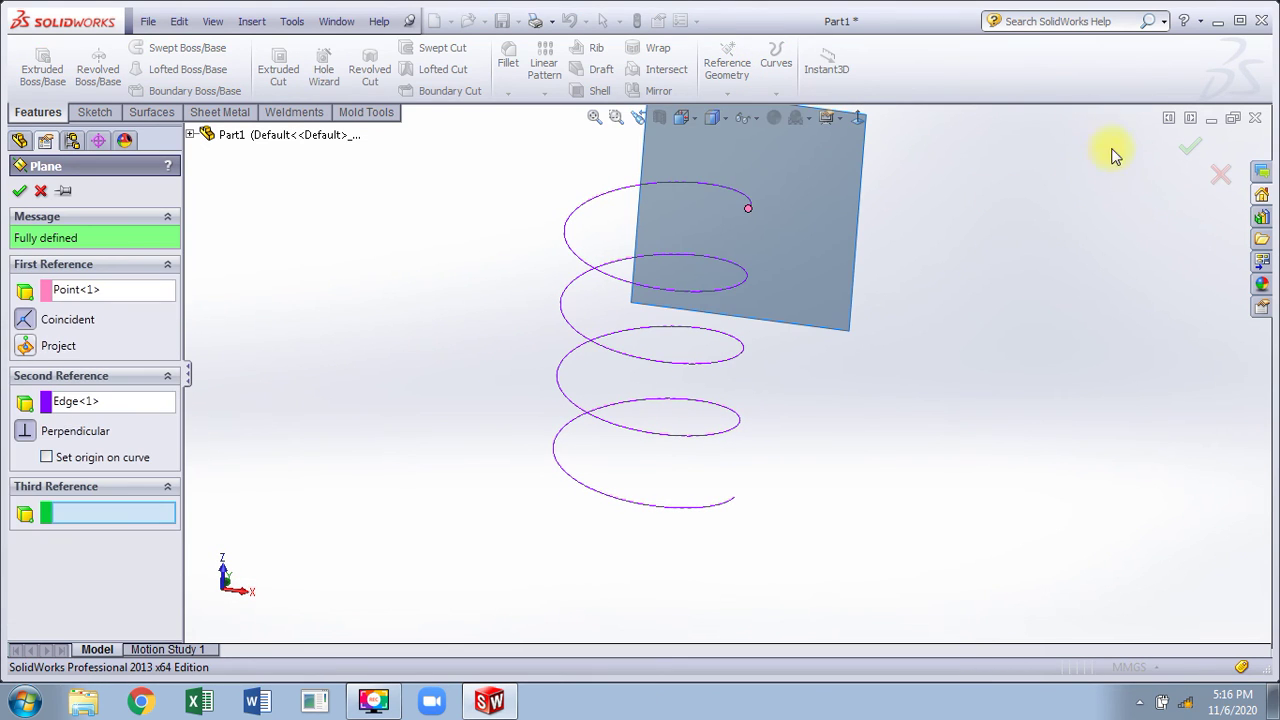
pyautogui.click(1189, 147)
# Step: Sketch a circle of about 14 mm radius on the new plane, viewed face-on, beside the helix
pyautogui.rightClick(817, 188)
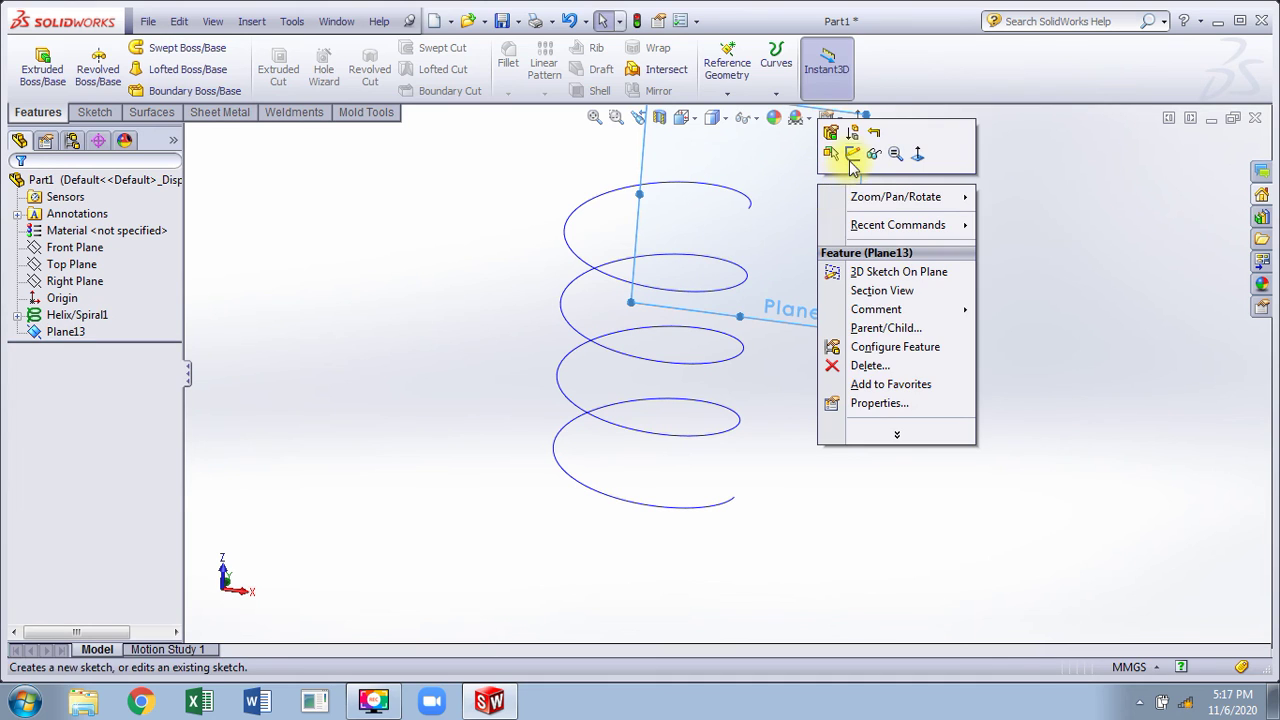
pyautogui.click(849, 152)
pyautogui.click(862, 121)
pyautogui.click(423, 273)
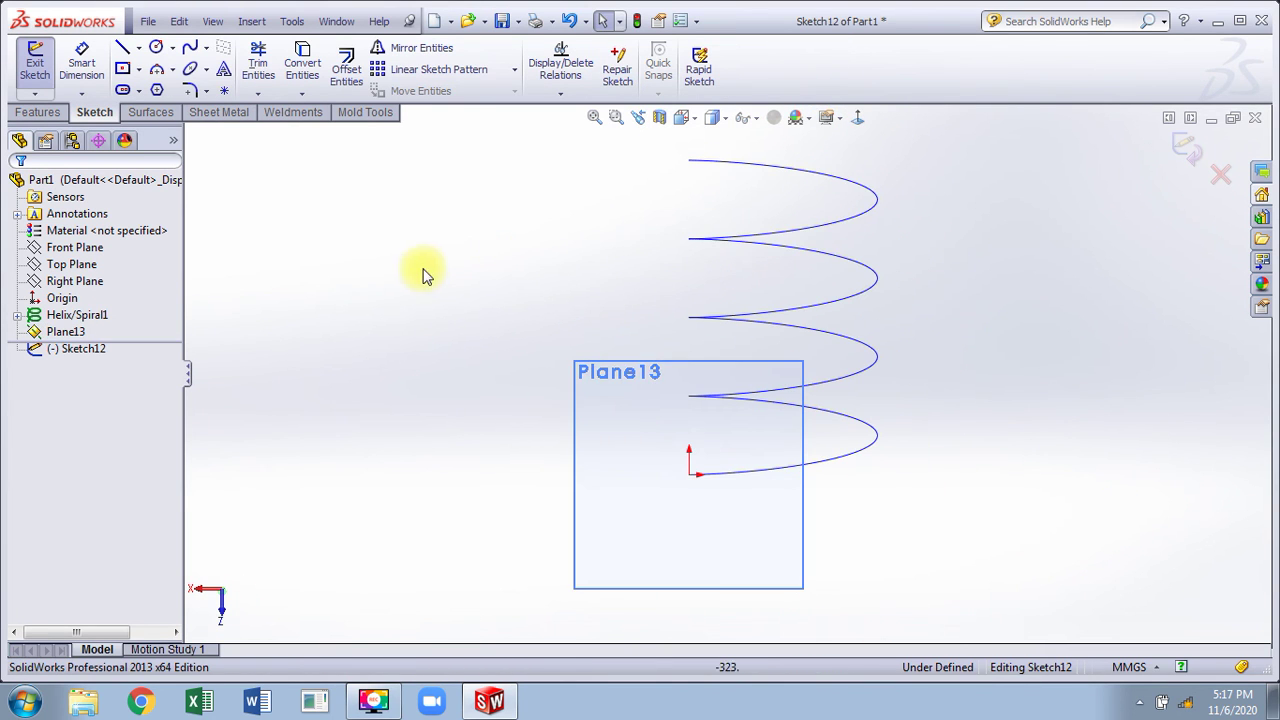
pyautogui.moveTo(423, 275); pyautogui.dragTo(505, 300, button='right')
pyautogui.click(562, 396)
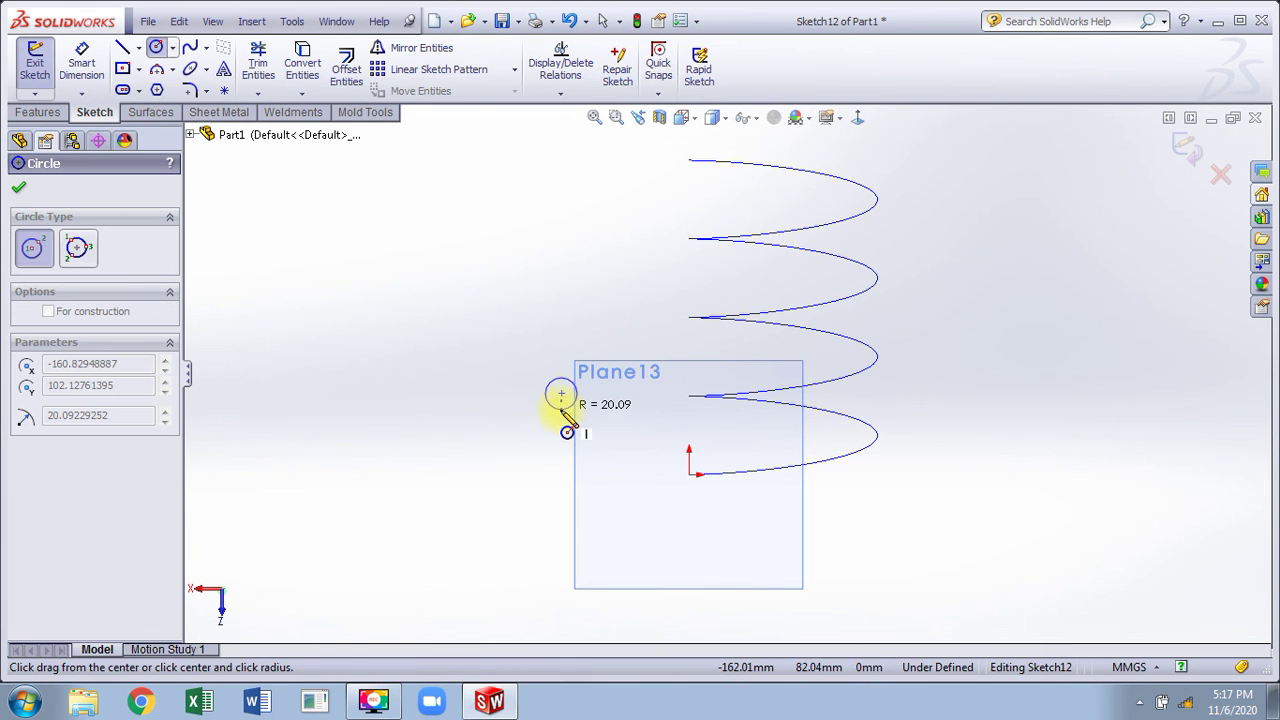
pyautogui.click(565, 412)
# Step: Set the small circle's centre coordinates to X 0 and Y 0 and exit the sketch
pyautogui.doubleClick(131, 535)
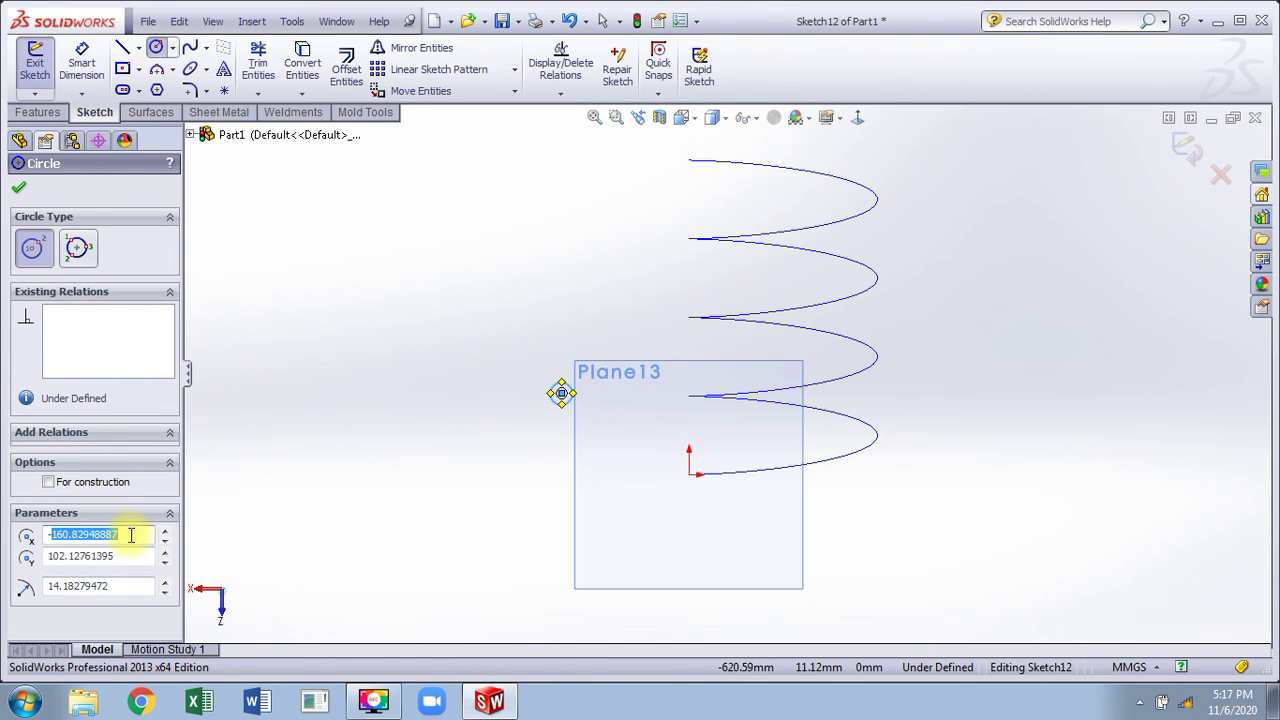
pyautogui.write('0')
pyautogui.press('Return')
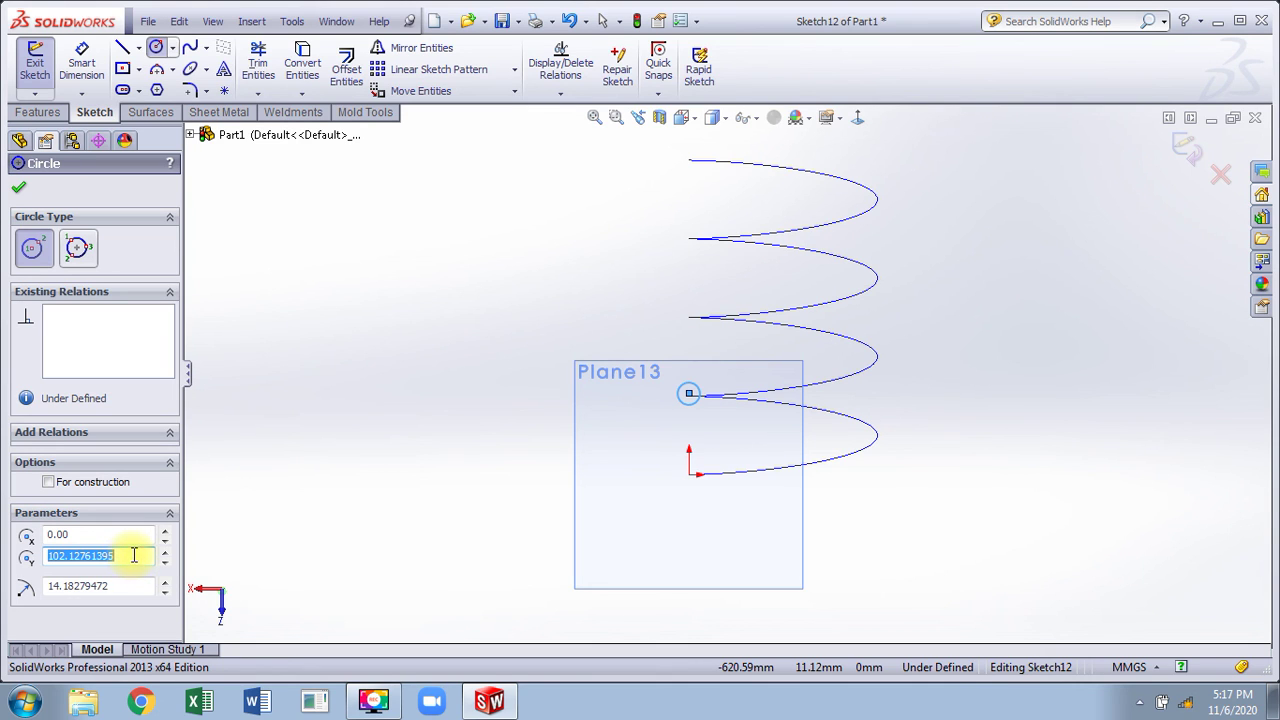
pyautogui.write('0')
pyautogui.press('Return')
pyautogui.click(18, 187)
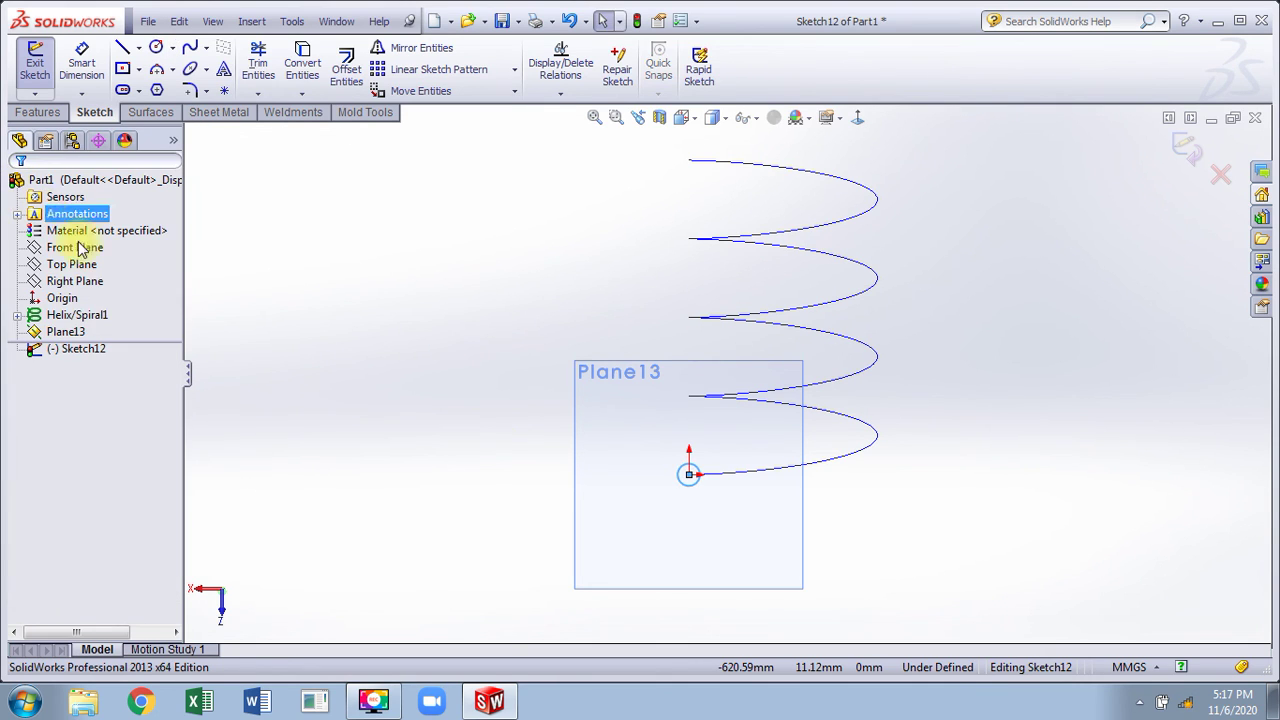
pyautogui.click(1180, 148)
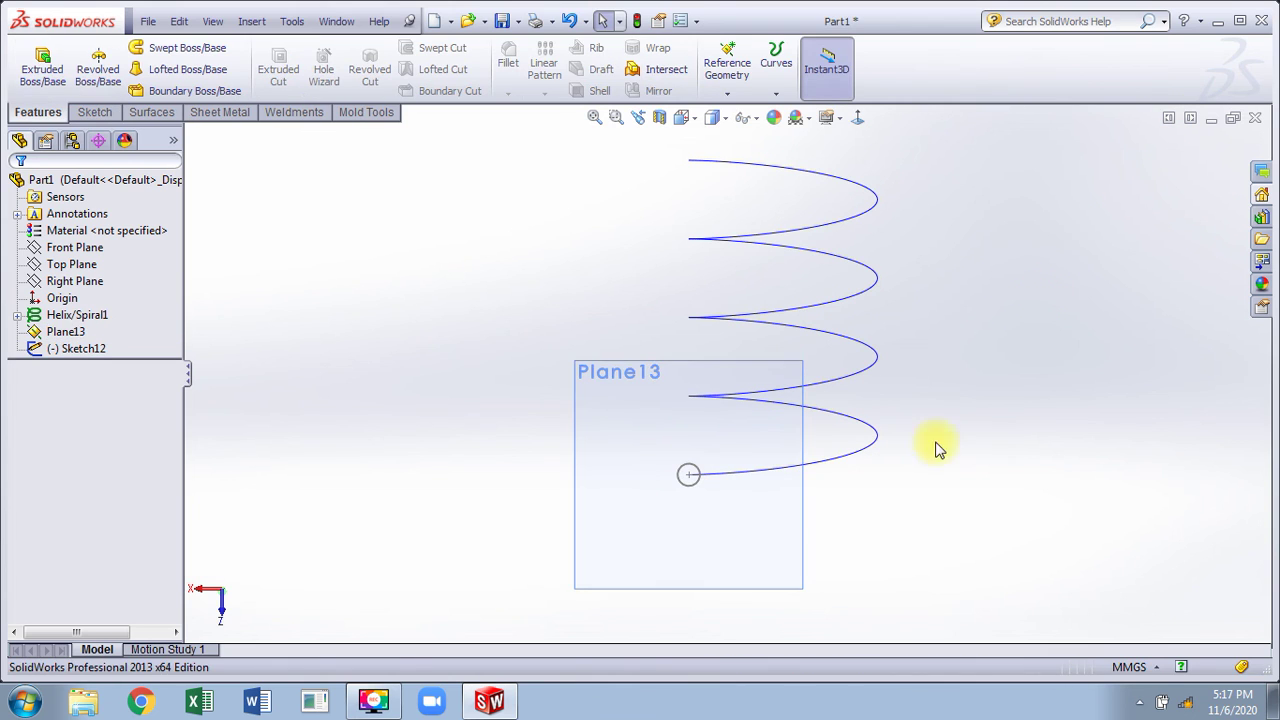
# Step: Hide the new plane and sweep the small circle along the helix to form a coil spring
pyautogui.click(802, 478)
pyautogui.click(888, 461)
pyautogui.moveTo(870, 450); pyautogui.dragTo(845, 440, button='middle')
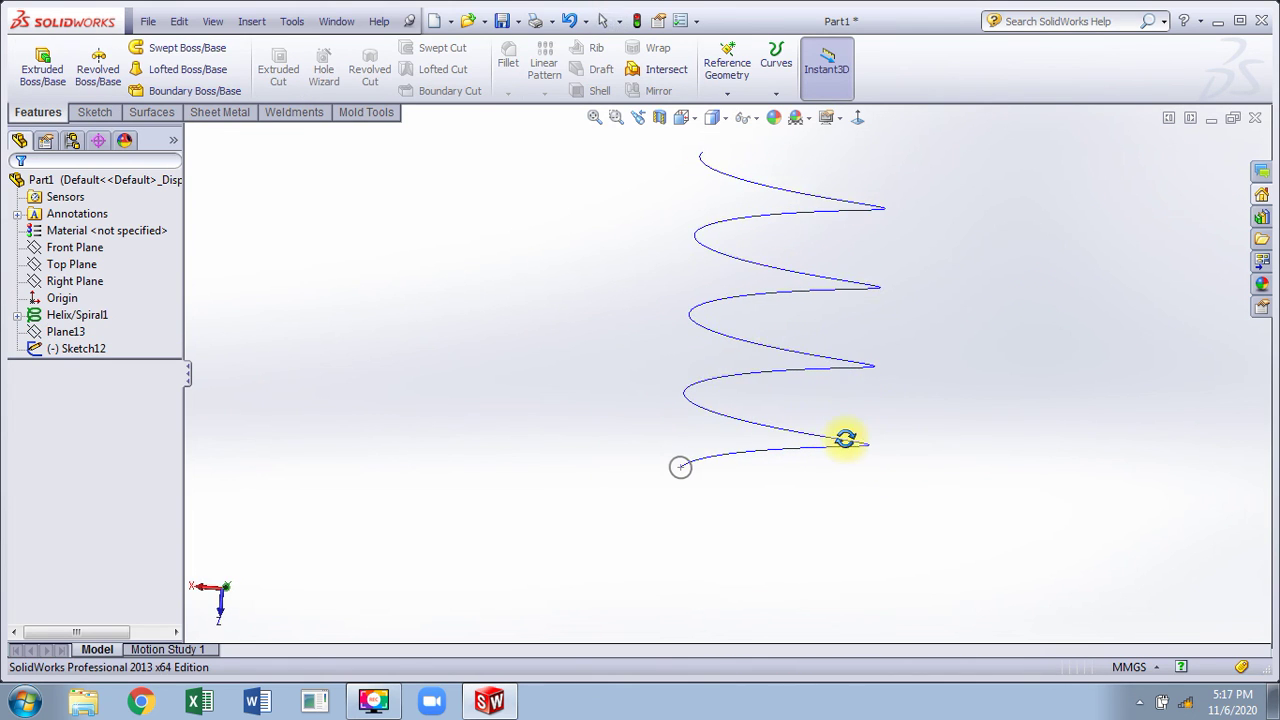
pyautogui.click(187, 47)
pyautogui.click(684, 484)
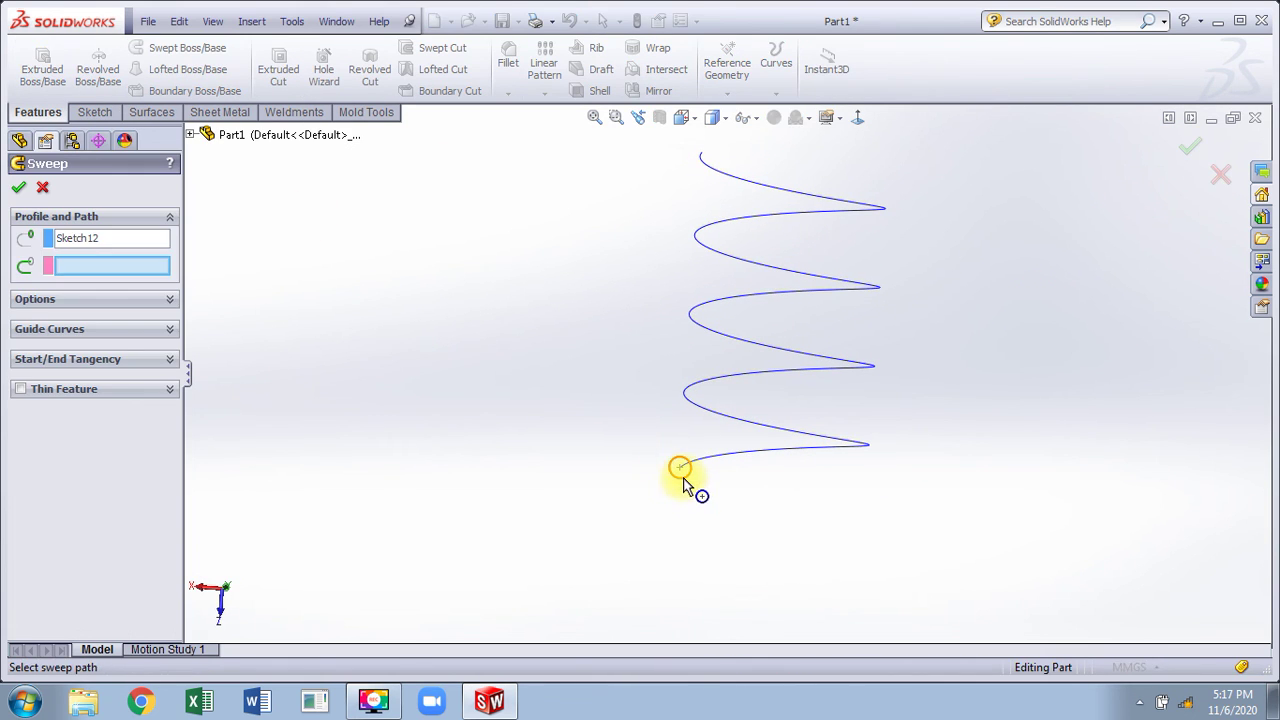
pyautogui.click(743, 455)
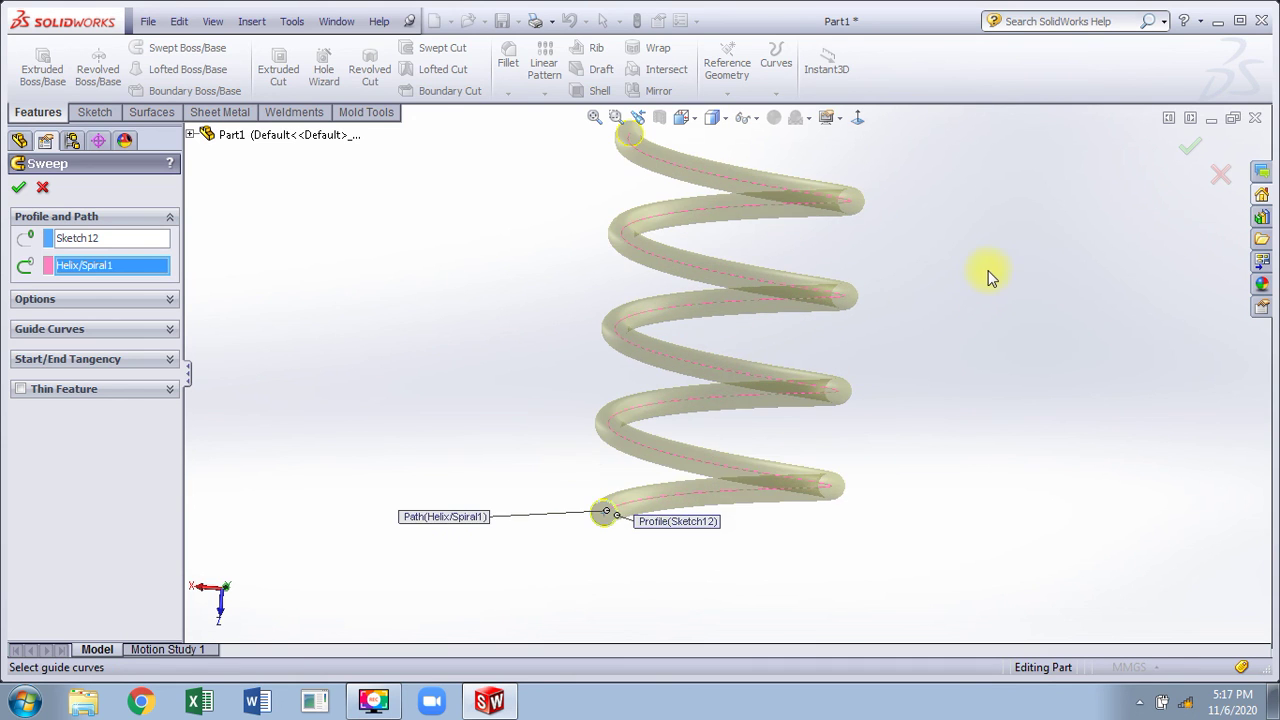
pyautogui.click(1190, 147)
pyautogui.moveTo(971, 289); pyautogui.dragTo(1123, 237, button='middle')
pyautogui.moveTo(967, 244); pyautogui.dragTo(1054, 337, button='middle')
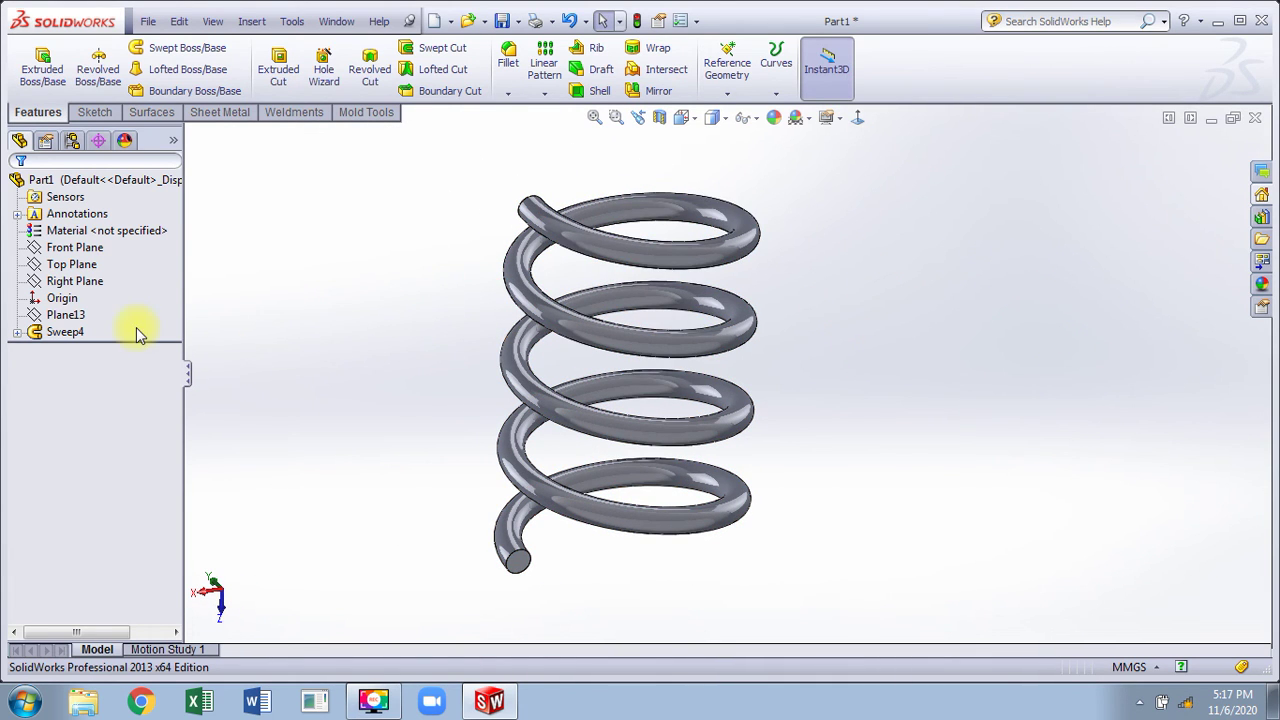
# Step: Open the part's material library and examine the materials offered under Steel, Iron and Aluminium Alloys
pyautogui.click(108, 232)
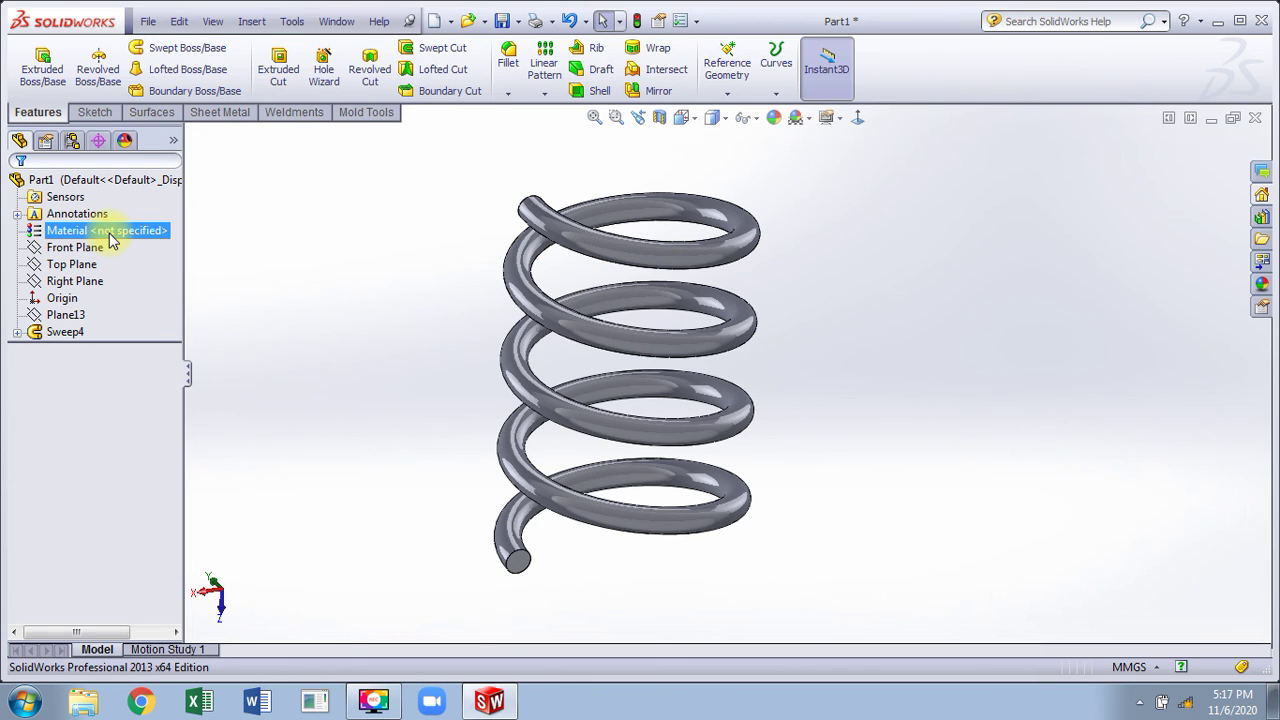
pyautogui.rightClick(112, 236)
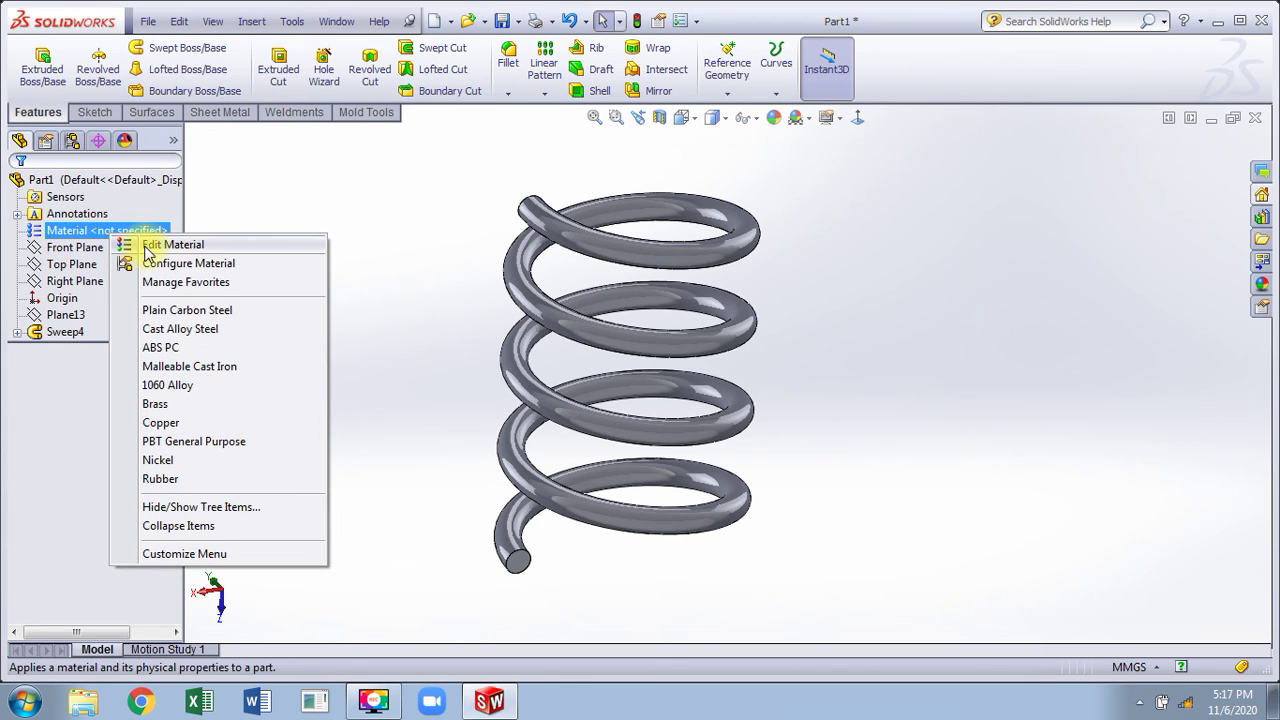
pyautogui.click(146, 248)
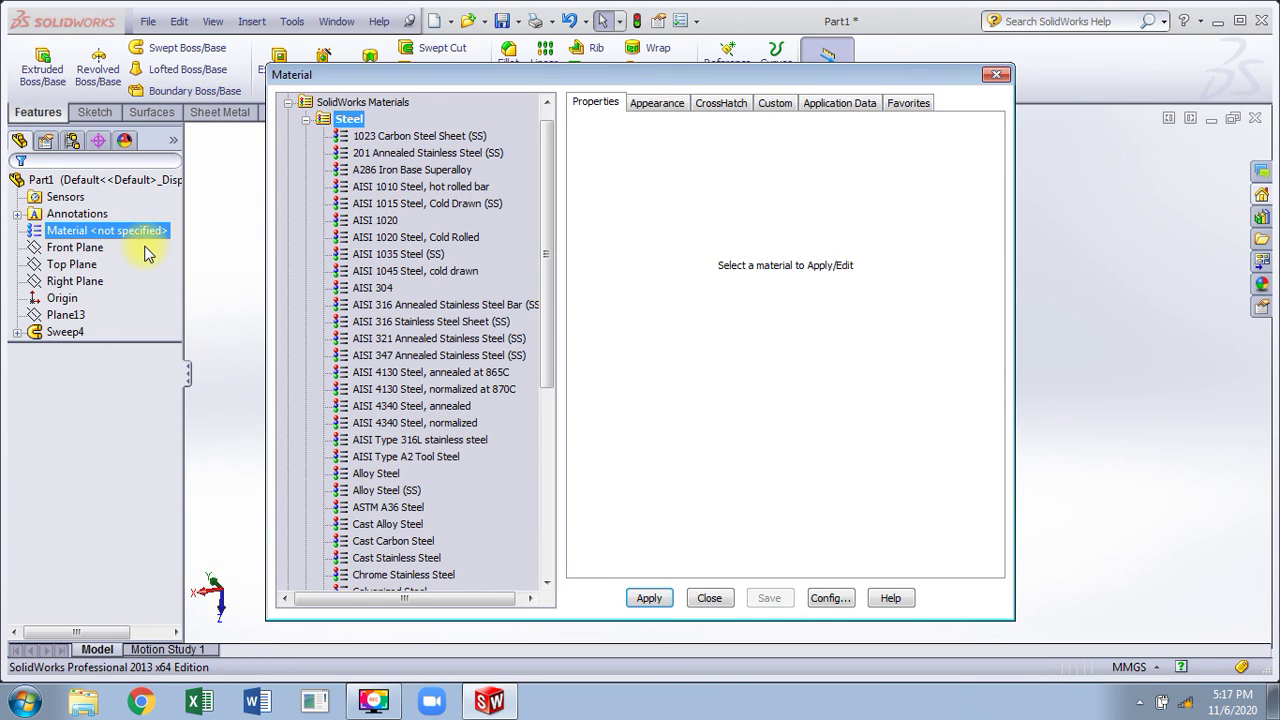
pyautogui.click(305, 119)
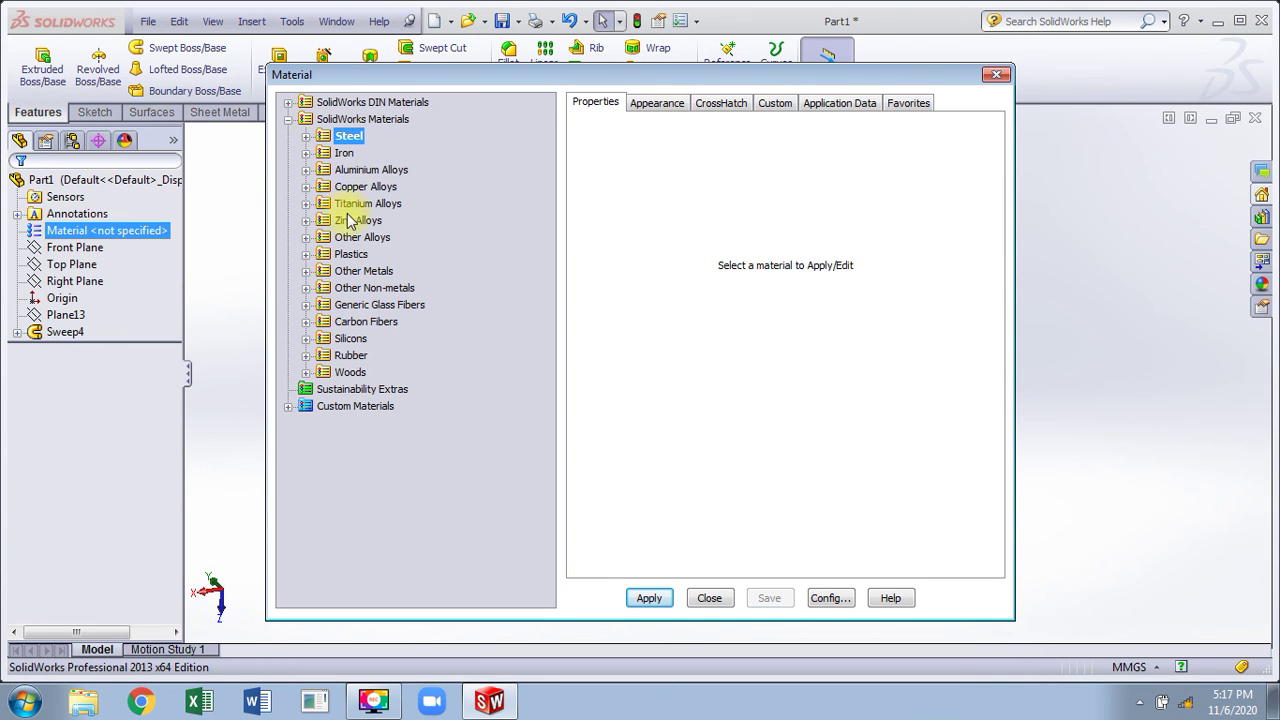
pyautogui.click(305, 136)
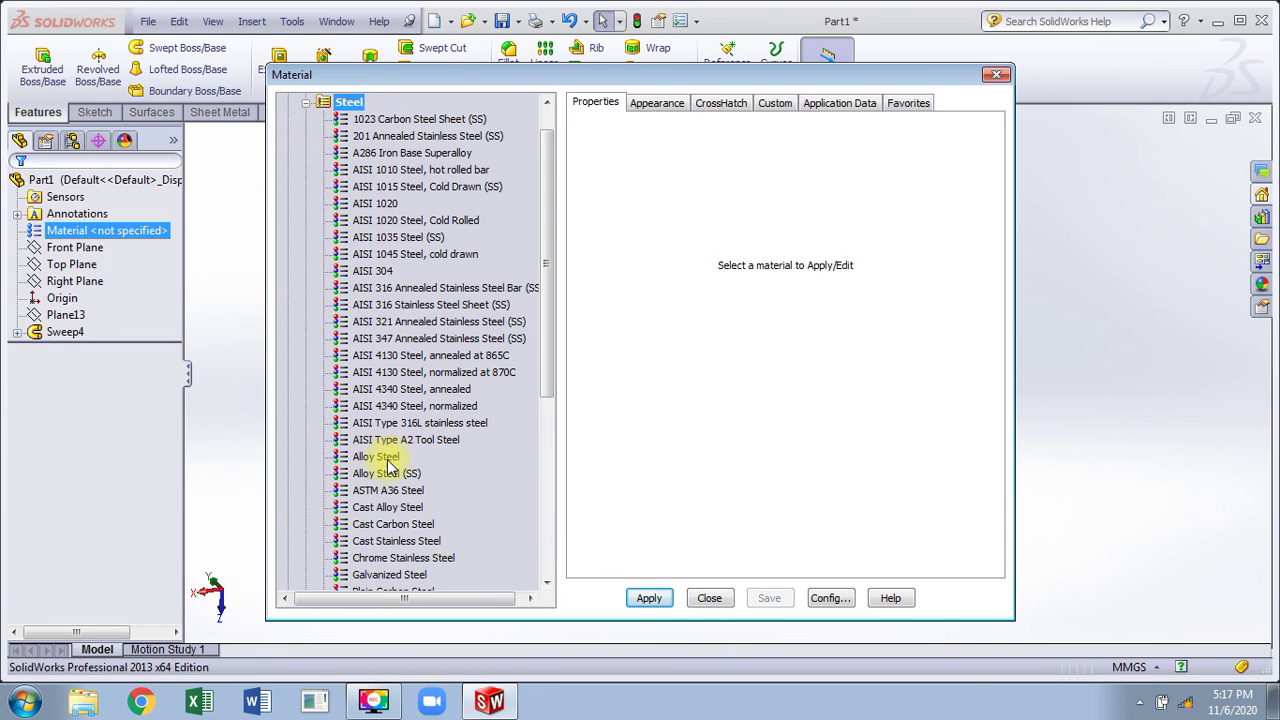
pyautogui.click(306, 104)
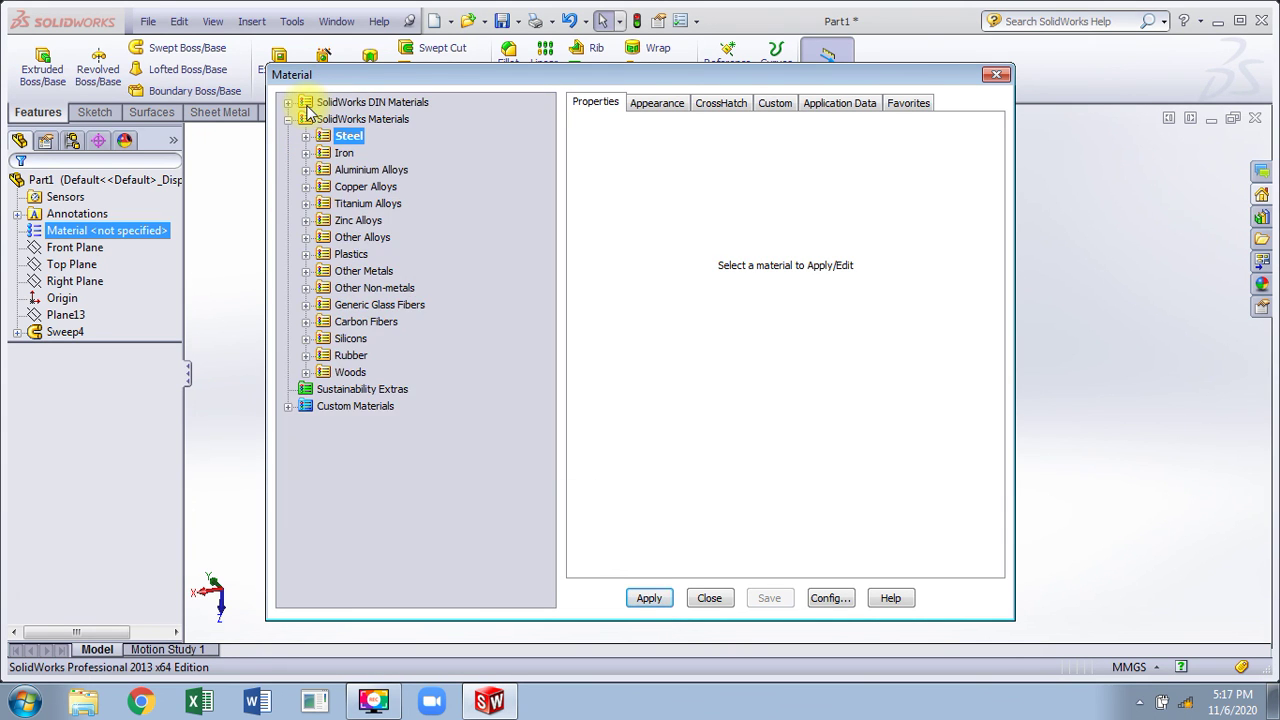
pyautogui.click(306, 153)
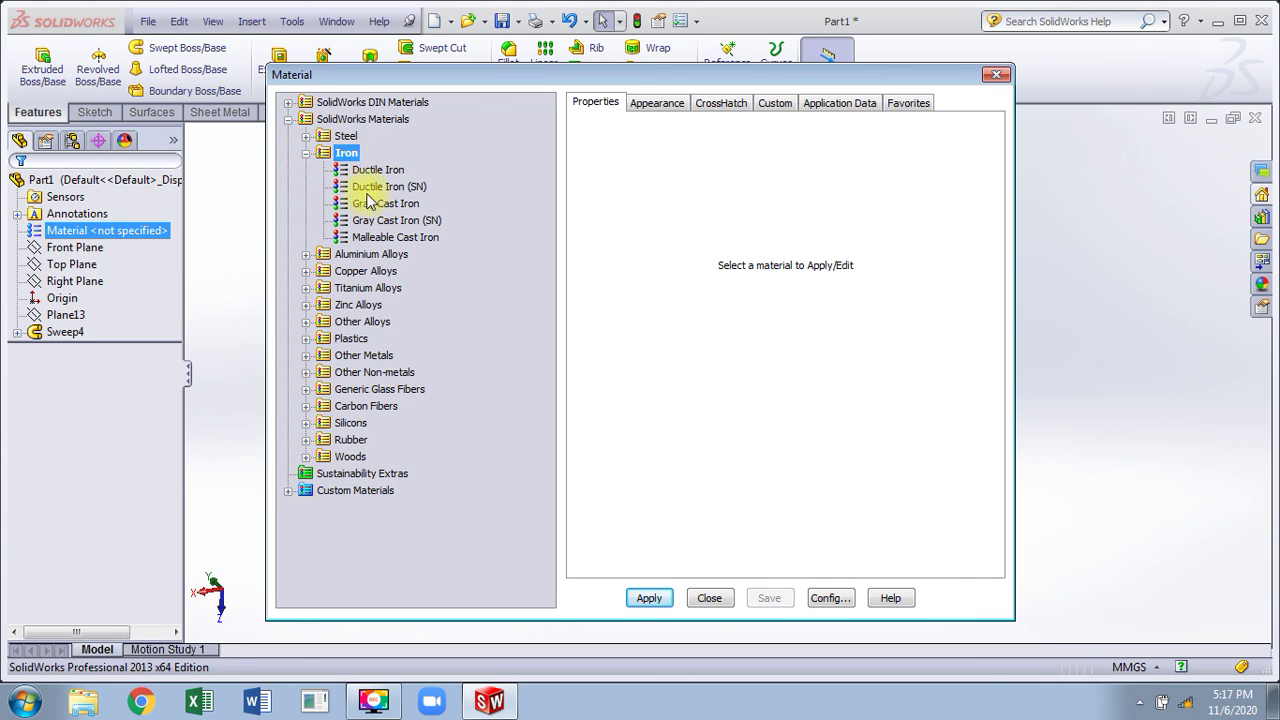
pyautogui.click(306, 154)
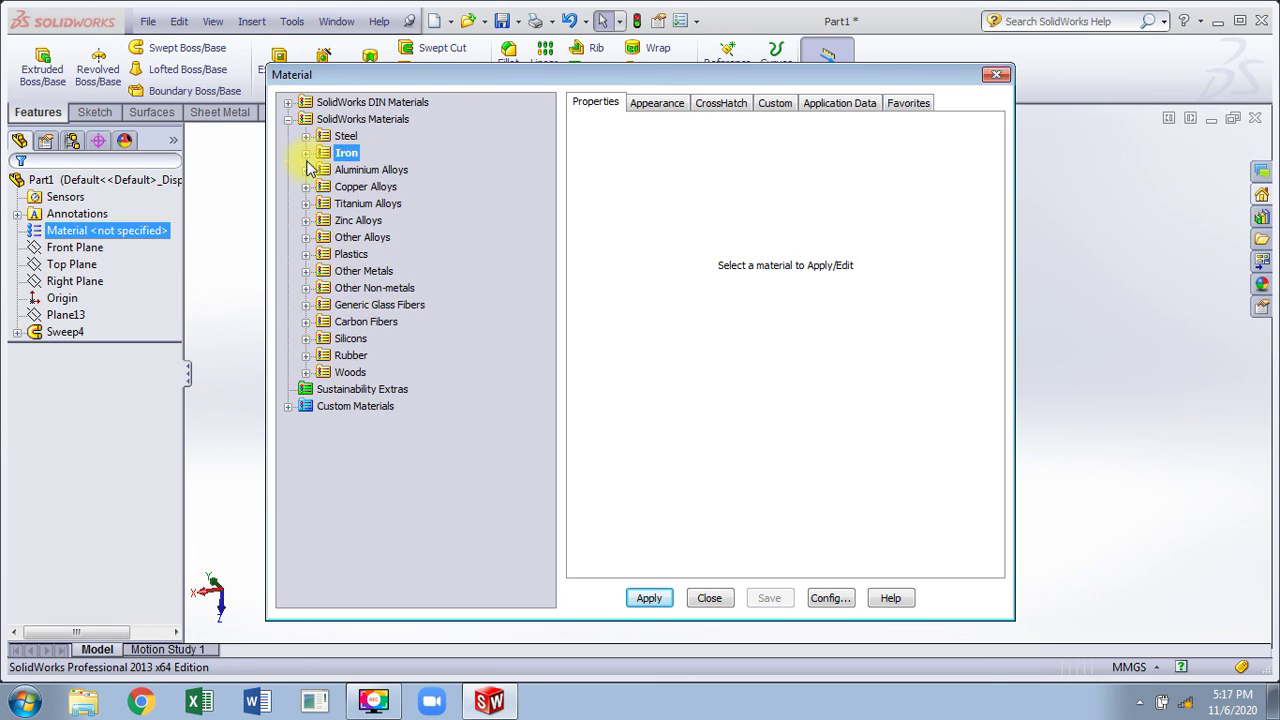
pyautogui.click(306, 170)
pyautogui.scroll(-12, 366, 175)
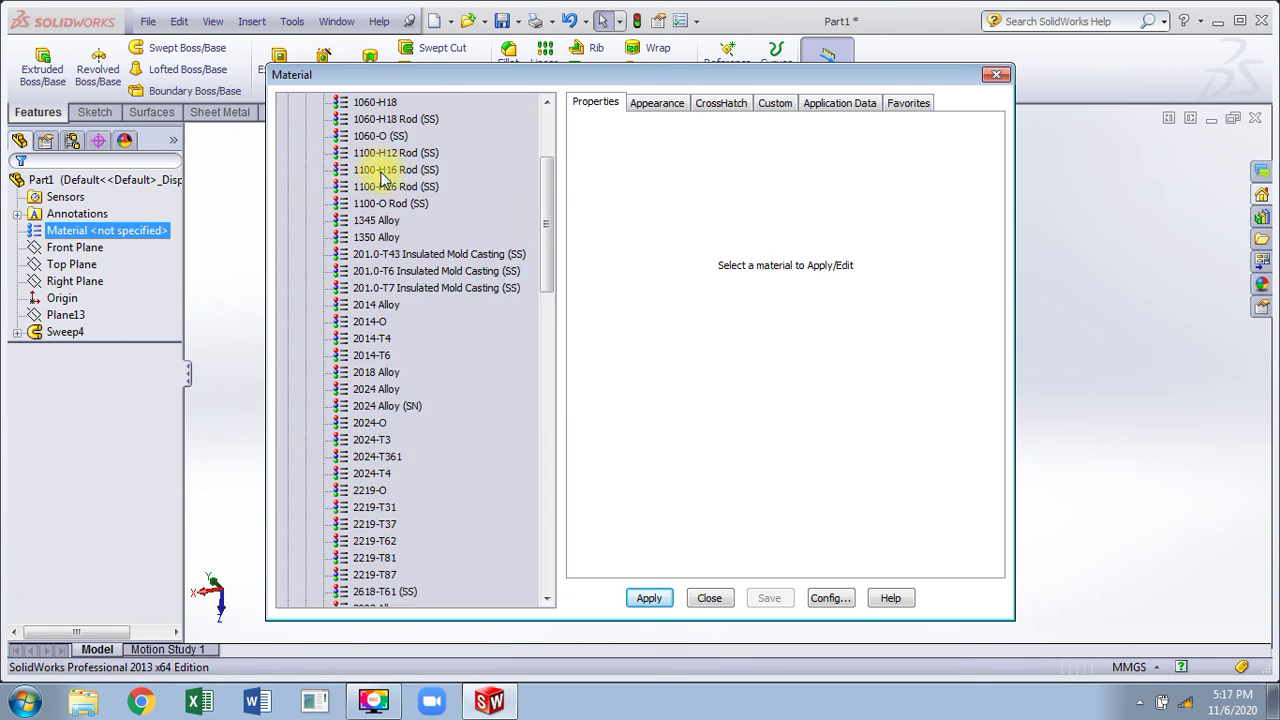
pyautogui.scroll(-12, 380, 197)
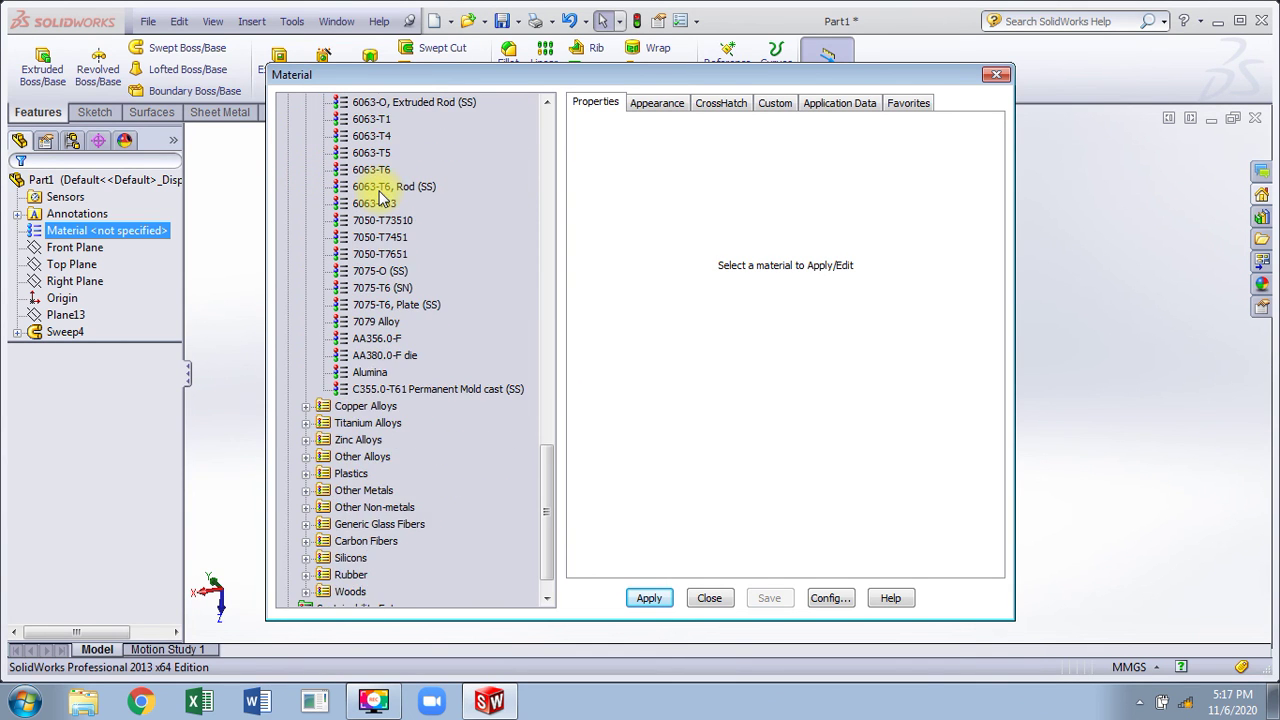
pyautogui.scroll(18, 380, 197)
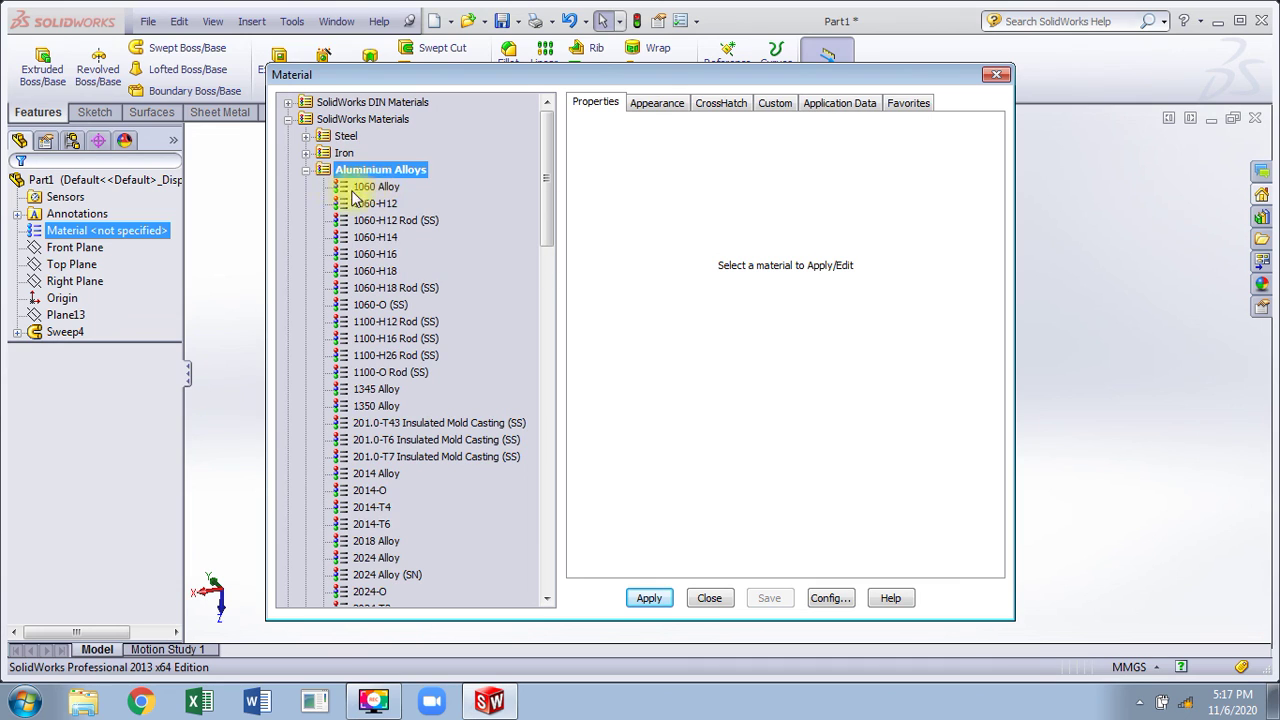
pyautogui.click(305, 171)
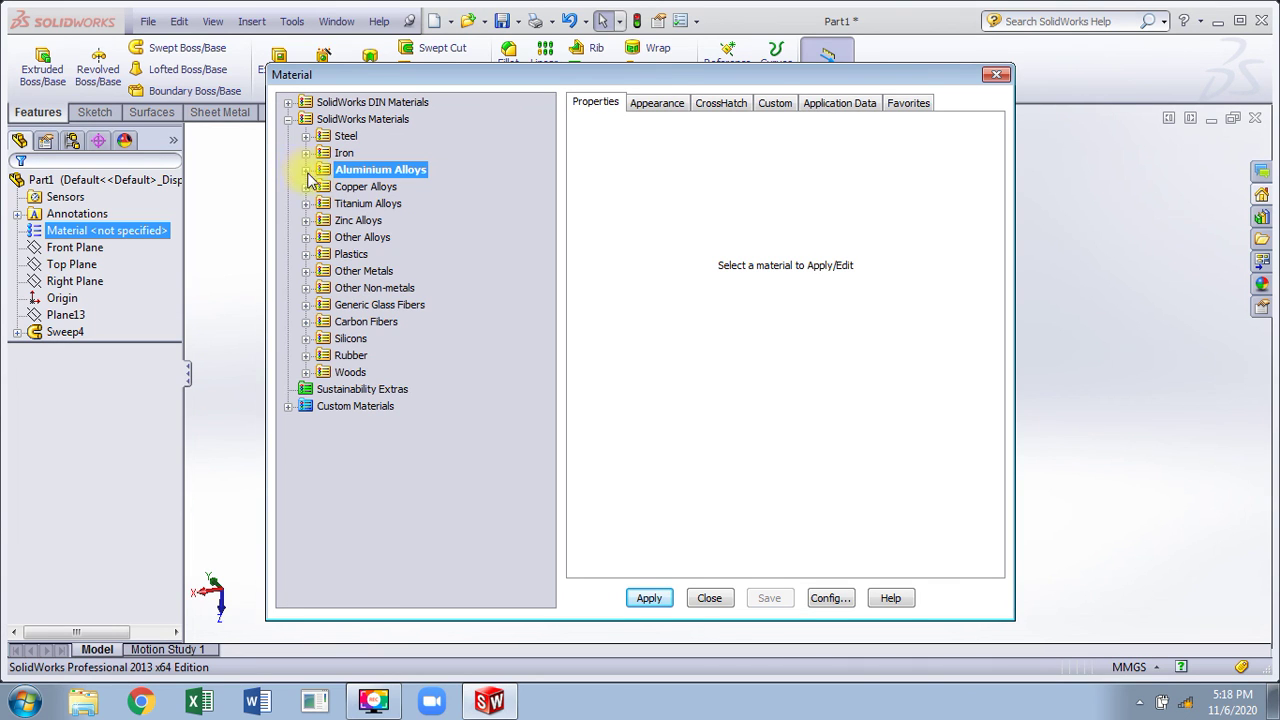
# Step: Apply Brass from the Copper Alloys category to the spring and close the material library
pyautogui.click(305, 187)
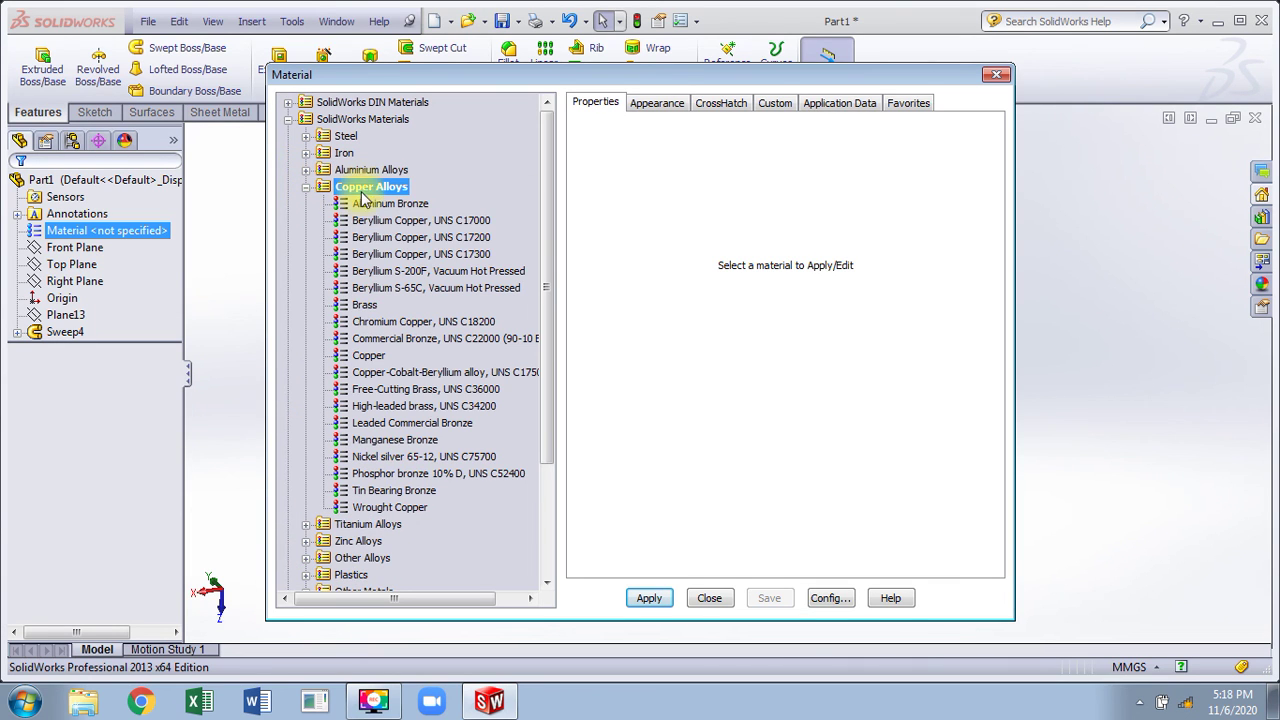
pyautogui.click(366, 305)
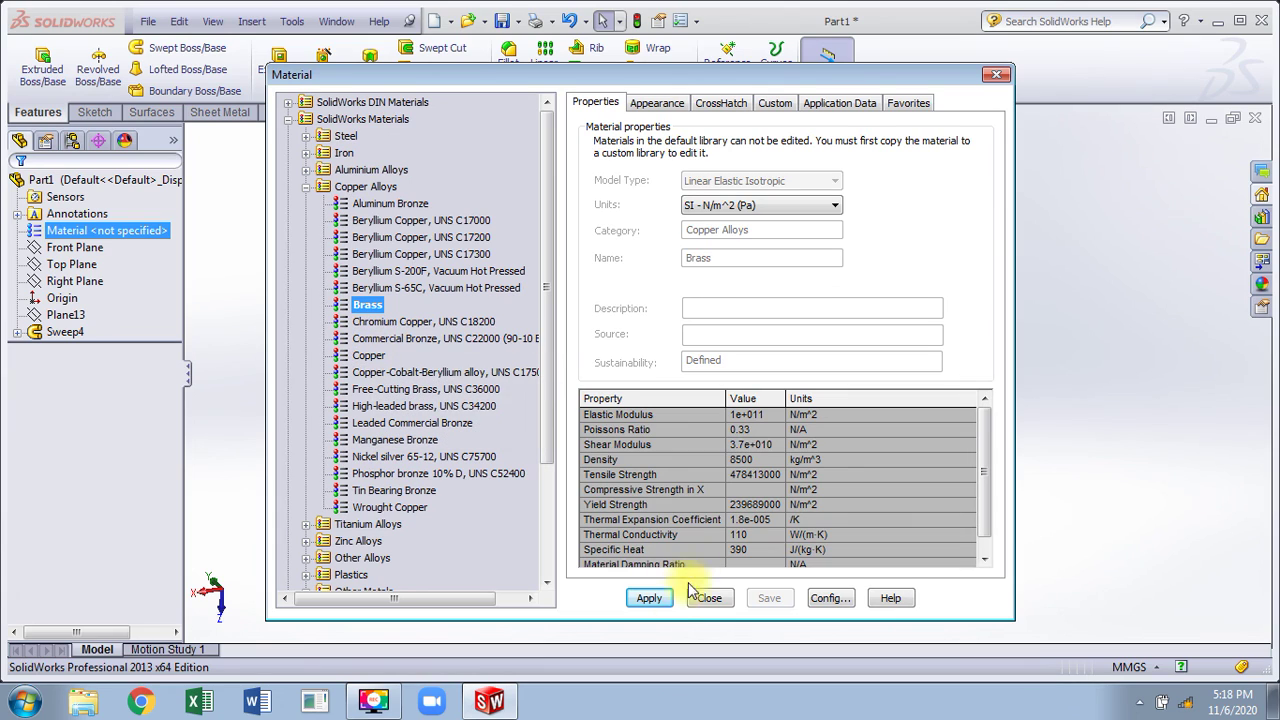
pyautogui.click(650, 598)
pyautogui.press('Escape')
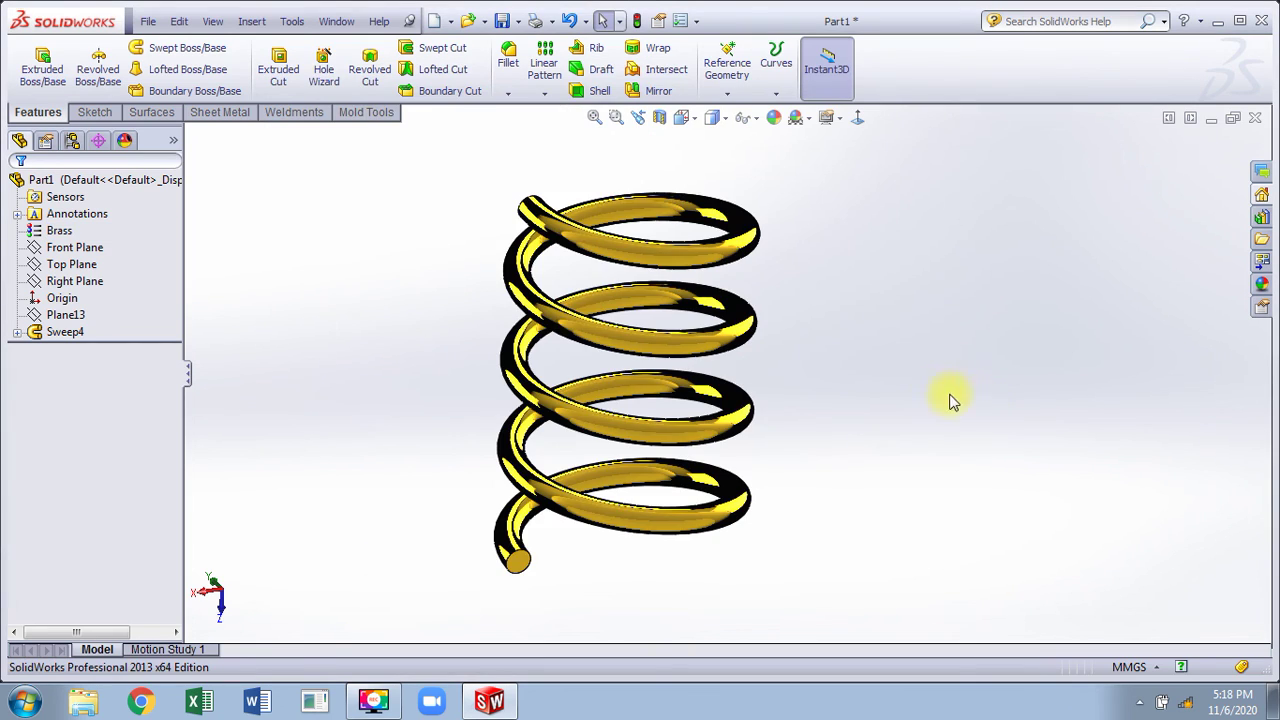
# Step: Evaluate the brass spring's mass properties, highlight its mass, and close the report
pyautogui.moveTo(949, 400); pyautogui.dragTo(388, 330, button='middle')
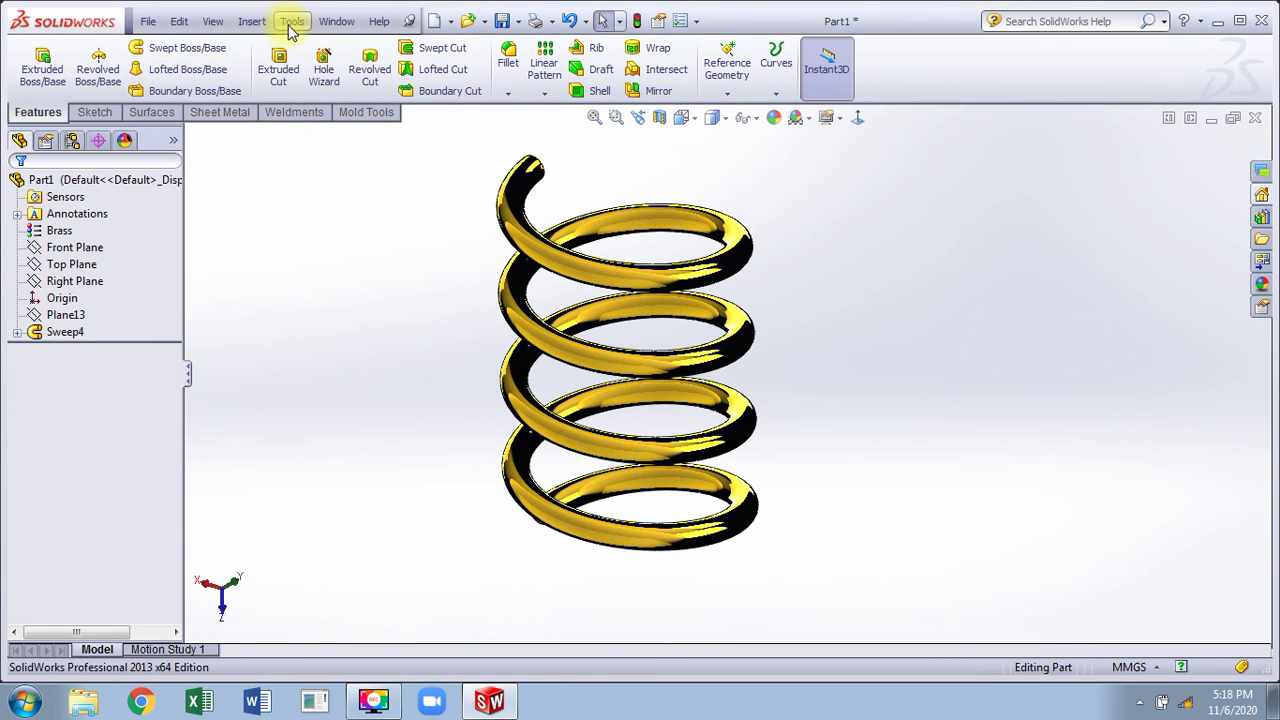
pyautogui.click(290, 22)
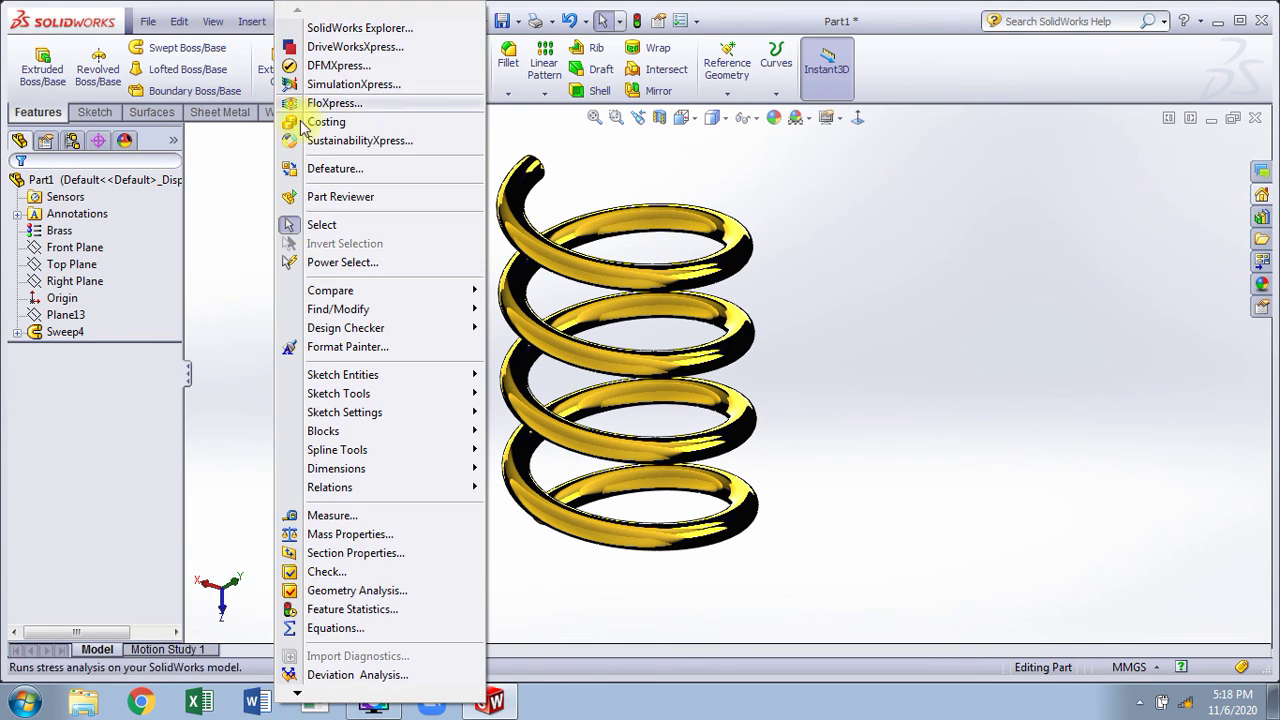
pyautogui.click(316, 536)
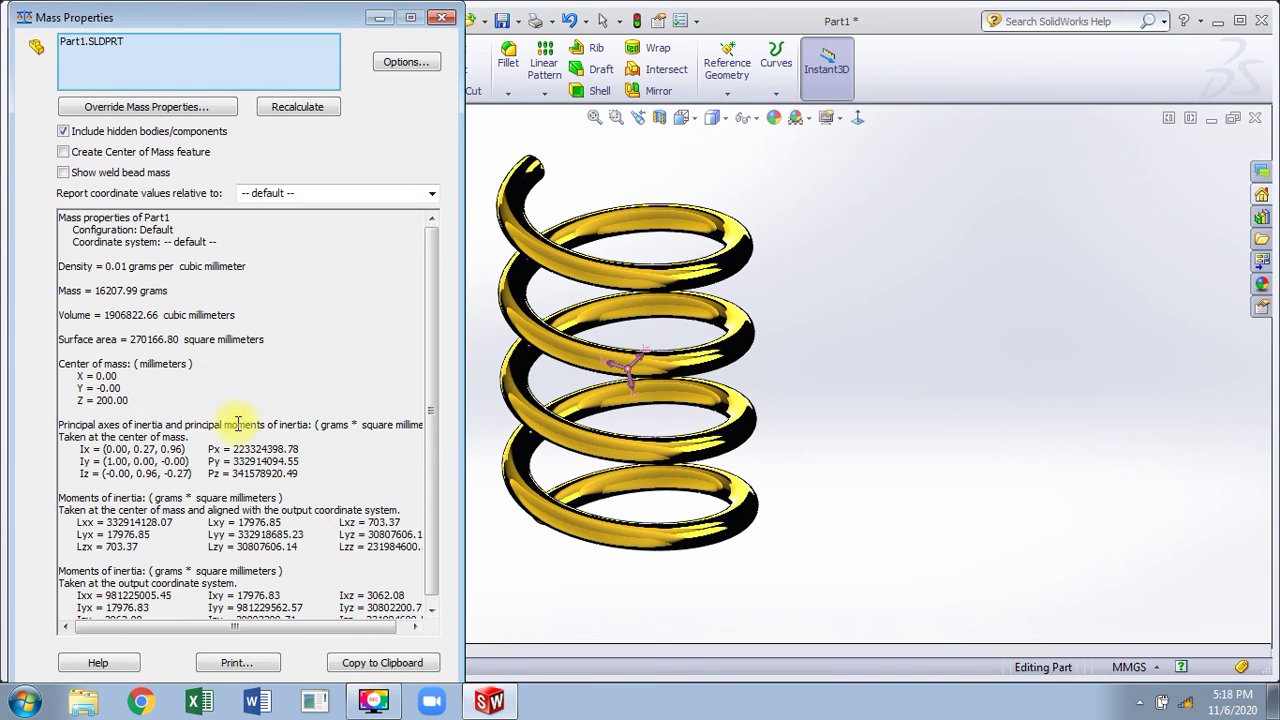
pyautogui.moveTo(93, 290); pyautogui.dragTo(176, 292)
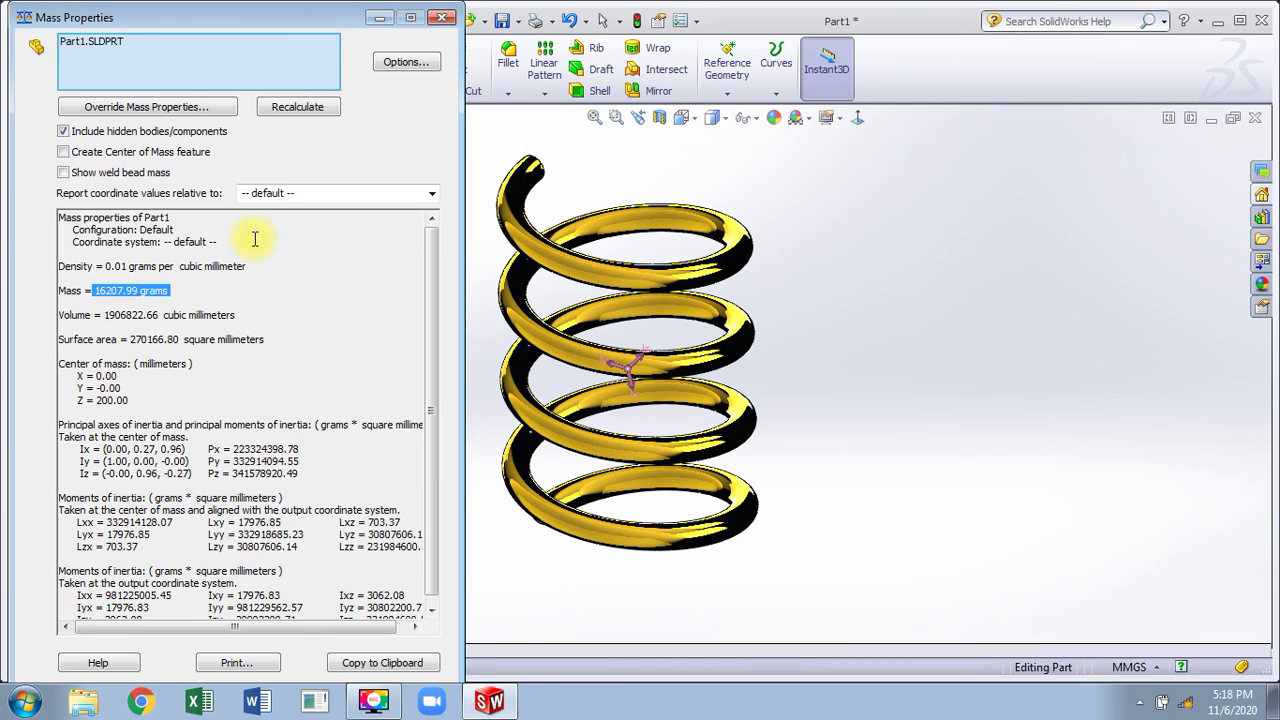
pyautogui.click(441, 17)
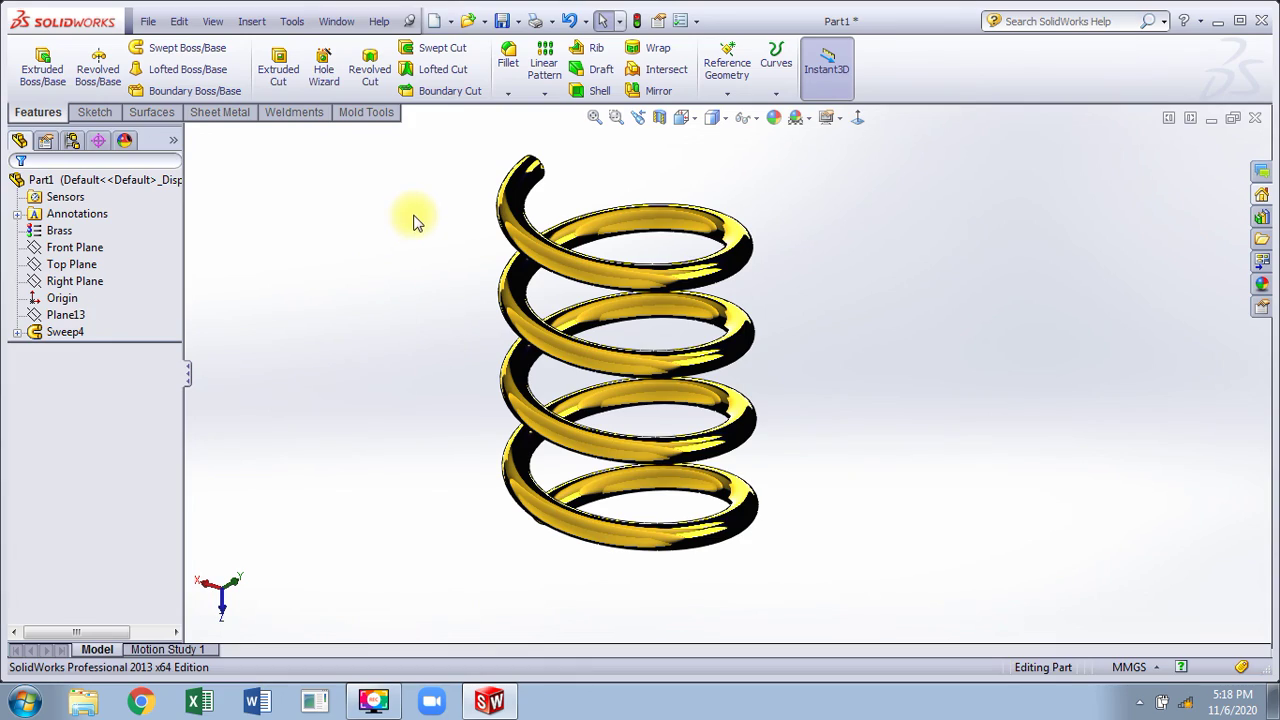
pyautogui.moveTo(771, 386); pyautogui.dragTo(487, 358, button='middle')
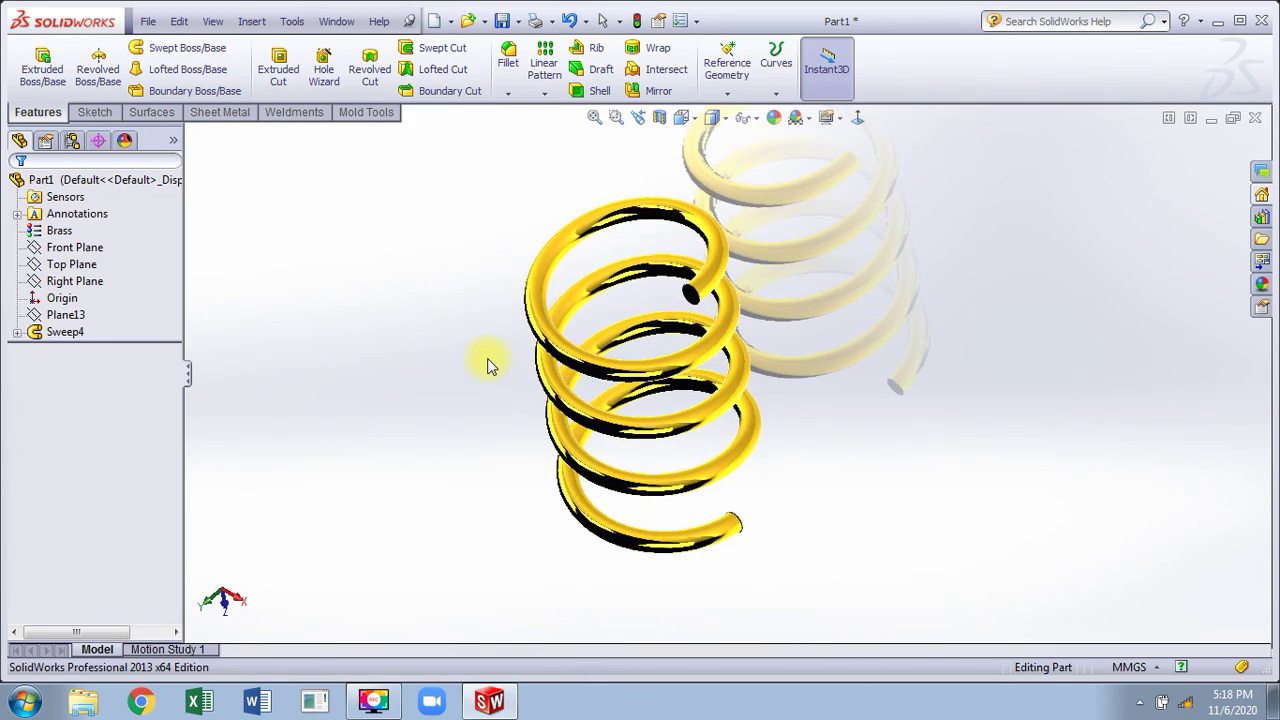